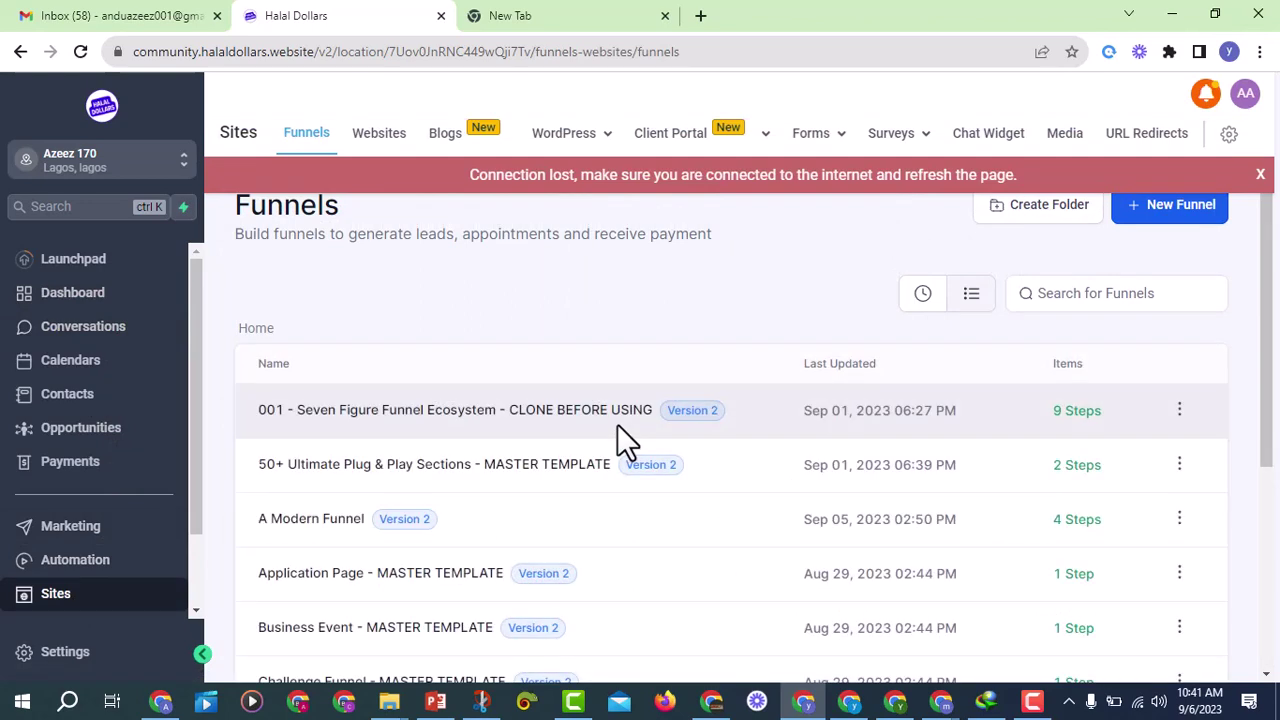
Step: Open the N8 Ultra funnel from the recently updated funnels and preview its N8 Ultra plus page
{"action": "left_click", "coordinate": [923, 296]}
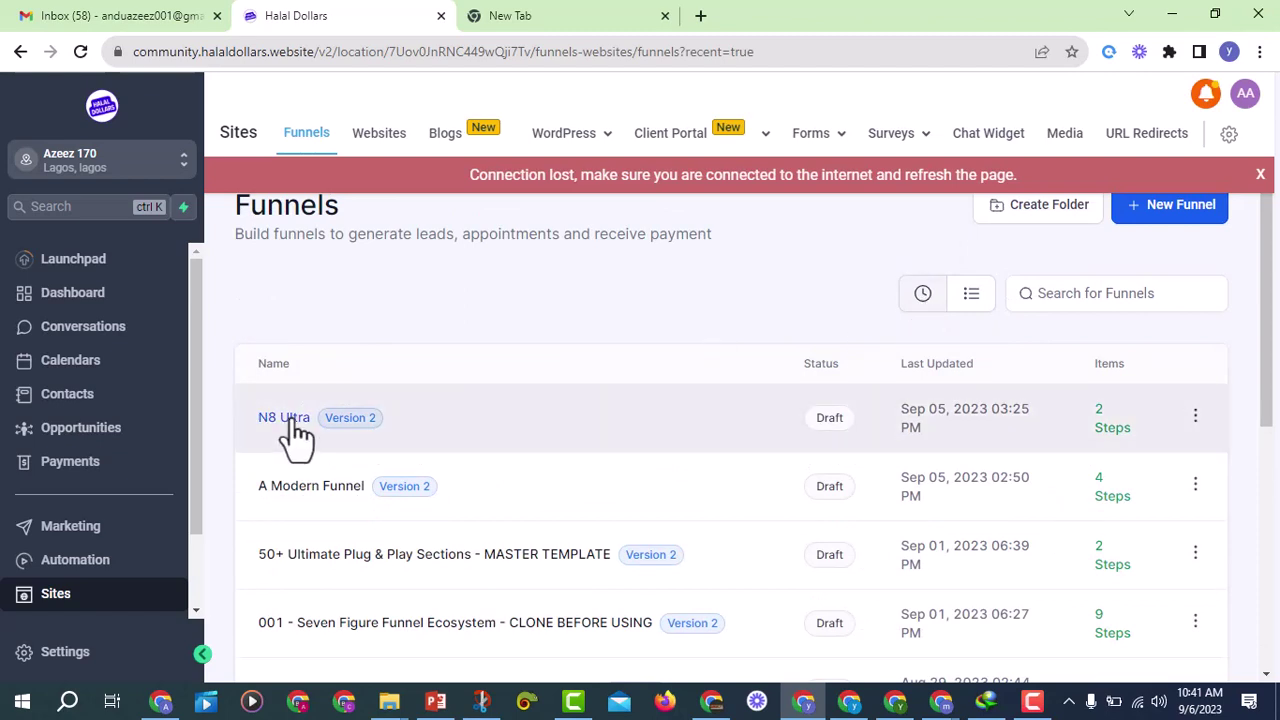
{"action": "left_click", "coordinate": [285, 418]}
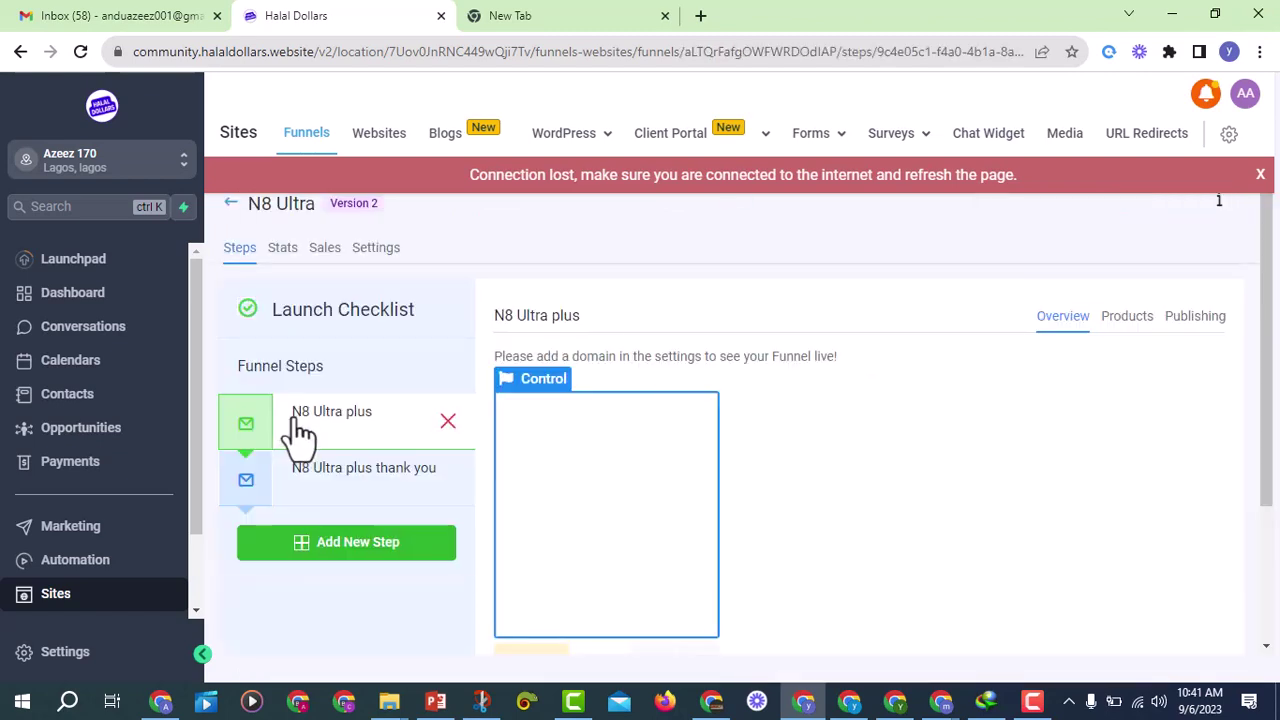
{"action": "scroll", "coordinate": [680, 415], "scroll_direction": "down", "scroll_amount": 1}
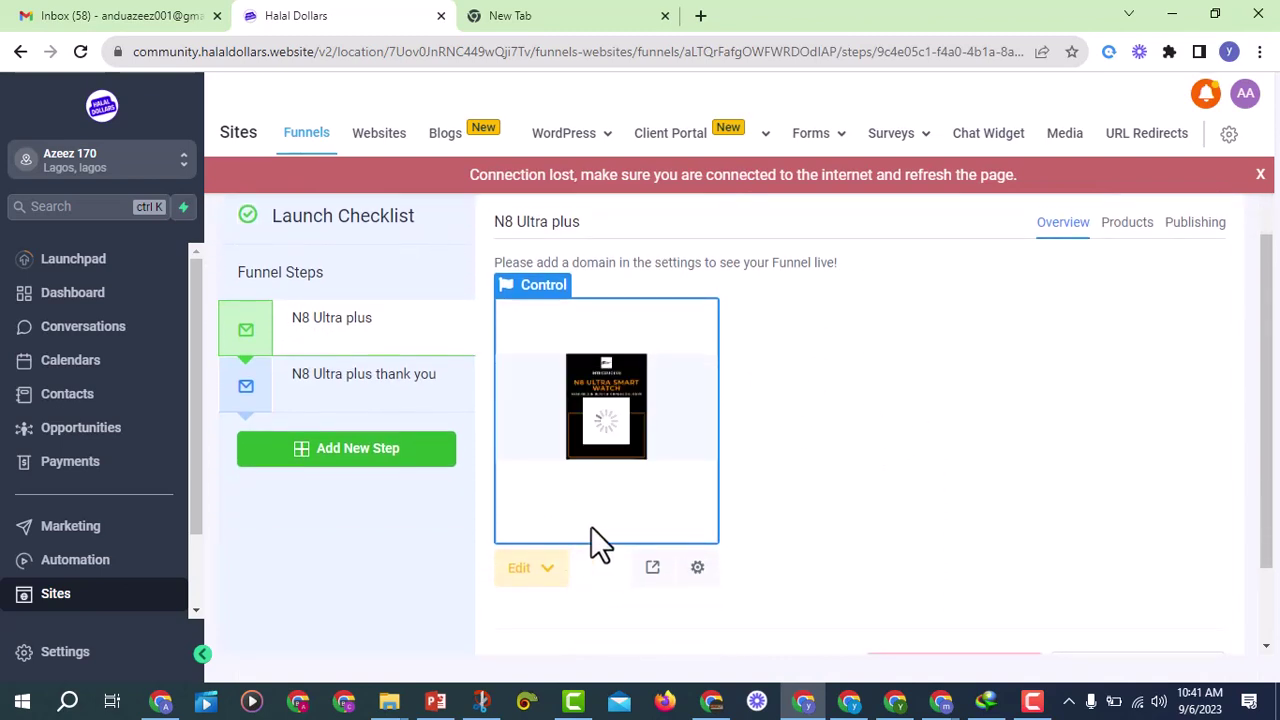
{"action": "left_click", "coordinate": [652, 566]}
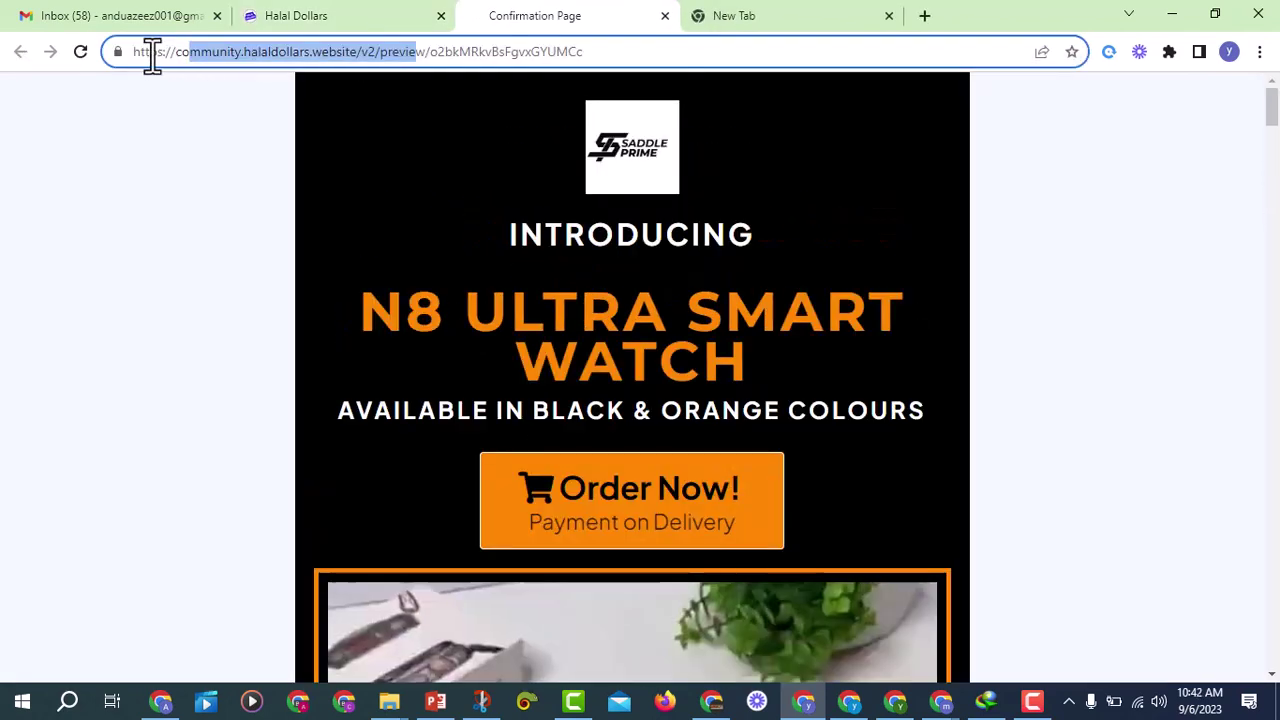
Step: Examine the web address of the funnel preview page to see which domain it uses
{"action": "left_click", "coordinate": [141, 55]}
{"action": "left_click_drag", "start_coordinate": [134, 52], "coordinate": [634, 51]}
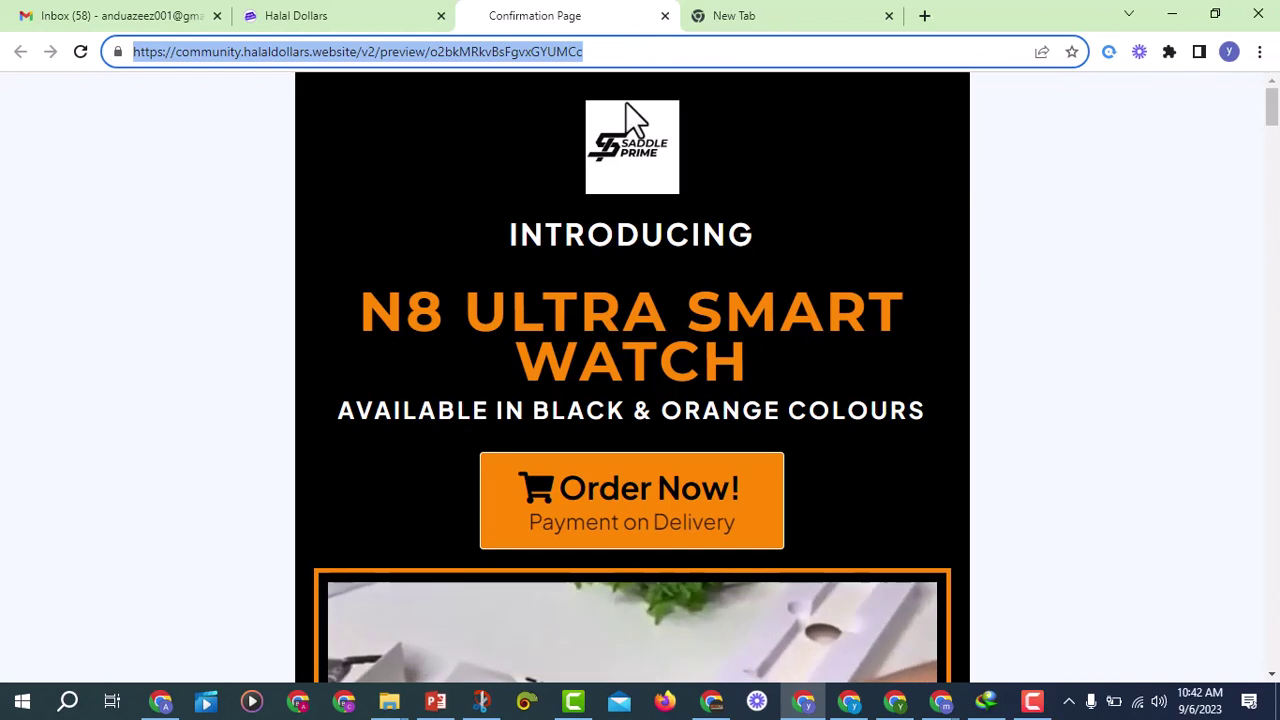
{"action": "left_click", "coordinate": [235, 345]}
{"action": "left_click_drag", "start_coordinate": [170, 51], "coordinate": [620, 43]}
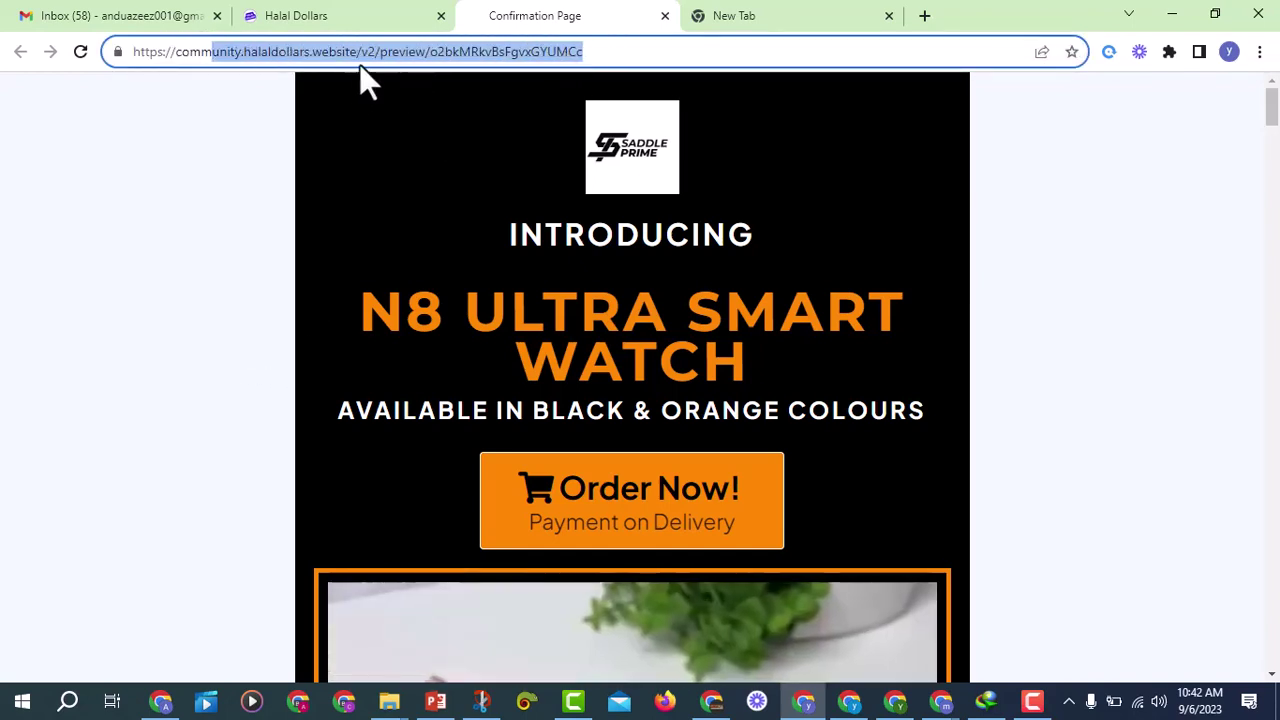
{"action": "left_click", "coordinate": [170, 276]}
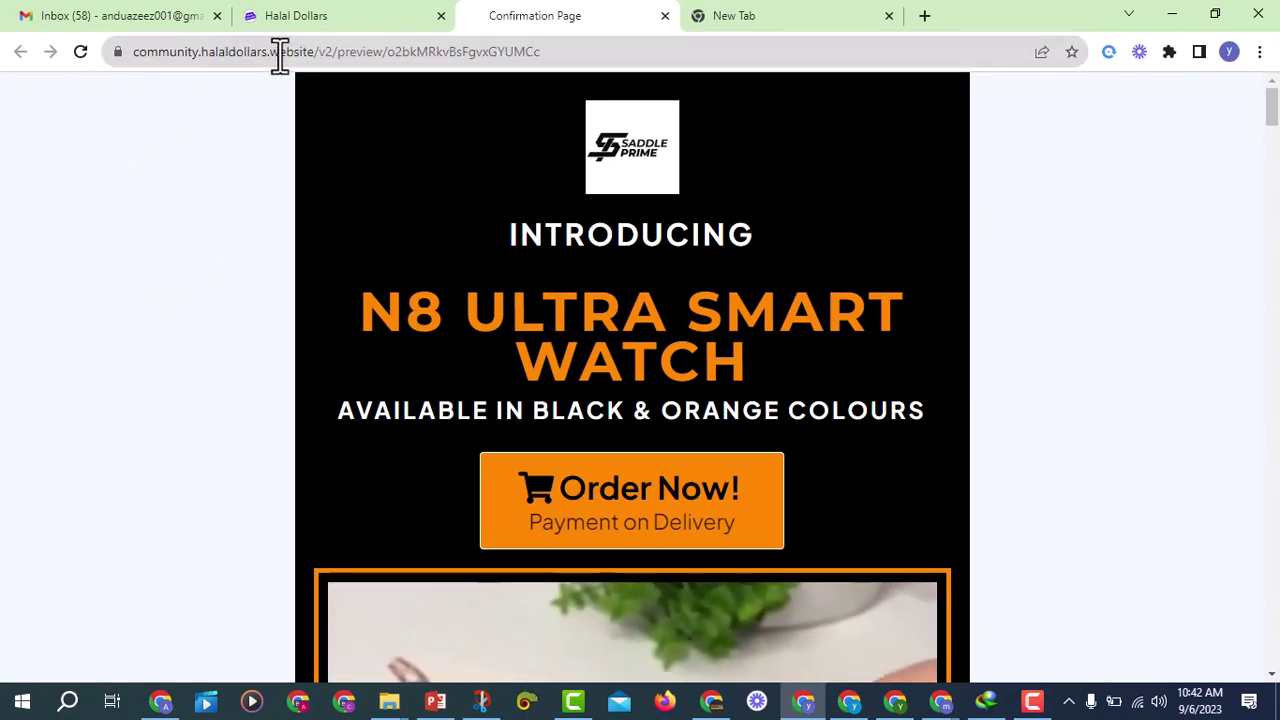
Step: Go to whogohost.com in the empty browser tab
{"action": "left_click", "coordinate": [773, 15]}
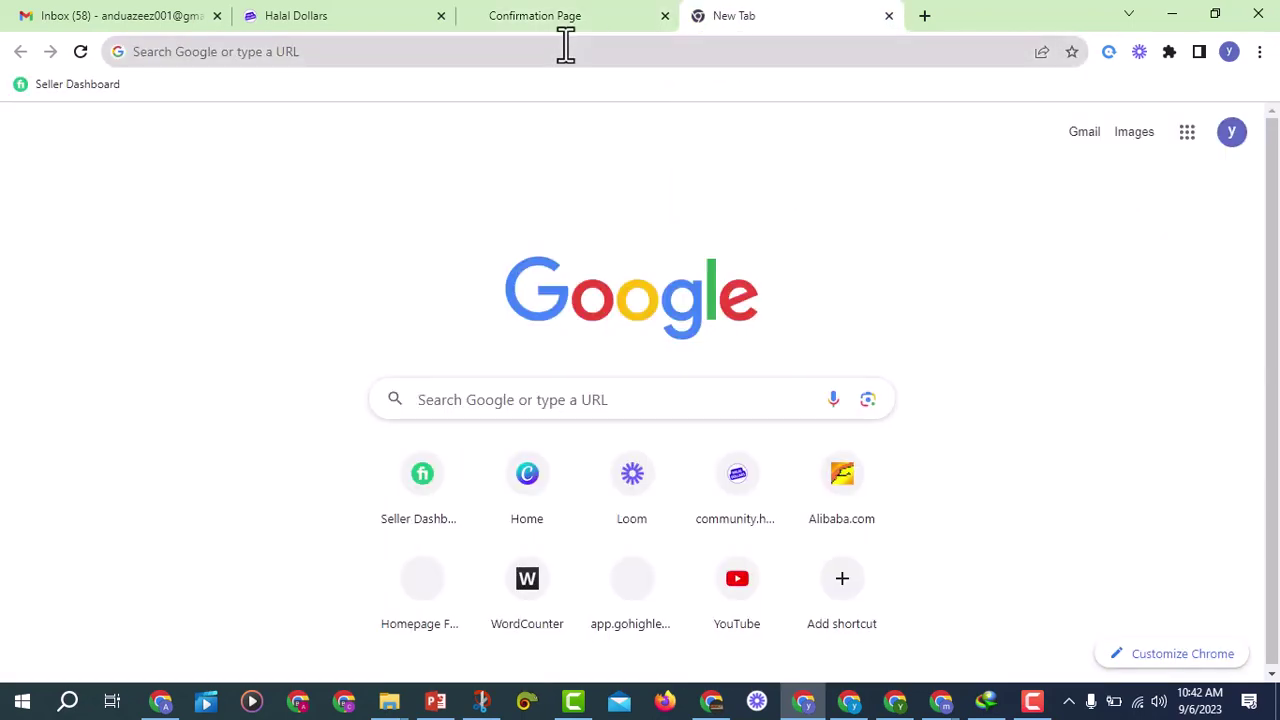
{"action": "left_click", "coordinate": [563, 48]}
{"action": "type", "text": "wh"}
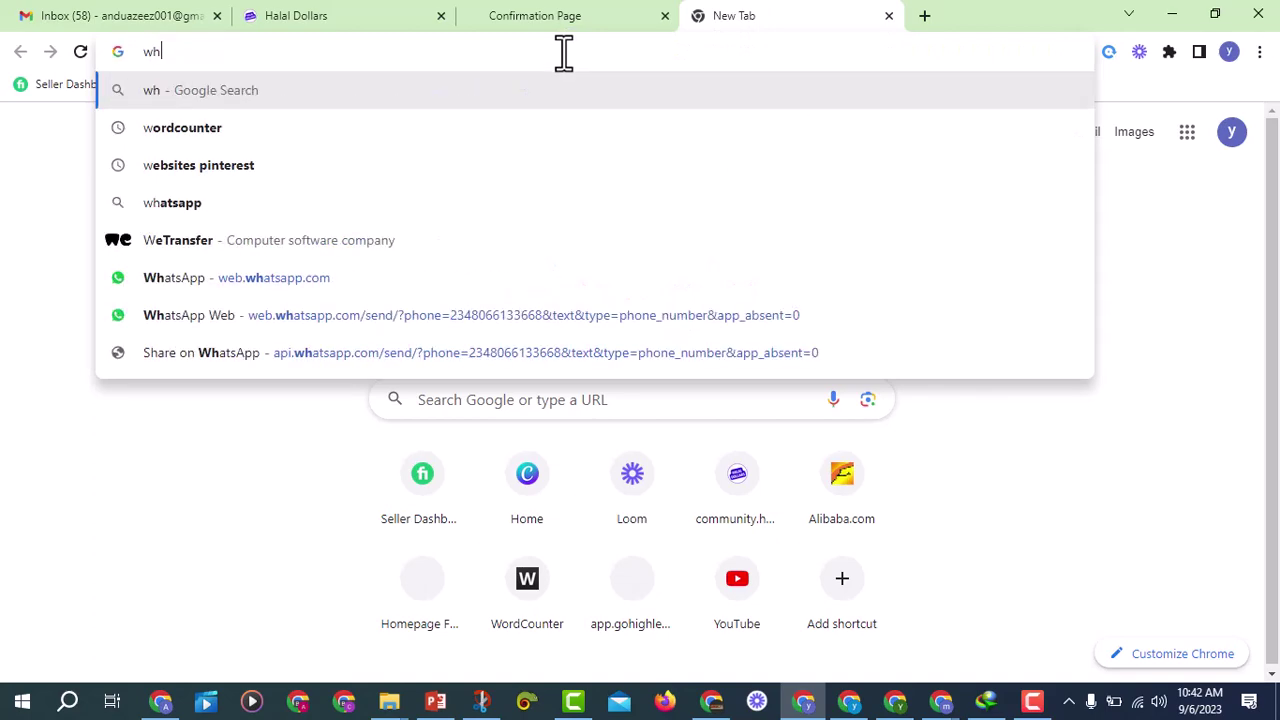
{"action": "type", "text": "ogohost"}
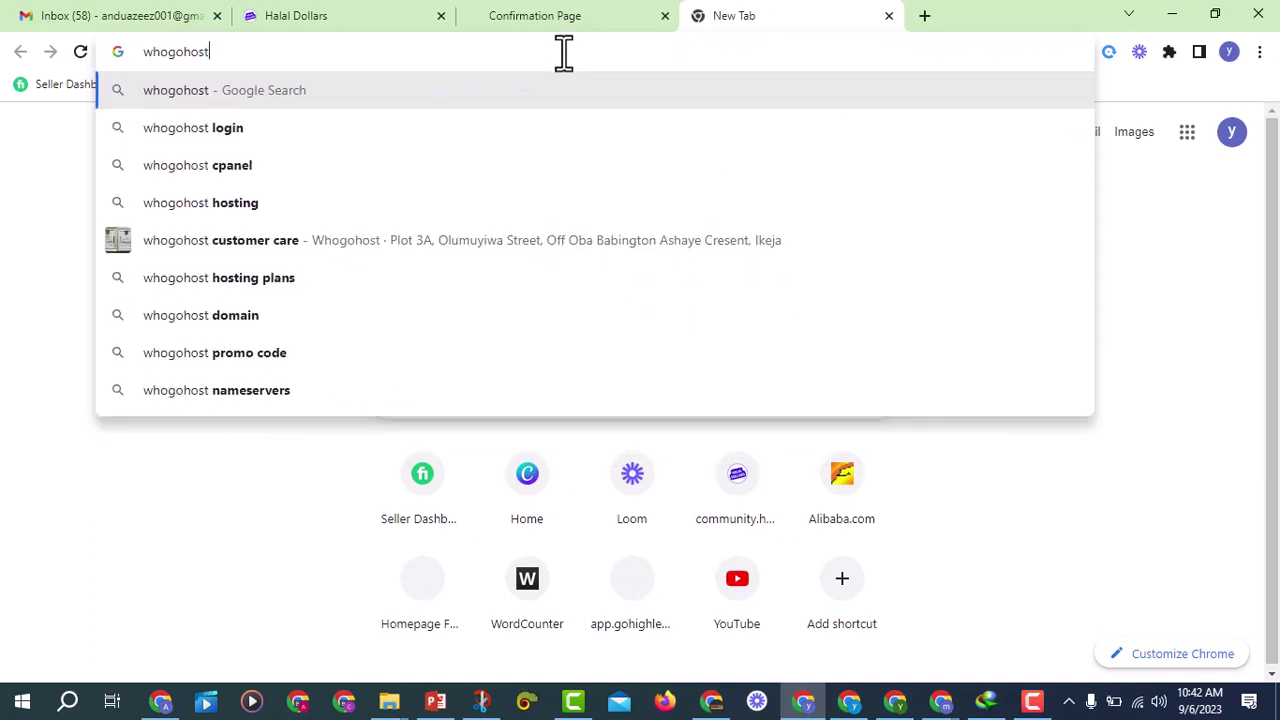
{"action": "type", "text": ".com"}
{"action": "key", "text": "Return"}
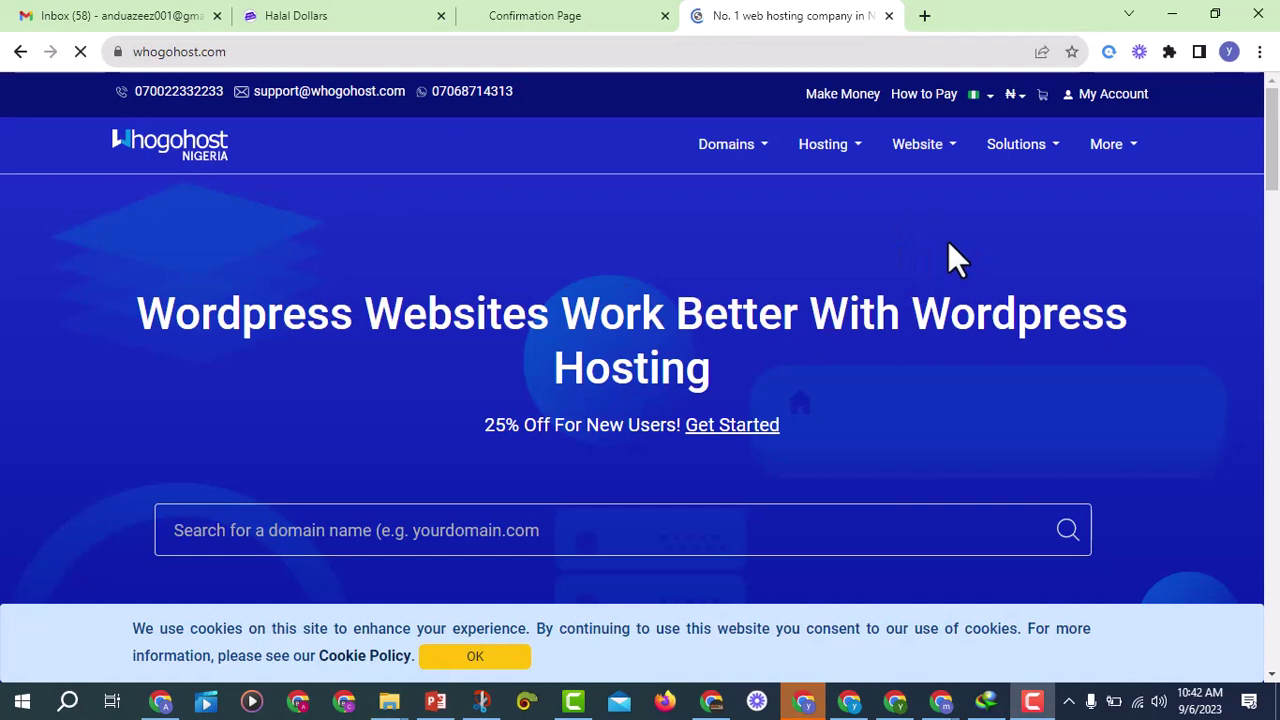
Step: Register a new WhoGoHost client account with the personal information, billing address and account password, agreeing to the Terms of Service
{"action": "left_click", "coordinate": [1128, 100]}
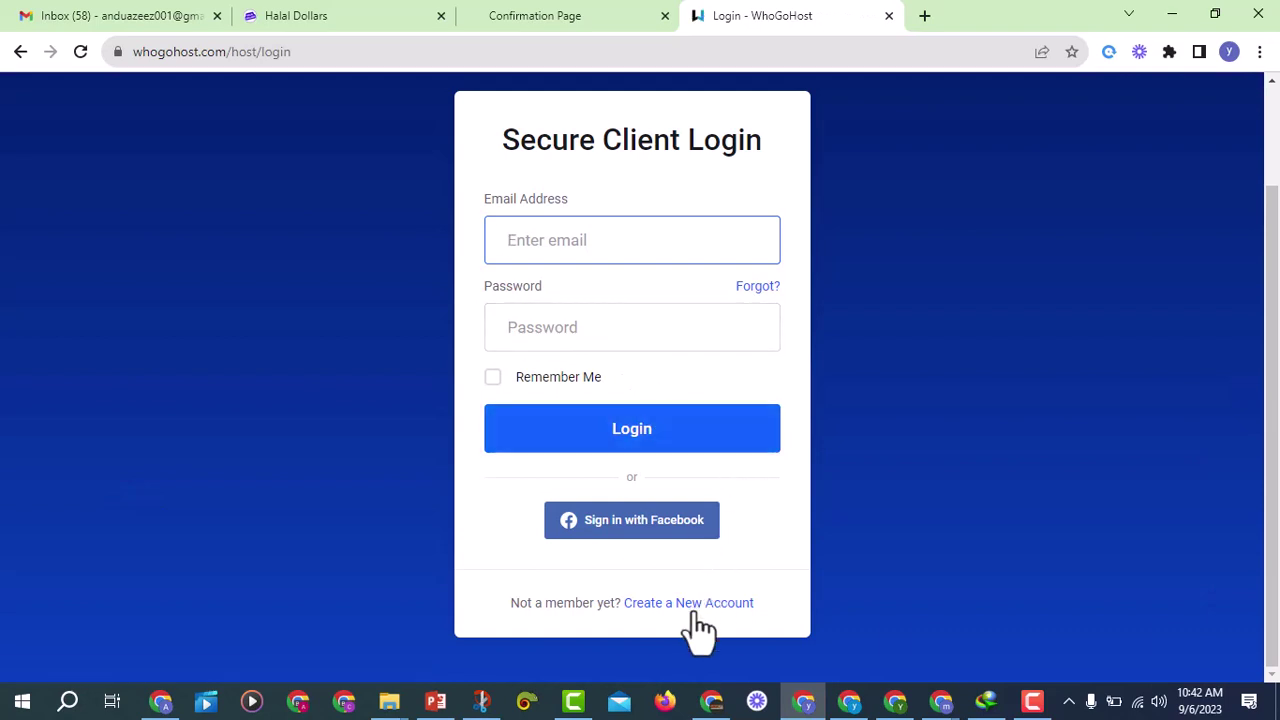
{"action": "left_click", "coordinate": [692, 605]}
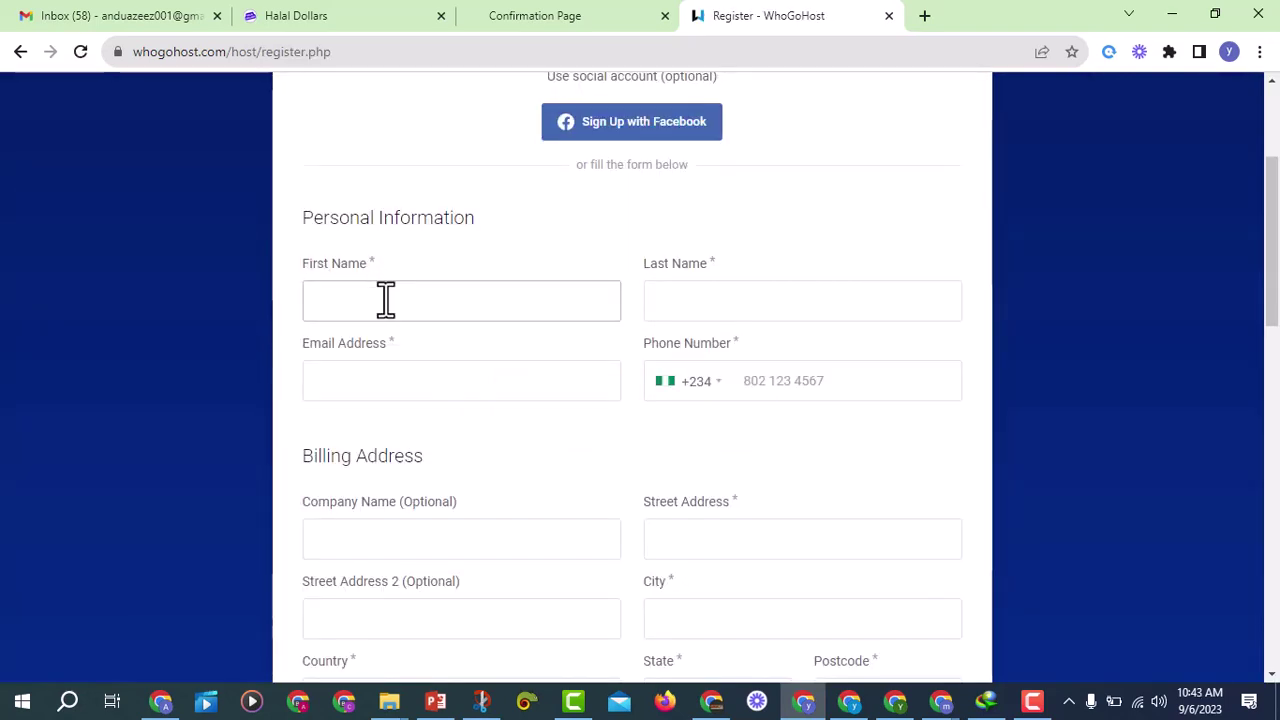
{"action": "left_click", "coordinate": [386, 299]}
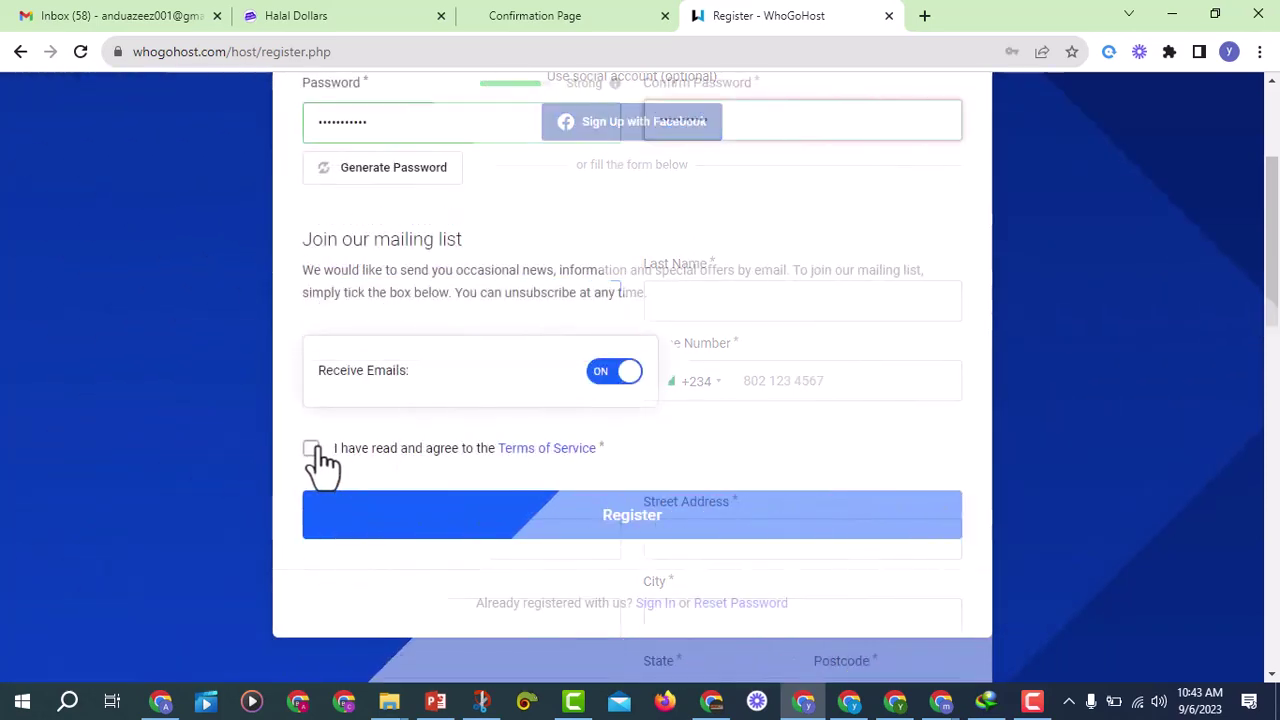
{"action": "left_click", "coordinate": [311, 448]}
{"action": "left_click", "coordinate": [538, 530]}
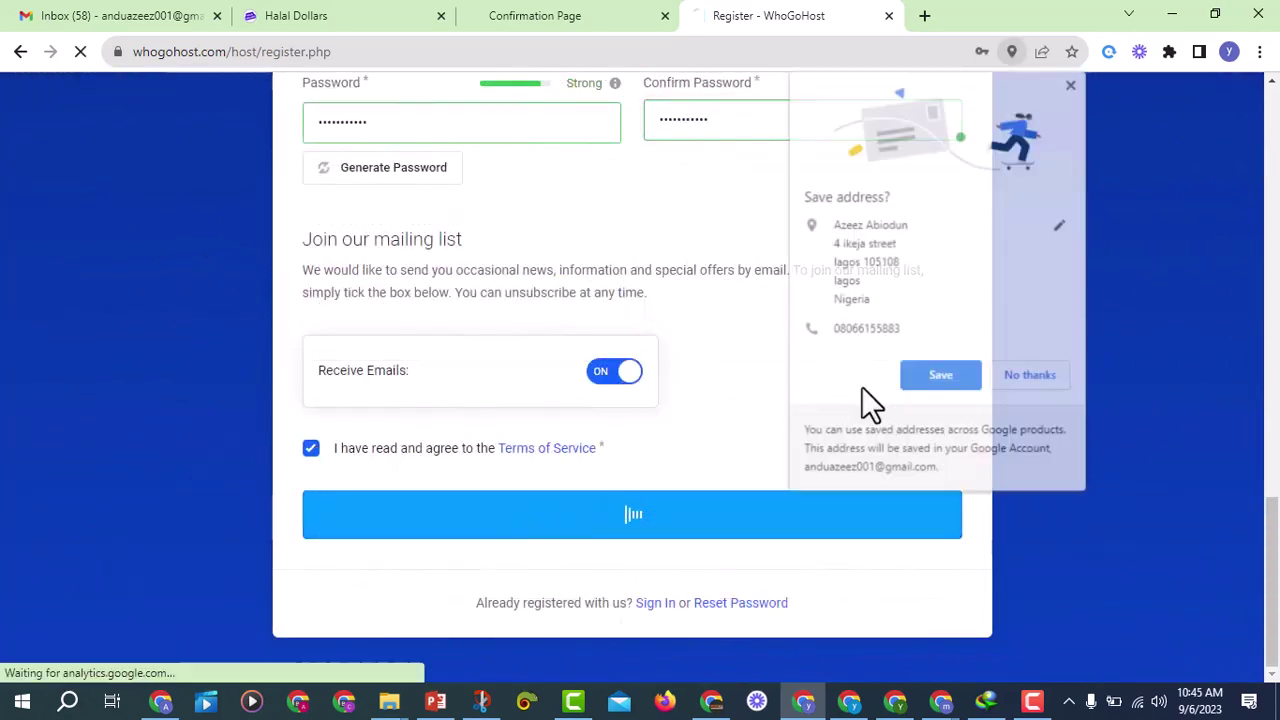
Step: Save the address and account login in the browser and dismiss the offer to subscribe to update notifications
{"action": "left_click", "coordinate": [930, 379]}
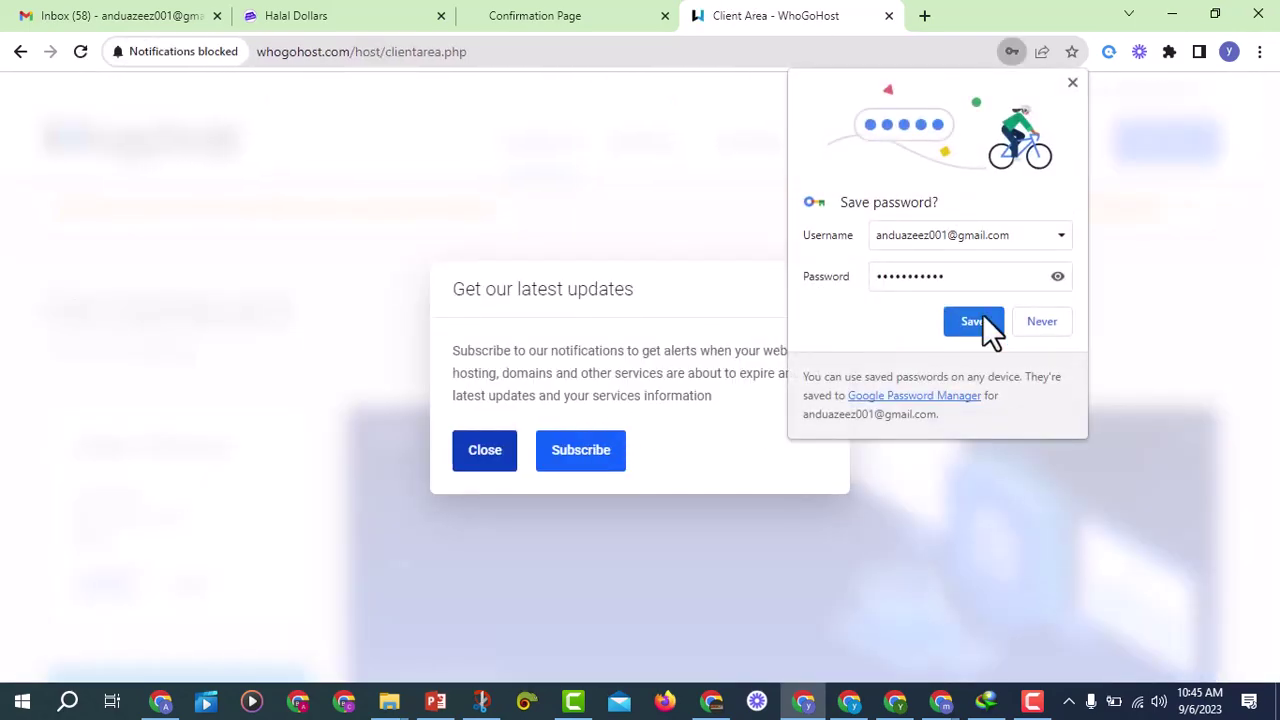
{"action": "left_click", "coordinate": [967, 330]}
{"action": "left_click", "coordinate": [485, 451]}
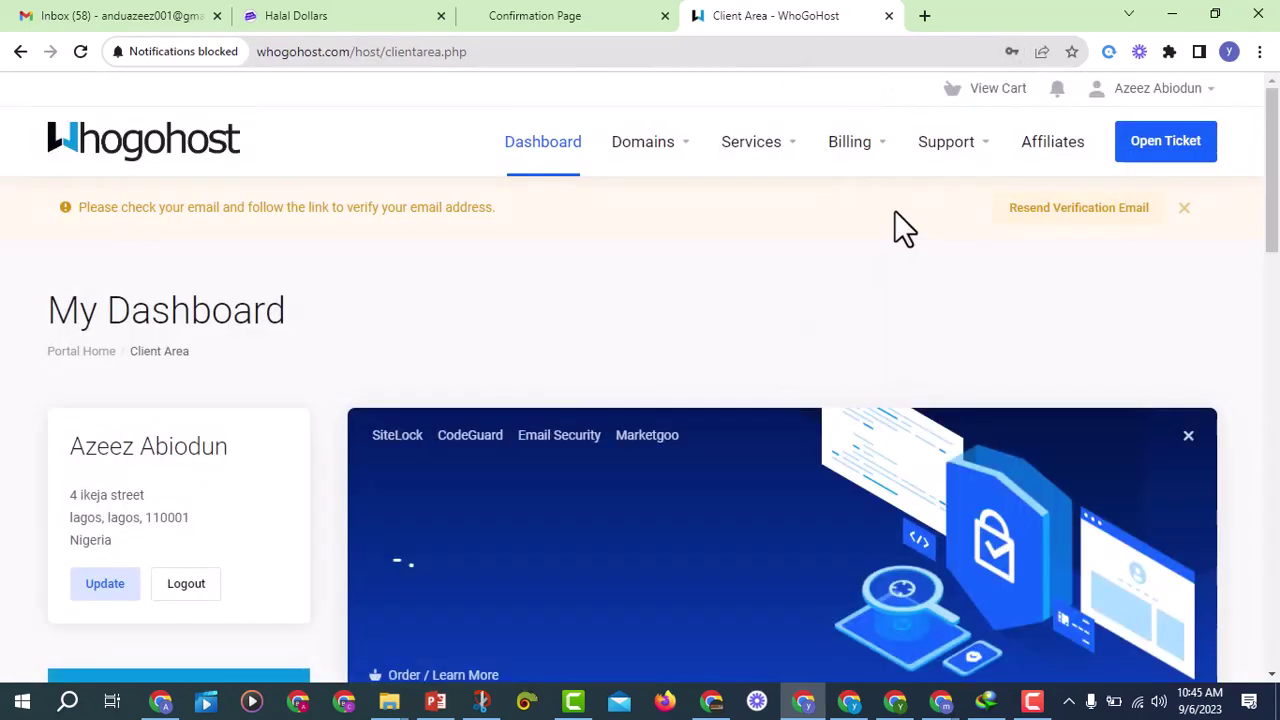
Step: Switch to Gmail, refresh the inbox and look through the Welcome to WhoGoHost email for a verification link
{"action": "left_click", "coordinate": [140, 16]}
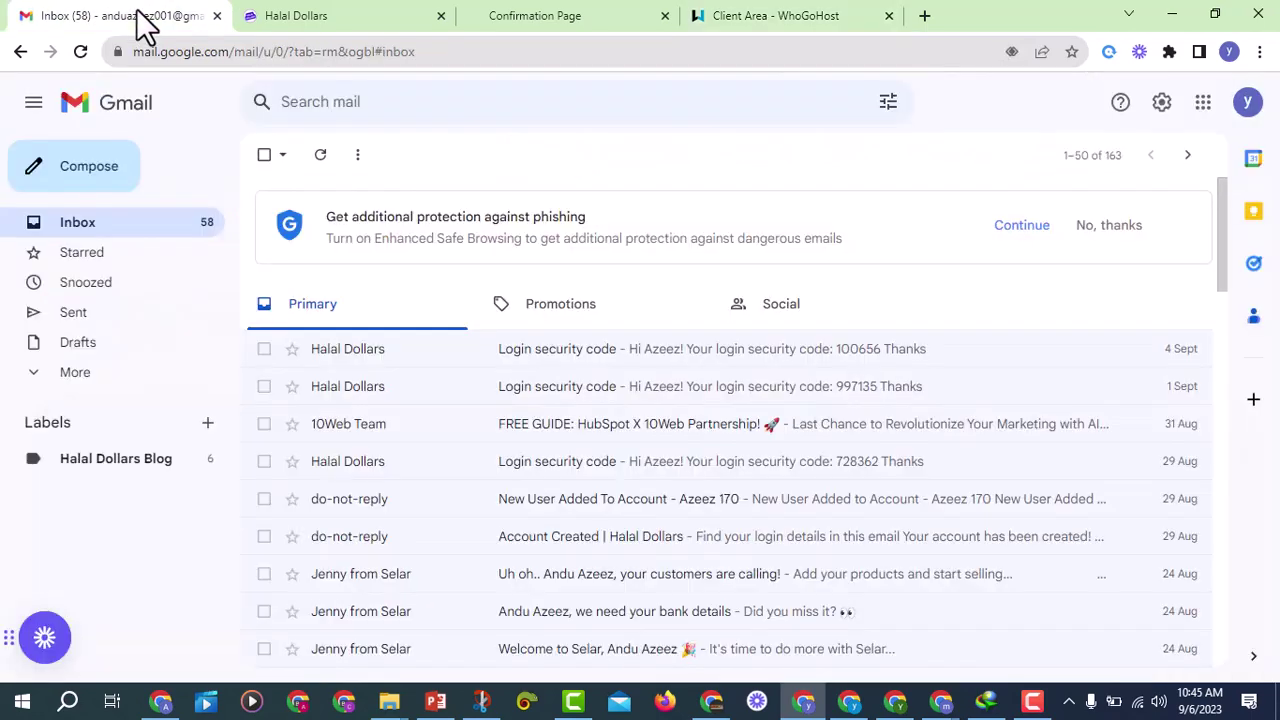
{"action": "left_click", "coordinate": [322, 157]}
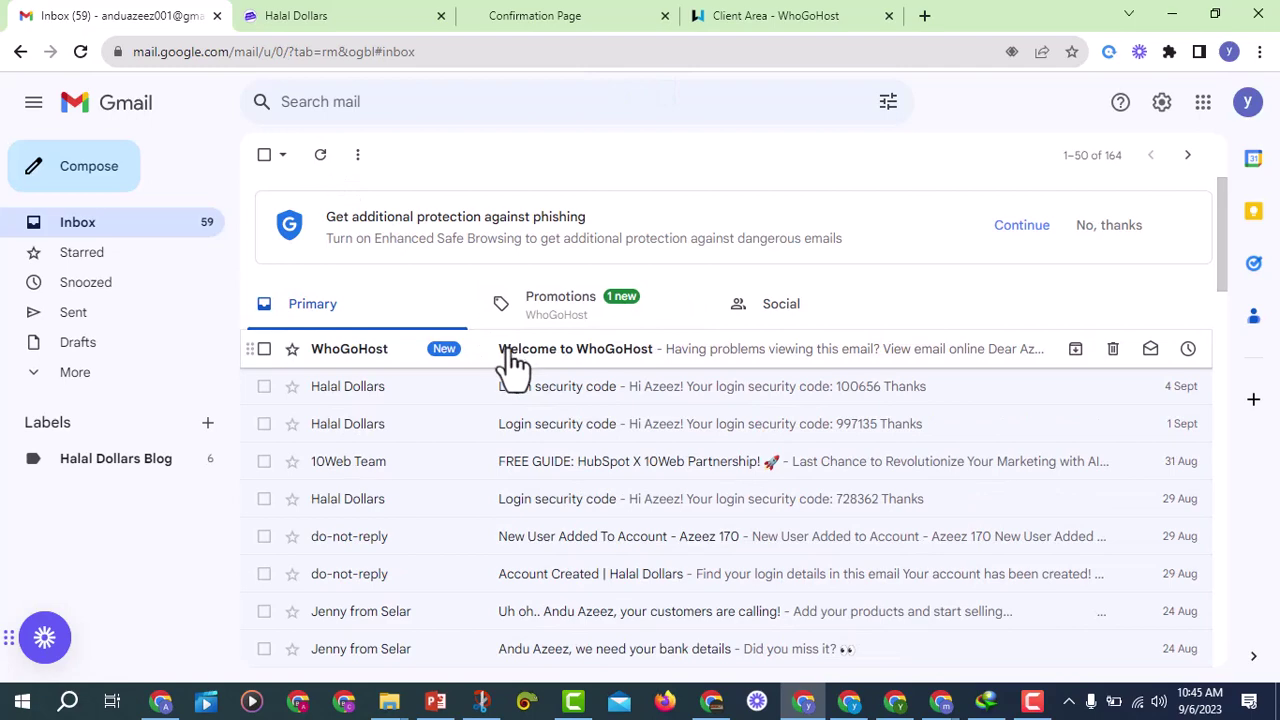
{"action": "left_click", "coordinate": [510, 352]}
{"action": "scroll", "coordinate": [590, 410], "scroll_direction": "down", "scroll_amount": 4}
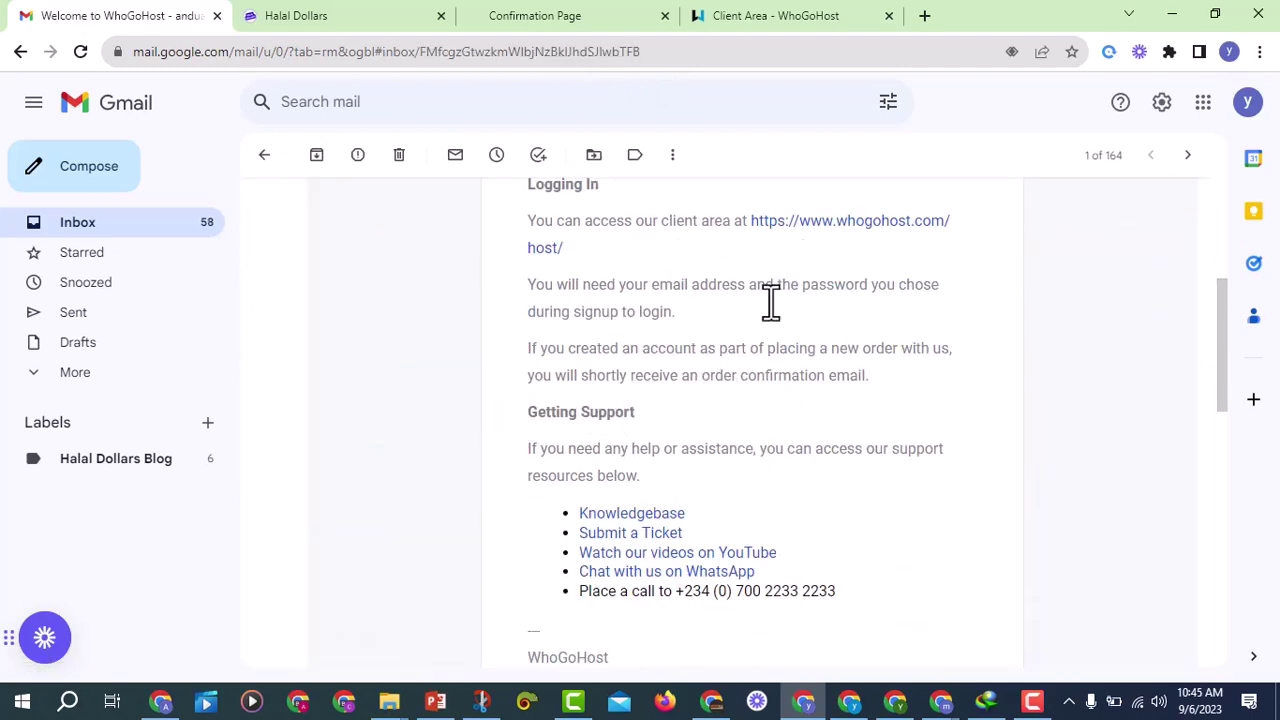
{"action": "scroll", "coordinate": [745, 330], "scroll_direction": "down", "scroll_amount": 5}
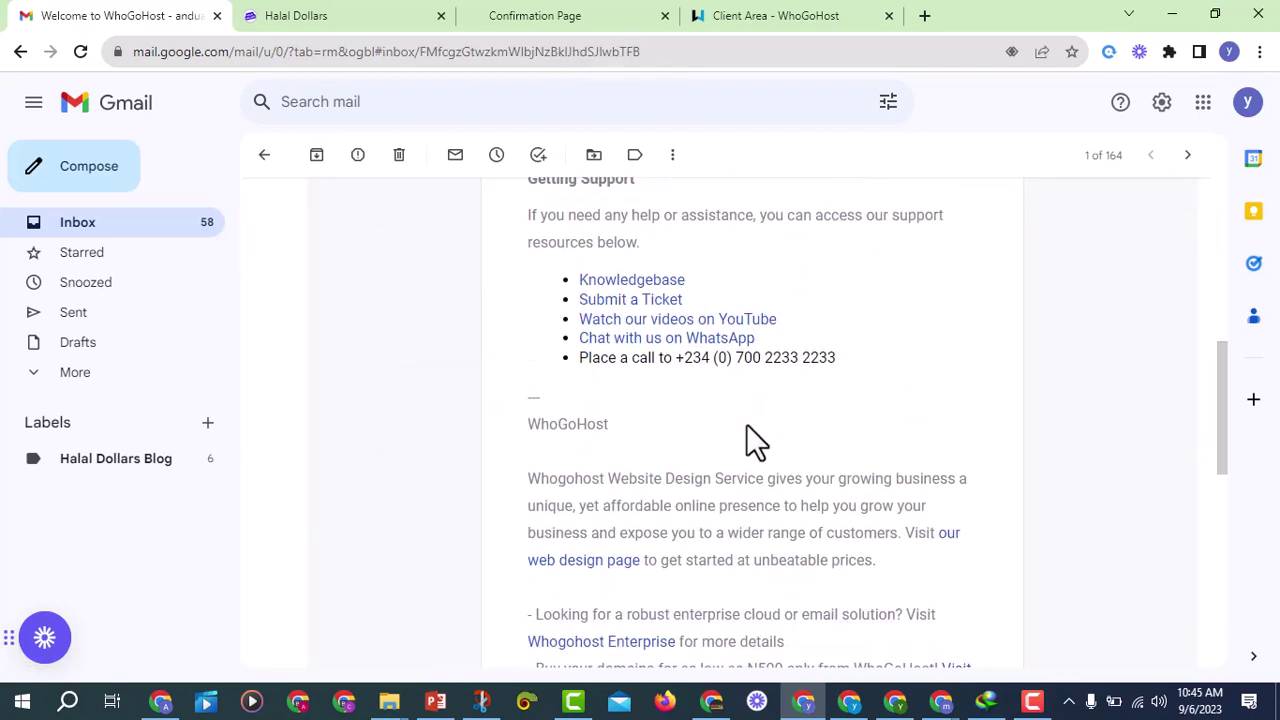
{"action": "scroll", "coordinate": [746, 424], "scroll_direction": "down", "scroll_amount": 3}
{"action": "scroll", "coordinate": [746, 424], "scroll_direction": "up", "scroll_amount": 9}
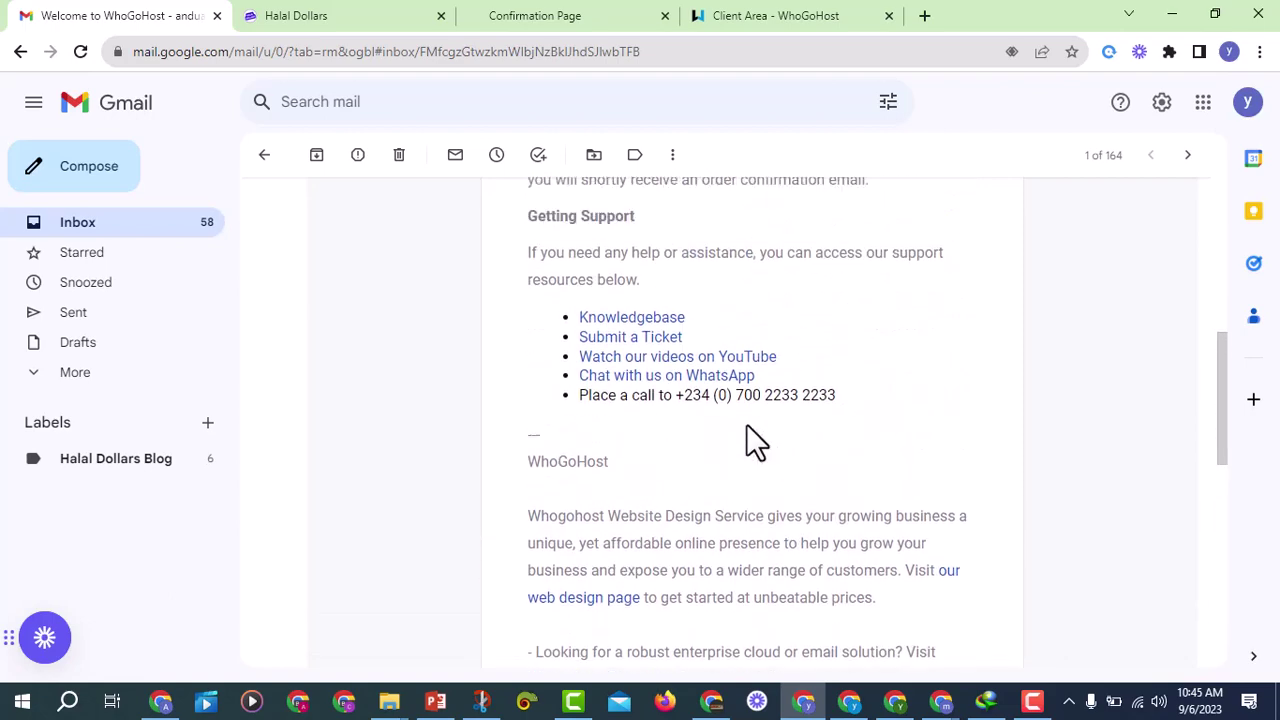
{"action": "scroll", "coordinate": [746, 425], "scroll_direction": "down", "scroll_amount": 2}
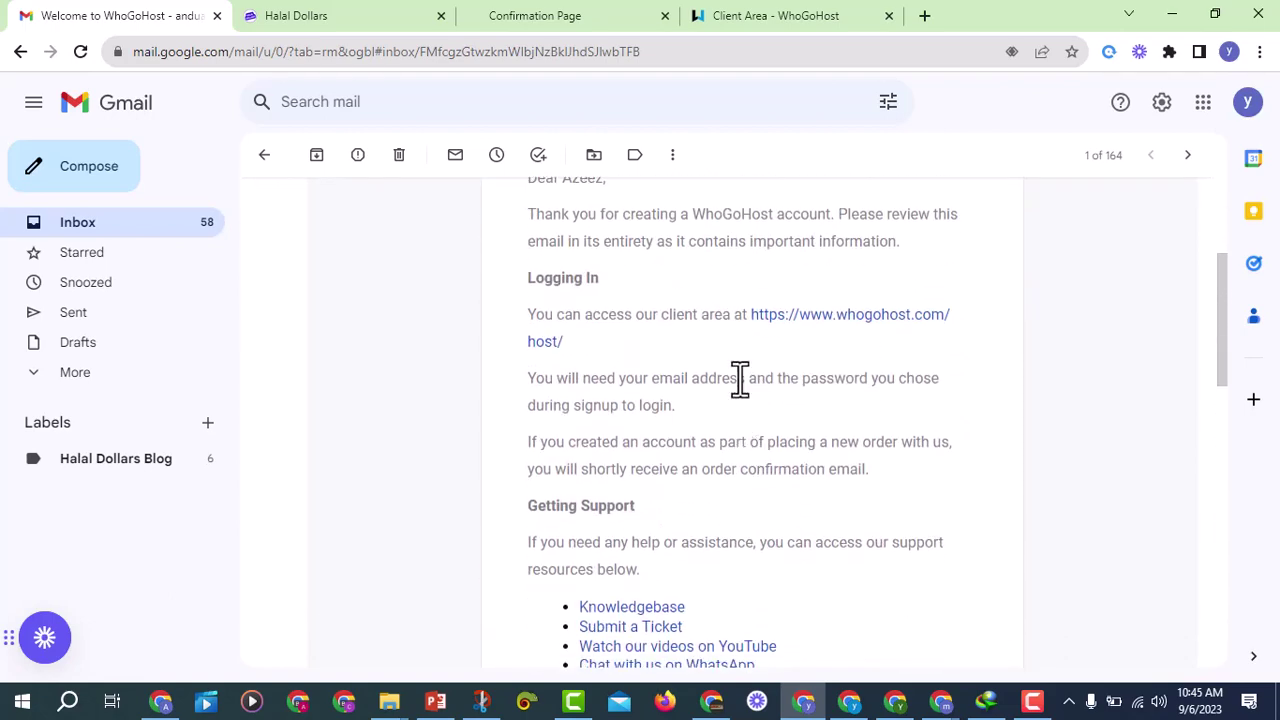
Step: Open the client area link from the welcome email in a new tab and return to the inbox
{"action": "middle_click", "coordinate": [846, 318]}
{"action": "scroll", "coordinate": [846, 318], "scroll_direction": "down", "scroll_amount": 8}
{"action": "left_click", "coordinate": [175, 228]}
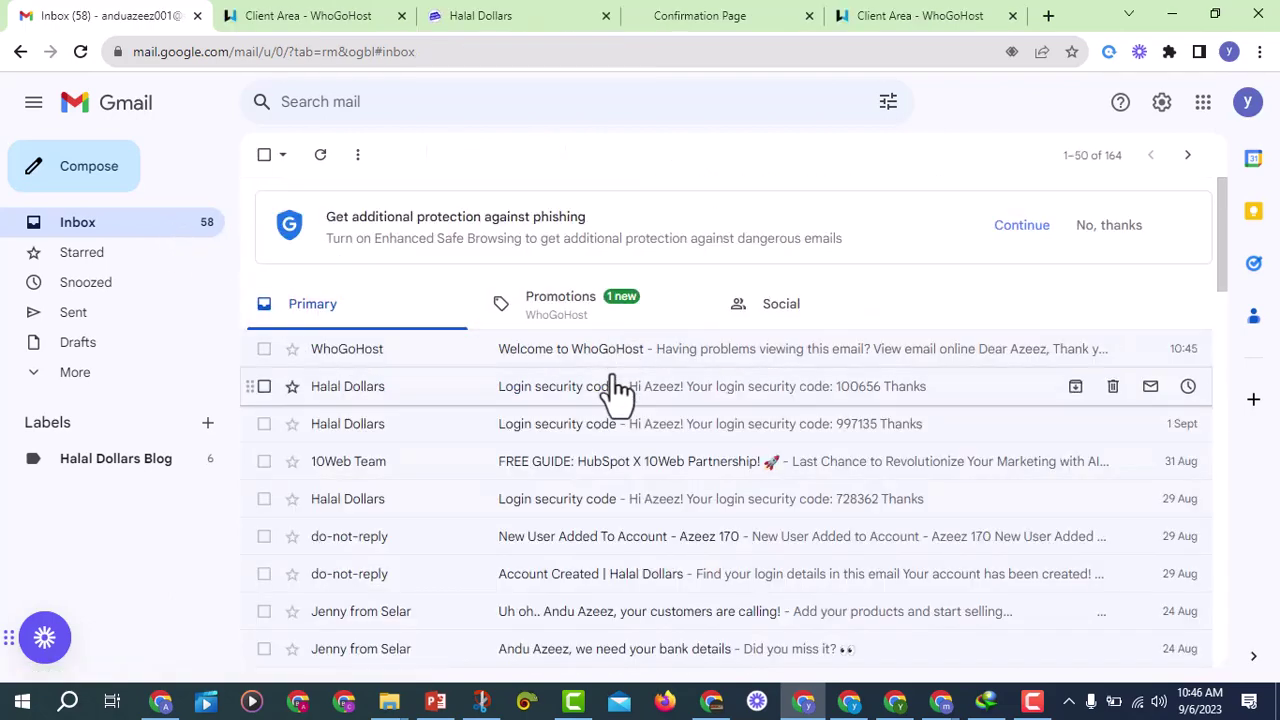
Step: Verify the account's email address through the link in WhoGoHost's Email Address Verification message among the promotional mail
{"action": "left_click", "coordinate": [545, 316]}
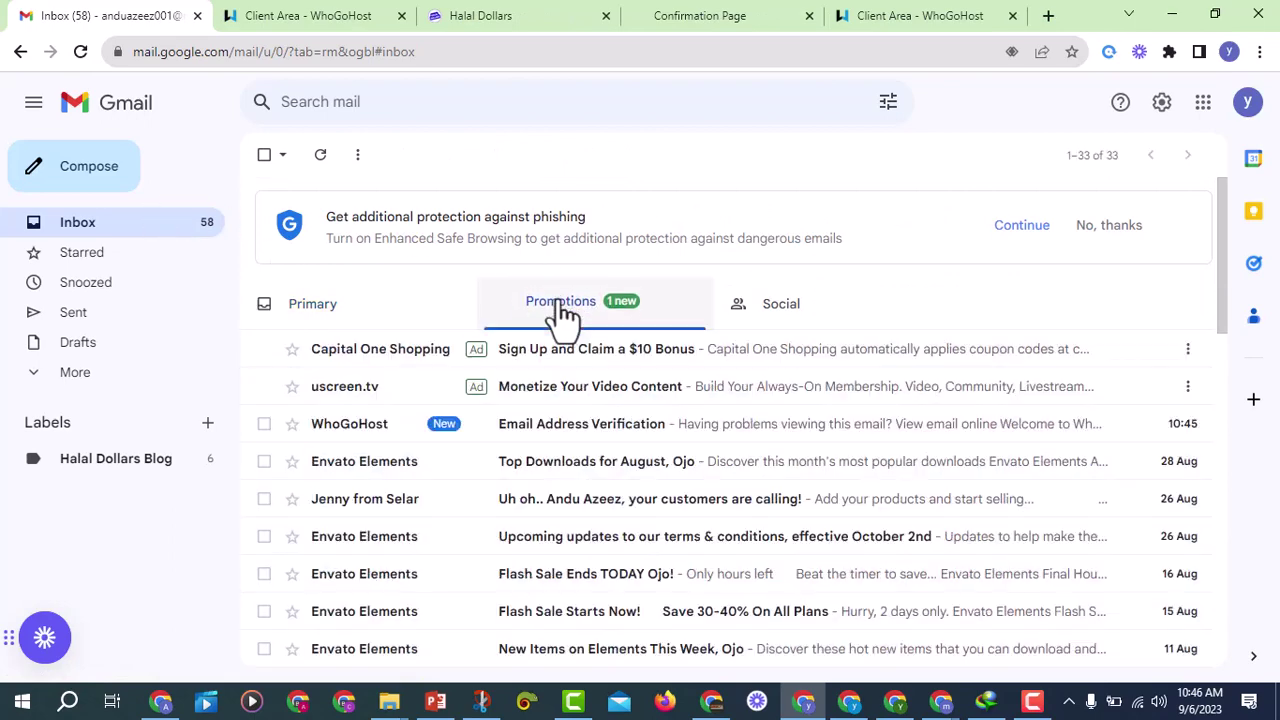
{"action": "scroll", "coordinate": [568, 310], "scroll_direction": "down", "scroll_amount": 1}
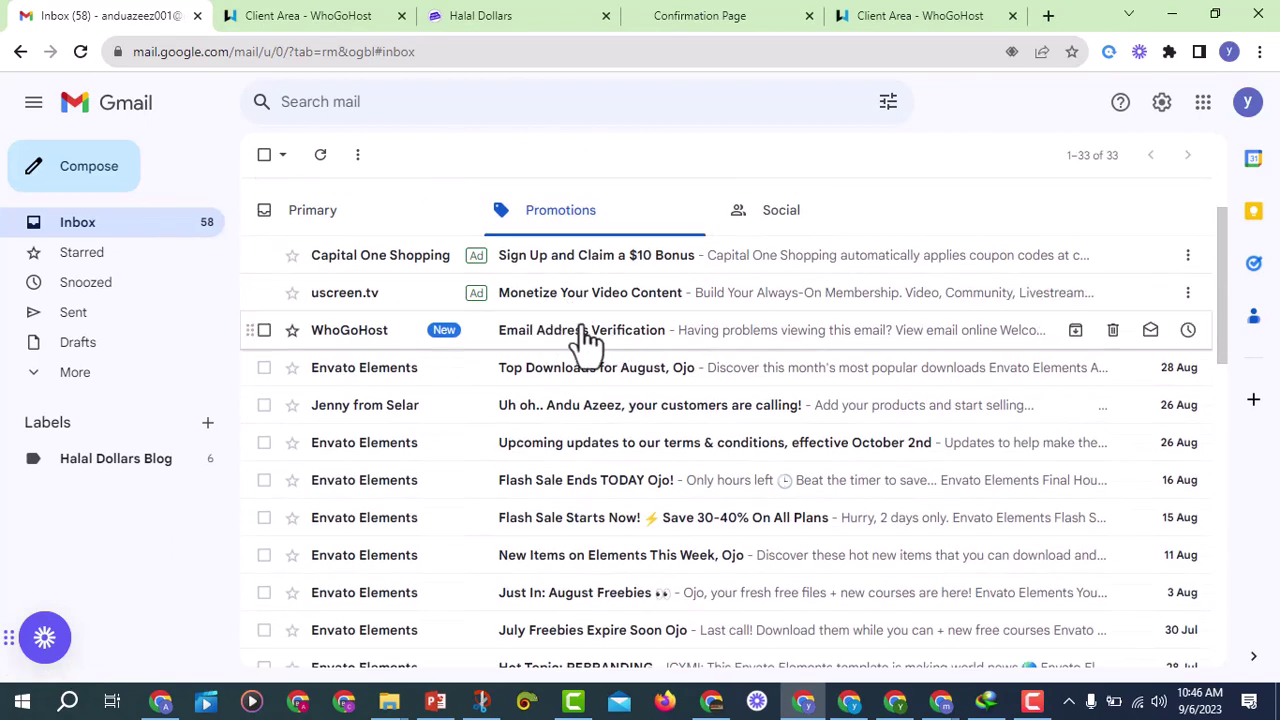
{"action": "scroll", "coordinate": [580, 334], "scroll_direction": "up", "scroll_amount": 1}
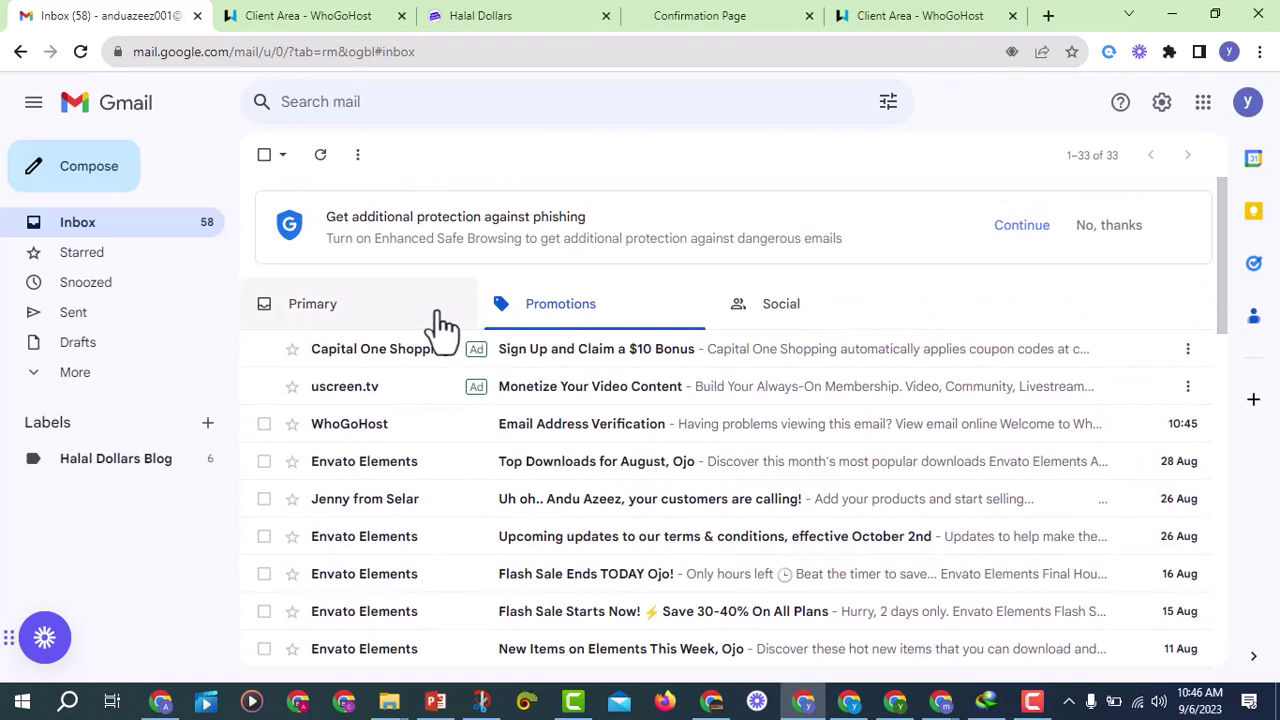
{"action": "left_click", "coordinate": [409, 320]}
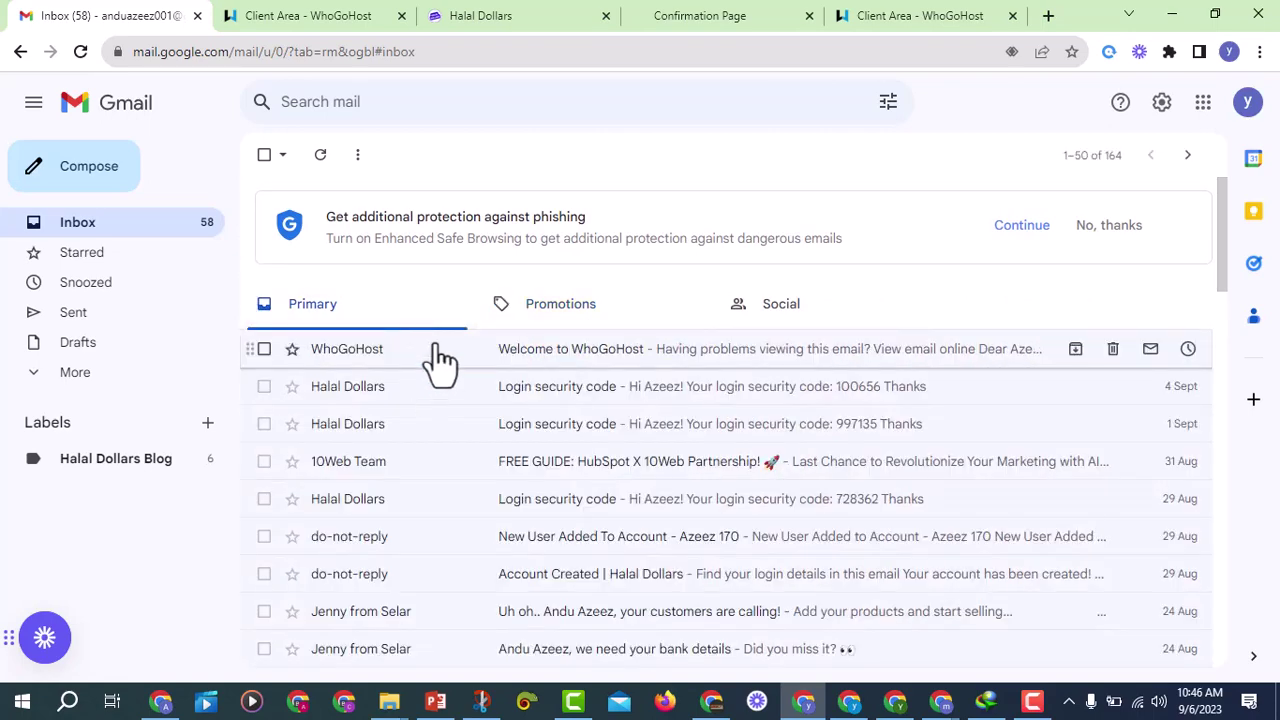
{"action": "left_click", "coordinate": [566, 326]}
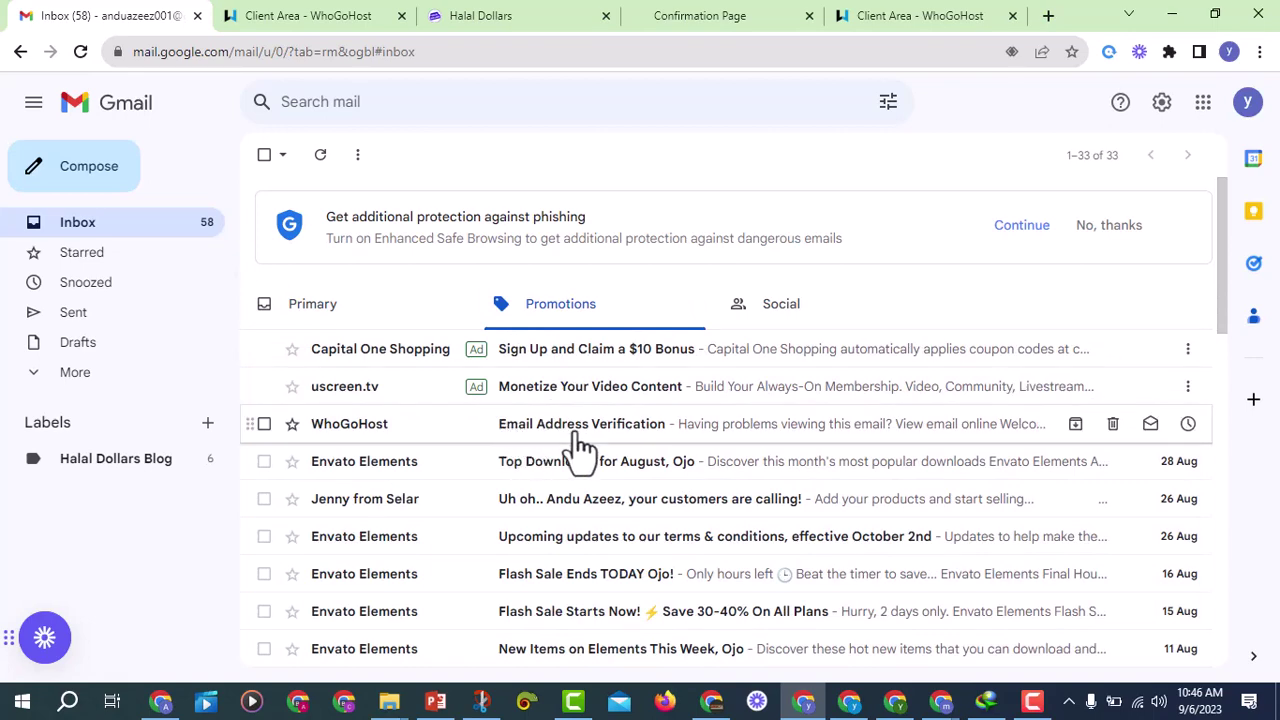
{"action": "left_click", "coordinate": [625, 440]}
{"action": "scroll", "coordinate": [630, 440], "scroll_direction": "down", "scroll_amount": 3}
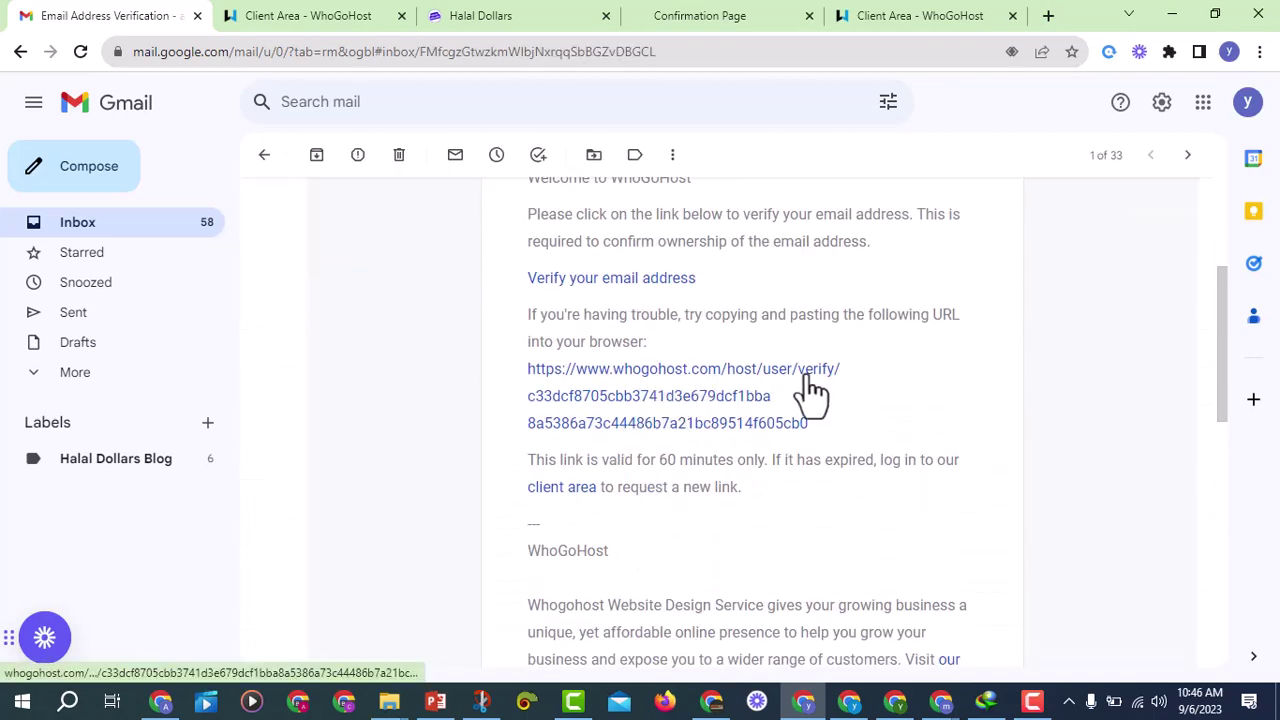
{"action": "left_click", "coordinate": [703, 383]}
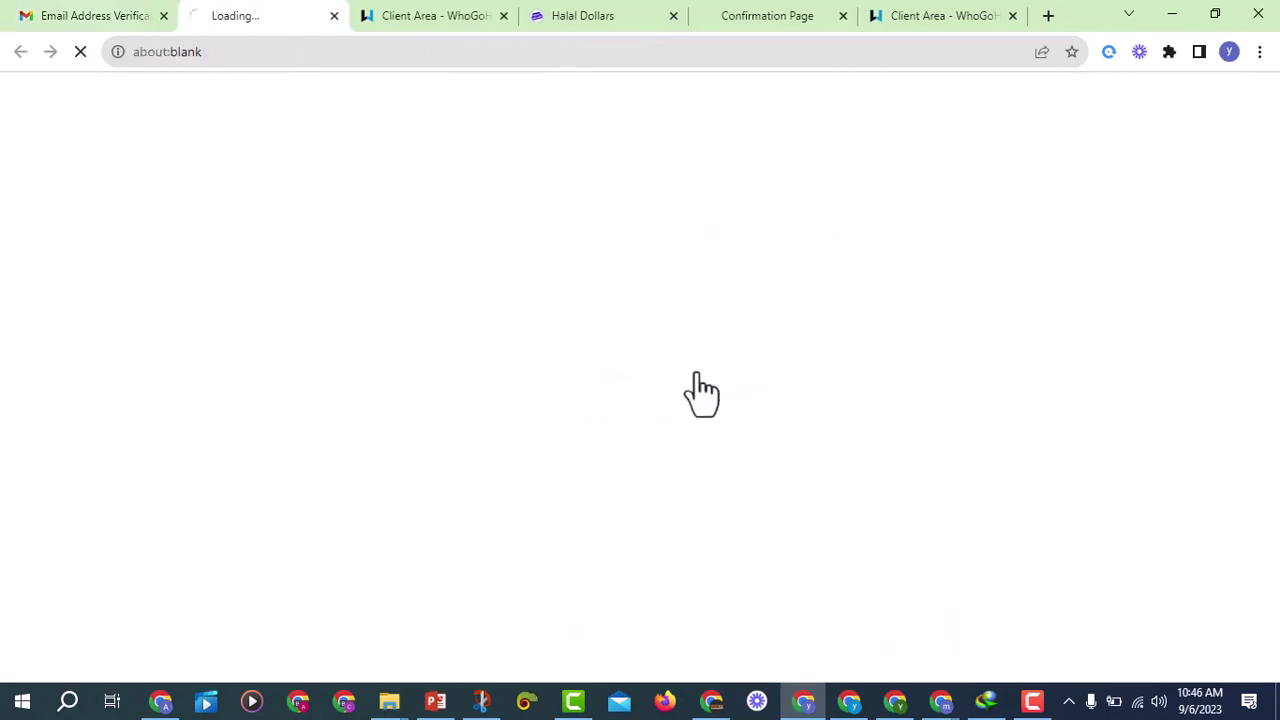
Step: Check the email verification page and continue from it to the WhoGoHost client area
{"action": "left_click_drag", "start_coordinate": [410, 437], "coordinate": [833, 425]}
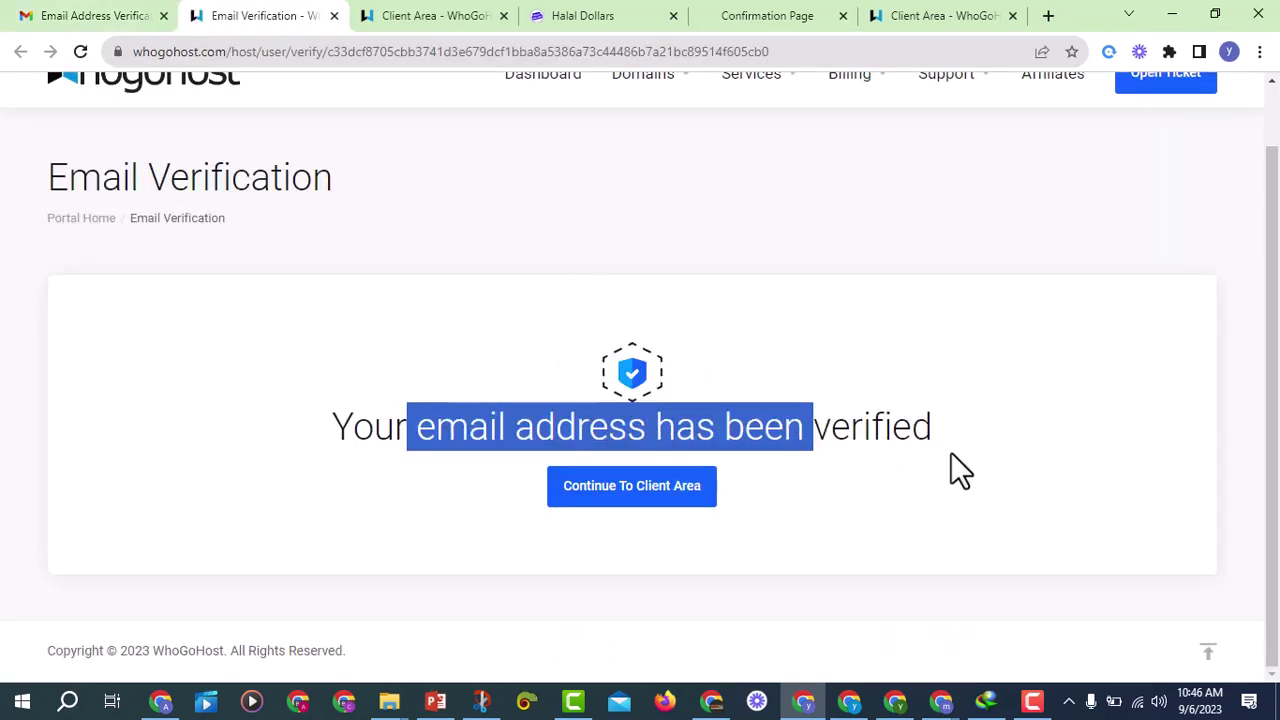
{"action": "key", "text": "F10"}
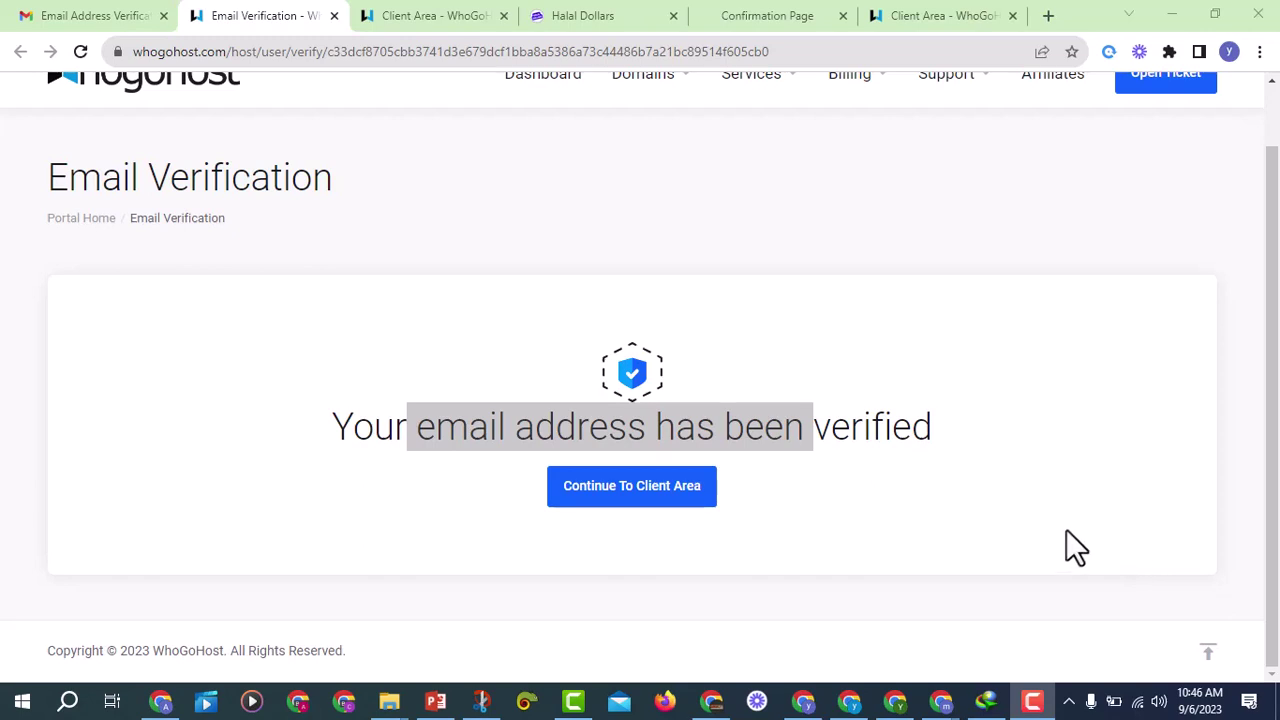
{"action": "left_click", "coordinate": [857, 537]}
{"action": "left_click", "coordinate": [663, 497]}
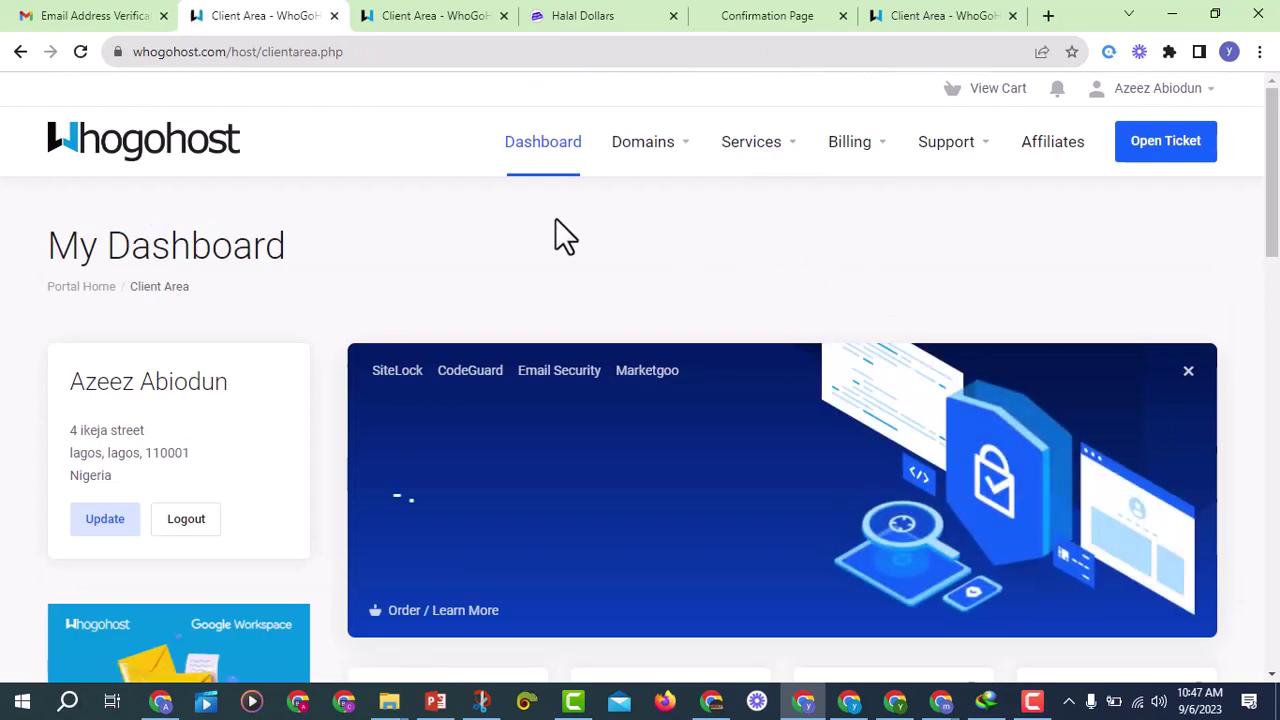
Step: Open the page for registering a new domain from the client area dashboard
{"action": "left_click", "coordinate": [646, 147]}
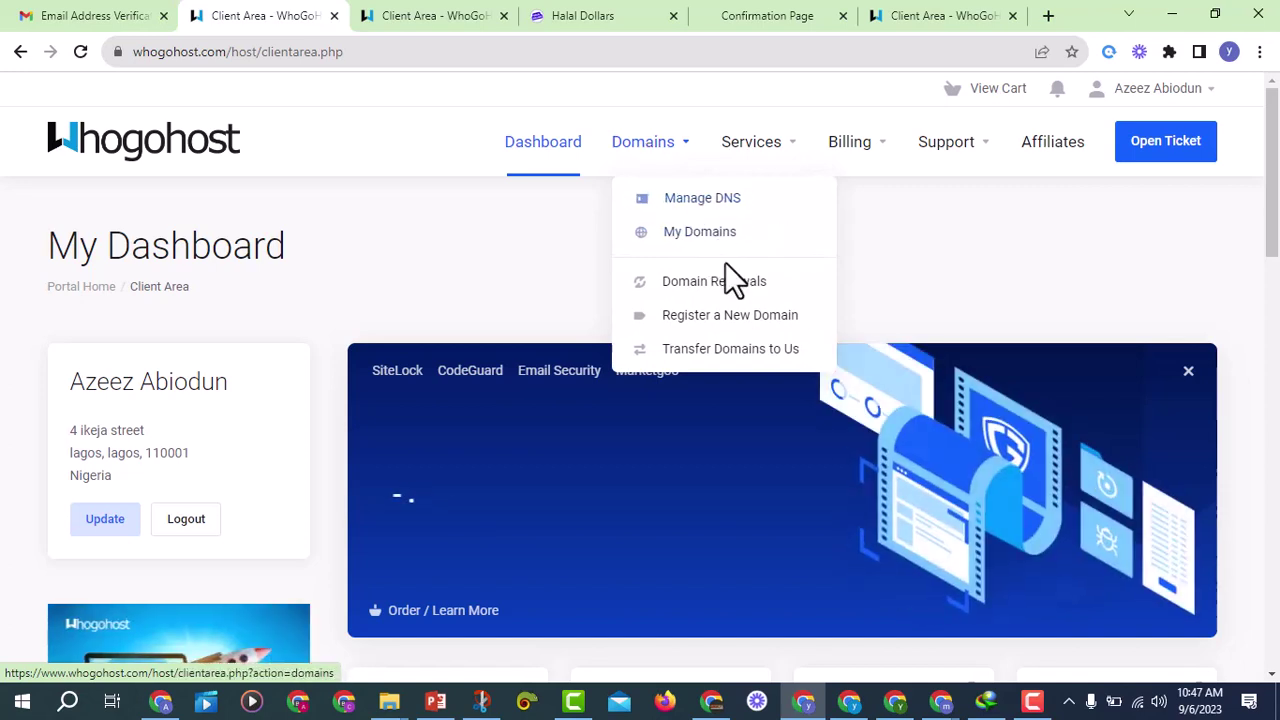
{"action": "left_click", "coordinate": [730, 320]}
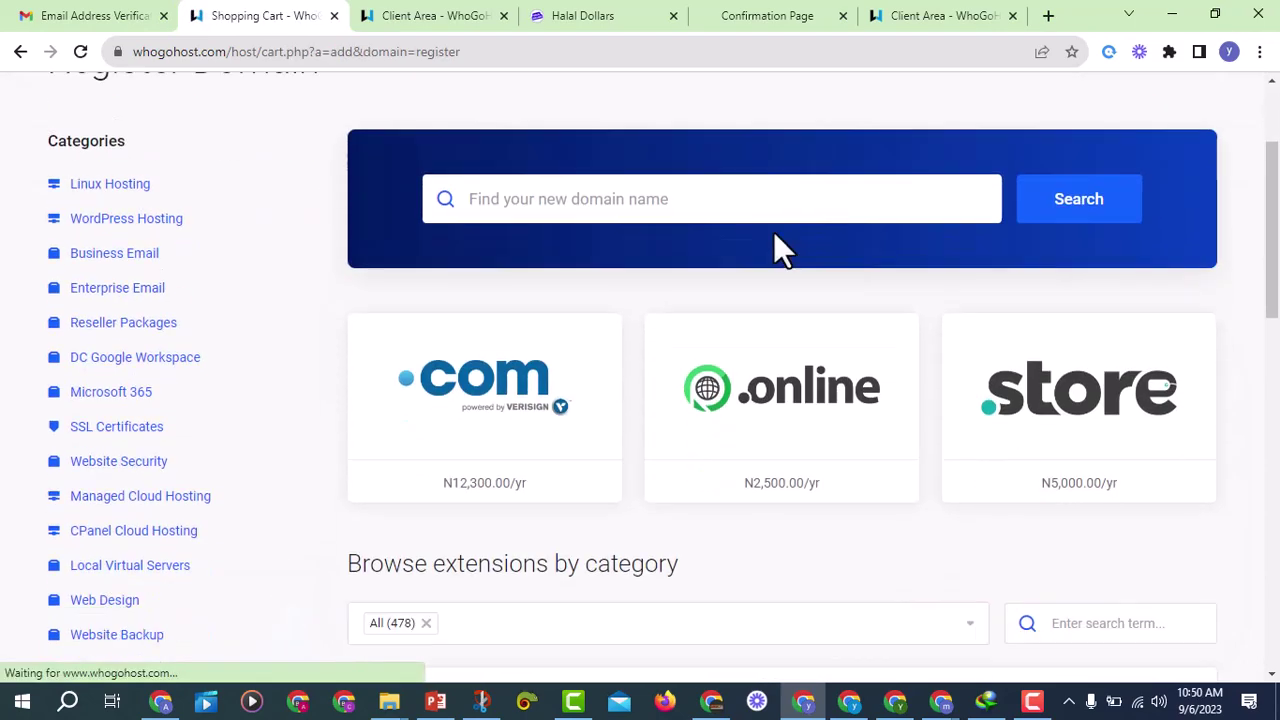
{"action": "scroll", "coordinate": [780, 249], "scroll_direction": "down", "scroll_amount": 1}
{"action": "scroll", "coordinate": [785, 255], "scroll_direction": "up", "scroll_amount": 2}
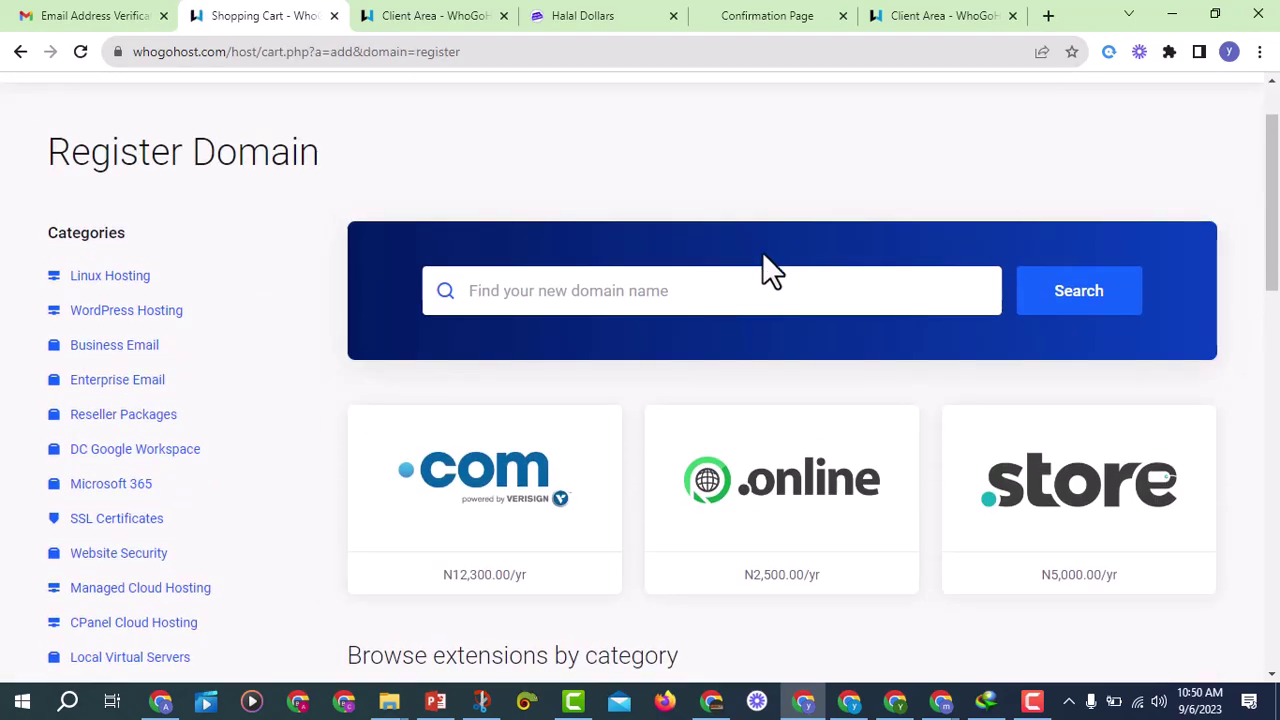
Step: Search for the domain name azeezbusiness on the domain registration page
{"action": "left_click", "coordinate": [571, 287]}
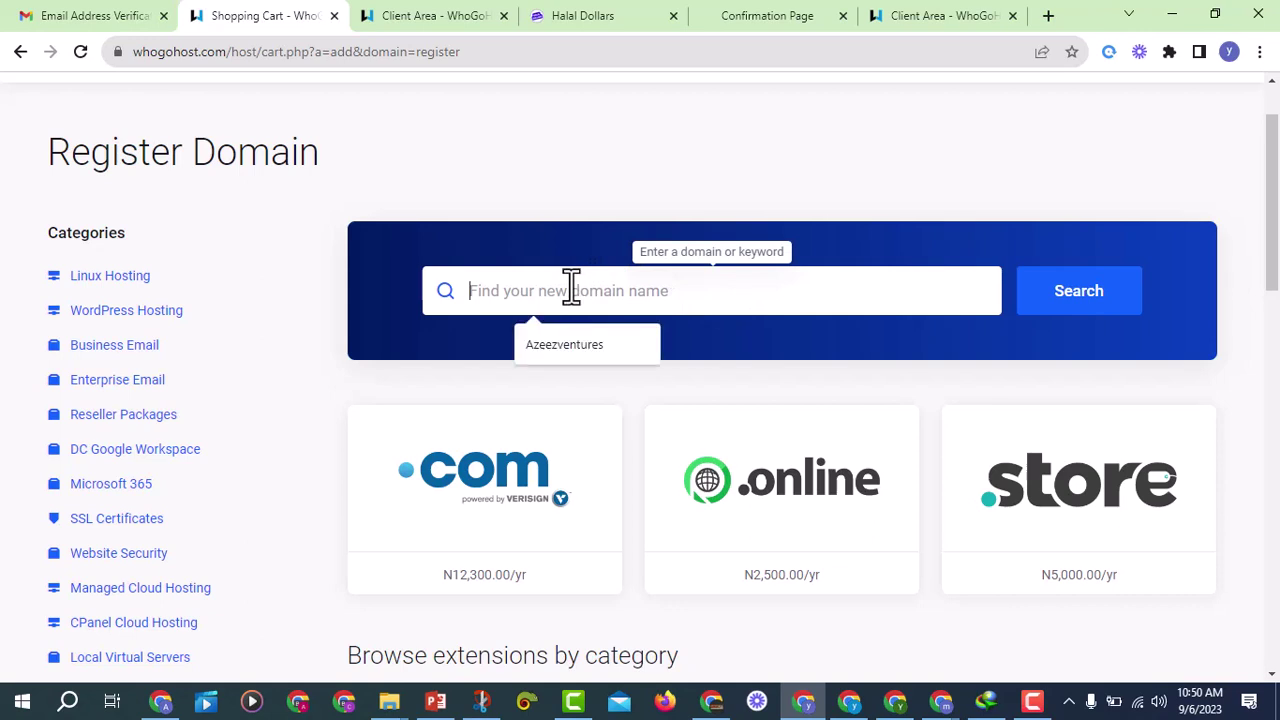
{"action": "type", "text": "azee"}
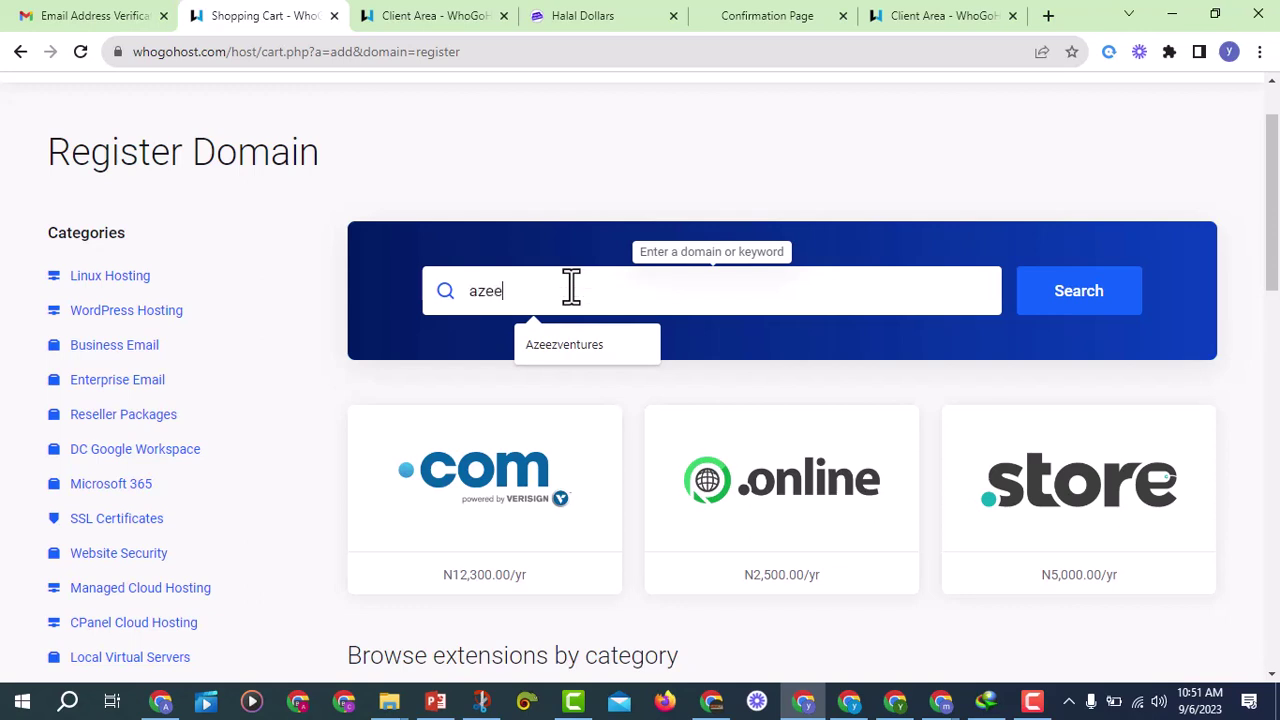
{"action": "type", "text": "zb"}
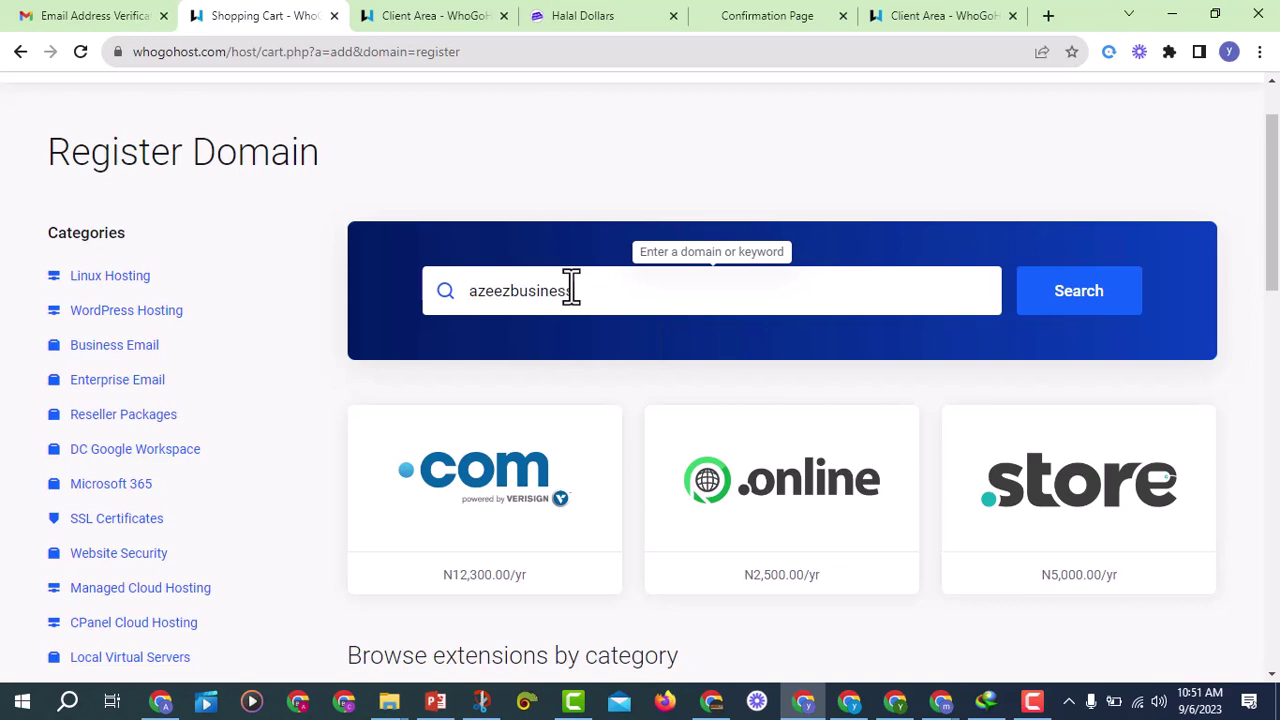
{"action": "type", "text": "usiness"}
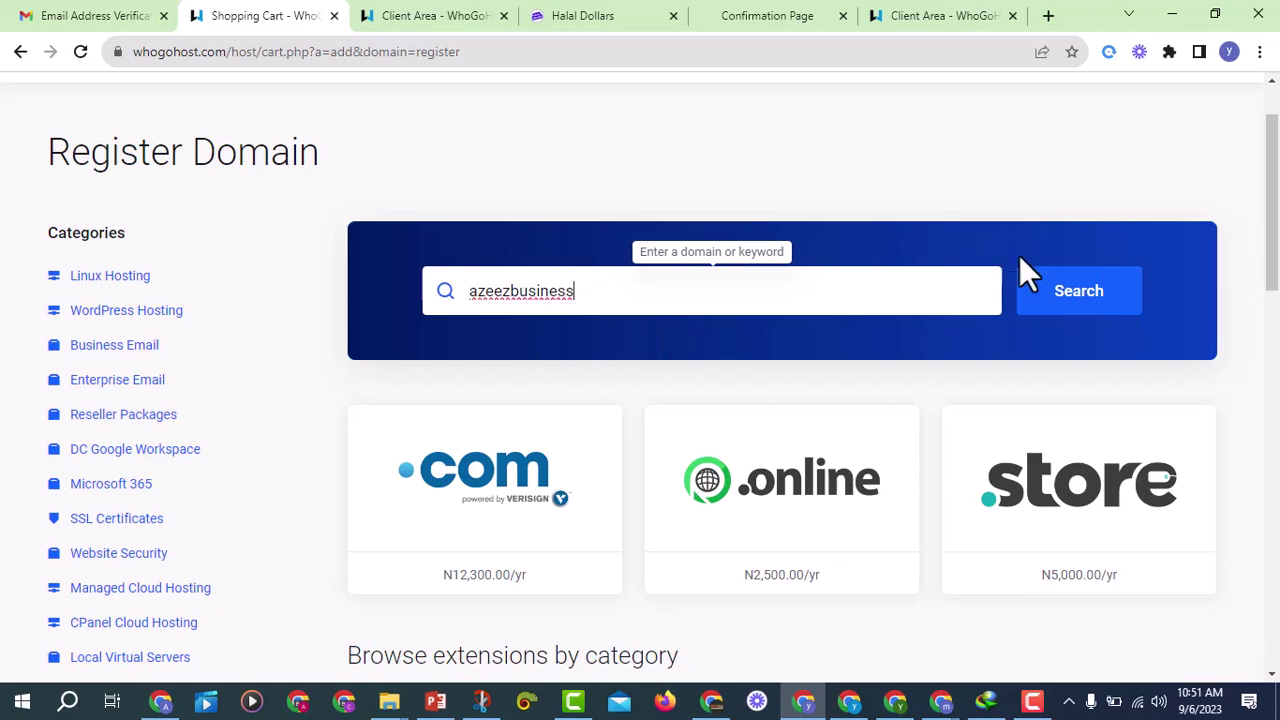
{"action": "left_click", "coordinate": [1077, 300]}
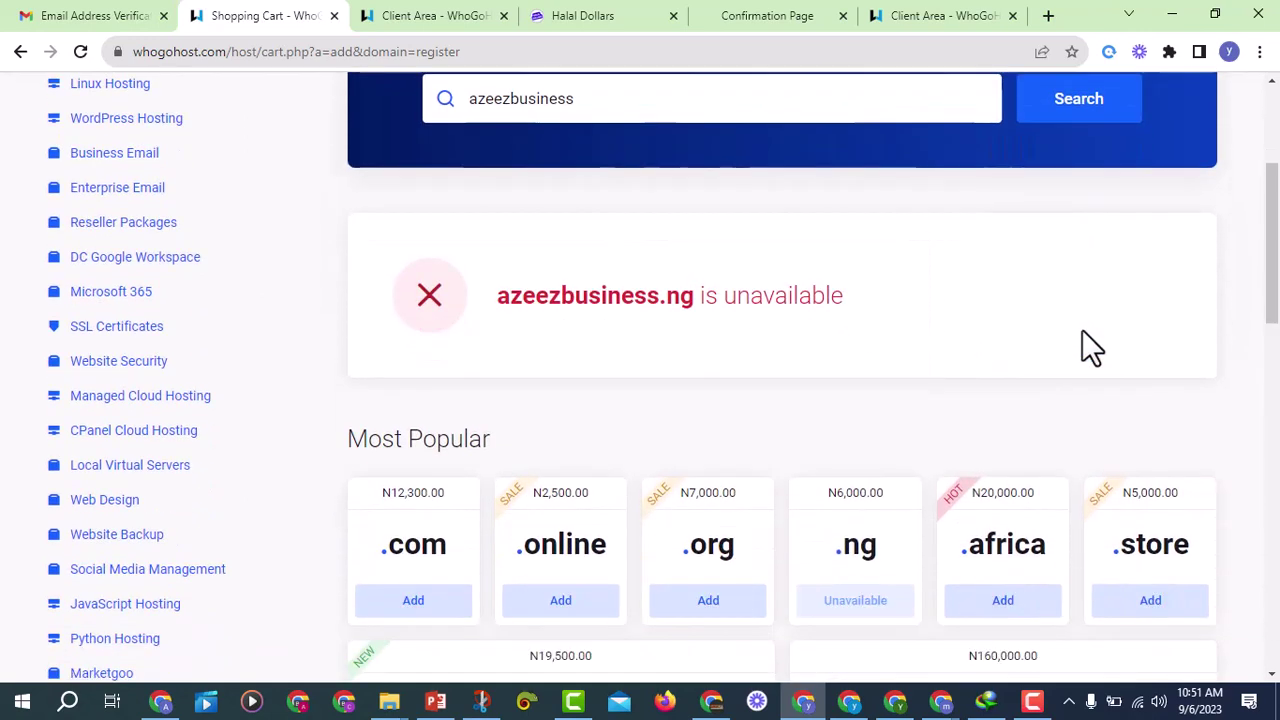
Step: Review the availability and yearly prices of the popular extensions and the suggested domains for azeezbusiness
{"action": "left_click_drag", "start_coordinate": [680, 311], "coordinate": [812, 308]}
{"action": "left_click", "coordinate": [935, 325]}
{"action": "scroll", "coordinate": [935, 325], "scroll_direction": "down", "scroll_amount": 3}
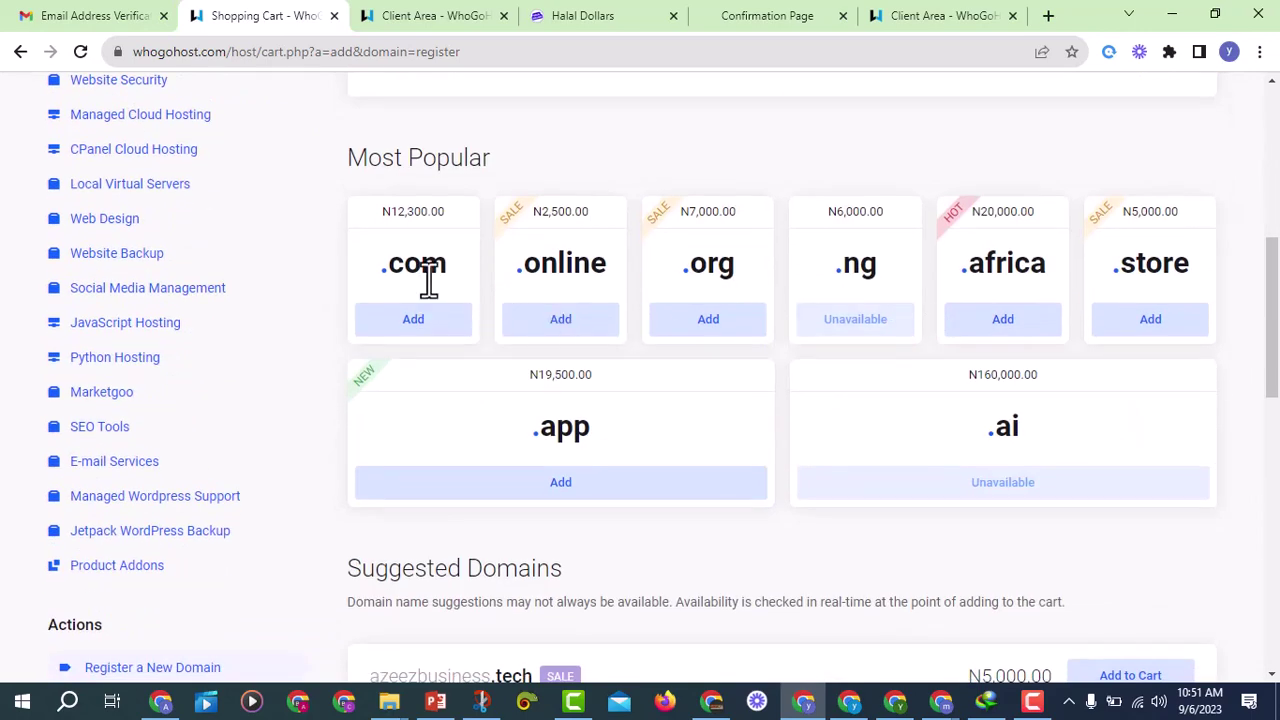
{"action": "scroll", "coordinate": [677, 300], "scroll_direction": "down", "scroll_amount": 5}
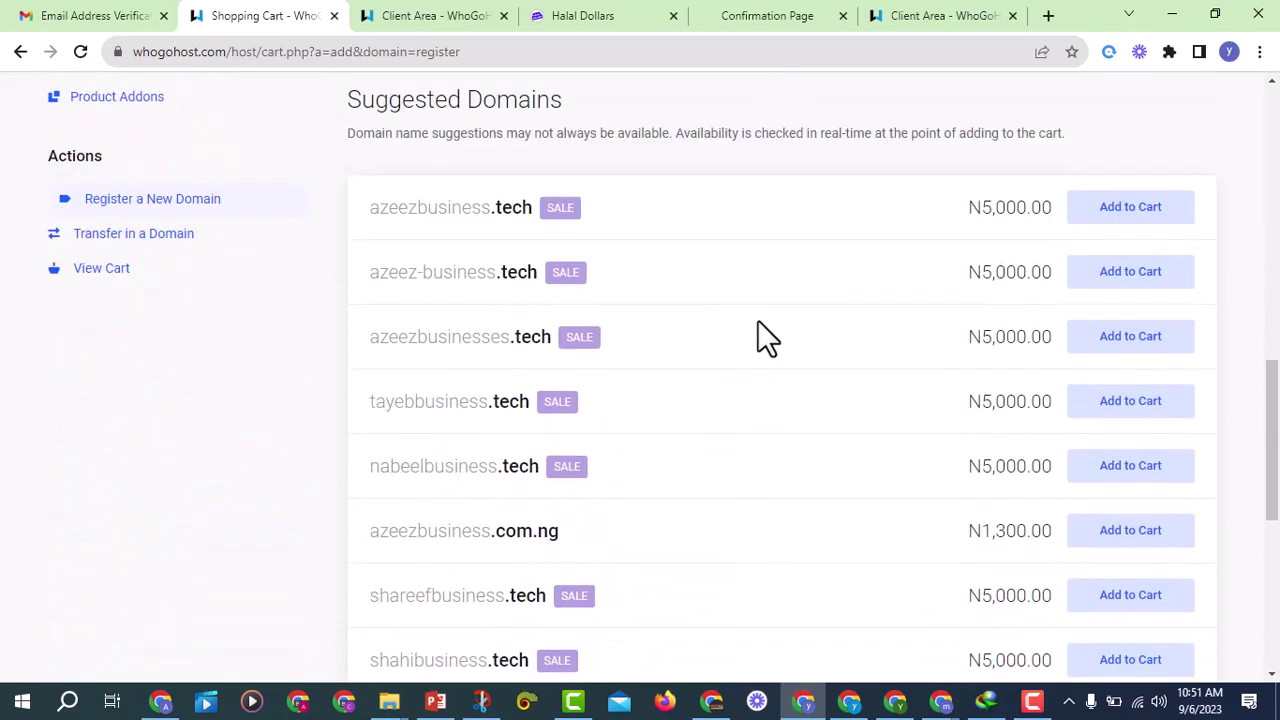
{"action": "scroll", "coordinate": [758, 330], "scroll_direction": "down", "scroll_amount": 5}
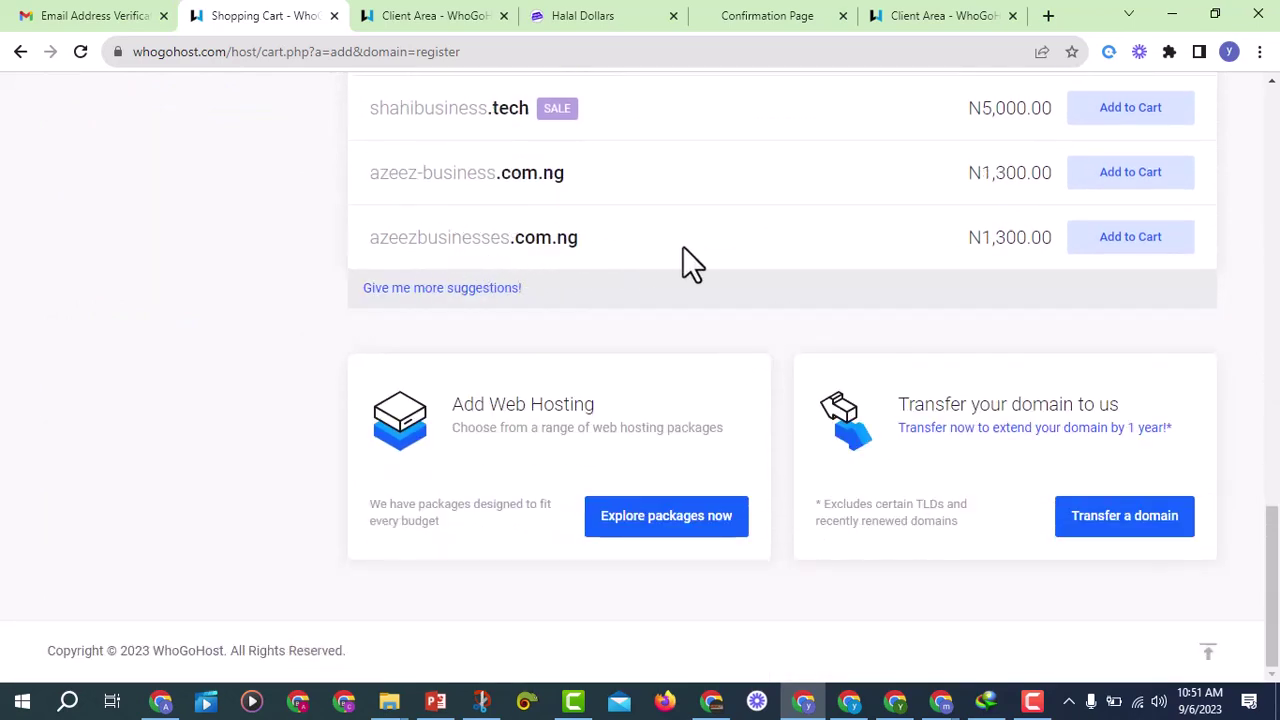
{"action": "scroll", "coordinate": [500, 268], "scroll_direction": "up", "scroll_amount": 8}
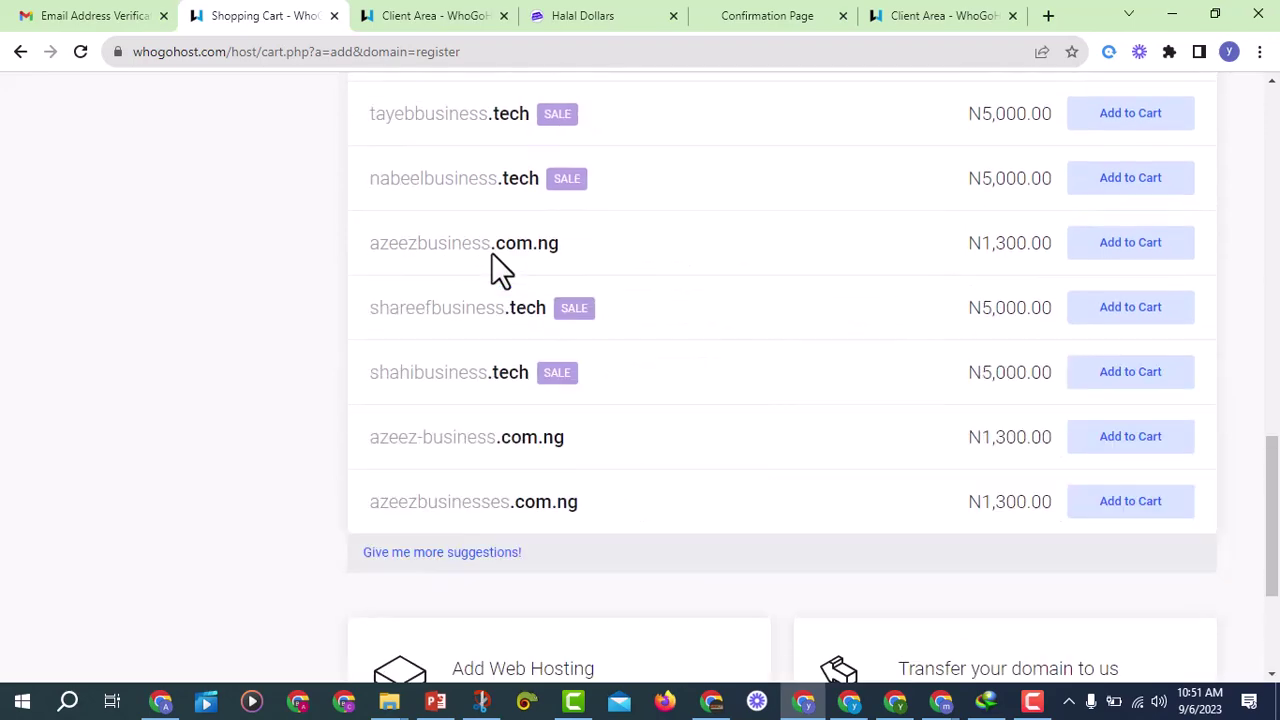
{"action": "scroll", "coordinate": [510, 255], "scroll_direction": "up", "scroll_amount": 3}
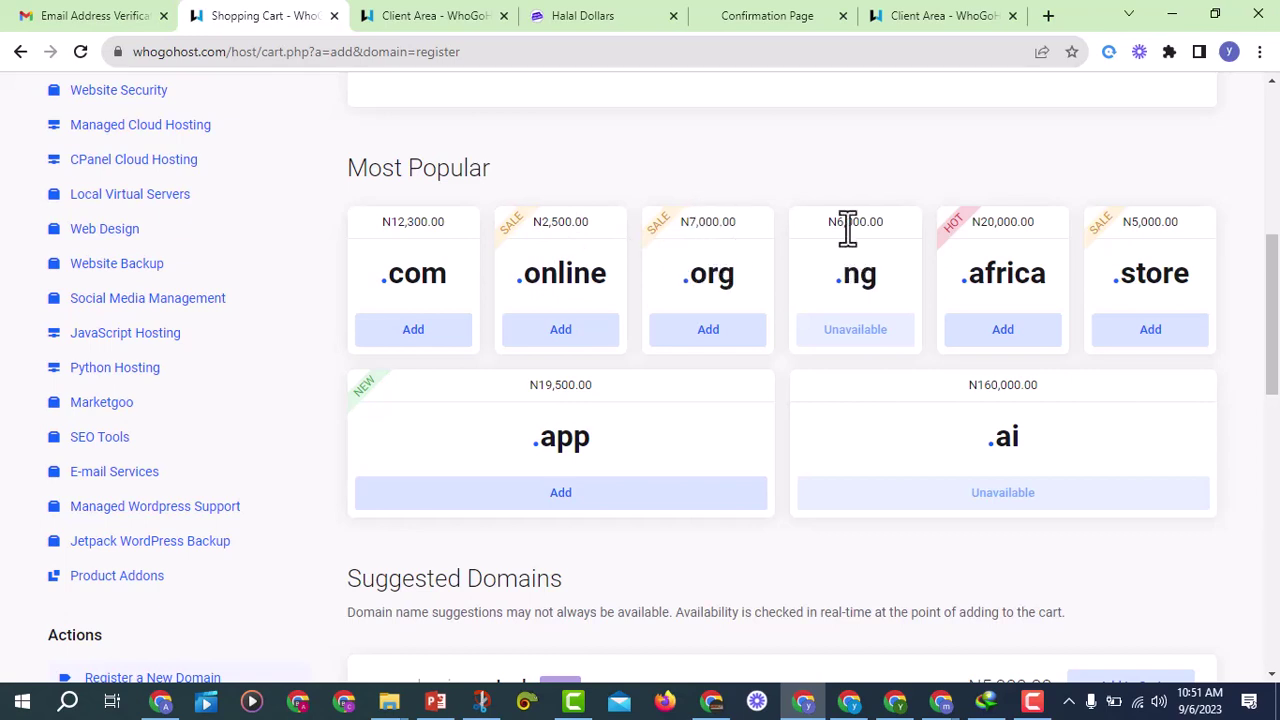
{"action": "scroll", "coordinate": [808, 290], "scroll_direction": "down", "scroll_amount": 1}
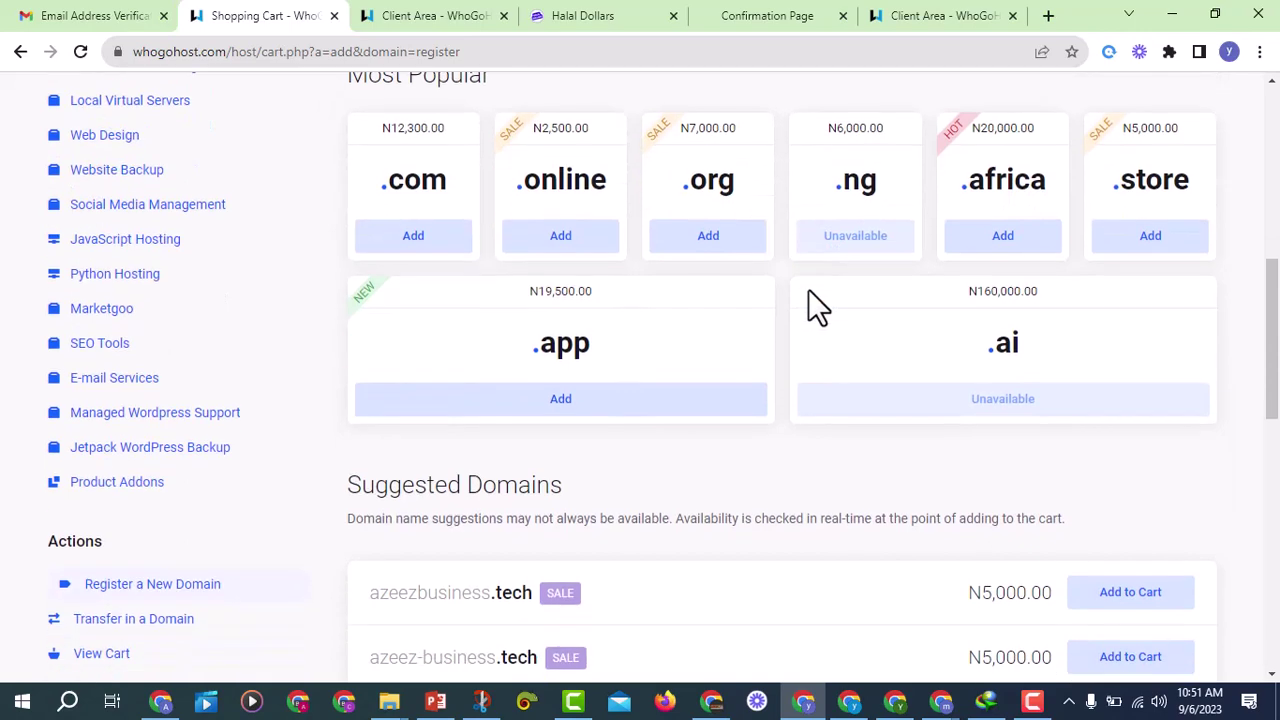
{"action": "scroll", "coordinate": [816, 292], "scroll_direction": "down", "scroll_amount": 8}
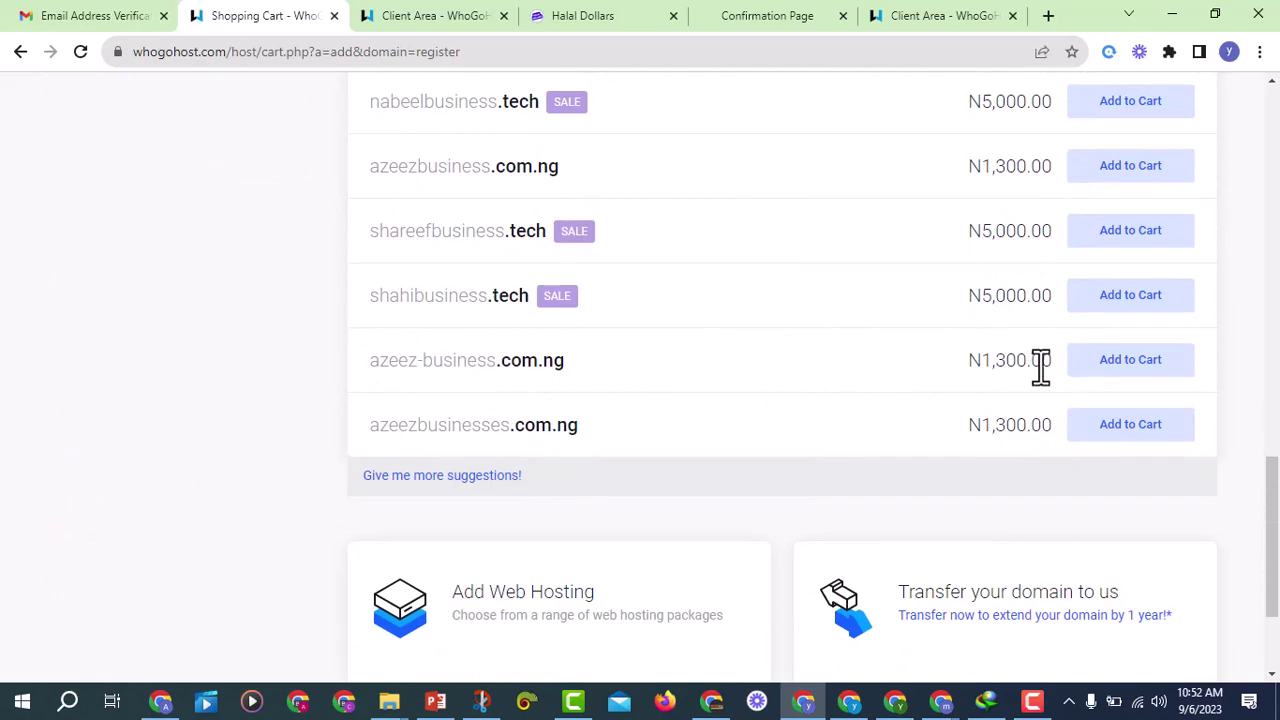
{"action": "scroll", "coordinate": [1041, 365], "scroll_direction": "up", "scroll_amount": 8}
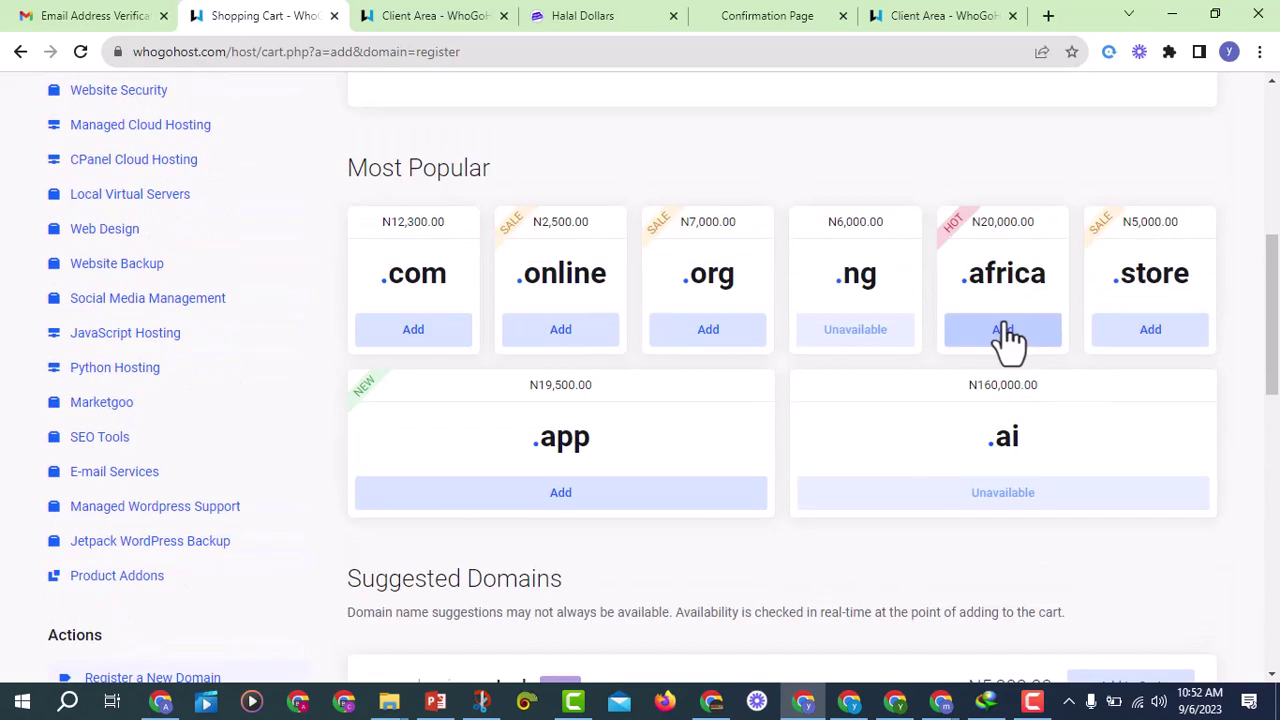
{"action": "scroll", "coordinate": [566, 271], "scroll_direction": "down", "scroll_amount": 1}
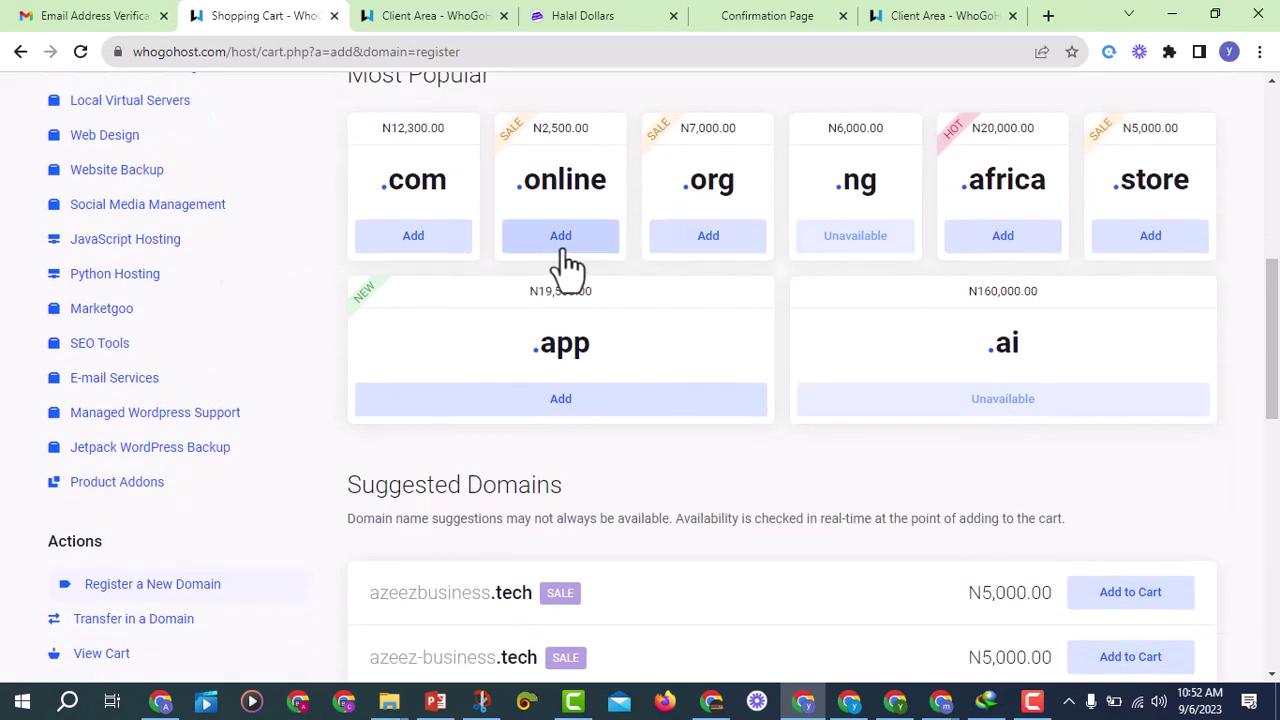
Step: Take azeezbusiness.online through the cart to checkout, with the 1-year registration at N2,500.00 as its billing cycle
{"action": "left_click", "coordinate": [578, 245]}
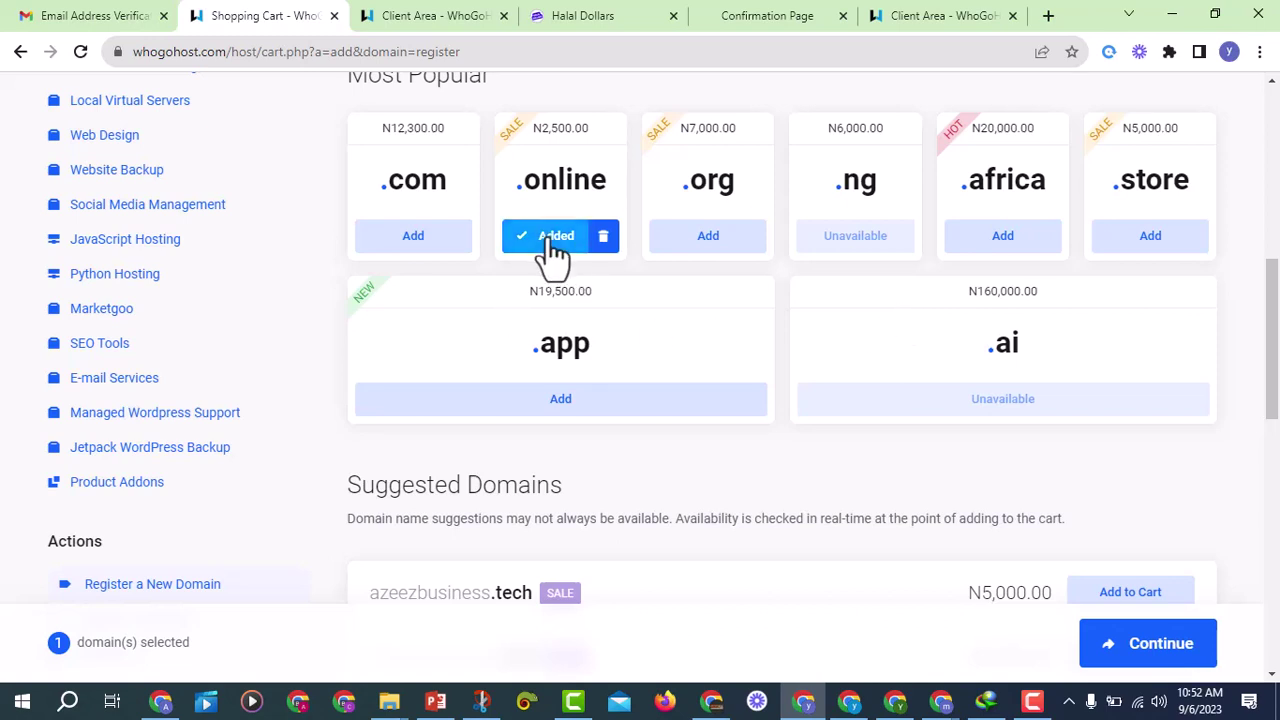
{"action": "left_click", "coordinate": [1150, 660]}
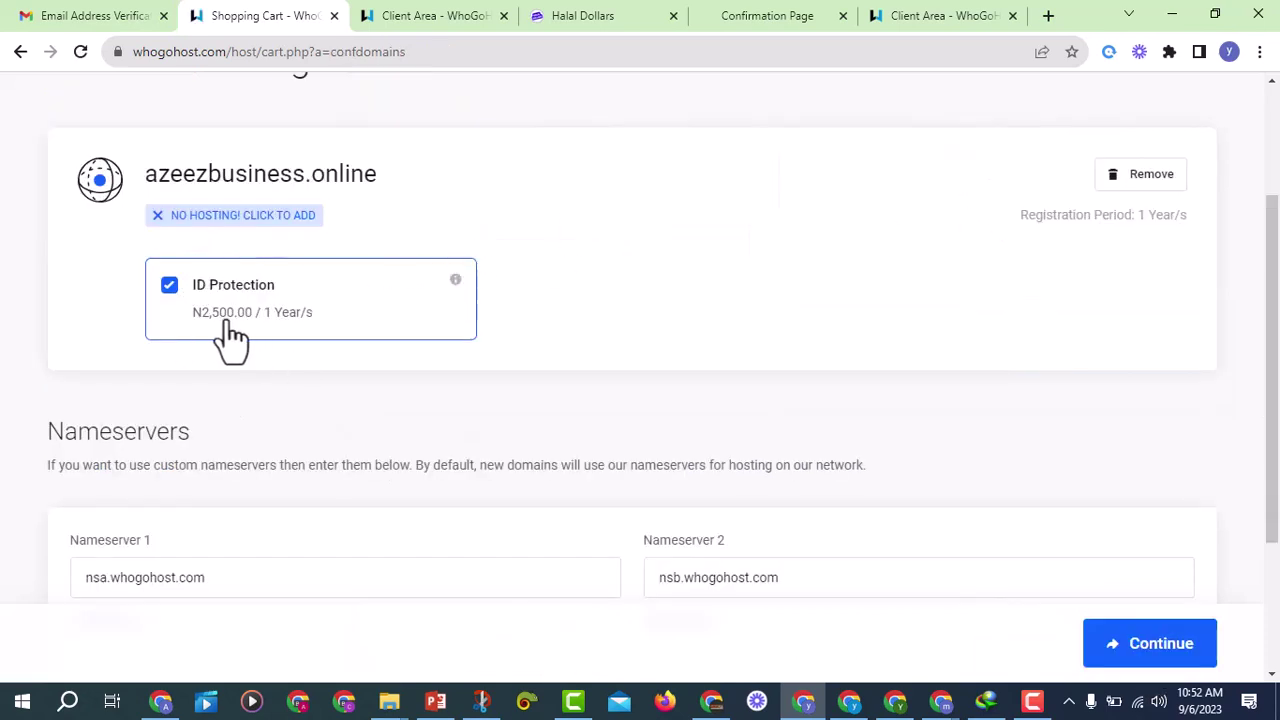
{"action": "scroll", "coordinate": [343, 354], "scroll_direction": "up", "scroll_amount": 2}
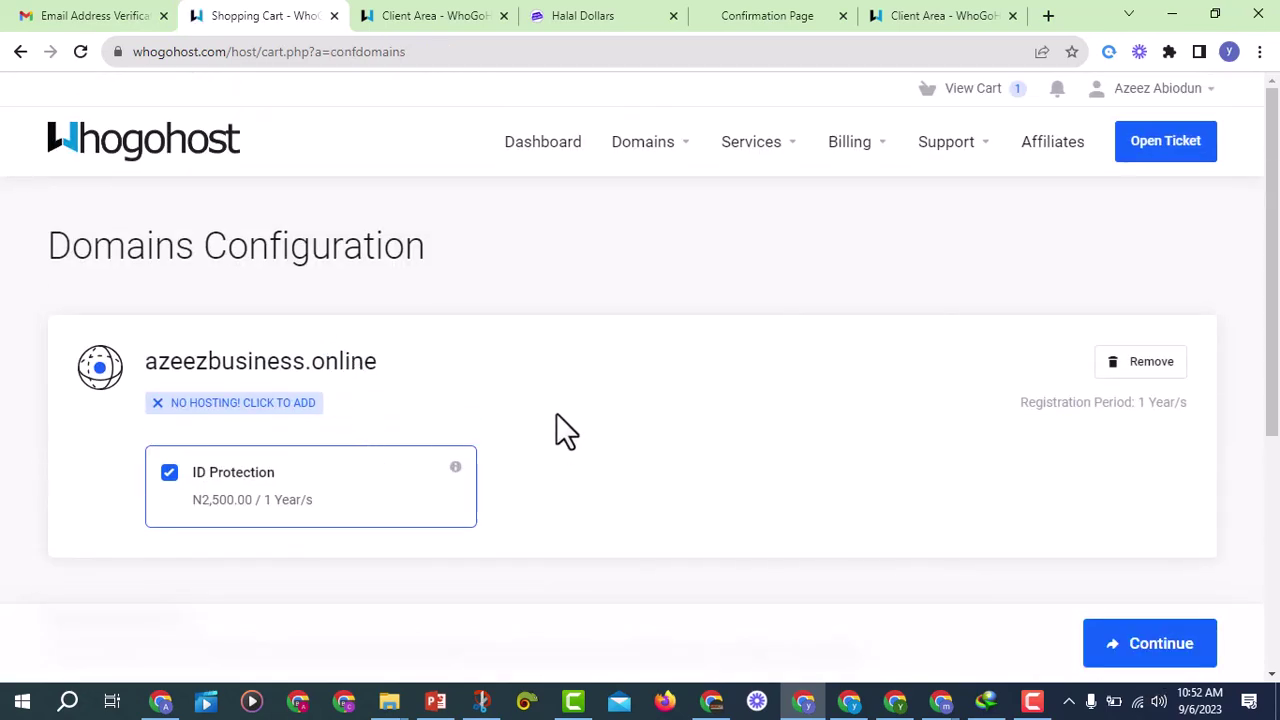
{"action": "left_click", "coordinate": [1180, 660]}
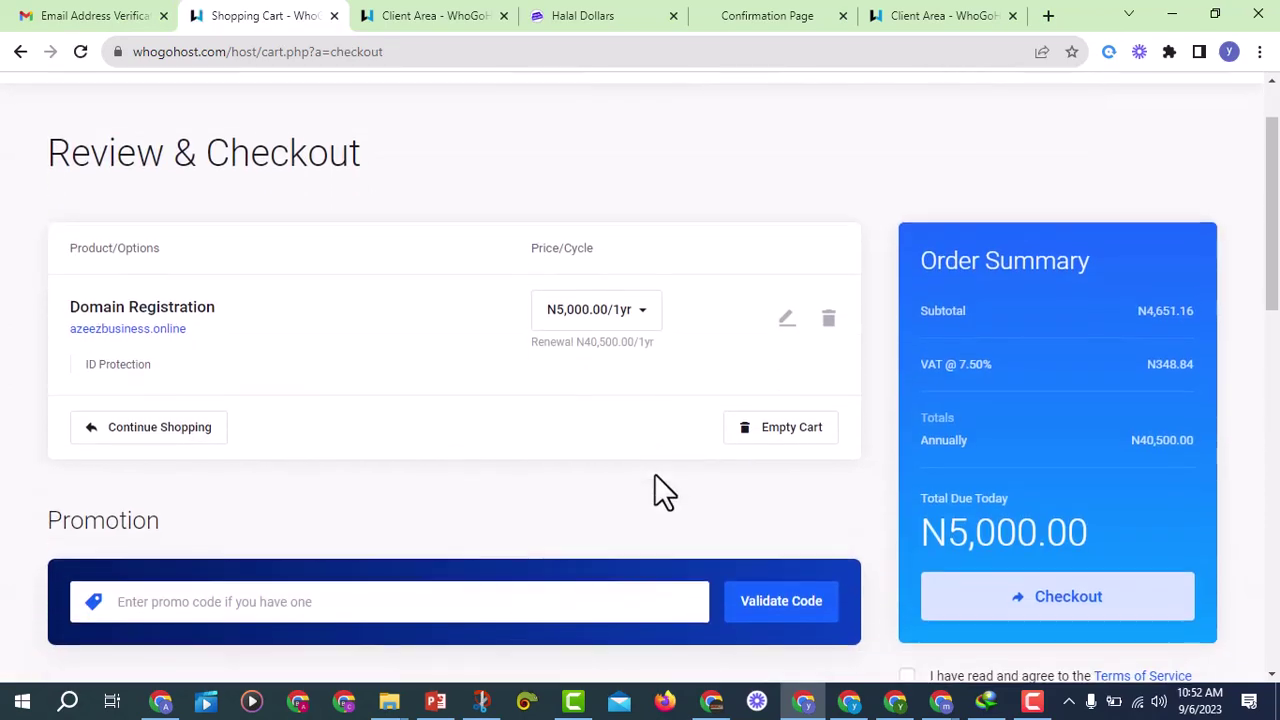
{"action": "left_click", "coordinate": [595, 315]}
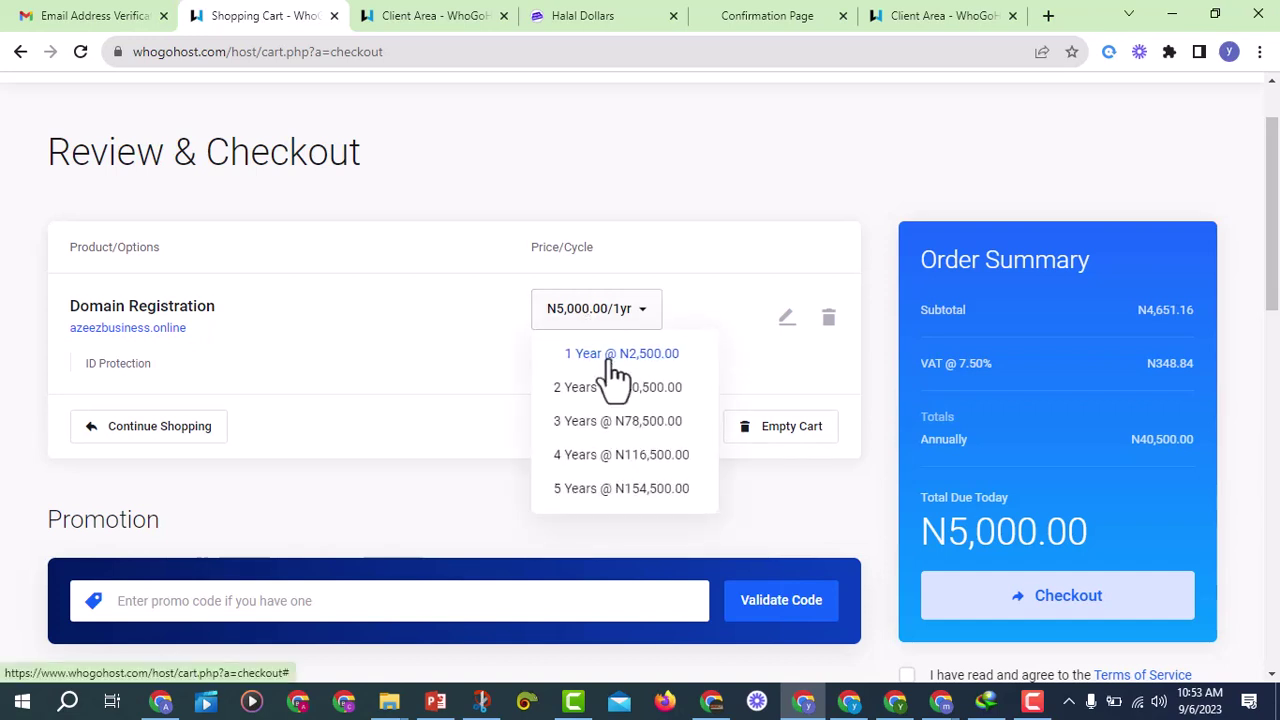
{"action": "left_click", "coordinate": [610, 360]}
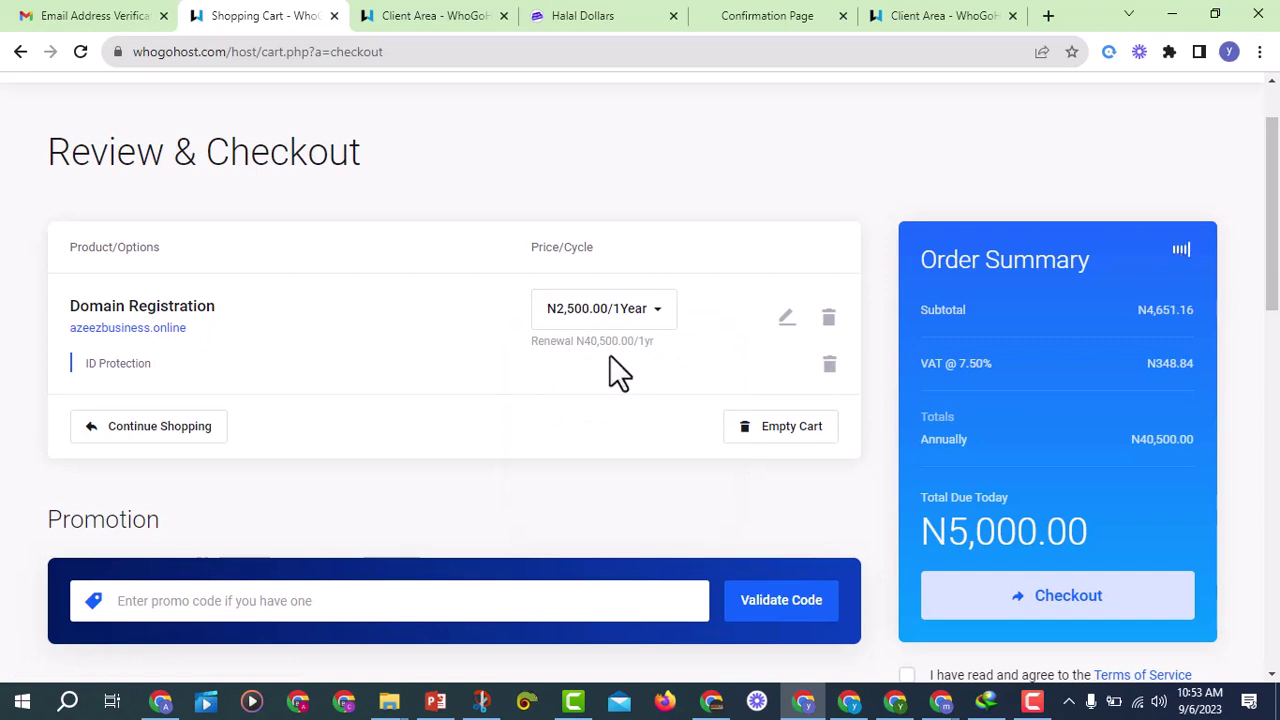
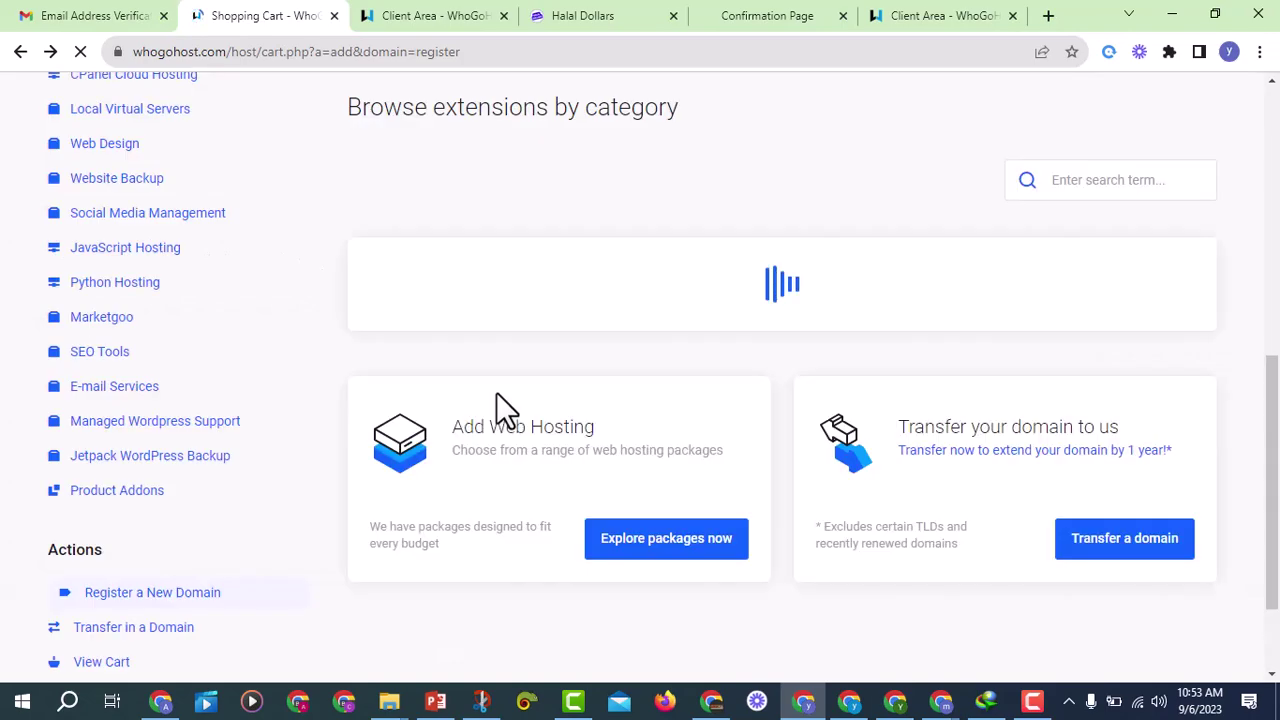
Step: Compare the extension prices on the domain registration page and search for azeezbusiness.ng
{"action": "scroll", "coordinate": [790, 422], "scroll_direction": "down", "scroll_amount": 4}
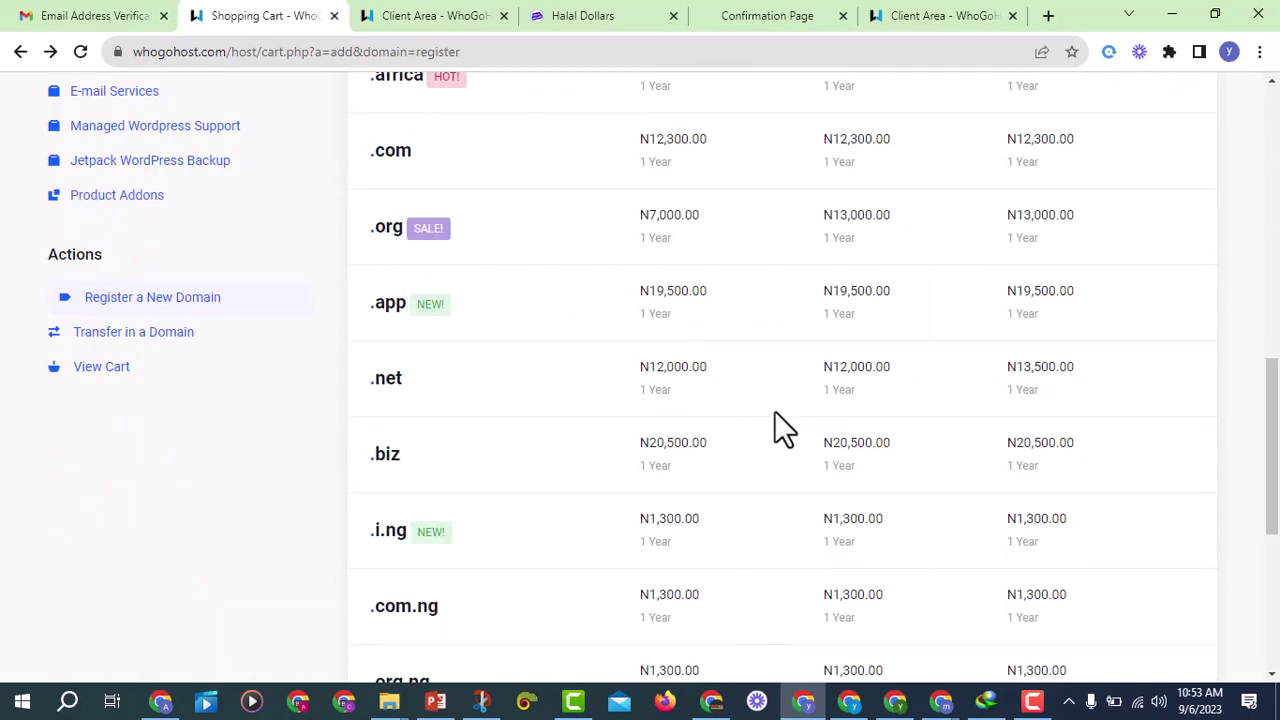
{"action": "scroll", "coordinate": [775, 410], "scroll_direction": "up", "scroll_amount": 10}
{"action": "scroll", "coordinate": [773, 411], "scroll_direction": "down", "scroll_amount": 5}
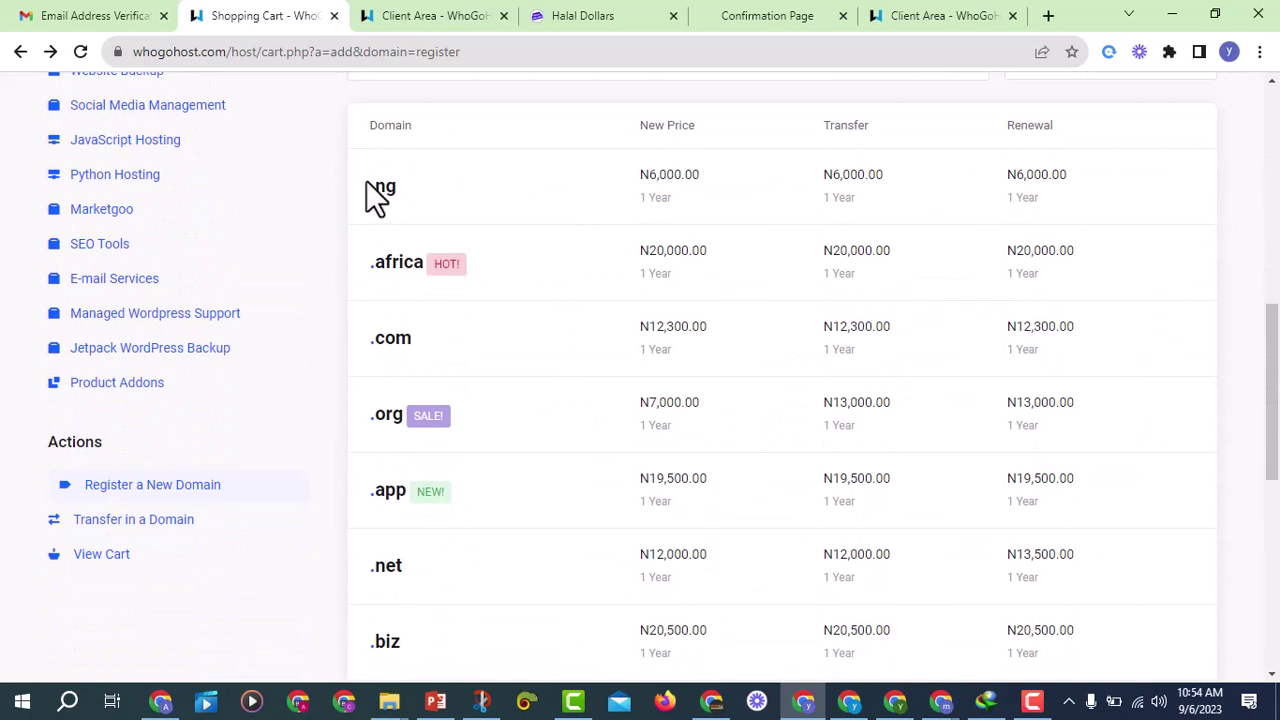
{"action": "scroll", "coordinate": [600, 380], "scroll_direction": "down", "scroll_amount": 5}
{"action": "scroll", "coordinate": [758, 510], "scroll_direction": "up", "scroll_amount": 10}
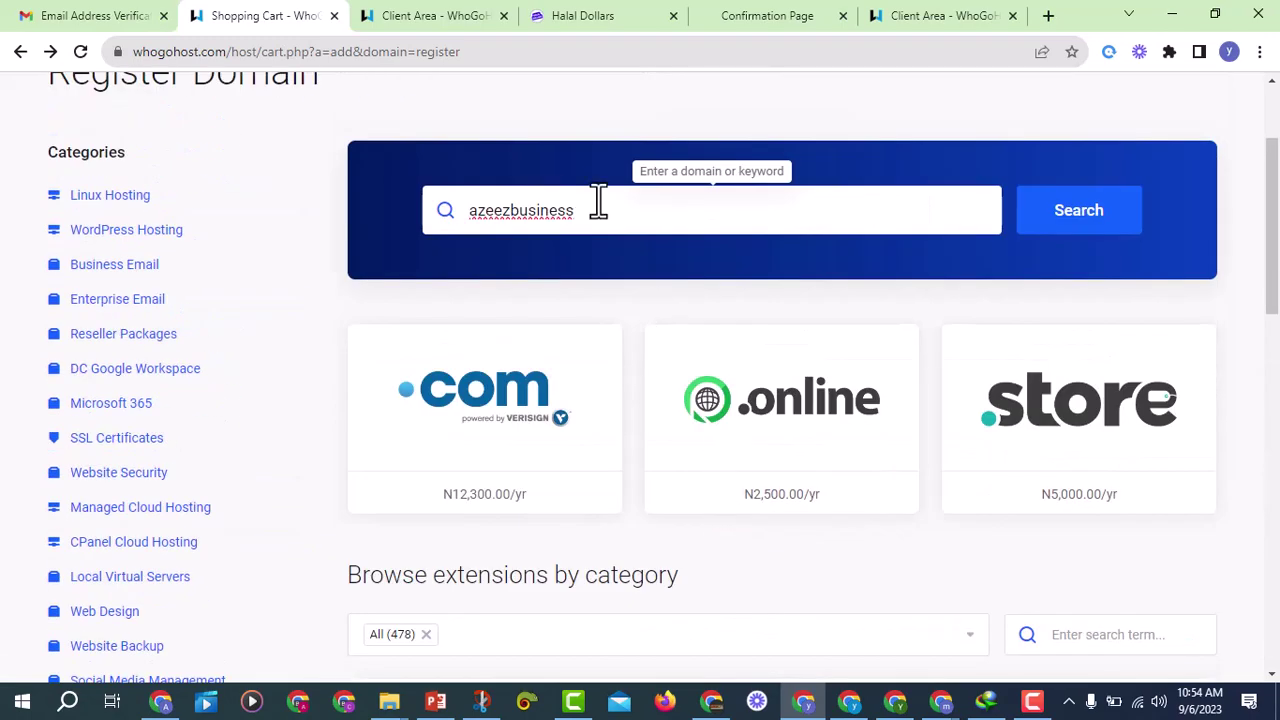
{"action": "type", "text": "ng"}
{"action": "key", "text": "BackSpace"}
{"action": "key", "text": "BackSpace"}
{"action": "type", "text": "."}
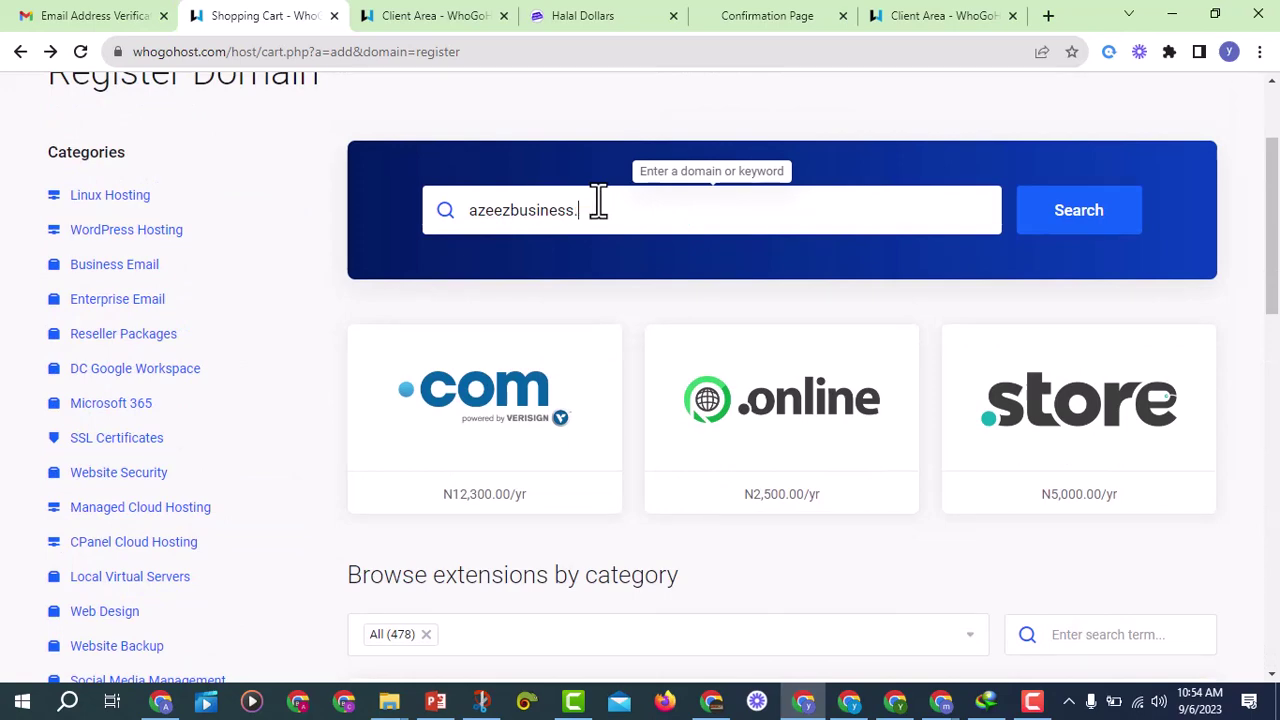
{"action": "type", "text": "ng"}
{"action": "key", "text": "Return"}
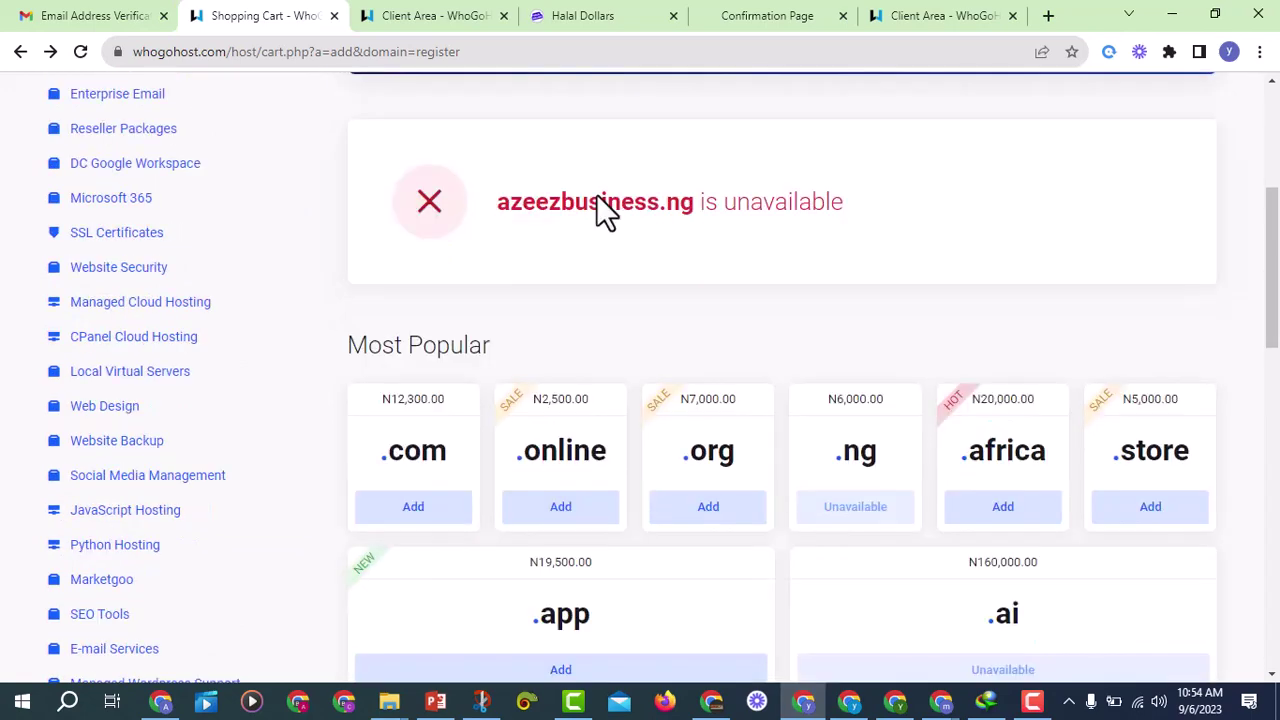
Step: Add the suggested domain azeez-business.com.ng at N1,300.00 to the cart
{"action": "scroll", "coordinate": [596, 194], "scroll_direction": "down", "scroll_amount": 4}
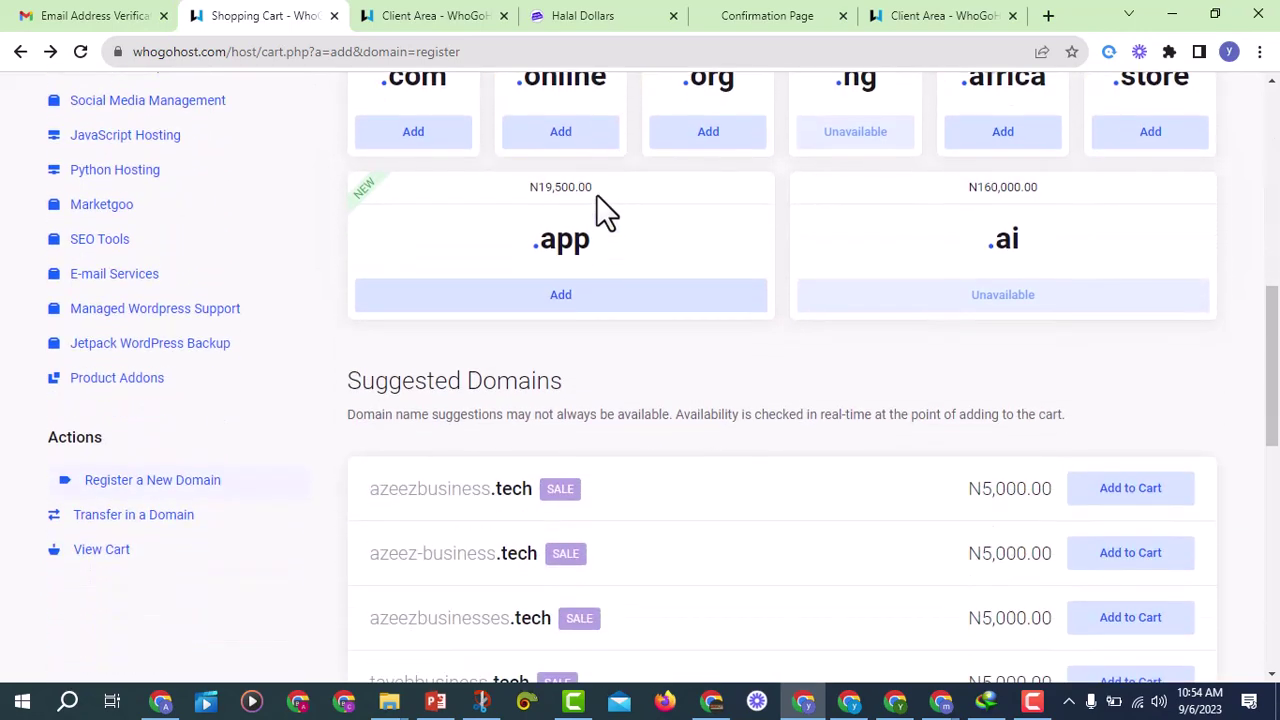
{"action": "scroll", "coordinate": [596, 194], "scroll_direction": "down", "scroll_amount": 6}
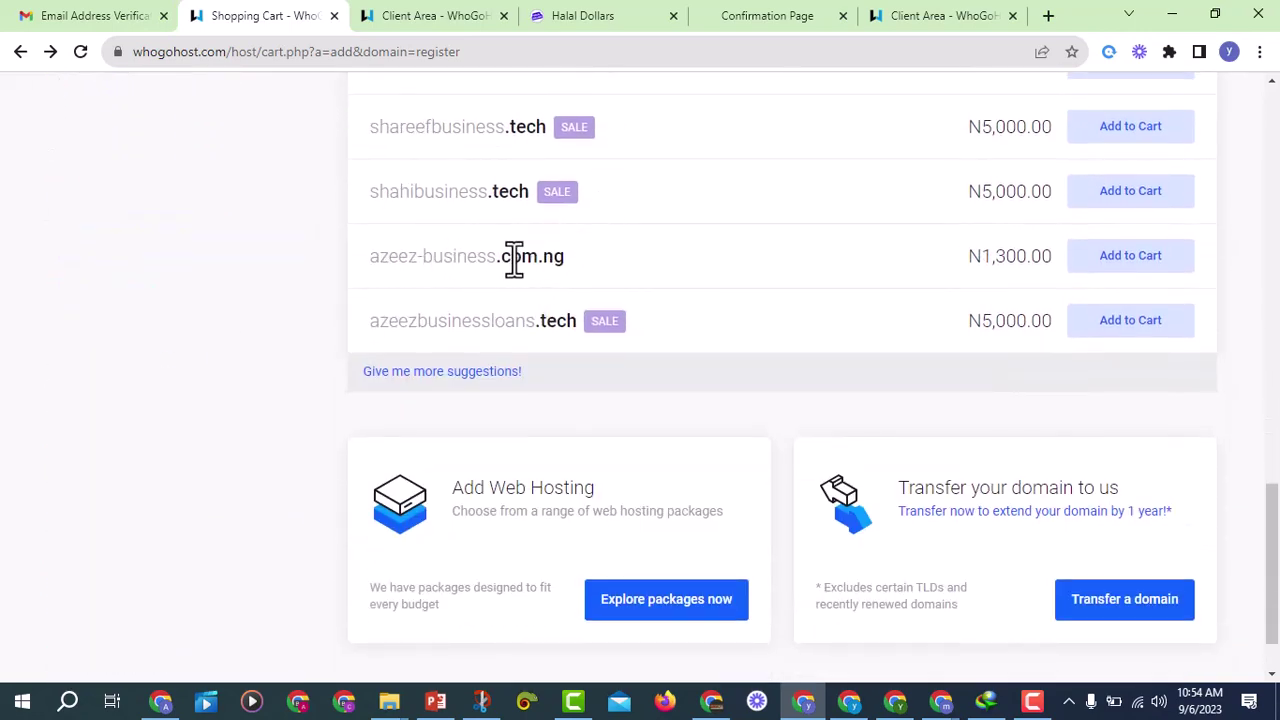
{"action": "left_click", "coordinate": [1132, 260]}
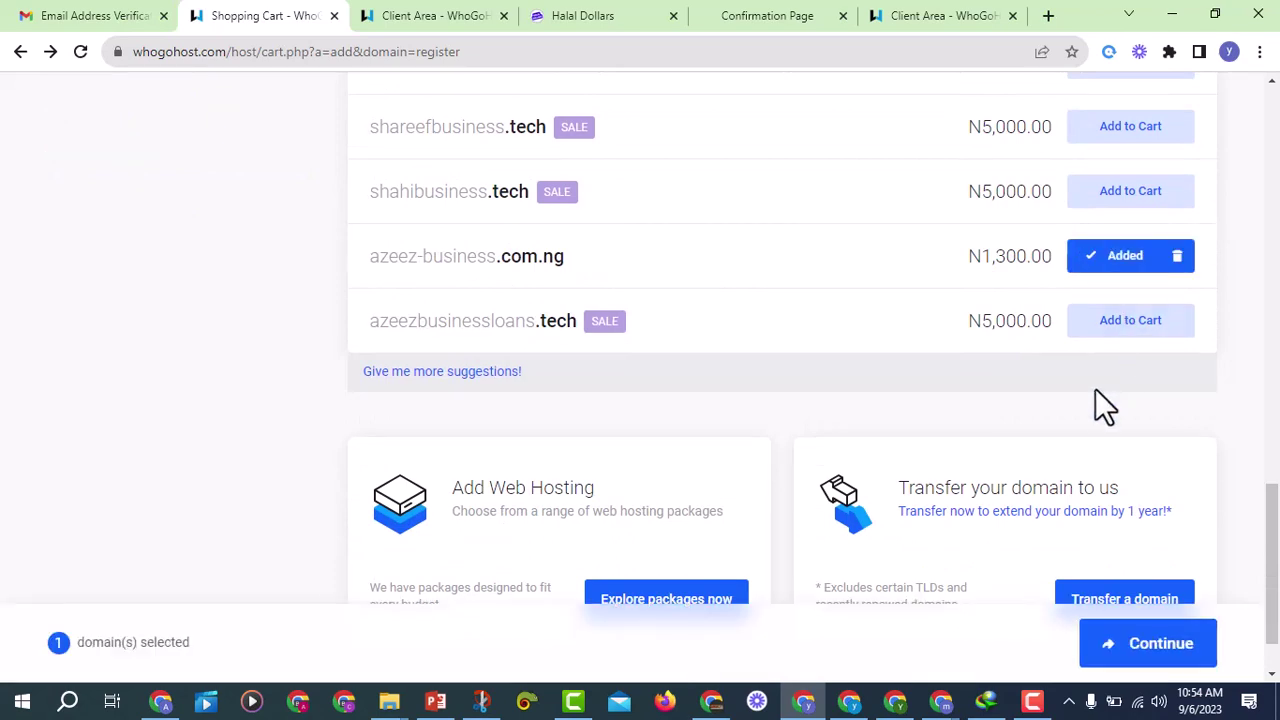
Step: Continue to the domain configuration and remove azeezbusiness.online from the cart, keeping azeez-business.com.ng
{"action": "left_click", "coordinate": [1147, 645]}
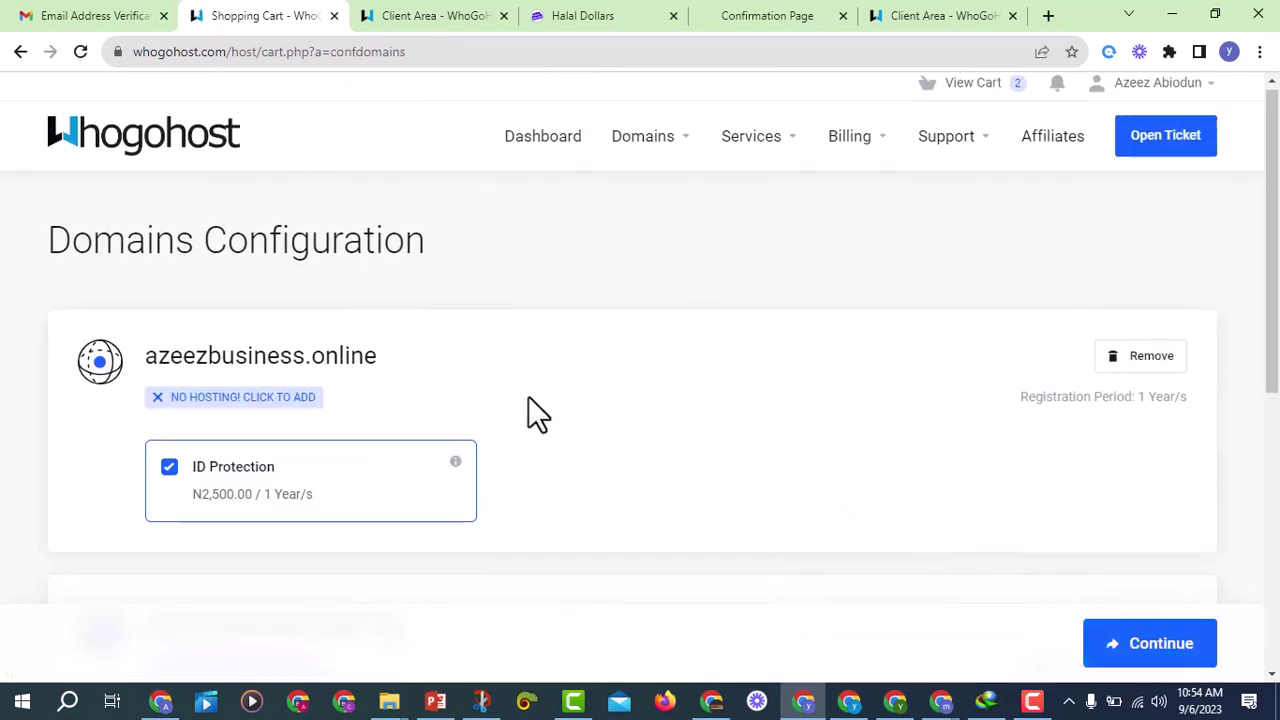
{"action": "scroll", "coordinate": [530, 410], "scroll_direction": "down", "scroll_amount": 2}
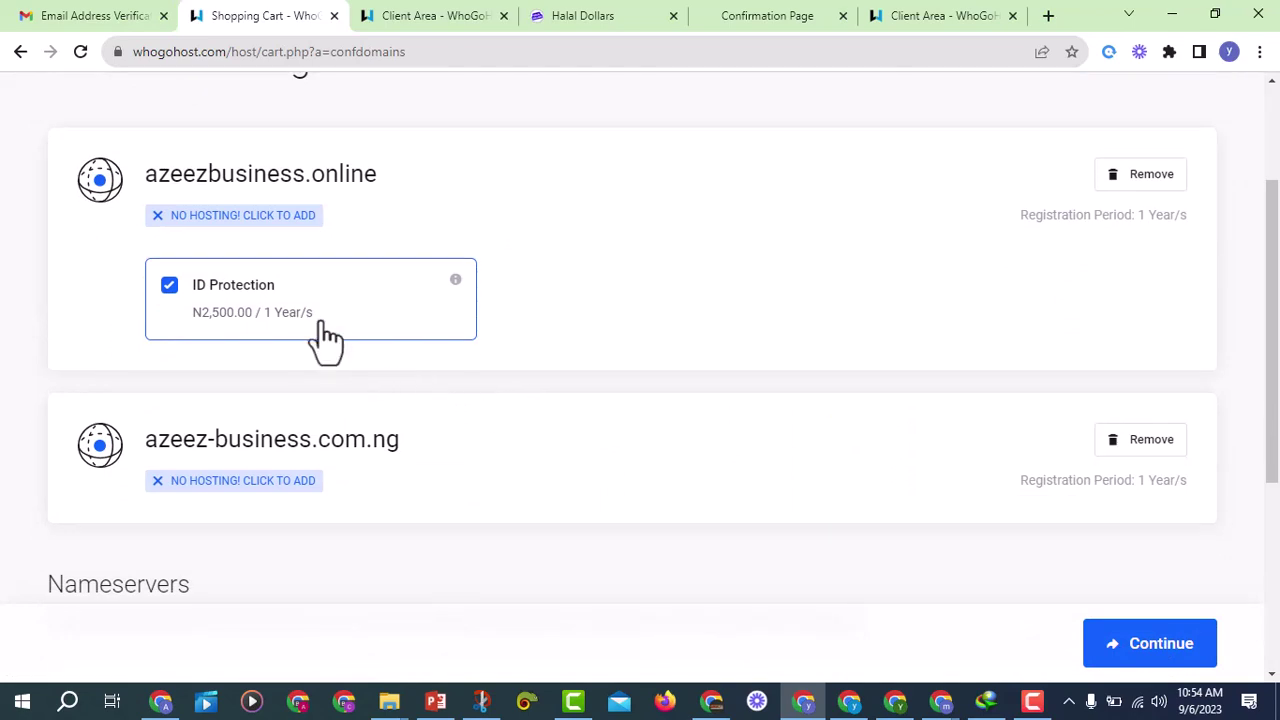
{"action": "scroll", "coordinate": [329, 323], "scroll_direction": "down", "scroll_amount": 1}
{"action": "scroll", "coordinate": [488, 378], "scroll_direction": "up", "scroll_amount": 1}
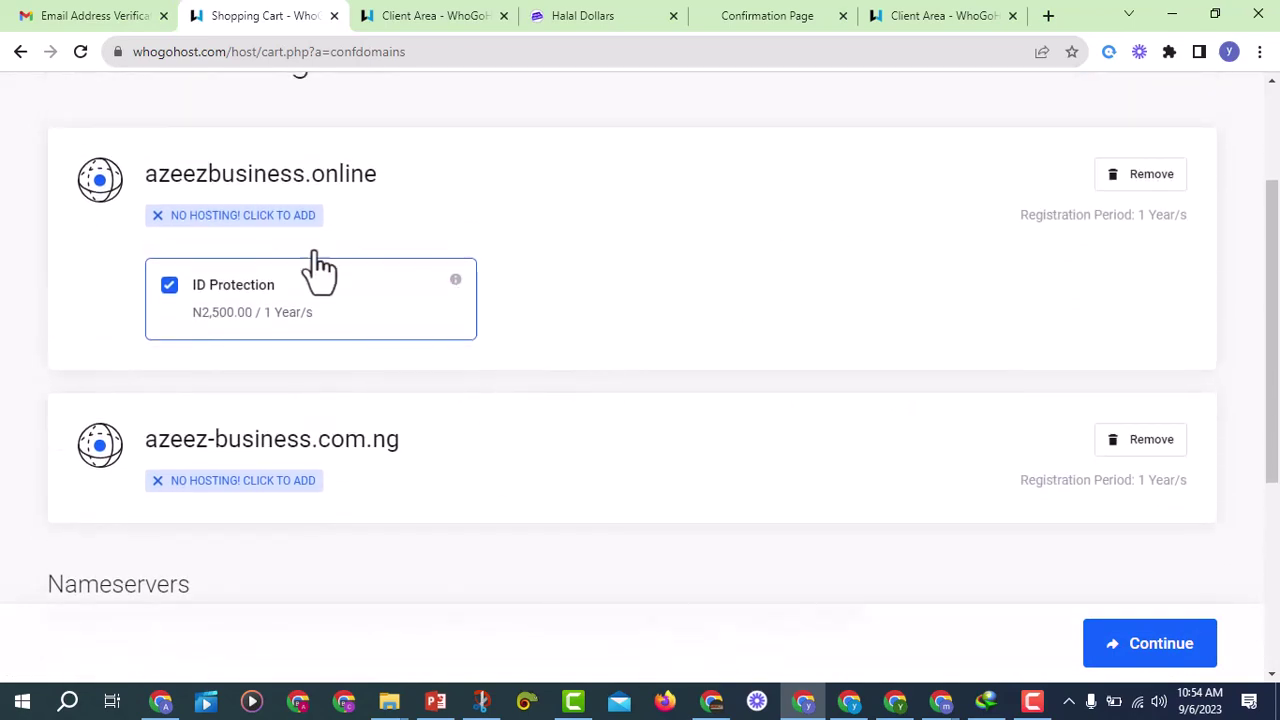
{"action": "left_click", "coordinate": [1163, 185]}
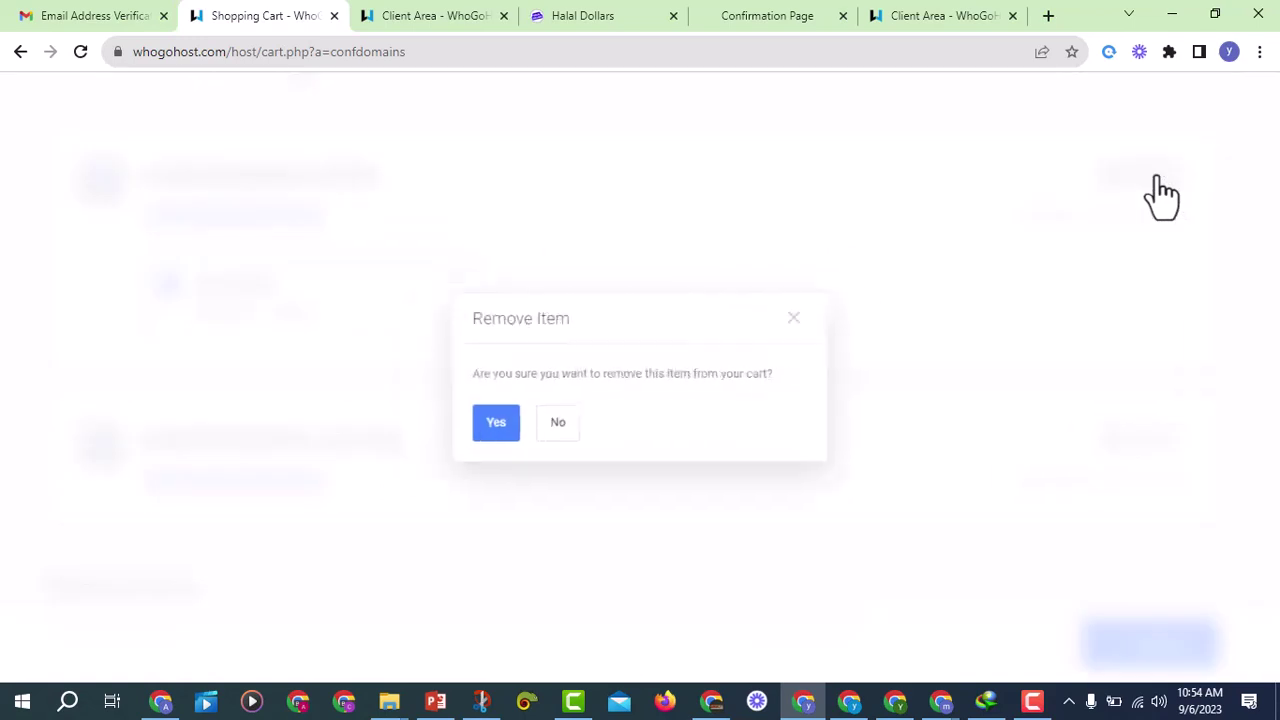
{"action": "left_click", "coordinate": [480, 430]}
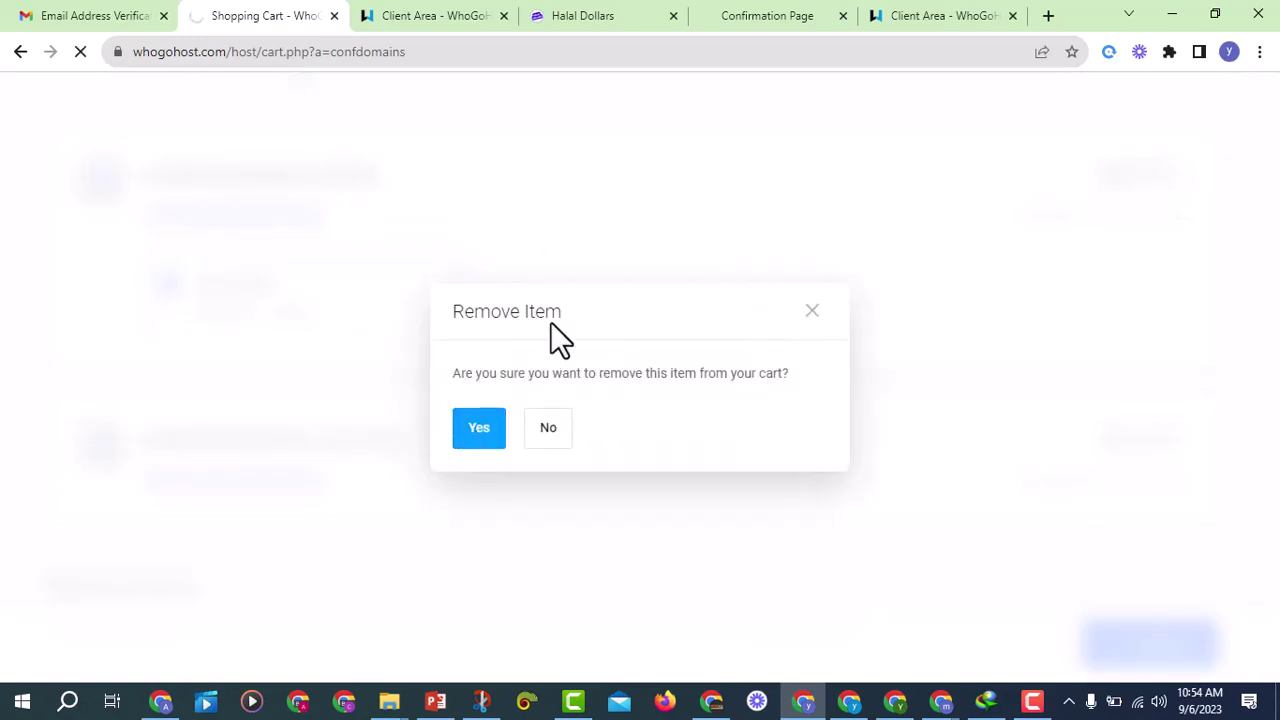
Step: Review the renewal price of azeez-business.com.ng and the subtotal, VAT and annual total in the order summary
{"action": "scroll", "coordinate": [278, 372], "scroll_direction": "down", "scroll_amount": 1}
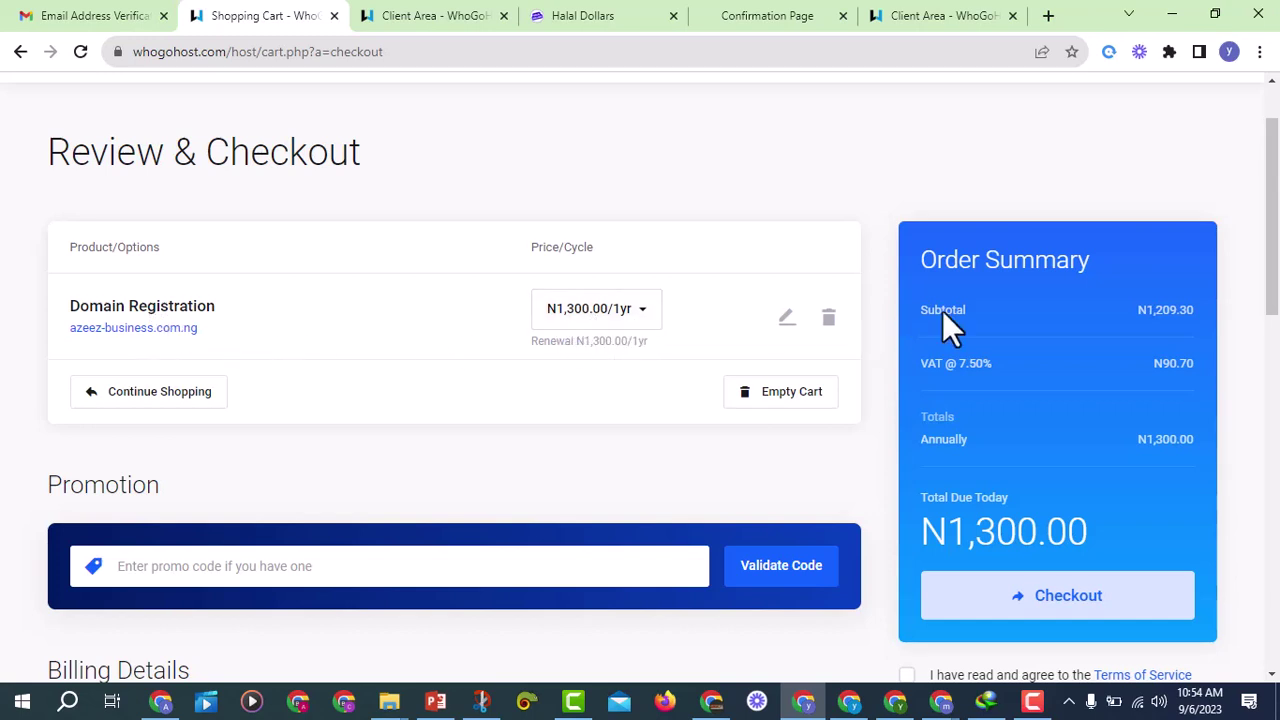
{"action": "scroll", "coordinate": [1110, 289], "scroll_direction": "down", "scroll_amount": 1}
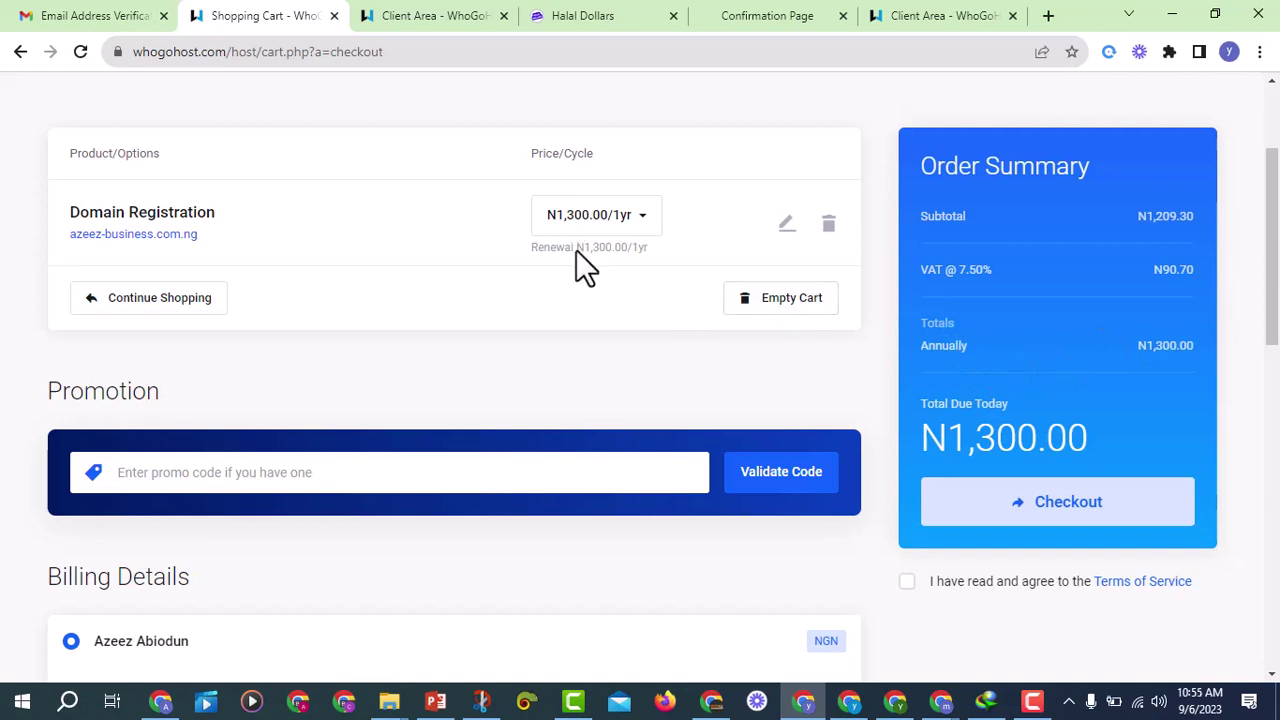
{"action": "left_click_drag", "start_coordinate": [576, 248], "coordinate": [638, 250]}
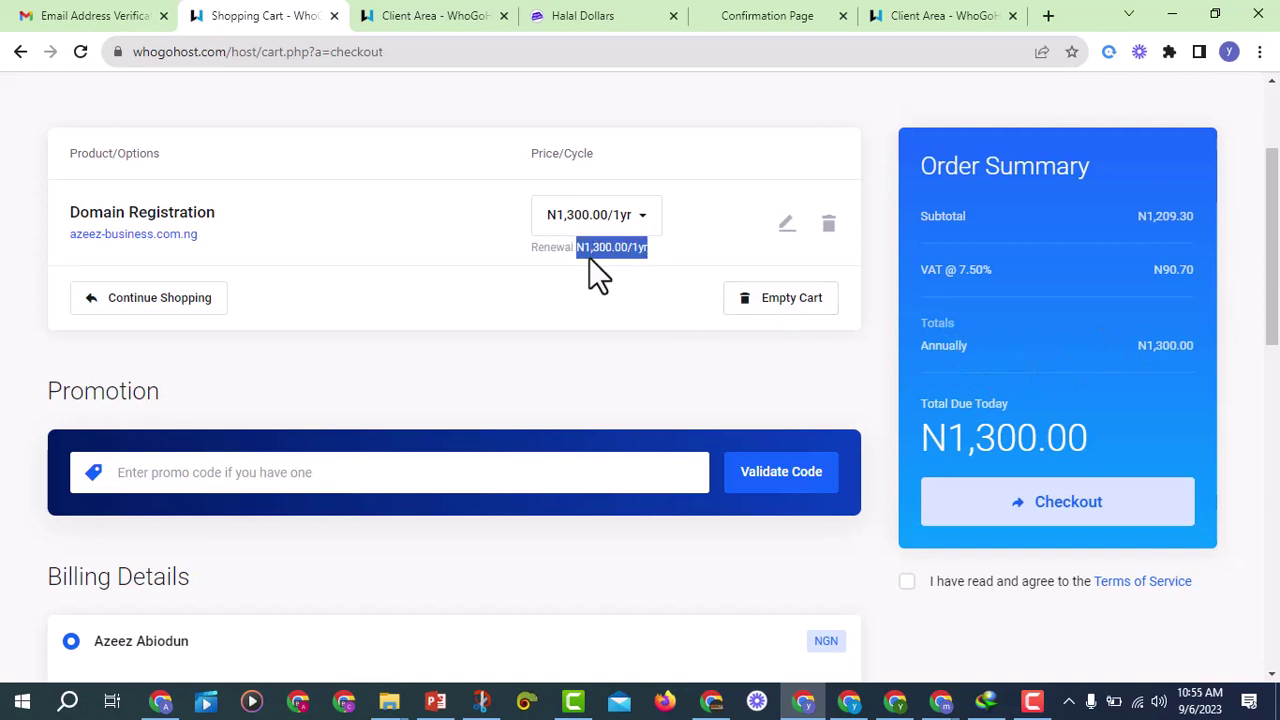
{"action": "left_click", "coordinate": [461, 243]}
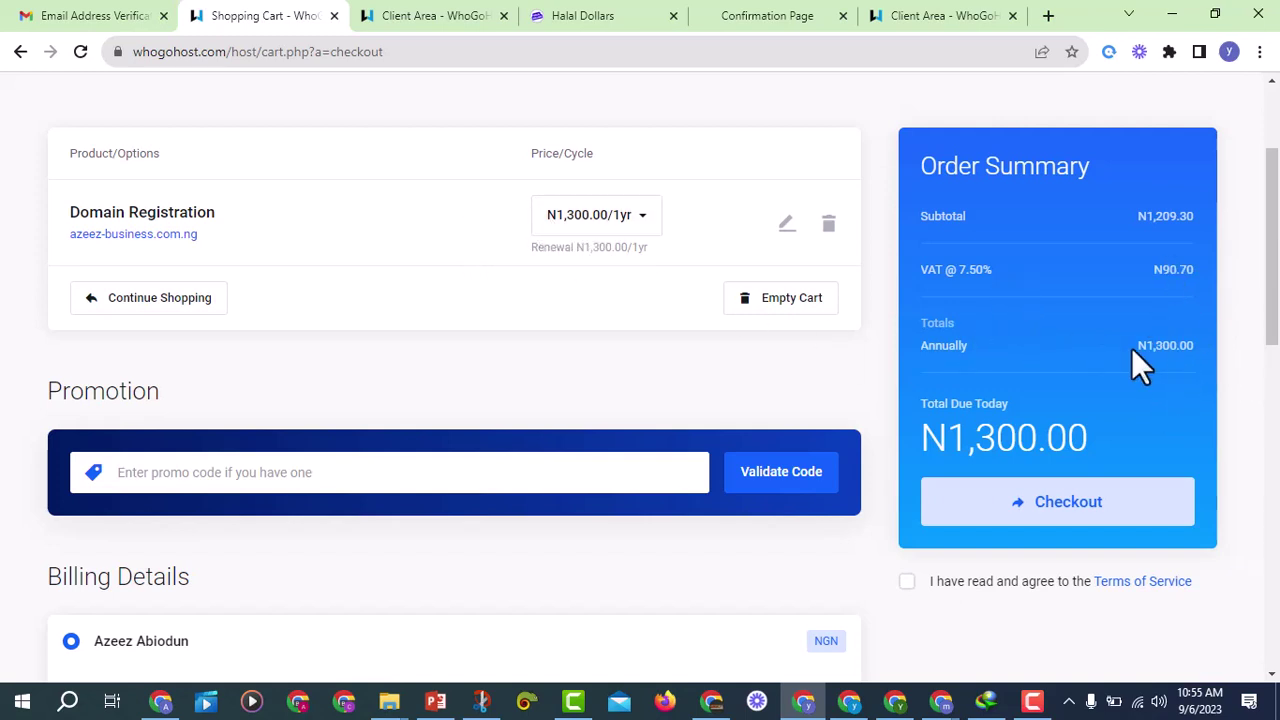
{"action": "left_click", "coordinate": [1205, 350]}
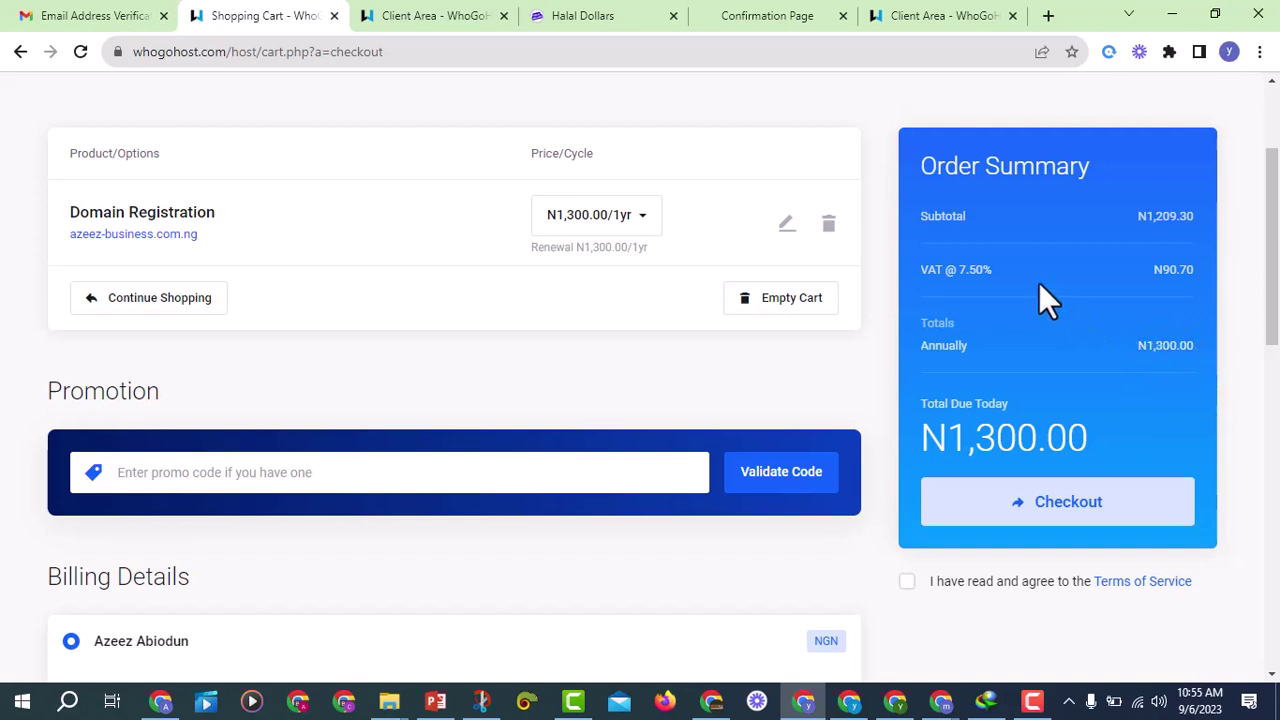
{"action": "left_click_drag", "start_coordinate": [1135, 220], "coordinate": [1199, 220]}
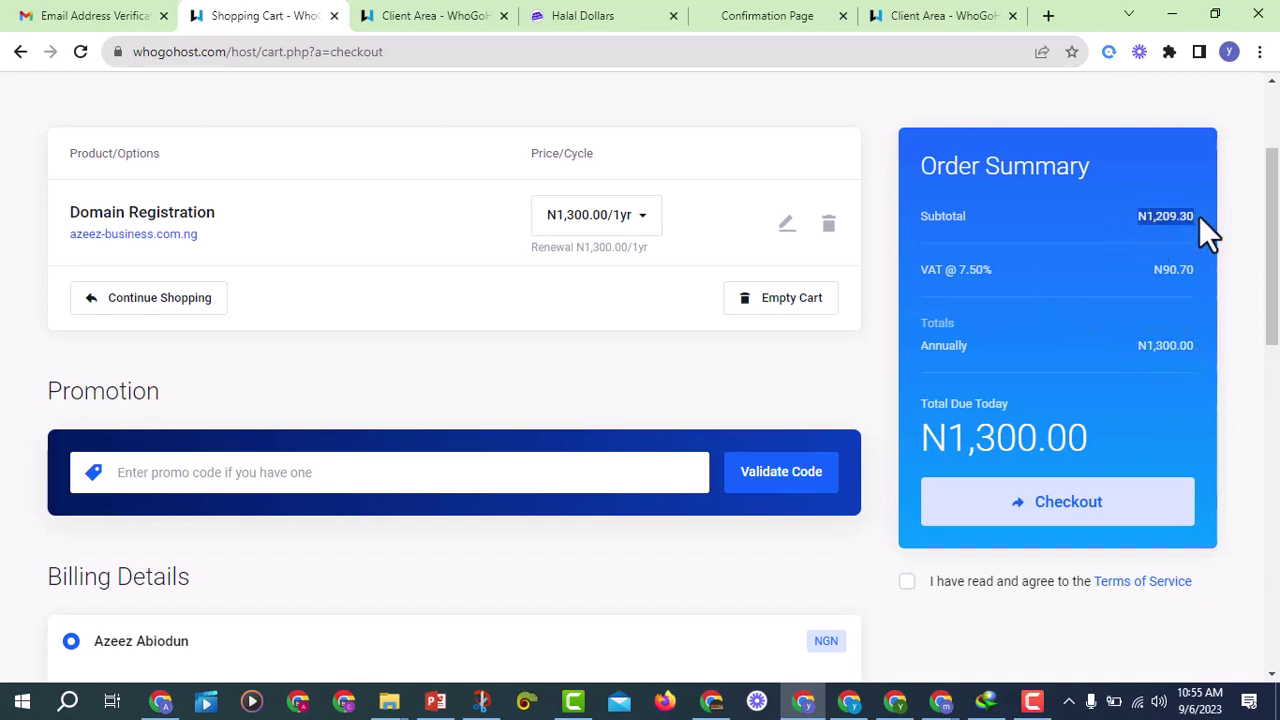
{"action": "left_click", "coordinate": [1143, 216]}
Step: Accept the Terms of Service and place the order with the default contact and Paystack (Subscription) as the payment method
{"action": "scroll", "coordinate": [612, 296], "scroll_direction": "down", "scroll_amount": 1}
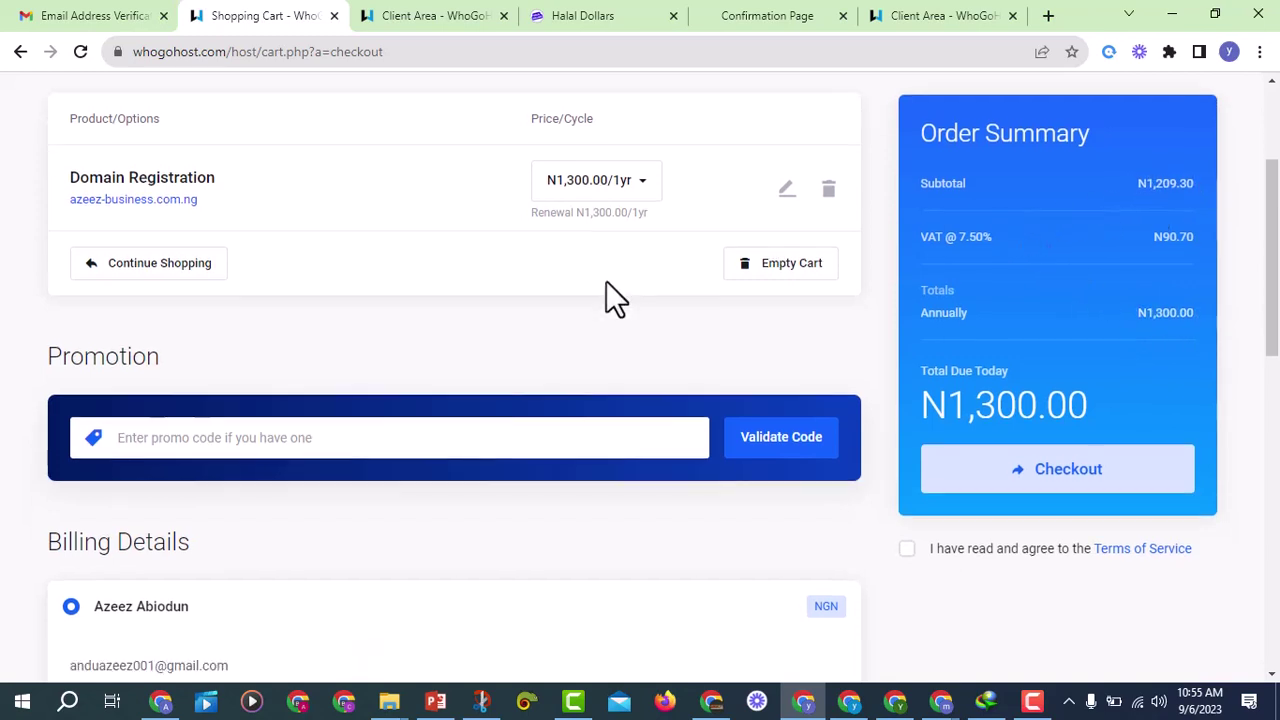
{"action": "scroll", "coordinate": [606, 281], "scroll_direction": "down", "scroll_amount": 4}
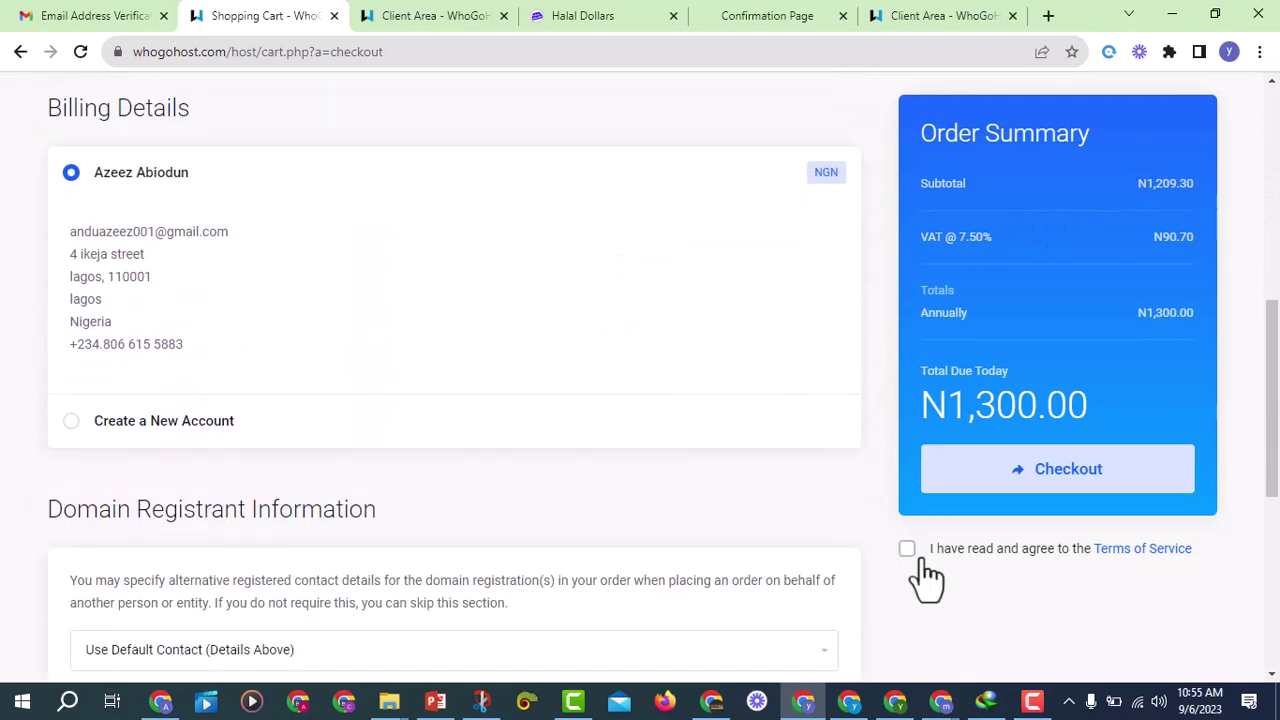
{"action": "left_click", "coordinate": [907, 549]}
{"action": "scroll", "coordinate": [683, 470], "scroll_direction": "down", "scroll_amount": 5}
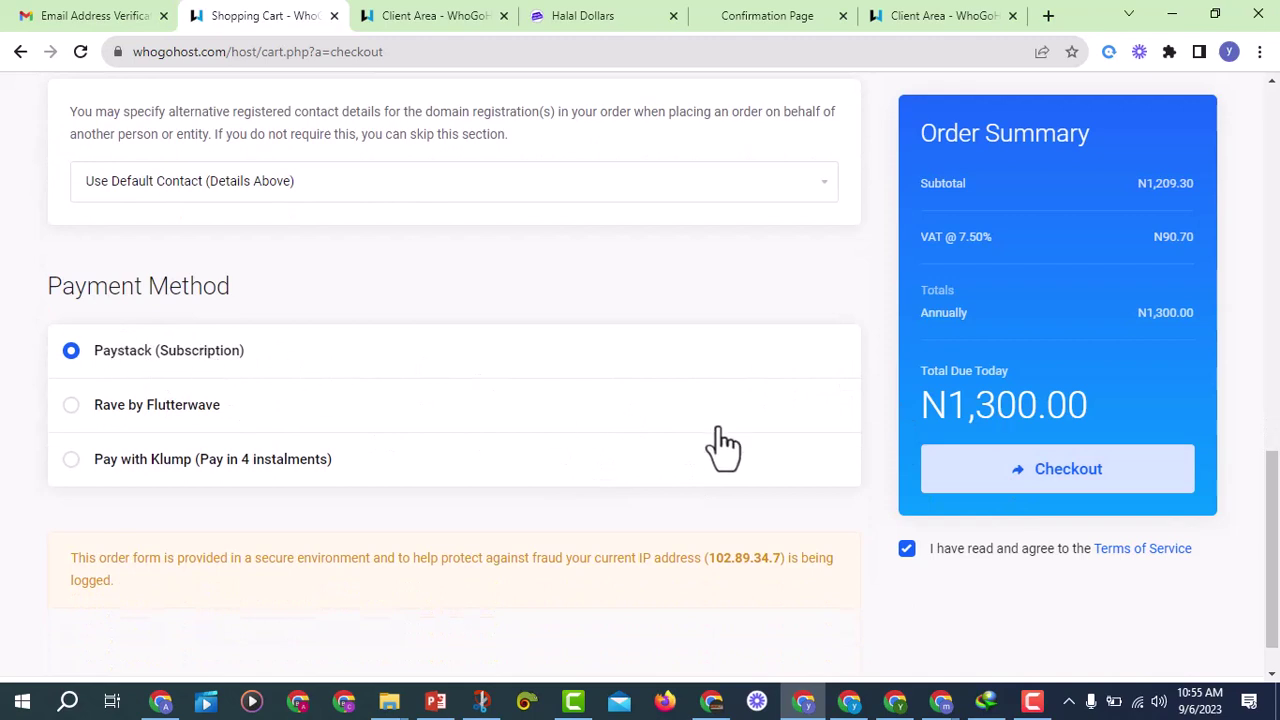
{"action": "left_click", "coordinate": [995, 476]}
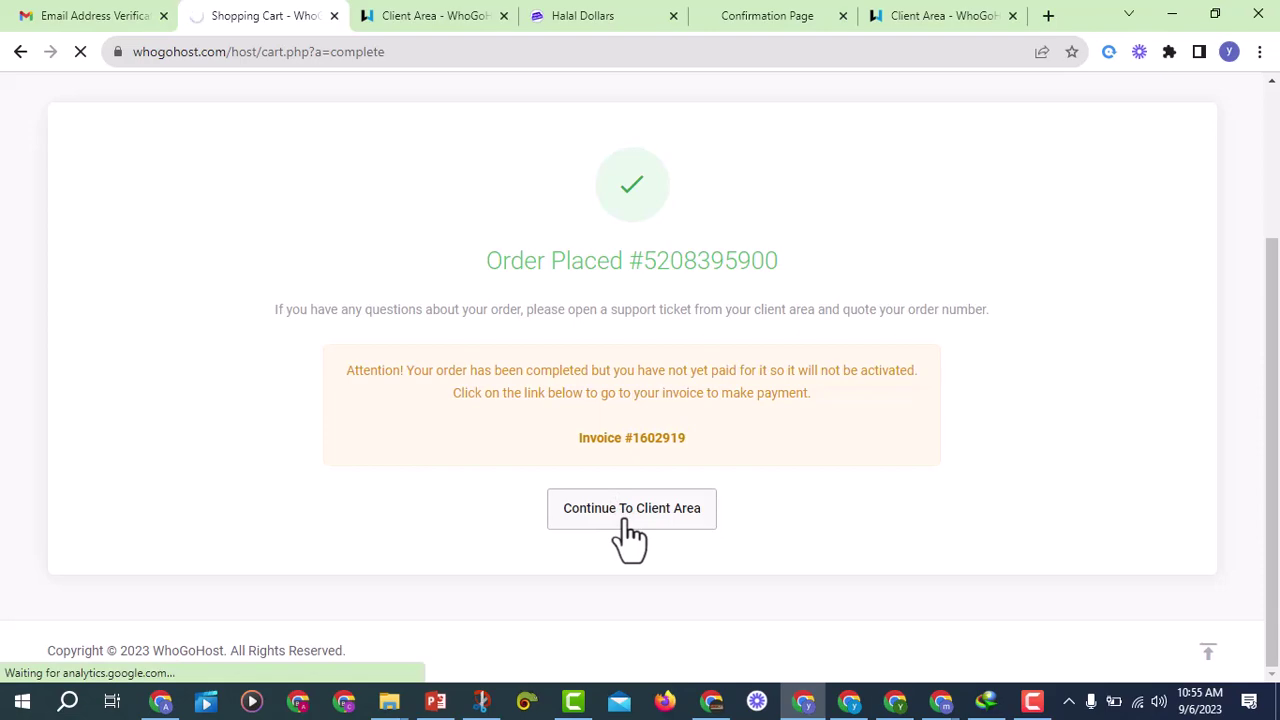
Step: Continue to the client area and open the unpaid invoice for the azeez-business.com.ng registration
{"action": "left_click", "coordinate": [626, 522]}
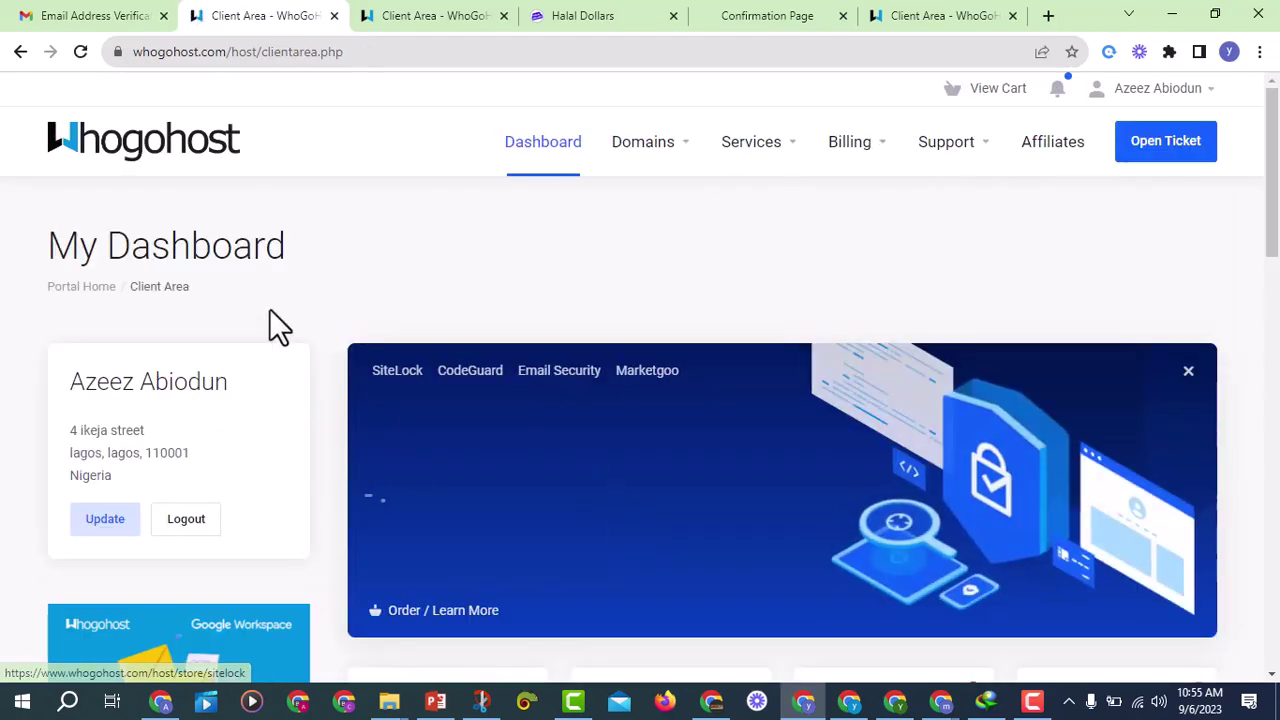
{"action": "scroll", "coordinate": [415, 375], "scroll_direction": "down", "scroll_amount": 4}
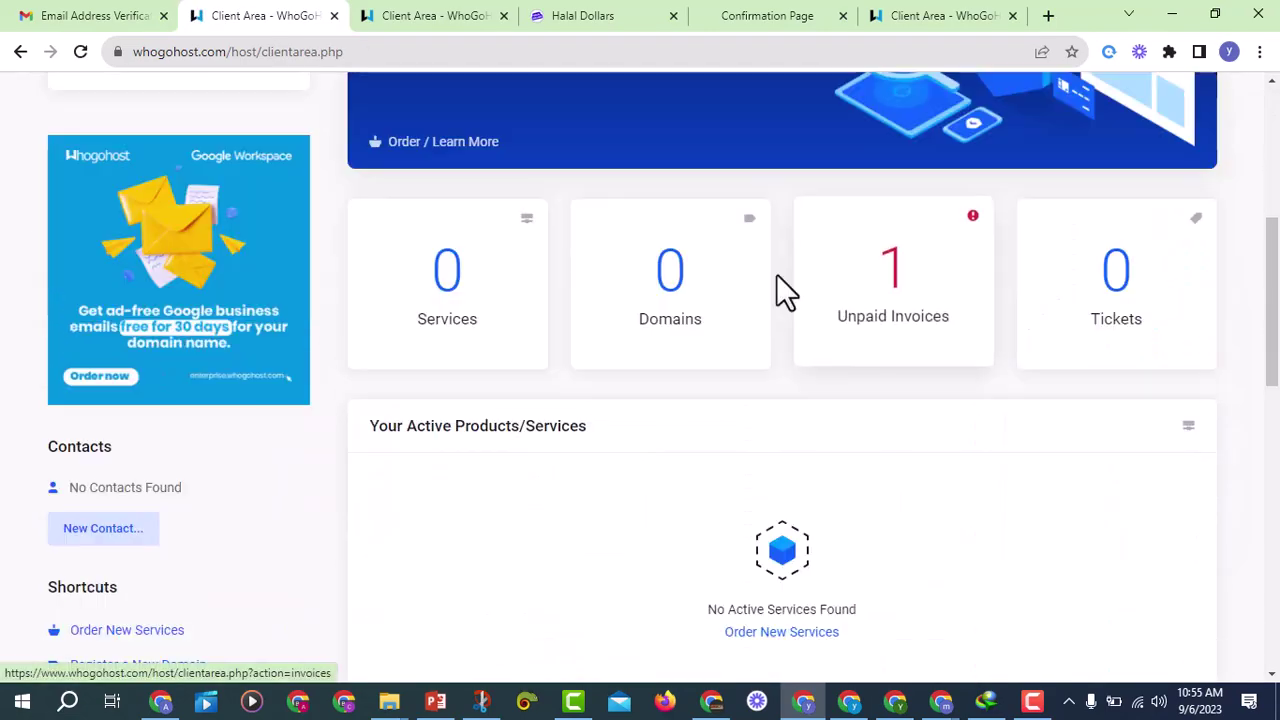
{"action": "left_click", "coordinate": [895, 298]}
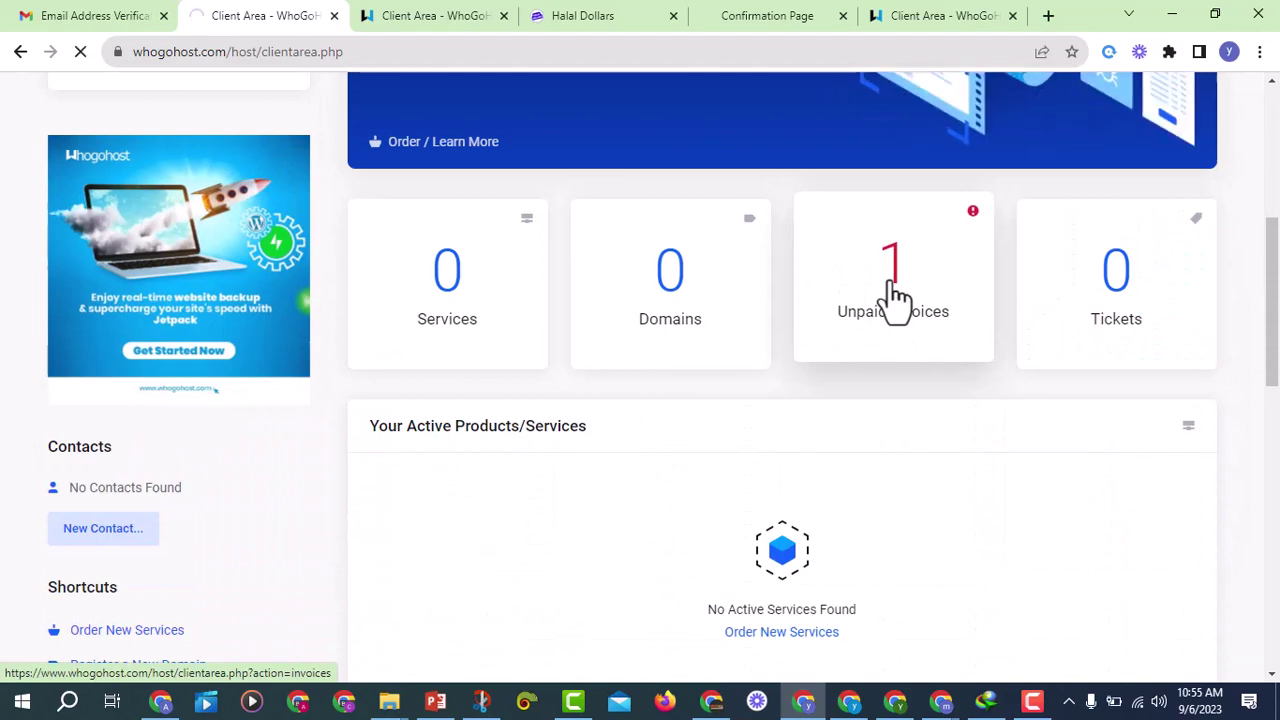
{"action": "scroll", "coordinate": [910, 350], "scroll_direction": "down", "scroll_amount": 1}
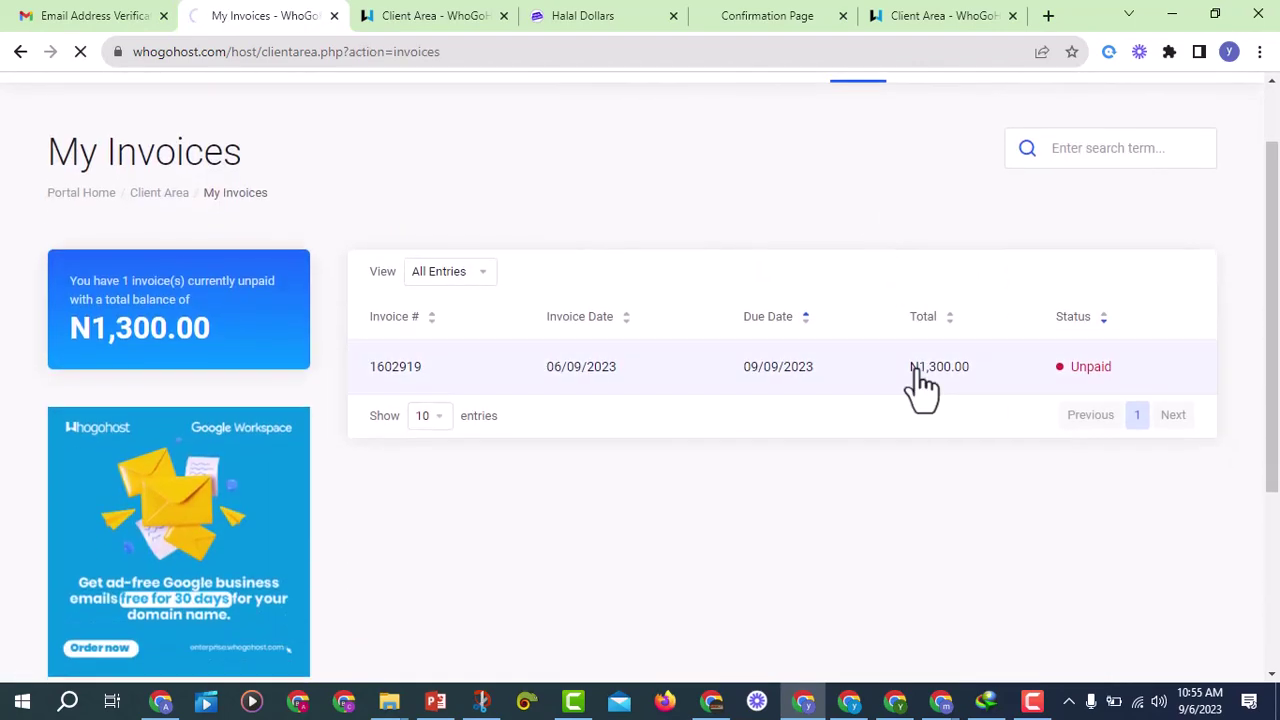
{"action": "left_click", "coordinate": [922, 385]}
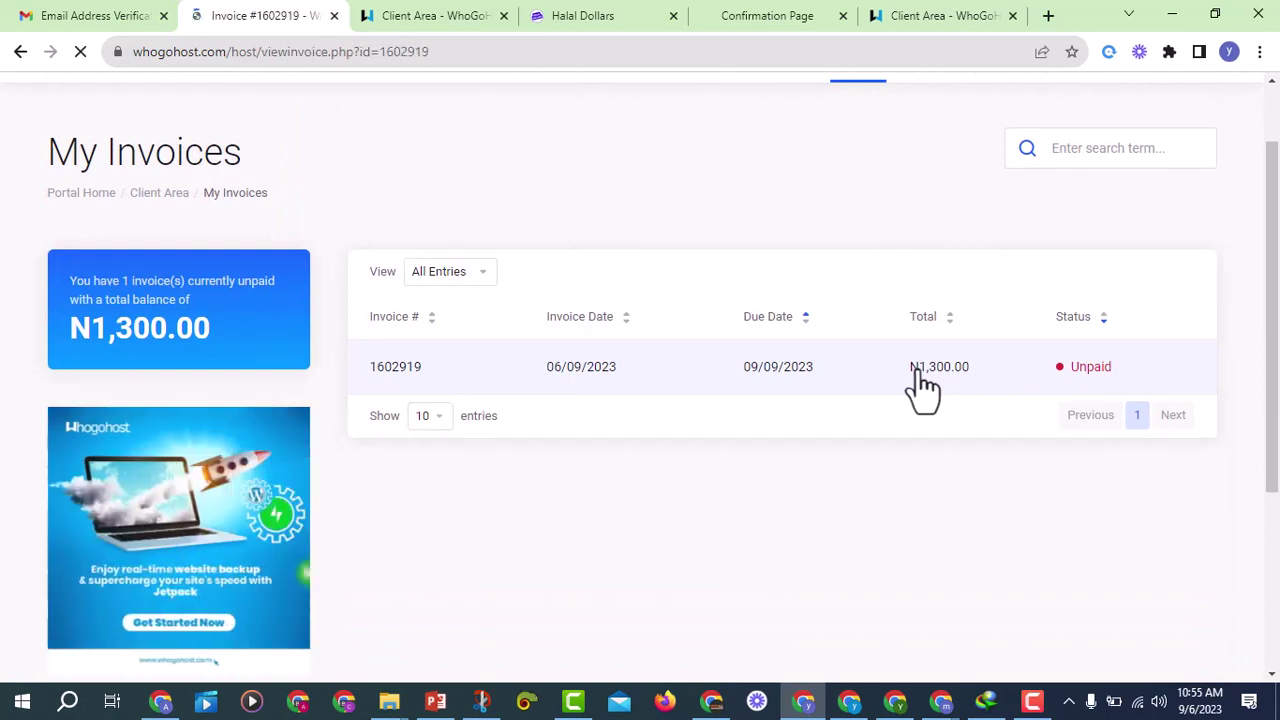
{"action": "scroll", "coordinate": [800, 370], "scroll_direction": "down", "scroll_amount": 2}
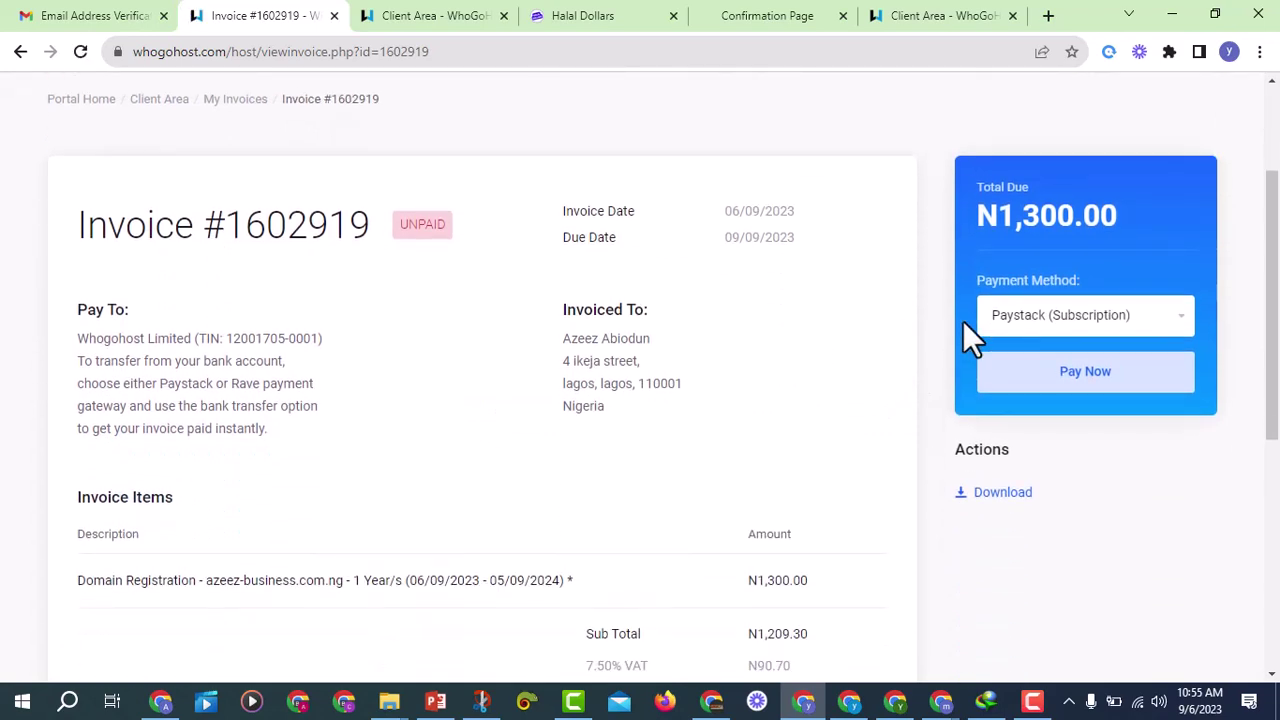
Step: Pay the invoice through Paystack with the Transfer option and confirm that the NGN 1,318.46 has been sent
{"action": "left_click", "coordinate": [1086, 390]}
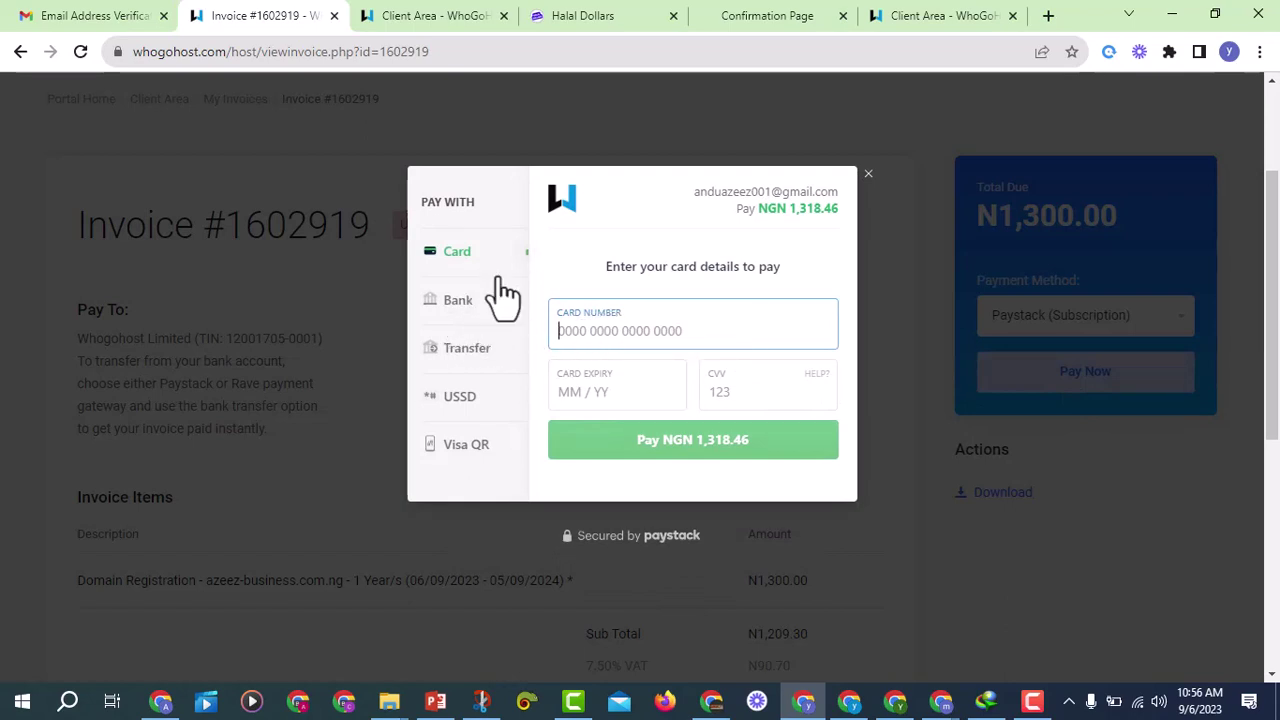
{"action": "left_click", "coordinate": [468, 303]}
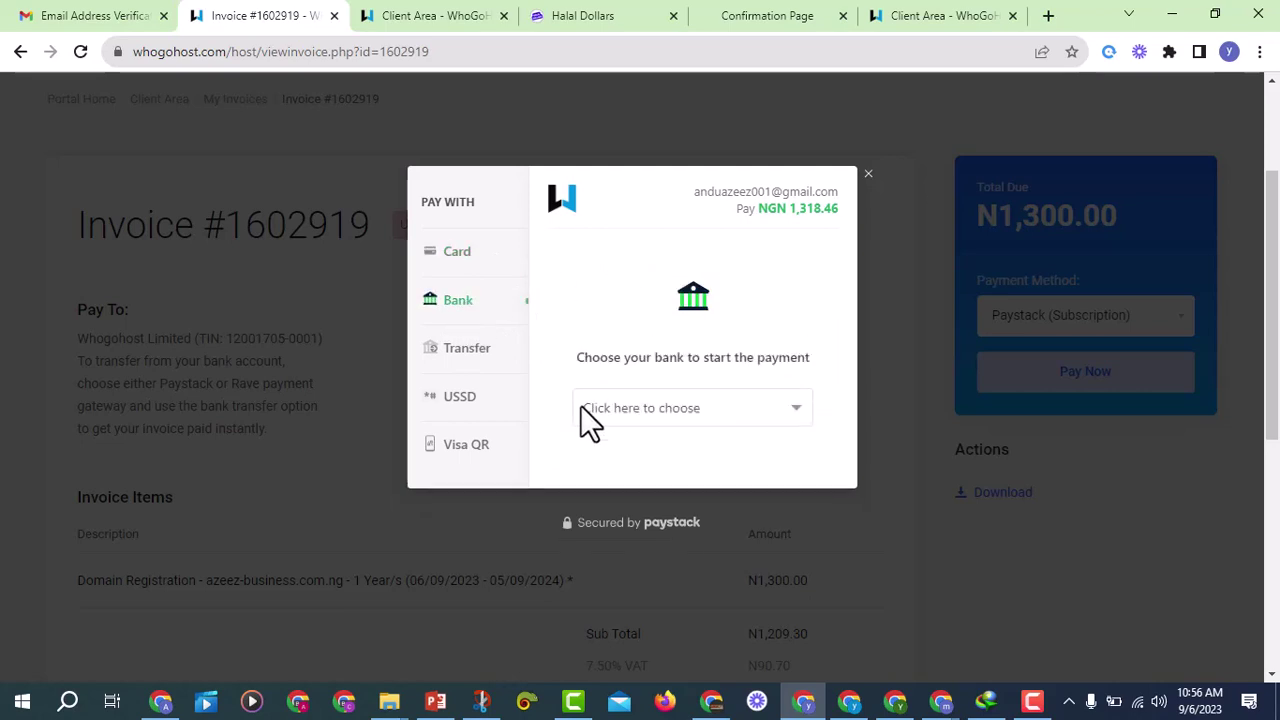
{"action": "left_click", "coordinate": [668, 413]}
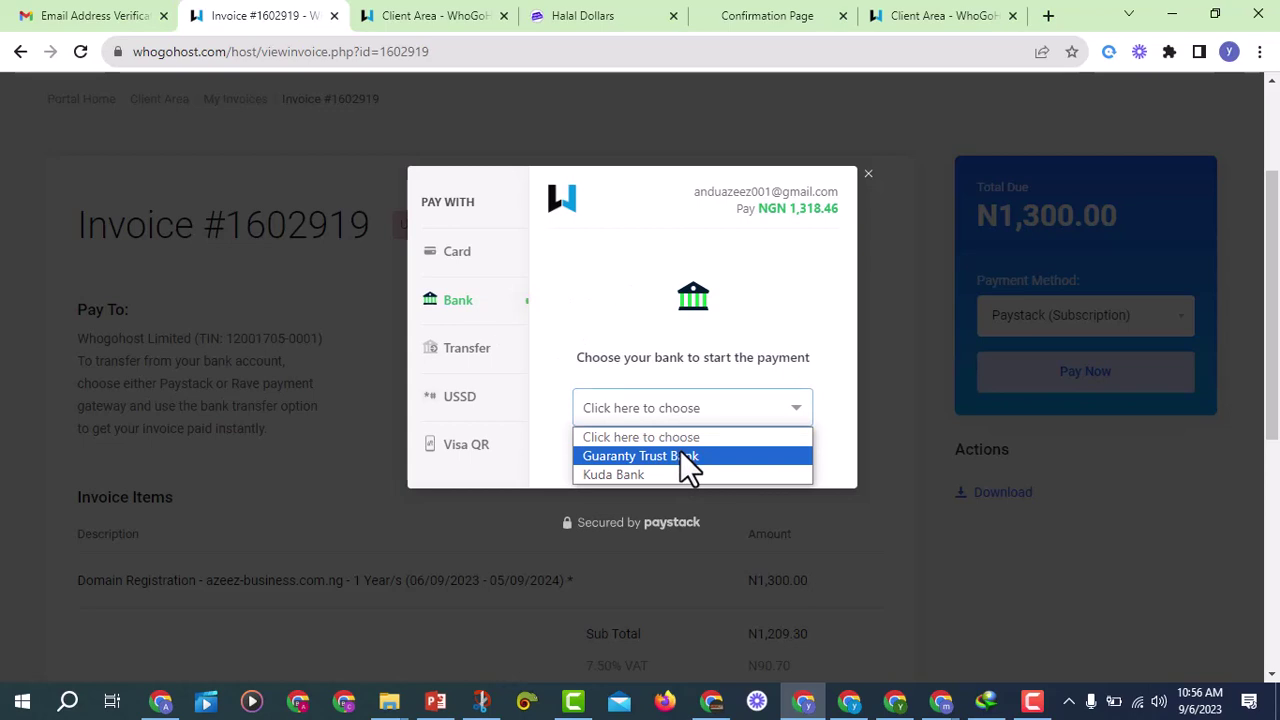
{"action": "left_click", "coordinate": [480, 372]}
{"action": "left_click", "coordinate": [483, 370]}
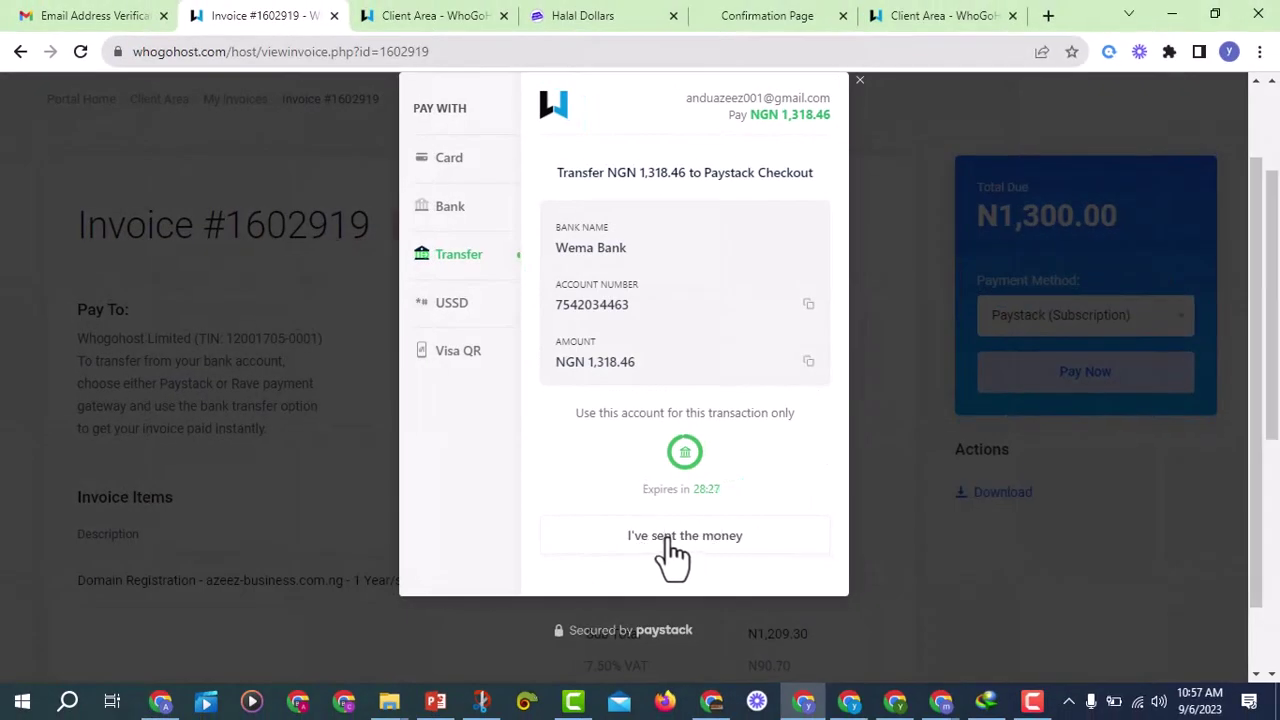
{"action": "left_click", "coordinate": [667, 551]}
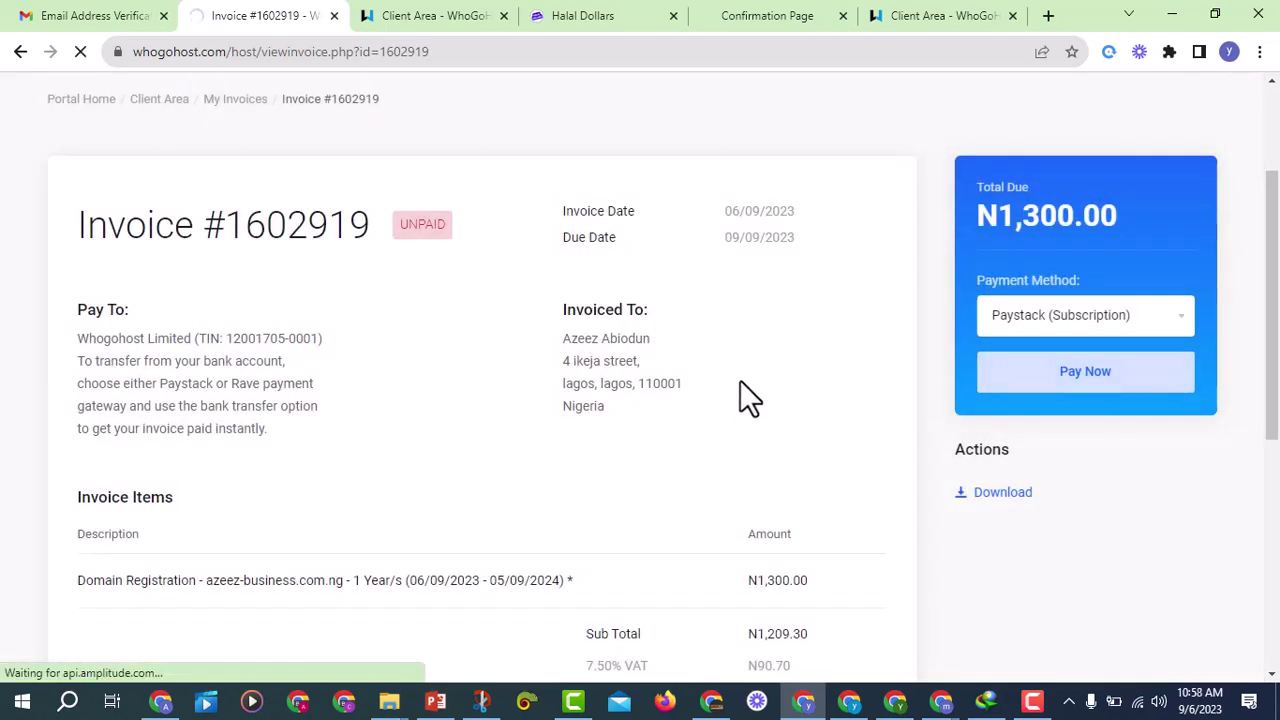
Step: Return to the client area from the order confirmation and open the account's list of domains
{"action": "scroll", "coordinate": [745, 400], "scroll_direction": "down", "scroll_amount": 1}
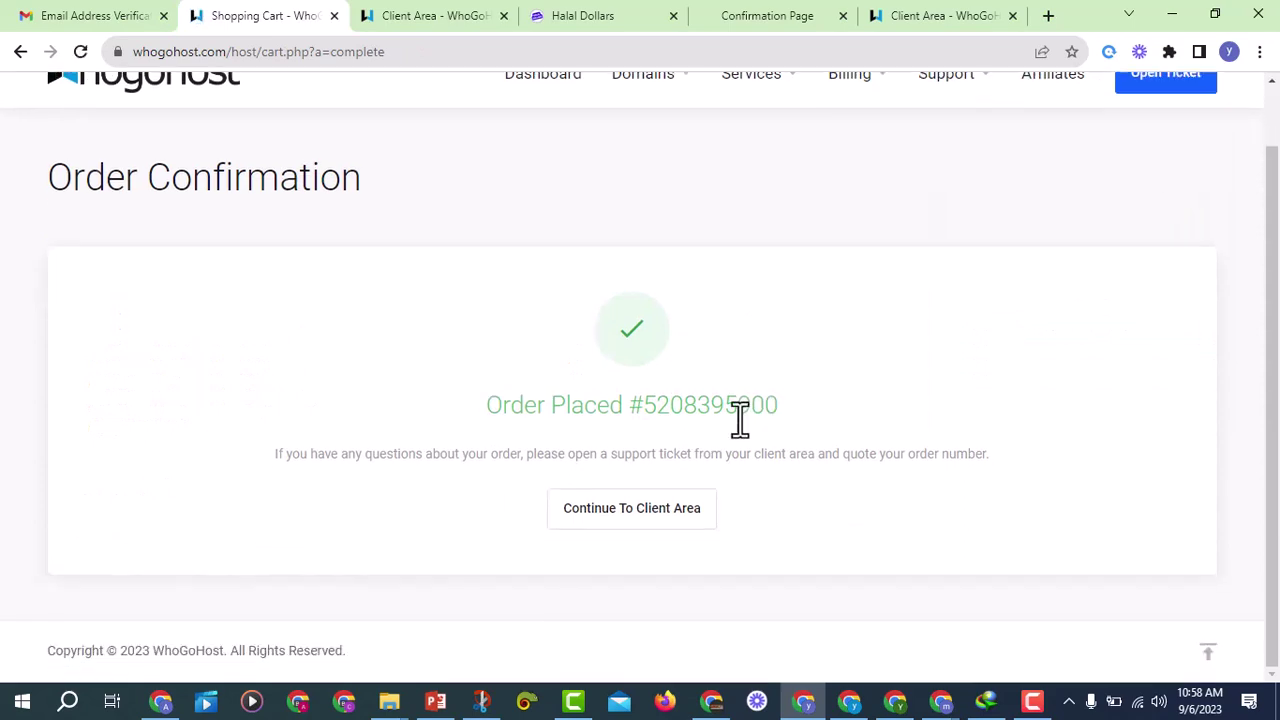
{"action": "left_click", "coordinate": [629, 509]}
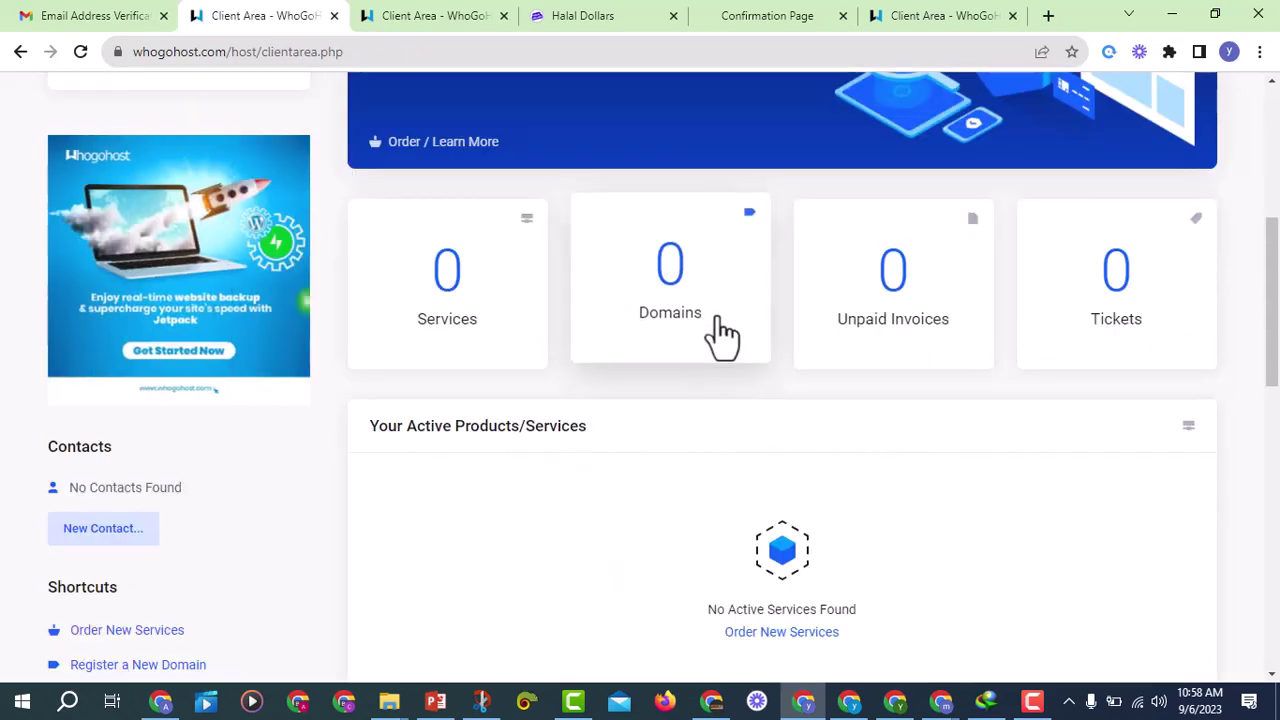
{"action": "left_click", "coordinate": [672, 302]}
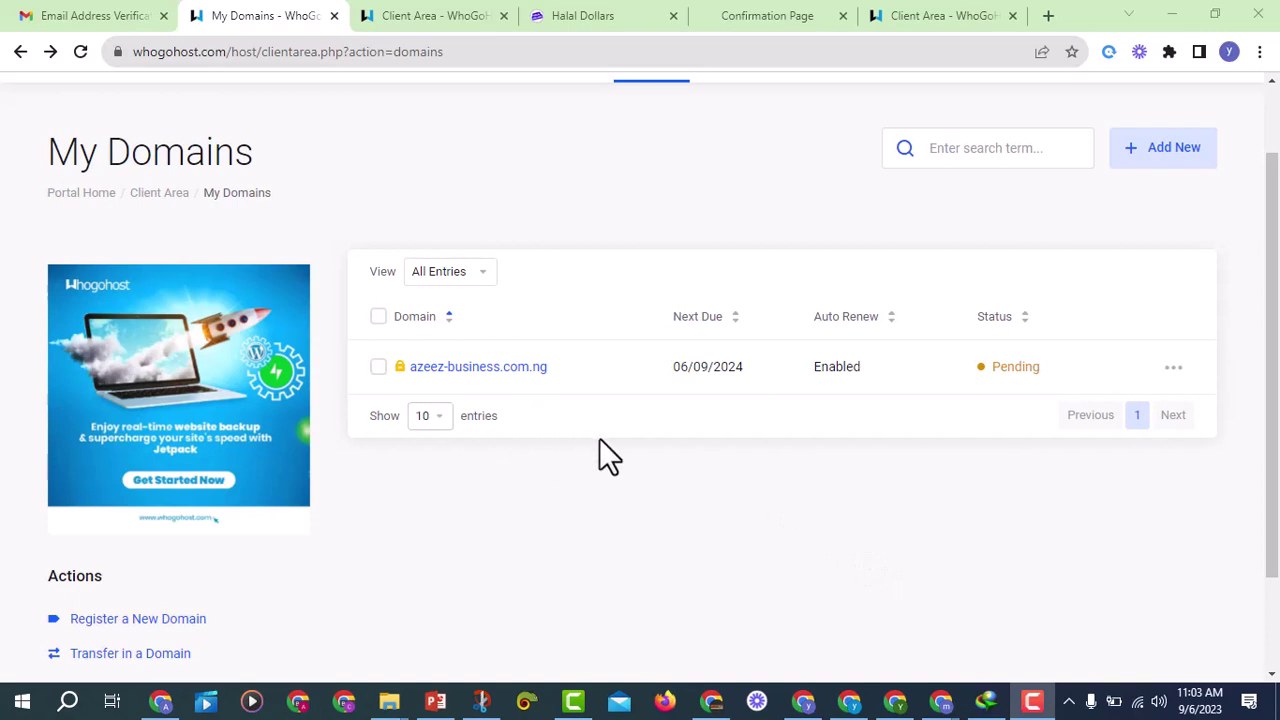
Step: Open the management page of azeez-business.com.ng and examine its activation notice, status, payment details and SSL section
{"action": "scroll", "coordinate": [599, 455], "scroll_direction": "up", "scroll_amount": 1}
{"action": "left_click", "coordinate": [738, 477]}
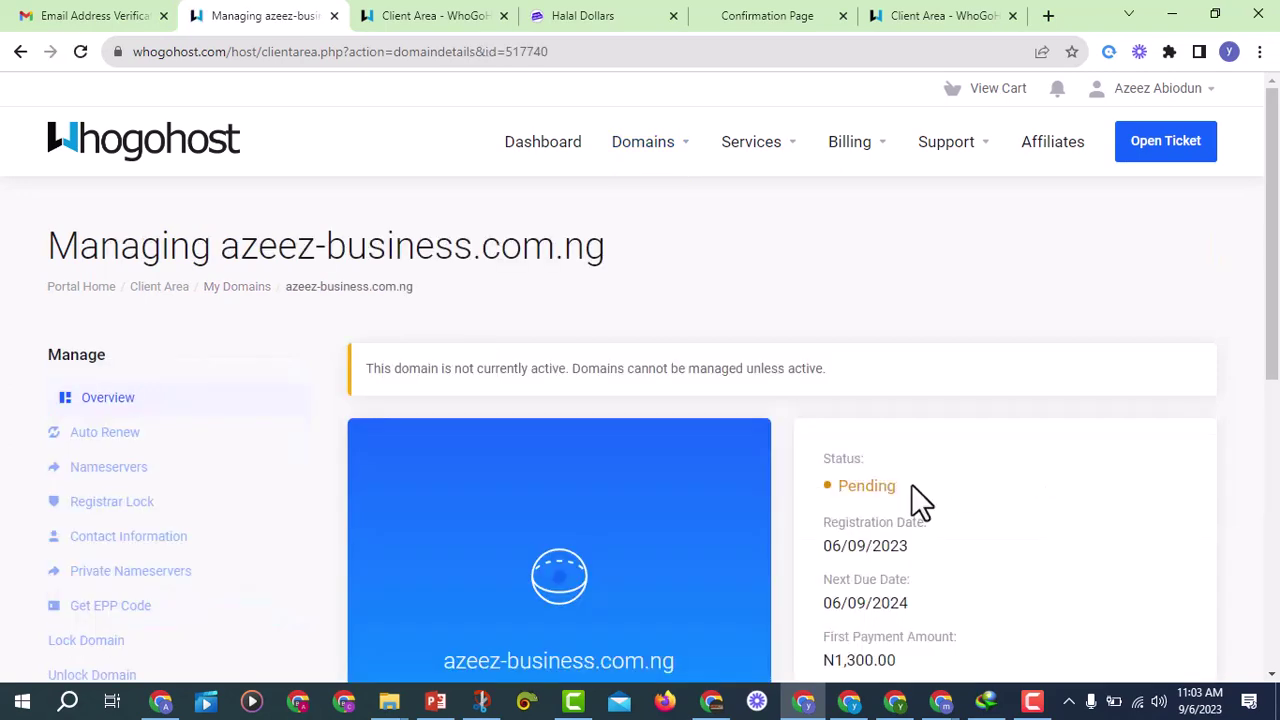
{"action": "left_click_drag", "start_coordinate": [366, 369], "coordinate": [487, 378]}
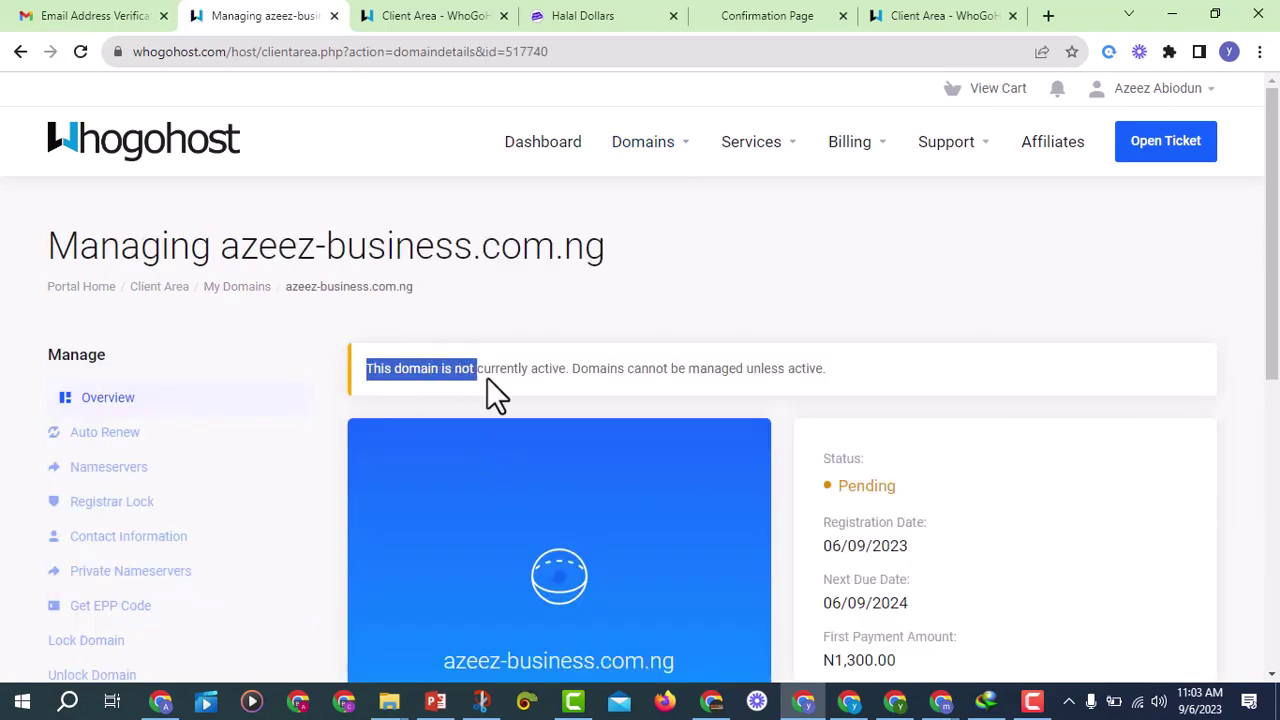
{"action": "left_click_drag", "start_coordinate": [564, 382], "coordinate": [690, 388]}
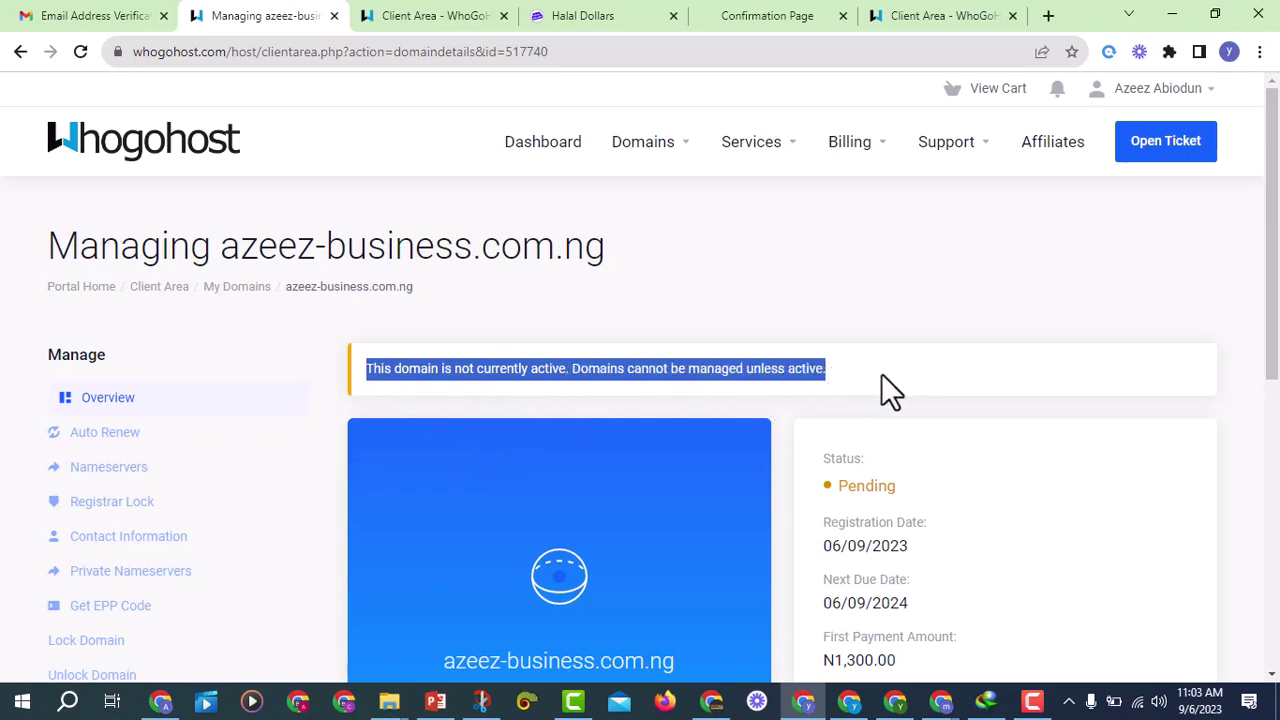
{"action": "scroll", "coordinate": [967, 429], "scroll_direction": "down", "scroll_amount": 6}
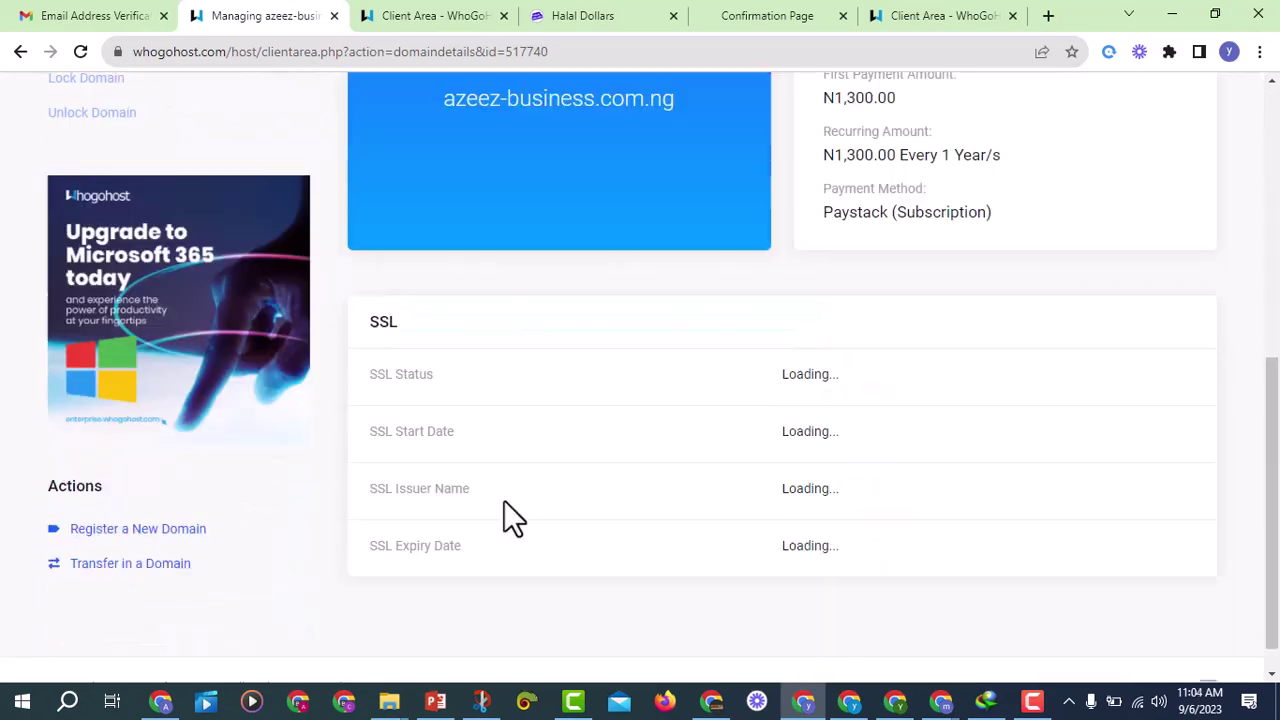
{"action": "left_click", "coordinate": [653, 517]}
{"action": "scroll", "coordinate": [653, 517], "scroll_direction": "up", "scroll_amount": 4}
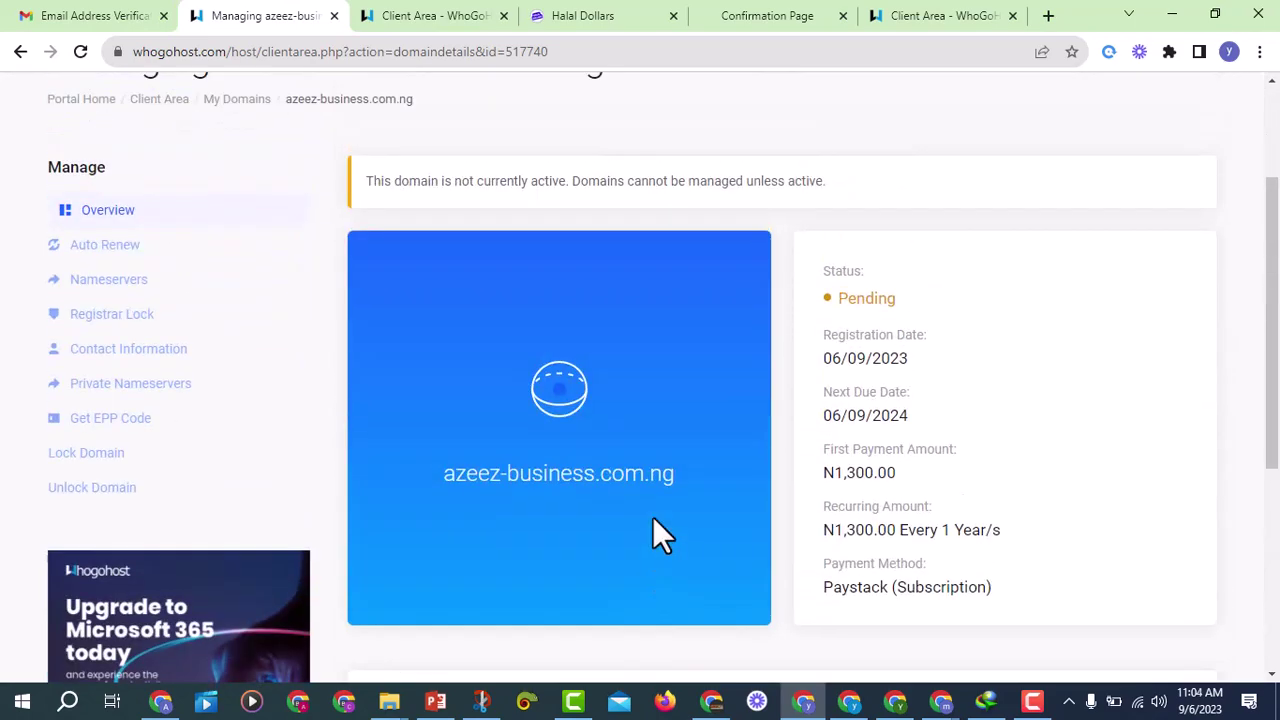
{"action": "scroll", "coordinate": [568, 390], "scroll_direction": "up", "scroll_amount": 2}
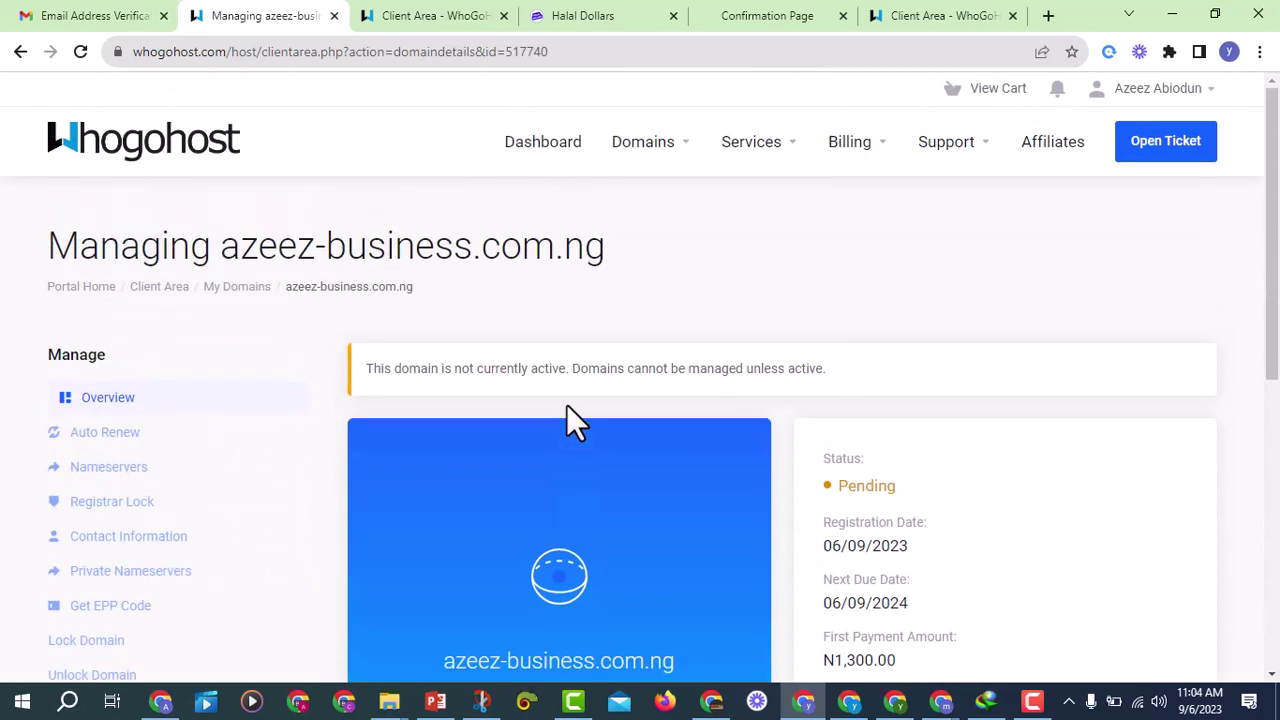
{"action": "scroll", "coordinate": [117, 450], "scroll_direction": "down", "scroll_amount": 1}
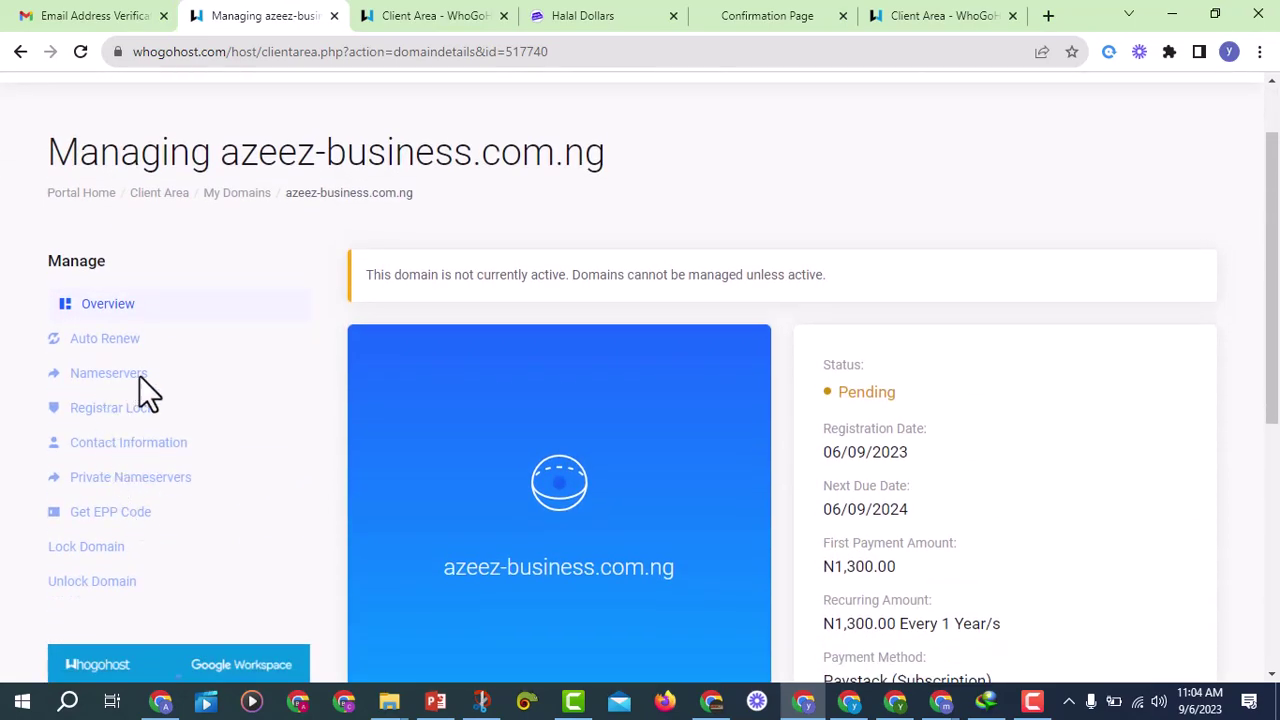
{"action": "scroll", "coordinate": [220, 450], "scroll_direction": "up", "scroll_amount": 1}
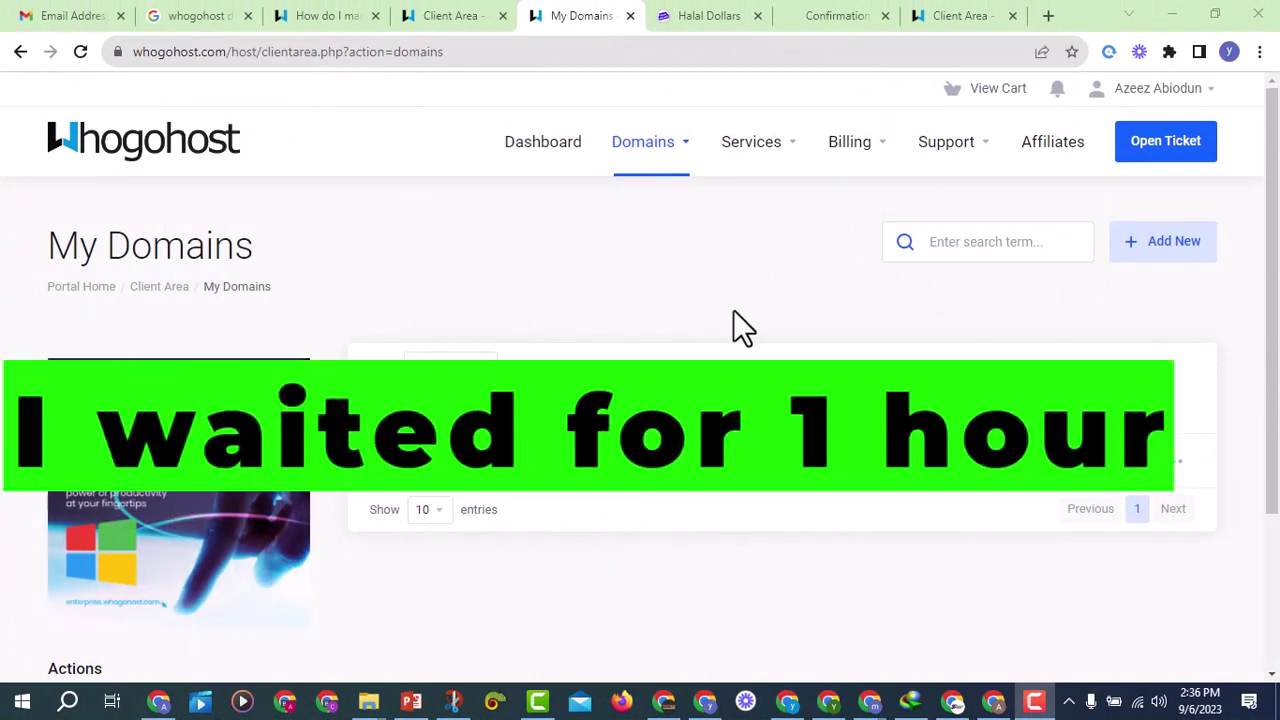
Step: Open the Cloudflare website, cloudflare.com, in a new browser tab
{"action": "right_click", "coordinate": [583, 21]}
{"action": "left_click", "coordinate": [690, 26]}
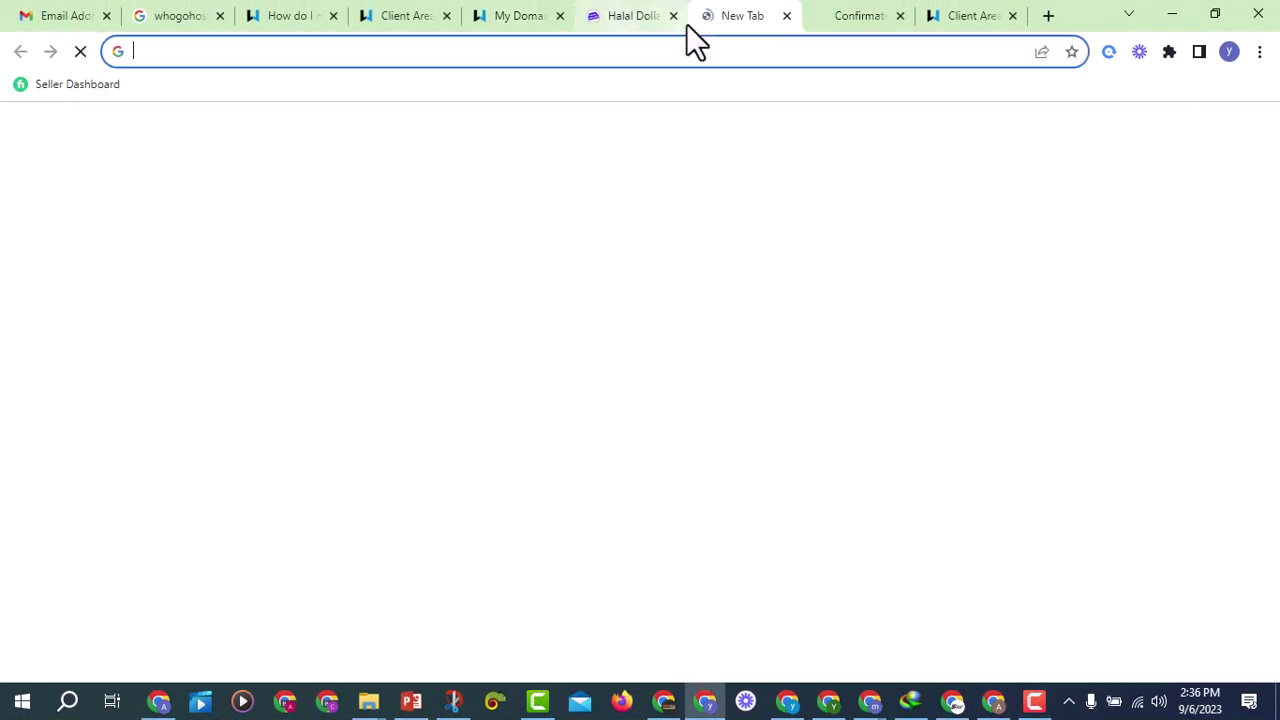
{"action": "type", "text": "clouf"}
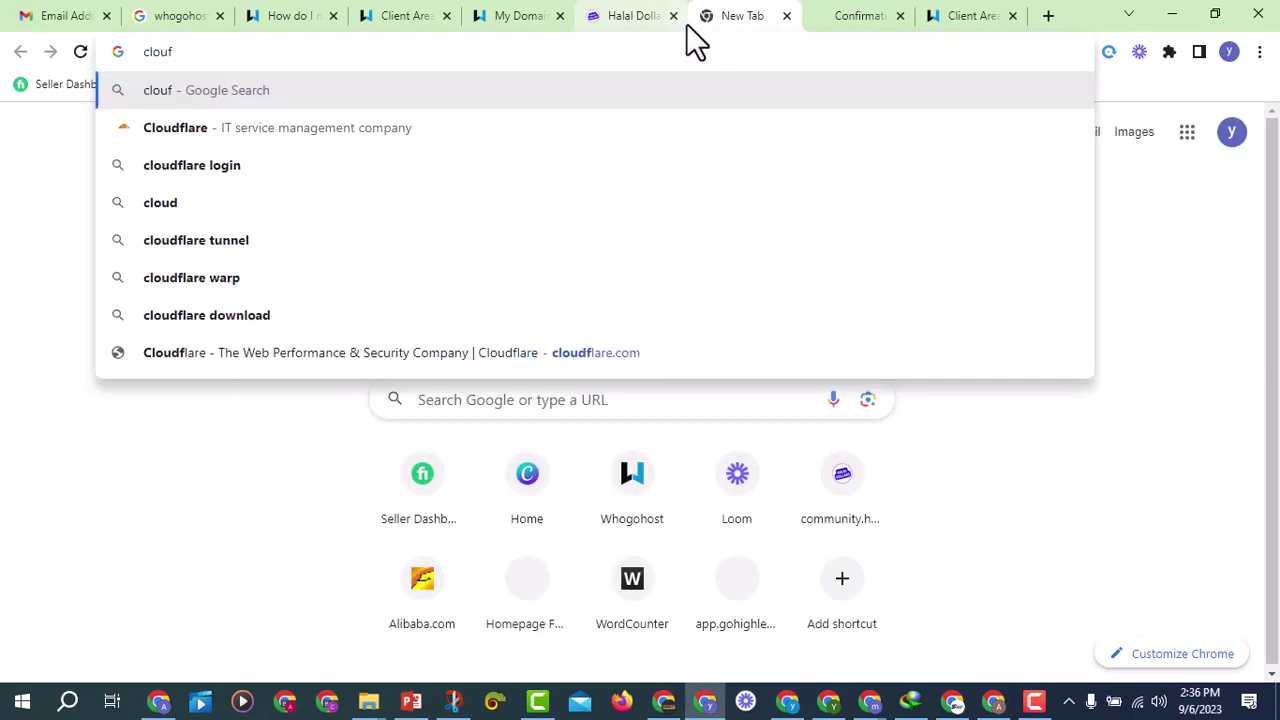
{"action": "key", "text": "BackSpace"}
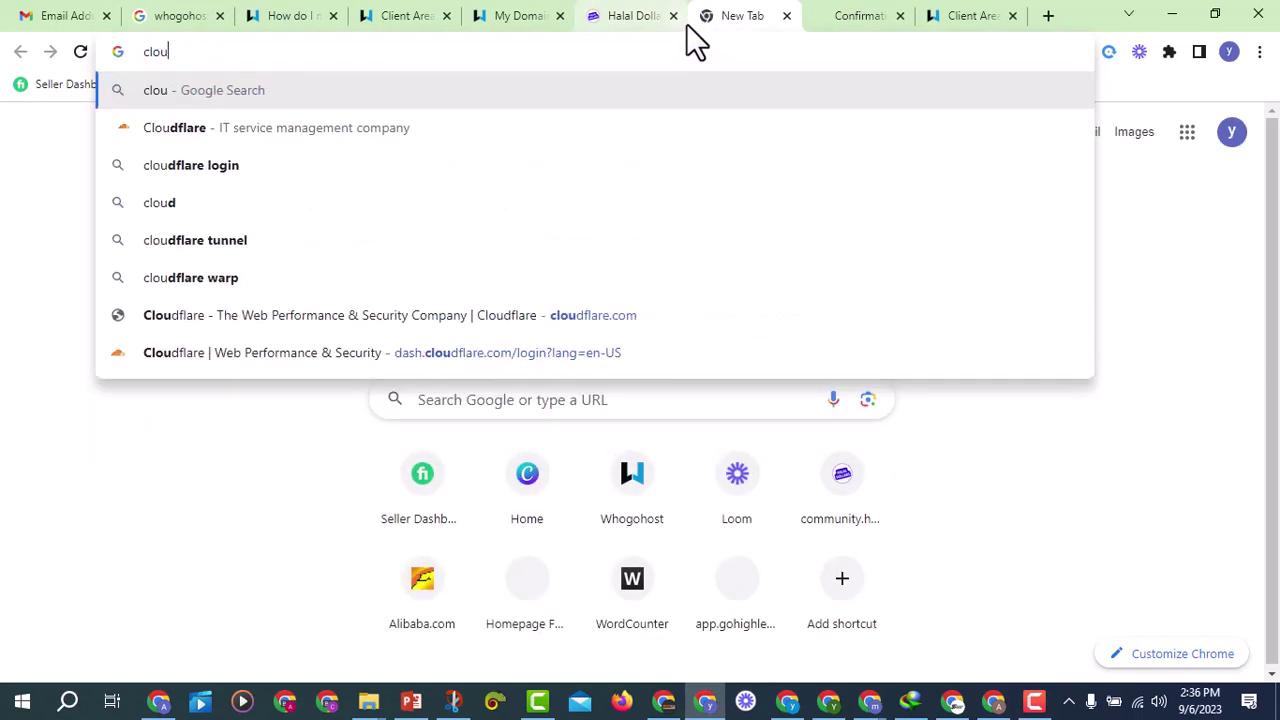
{"action": "type", "text": "dfare"}
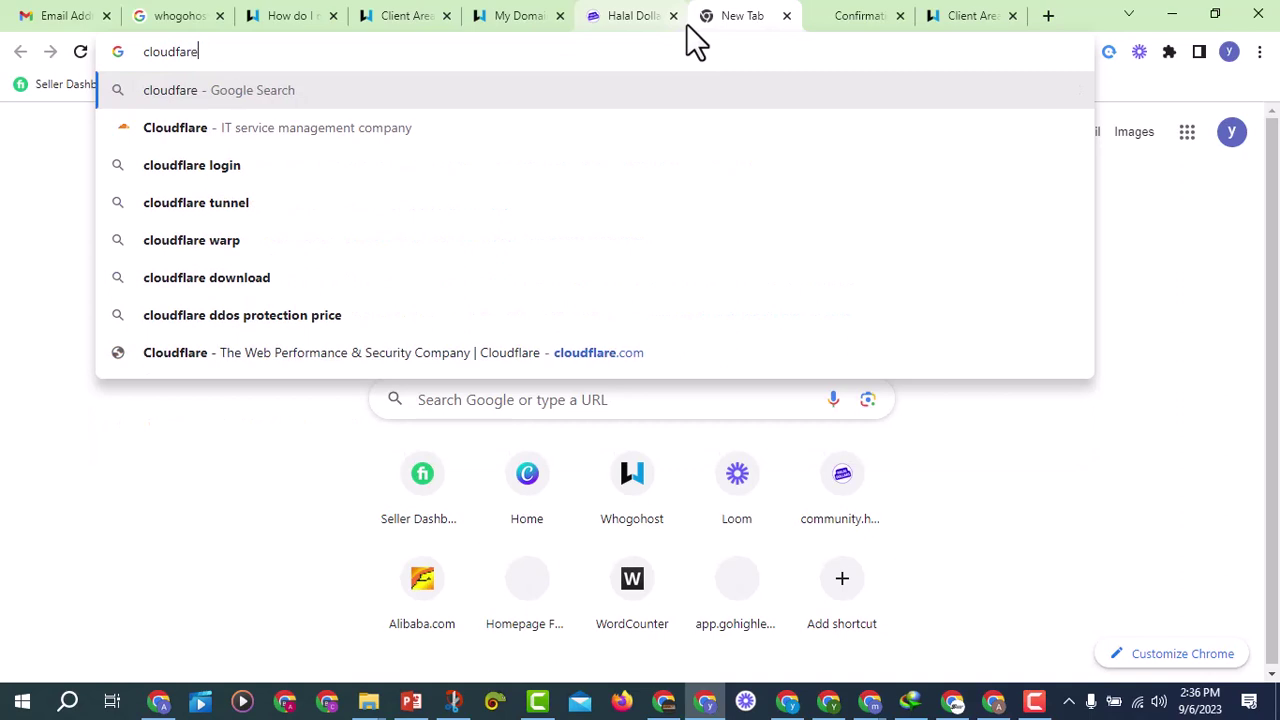
{"action": "type", "text": ".c"}
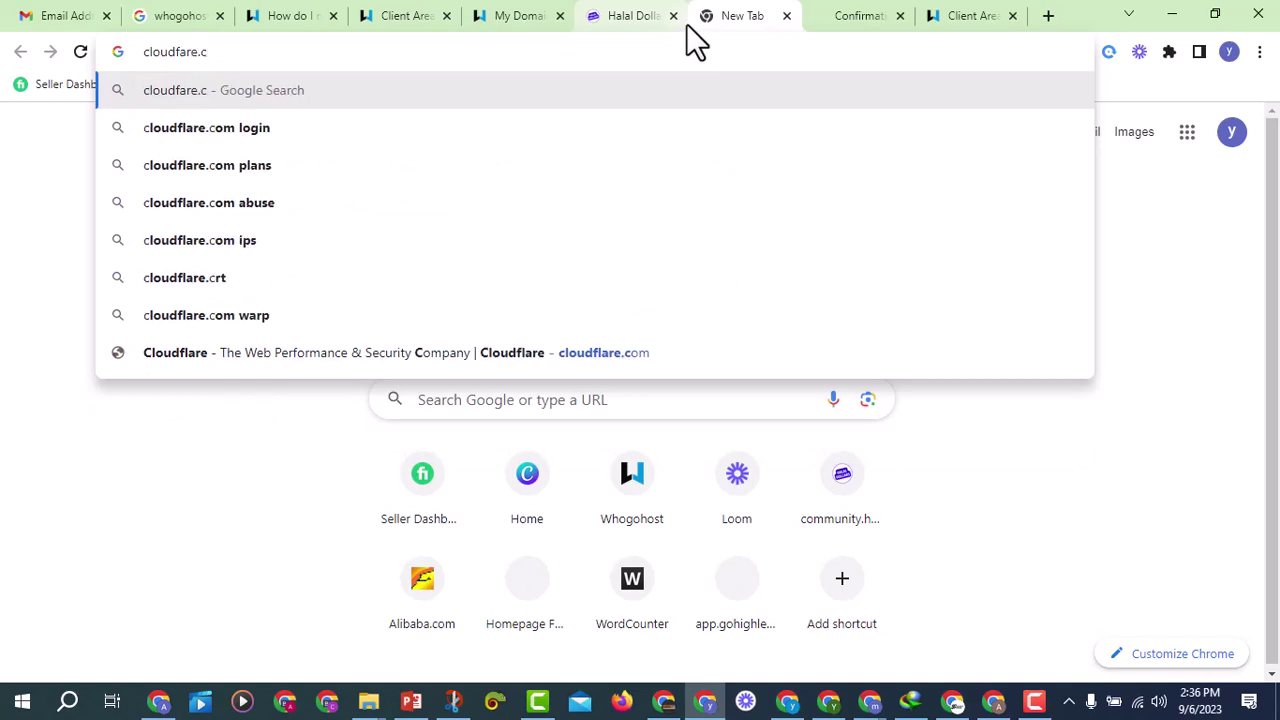
{"action": "type", "text": "om"}
{"action": "key", "text": "Return"}
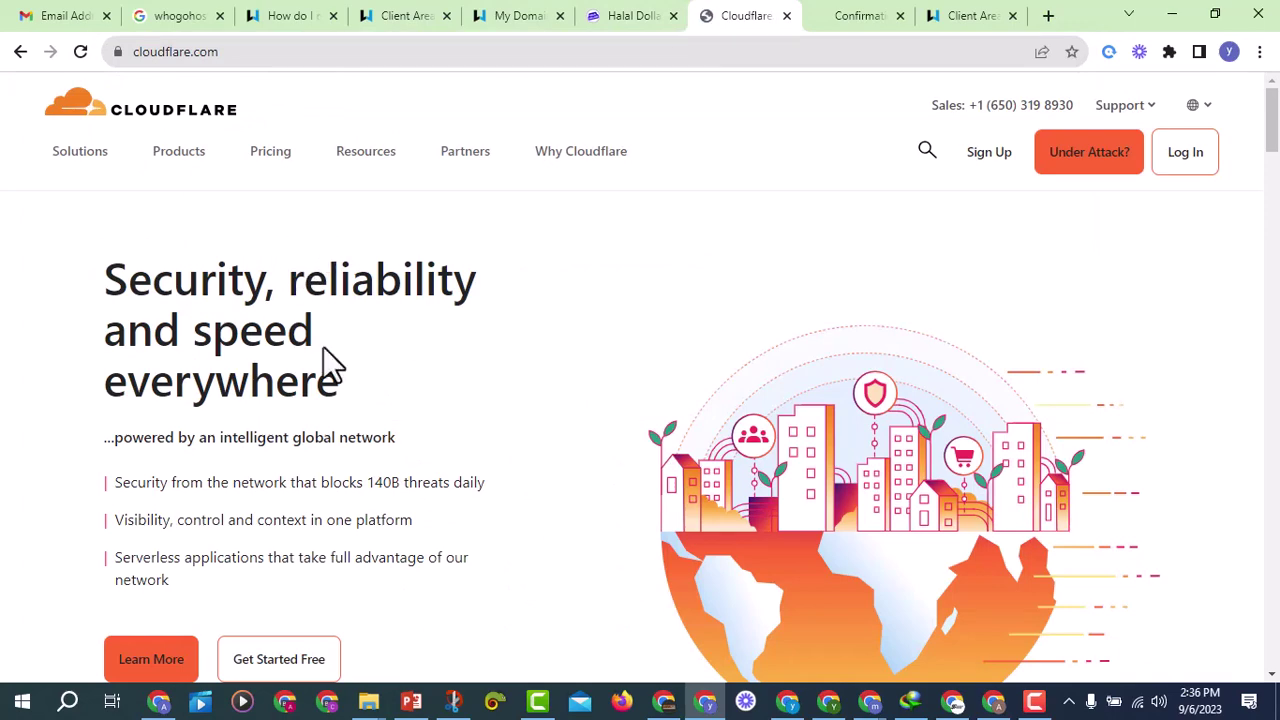
Step: Open Cloudflare's sign-up form and get its email field ready for entry
{"action": "scroll", "coordinate": [323, 346], "scroll_direction": "down", "scroll_amount": 2}
{"action": "scroll", "coordinate": [323, 346], "scroll_direction": "up", "scroll_amount": 2}
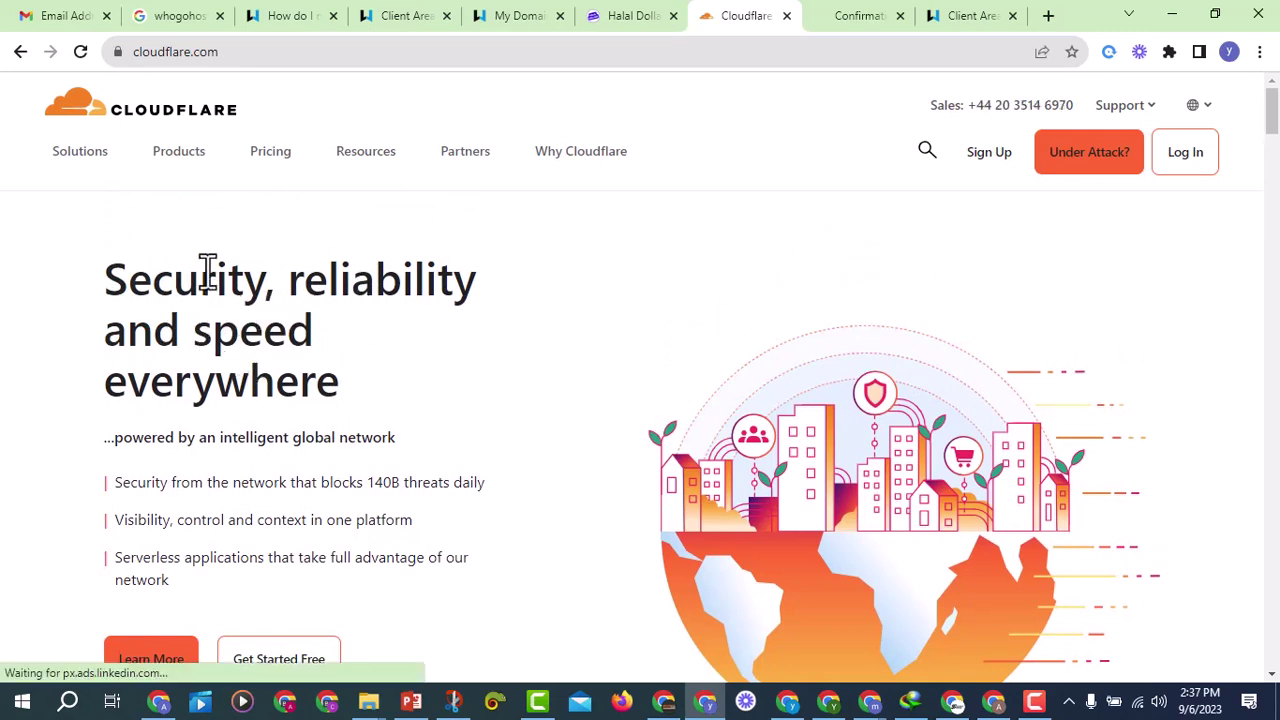
{"action": "left_click", "coordinate": [990, 170]}
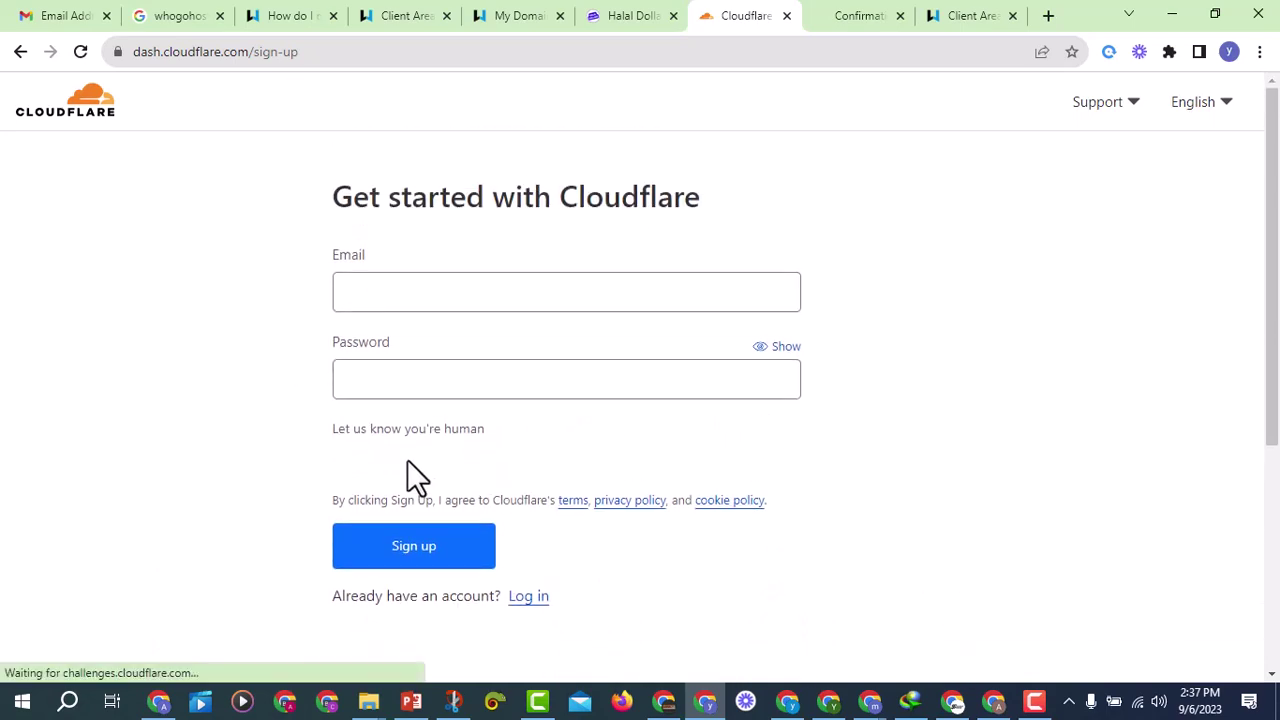
{"action": "scroll", "coordinate": [715, 499], "scroll_direction": "down", "scroll_amount": 2}
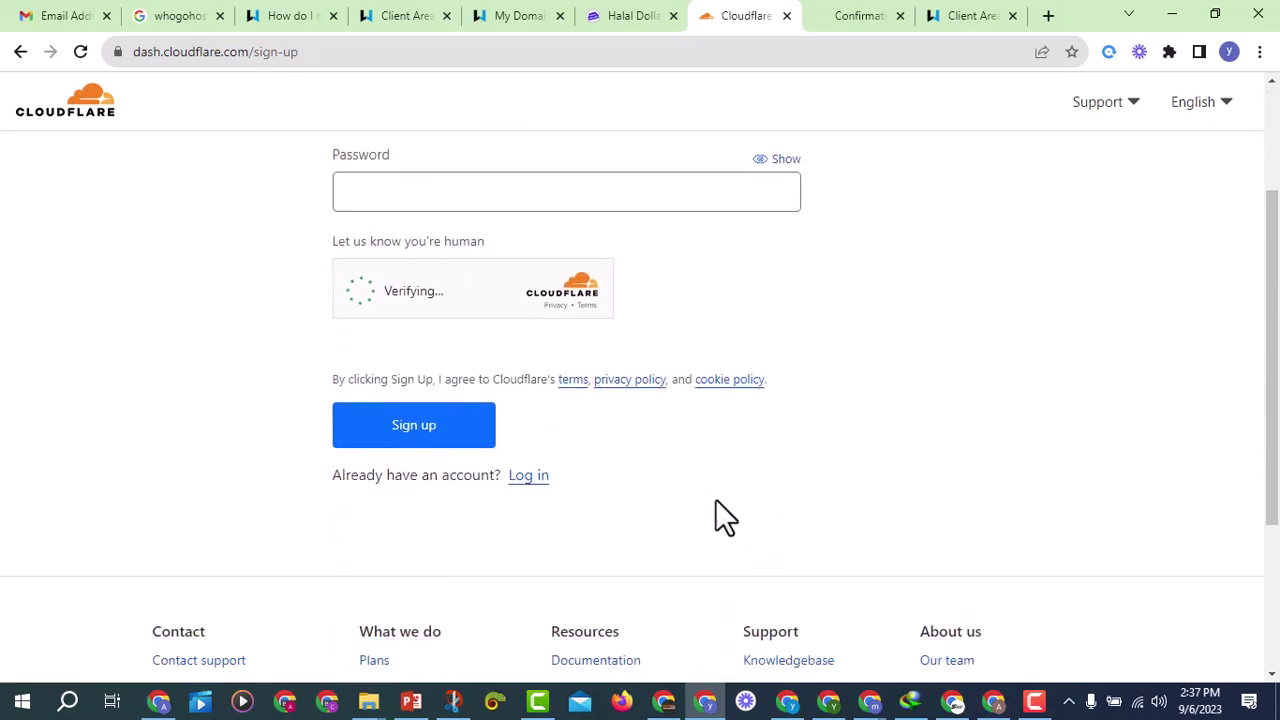
{"action": "scroll", "coordinate": [715, 499], "scroll_direction": "up", "scroll_amount": 2}
{"action": "left_click", "coordinate": [393, 291]}
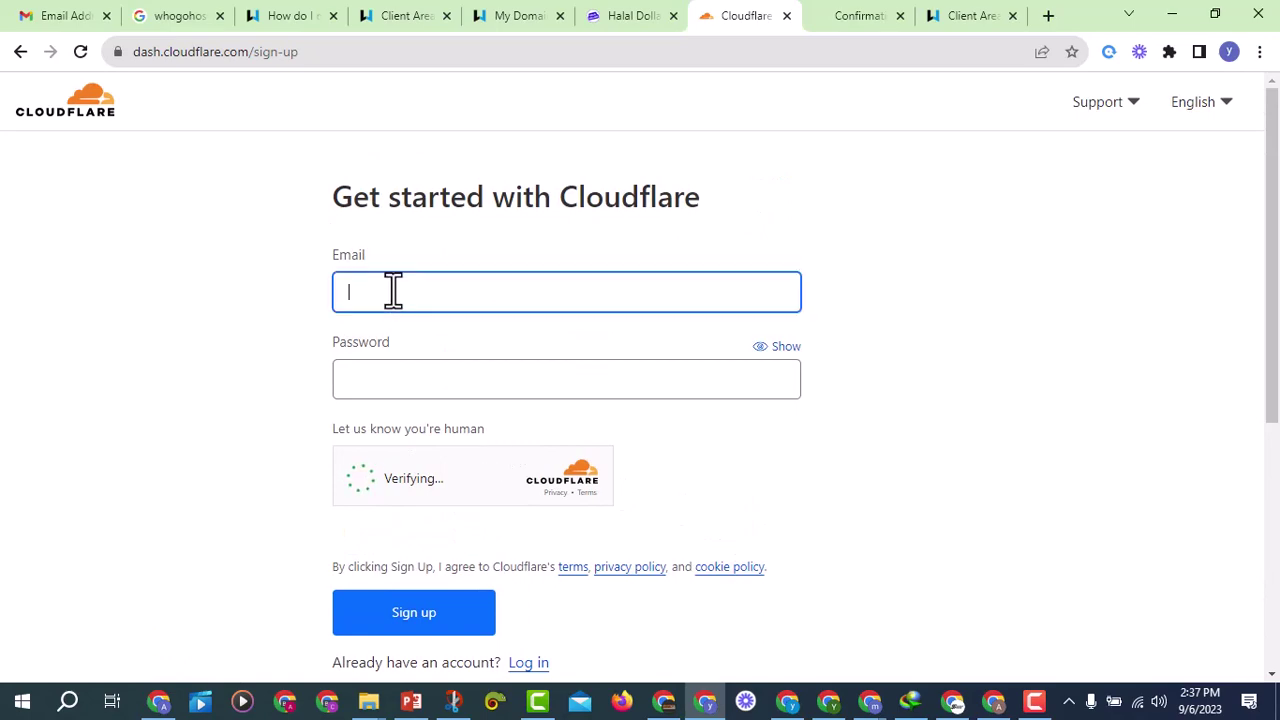
Step: Copy the account's email address from Gmail and enter it as the email on the Cloudflare sign-up form
{"action": "left_click", "coordinate": [58, 18]}
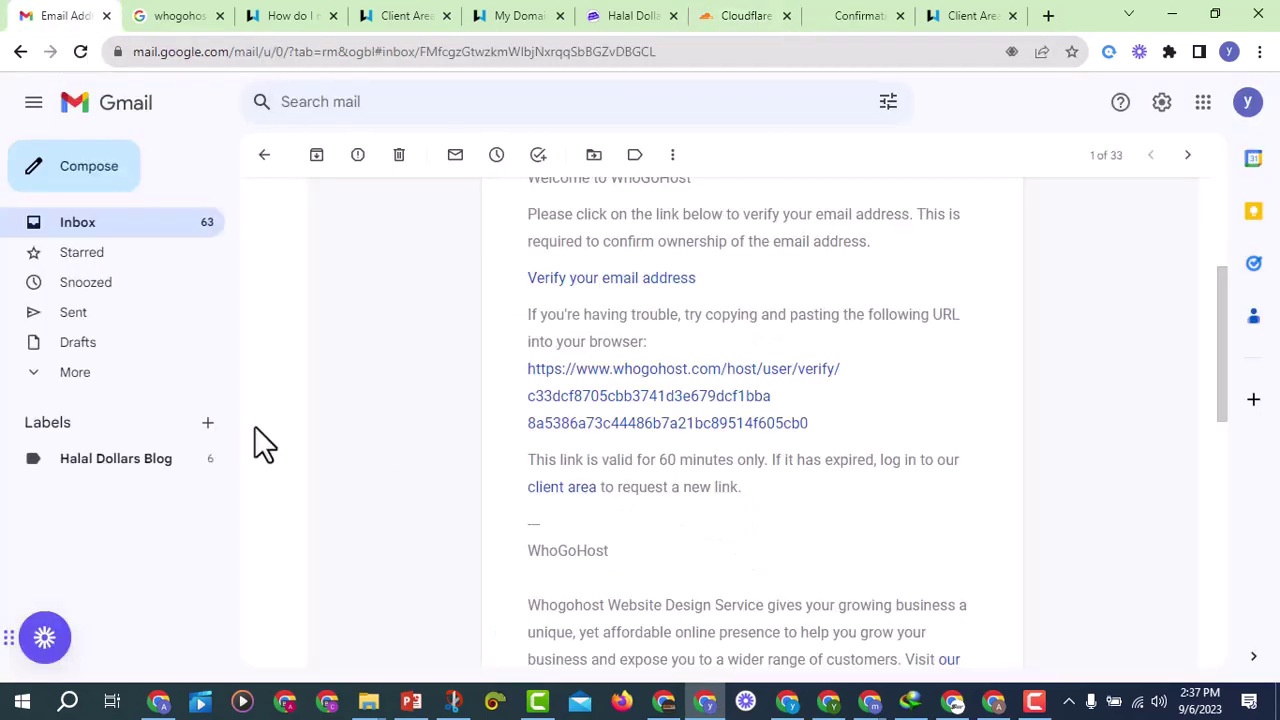
{"action": "left_click", "coordinate": [117, 226]}
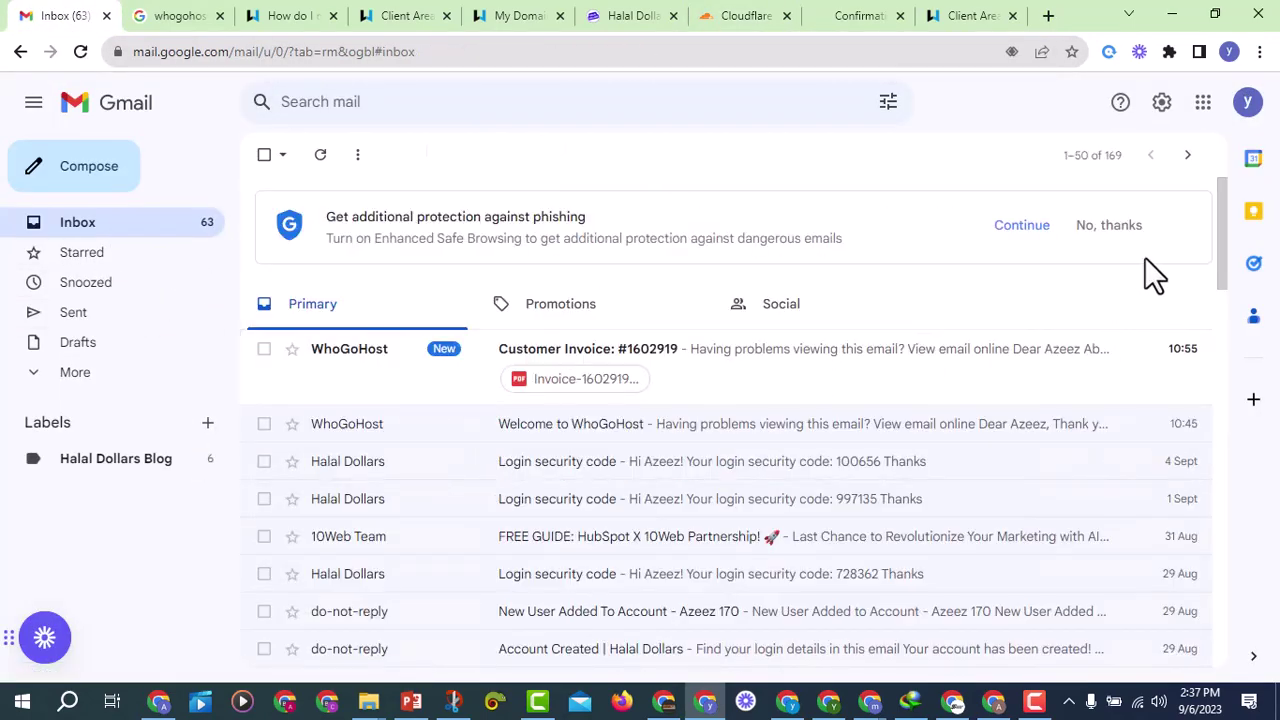
{"action": "left_click", "coordinate": [1247, 104]}
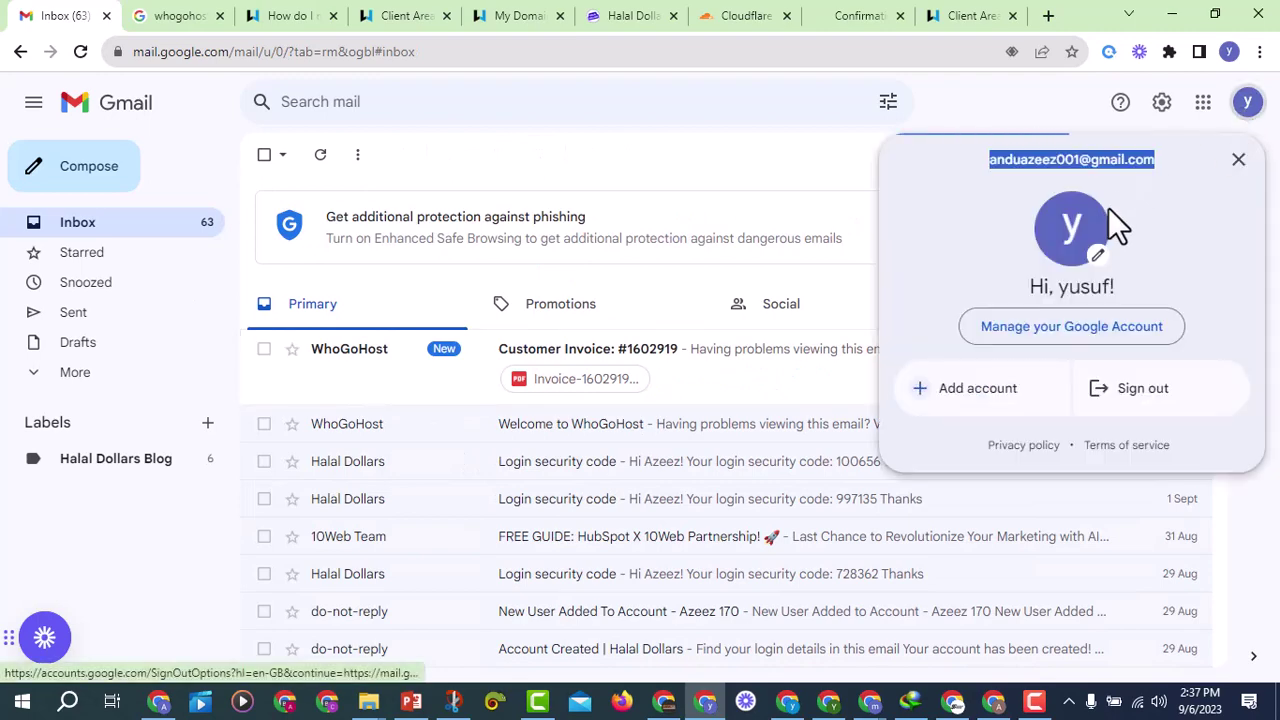
{"action": "right_click", "coordinate": [1107, 168]}
{"action": "left_click", "coordinate": [1107, 176]}
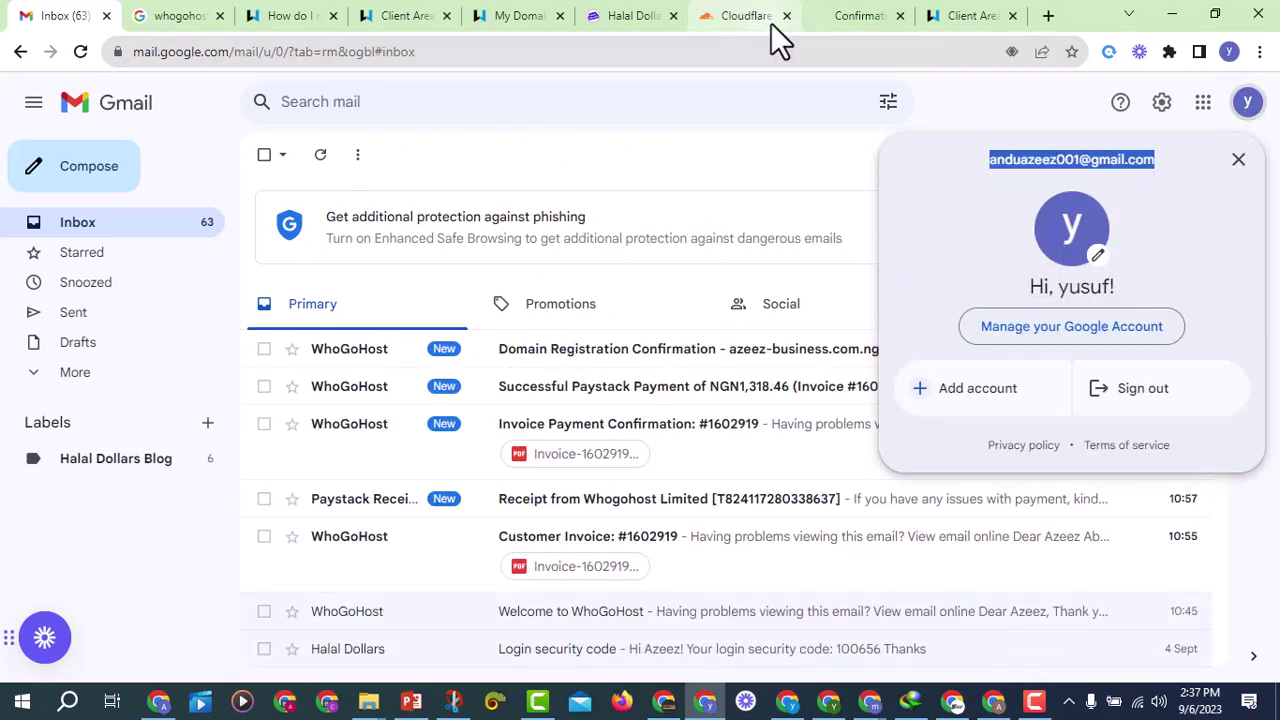
{"action": "left_click", "coordinate": [740, 16]}
{"action": "right_click", "coordinate": [382, 296]}
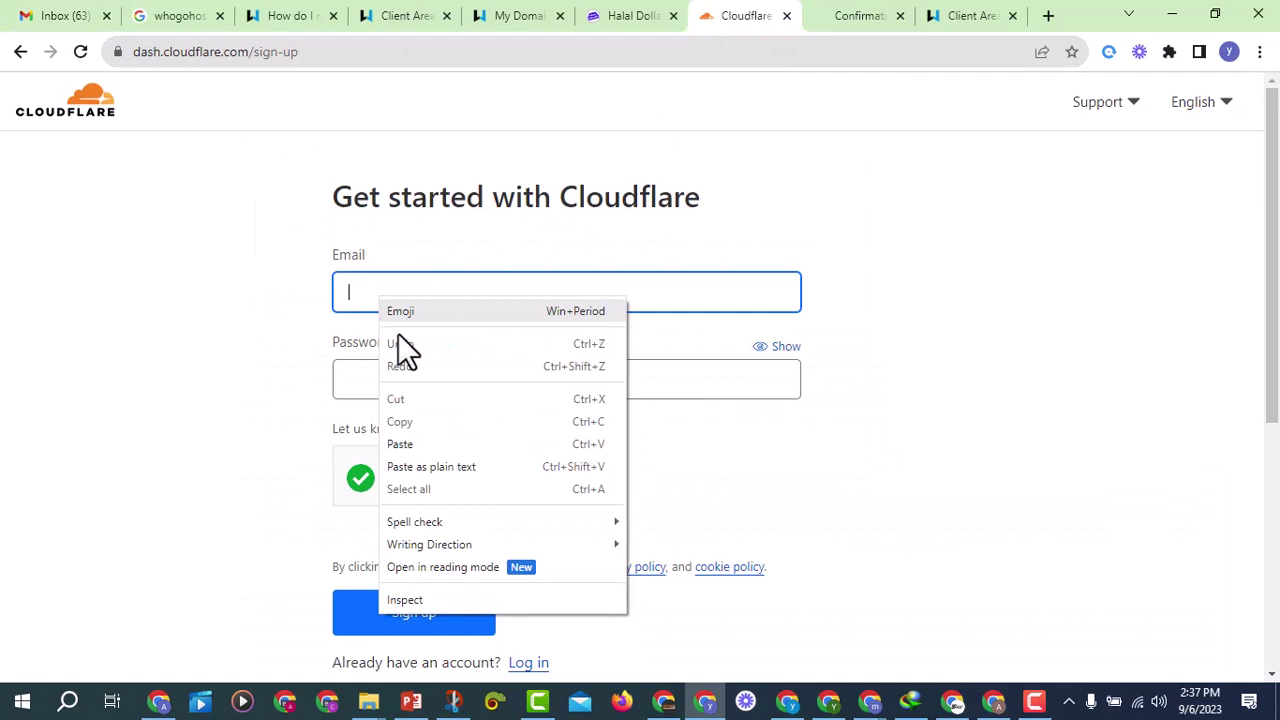
{"action": "left_click", "coordinate": [412, 451]}
Step: Enter the account password on the Cloudflare sign-up form and submit the registration
{"action": "left_click", "coordinate": [412, 383]}
{"action": "right_click", "coordinate": [412, 383]}
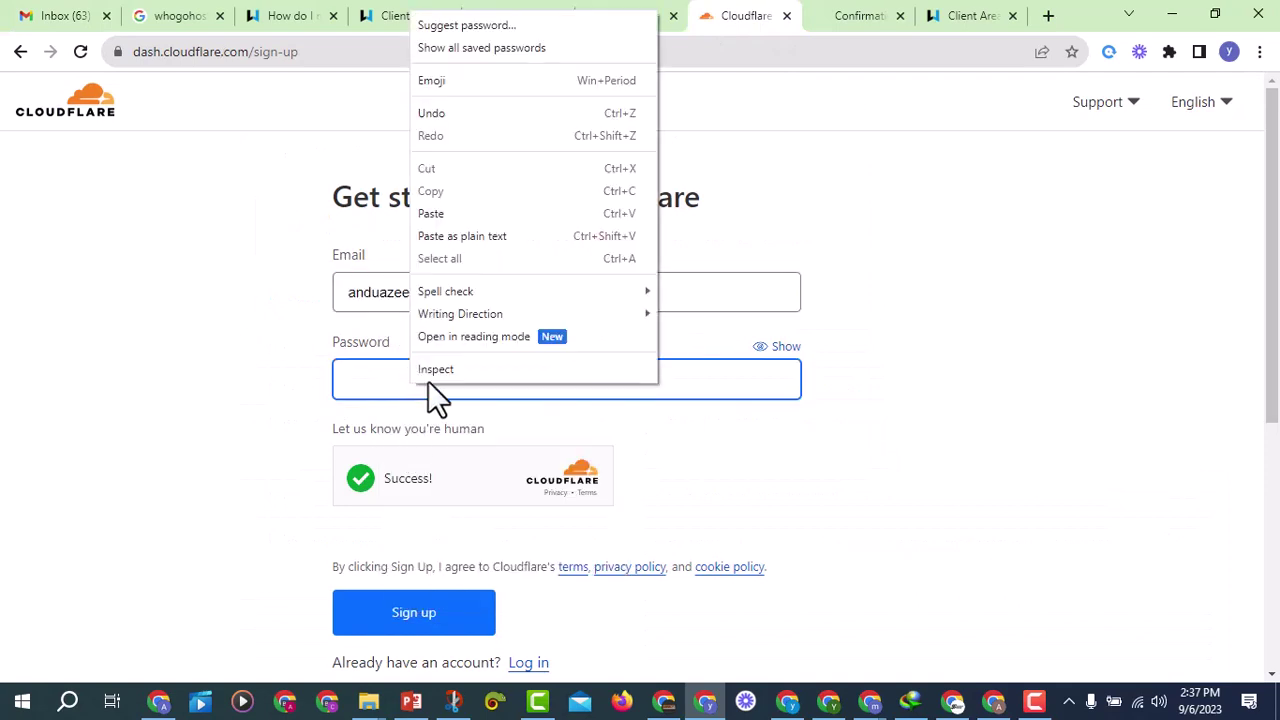
{"action": "left_click", "coordinate": [443, 211]}
{"action": "left_click", "coordinate": [265, 380]}
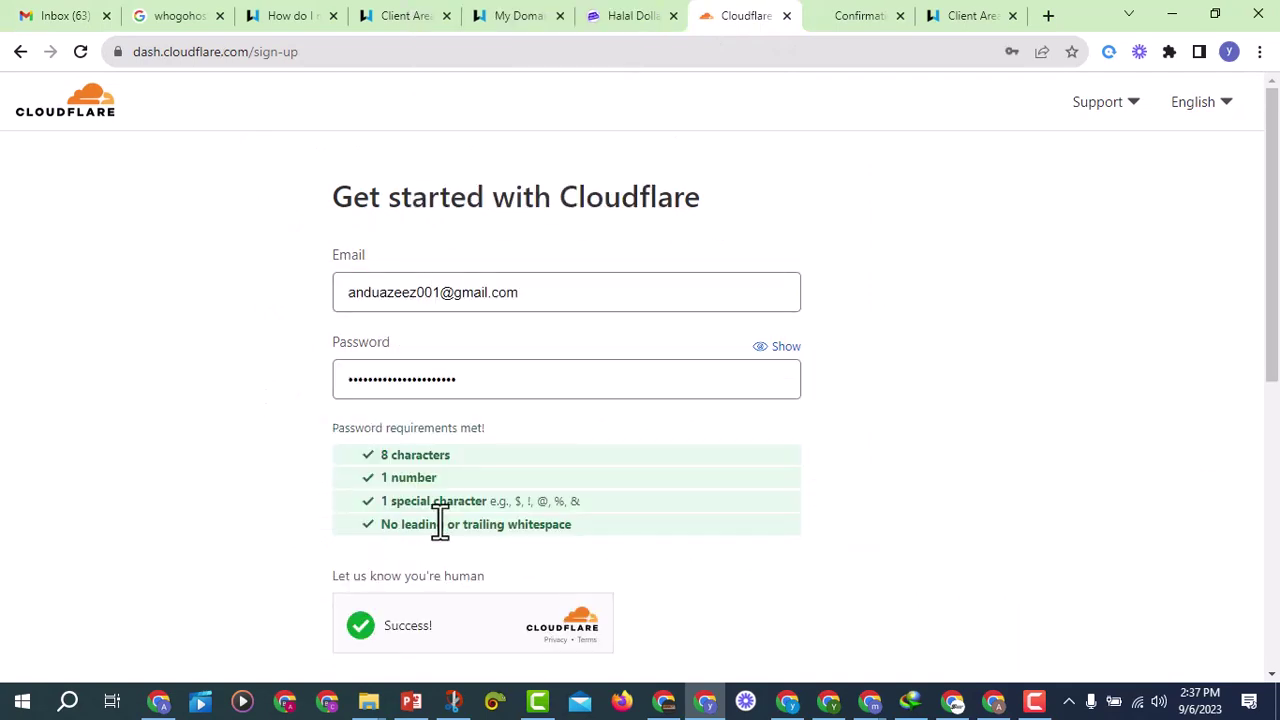
{"action": "scroll", "coordinate": [434, 517], "scroll_direction": "down", "scroll_amount": 2}
{"action": "left_click", "coordinate": [487, 563]}
Step: Start adding a website or application to the new Cloudflare account
{"action": "scroll", "coordinate": [786, 523], "scroll_direction": "down", "scroll_amount": 3}
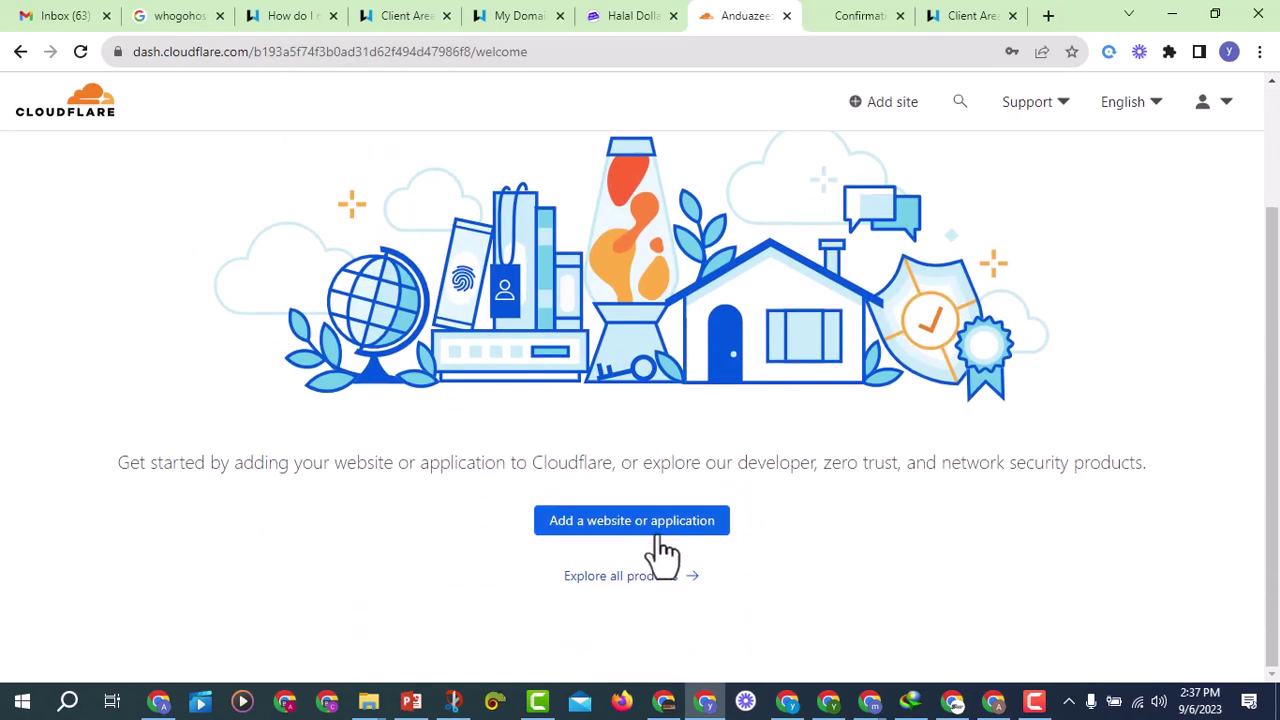
{"action": "left_click", "coordinate": [637, 532]}
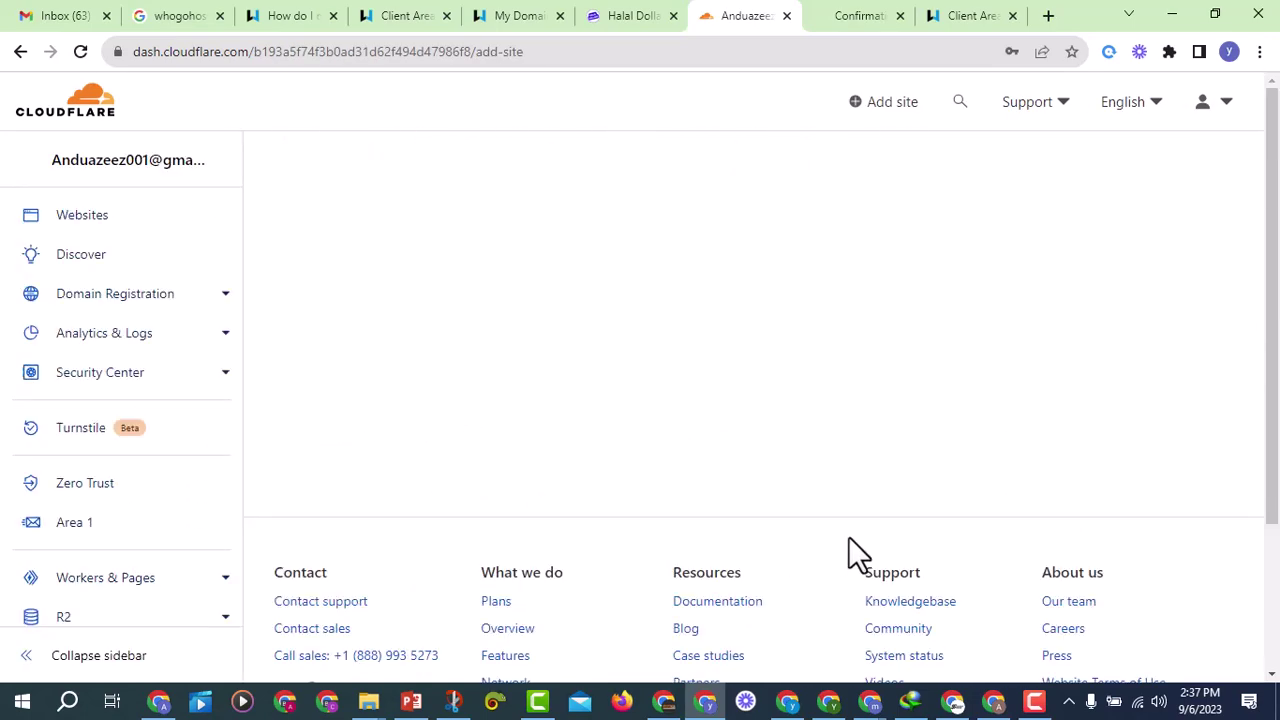
{"action": "left_click", "coordinate": [443, 255]}
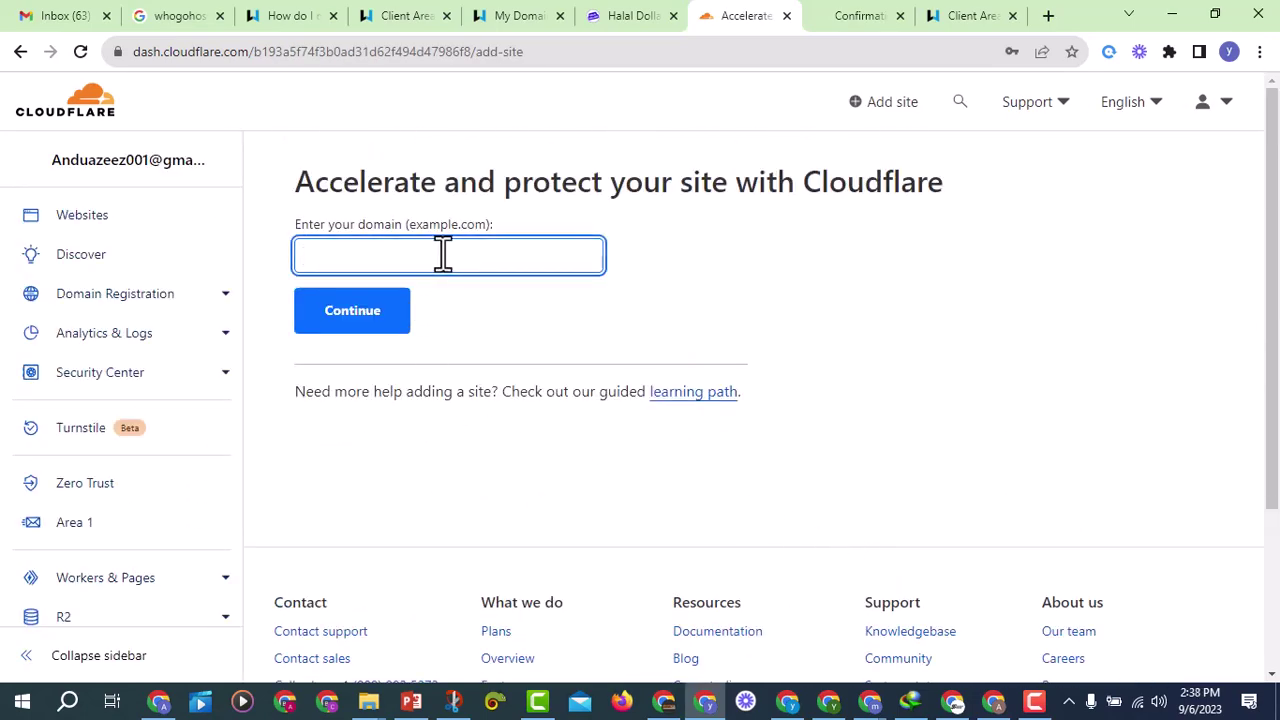
Step: Copy azeez-business.com.ng from the WhoGoHost domain list and submit it as the site's domain in Cloudflare
{"action": "left_click", "coordinate": [518, 18]}
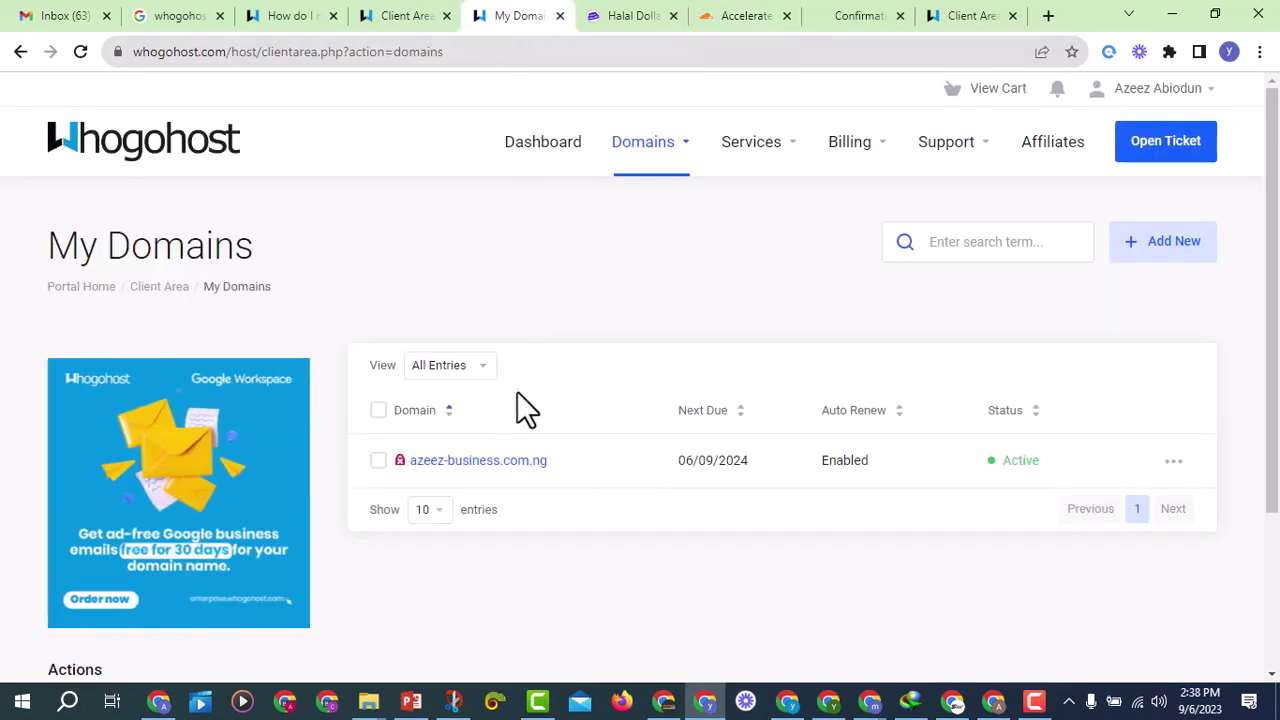
{"action": "left_click_drag", "start_coordinate": [546, 462], "coordinate": [411, 465]}
{"action": "right_click", "coordinate": [422, 462]}
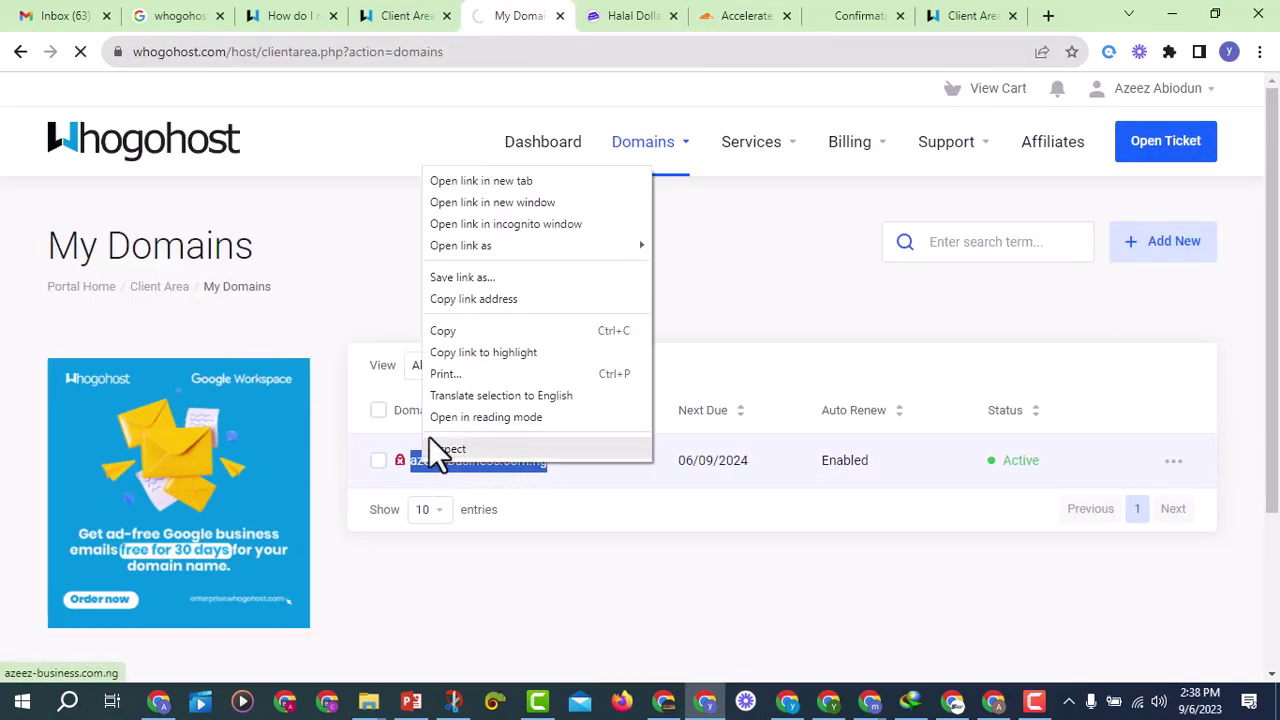
{"action": "left_click", "coordinate": [458, 322]}
{"action": "left_click", "coordinate": [726, 16]}
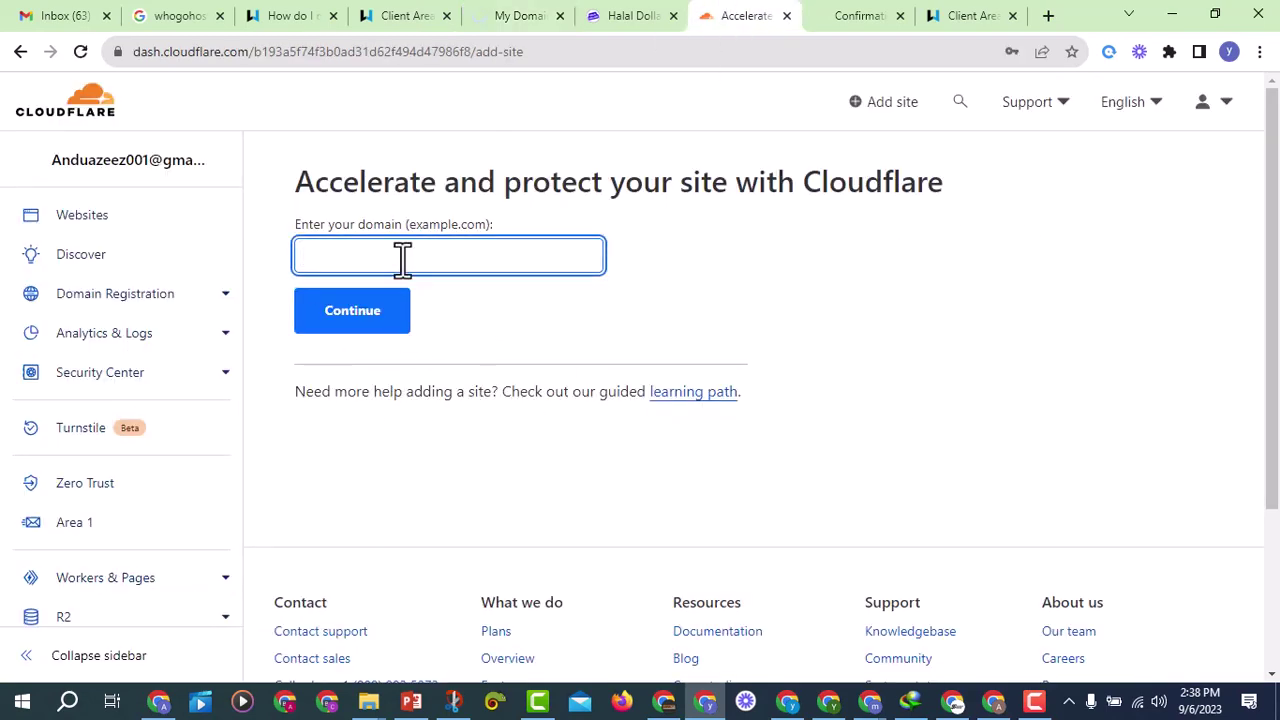
{"action": "right_click", "coordinate": [402, 259]}
{"action": "left_click", "coordinate": [443, 405]}
{"action": "left_click", "coordinate": [355, 336]}
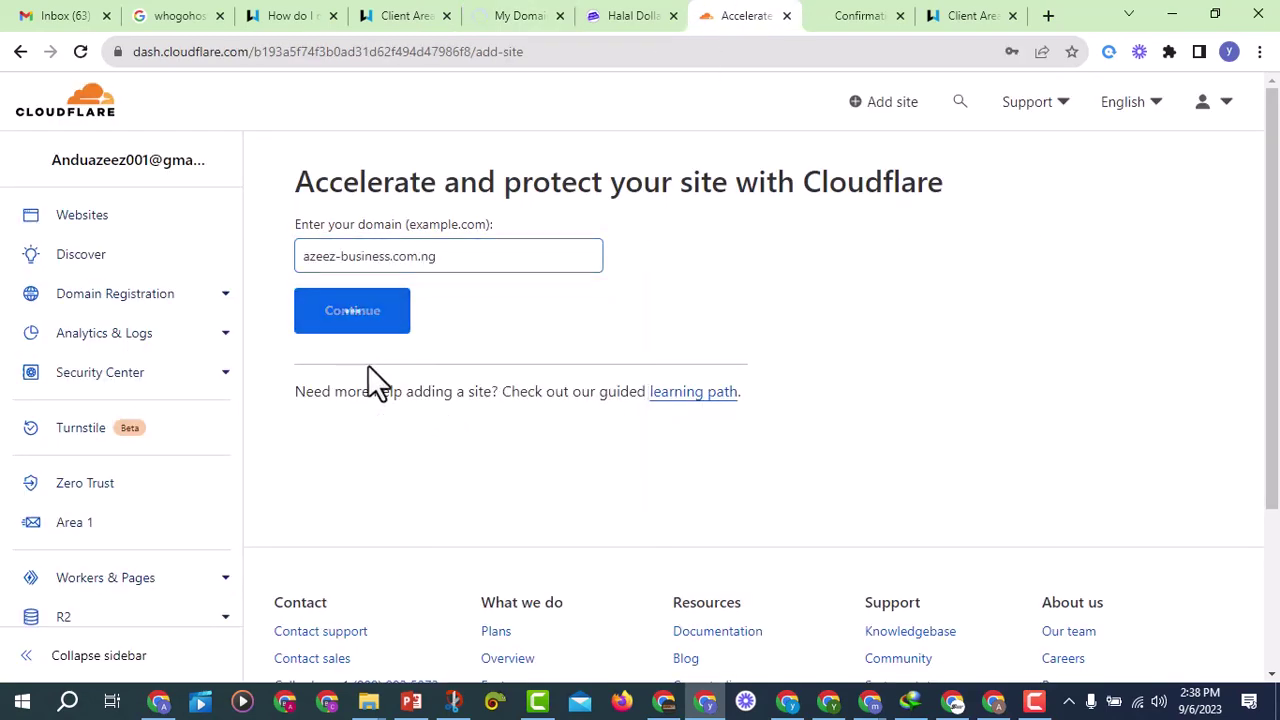
Step: Choose the Free $0 plan for azeez-business.com.ng and continue to the site's overview
{"action": "scroll", "coordinate": [735, 455], "scroll_direction": "down", "scroll_amount": 5}
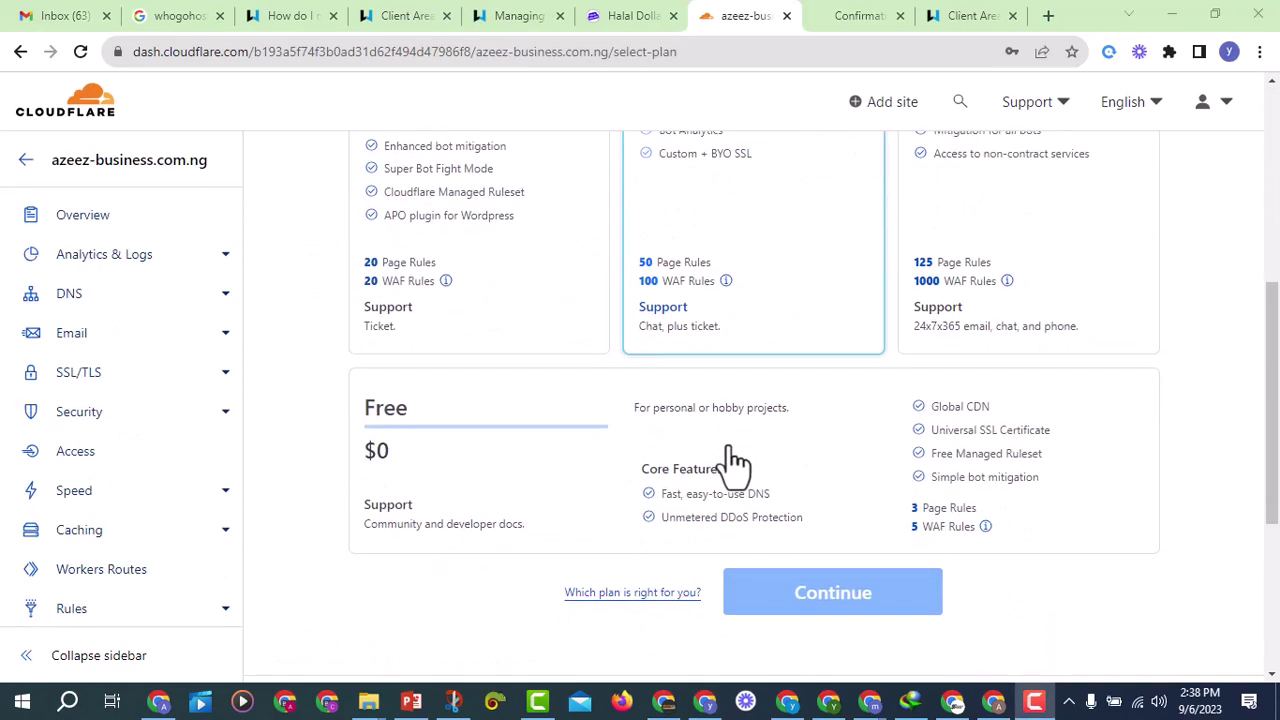
{"action": "scroll", "coordinate": [700, 445], "scroll_direction": "down", "scroll_amount": 2}
{"action": "scroll", "coordinate": [623, 428], "scroll_direction": "up", "scroll_amount": 3}
{"action": "left_click", "coordinate": [677, 463]}
{"action": "scroll", "coordinate": [760, 510], "scroll_direction": "down", "scroll_amount": 1}
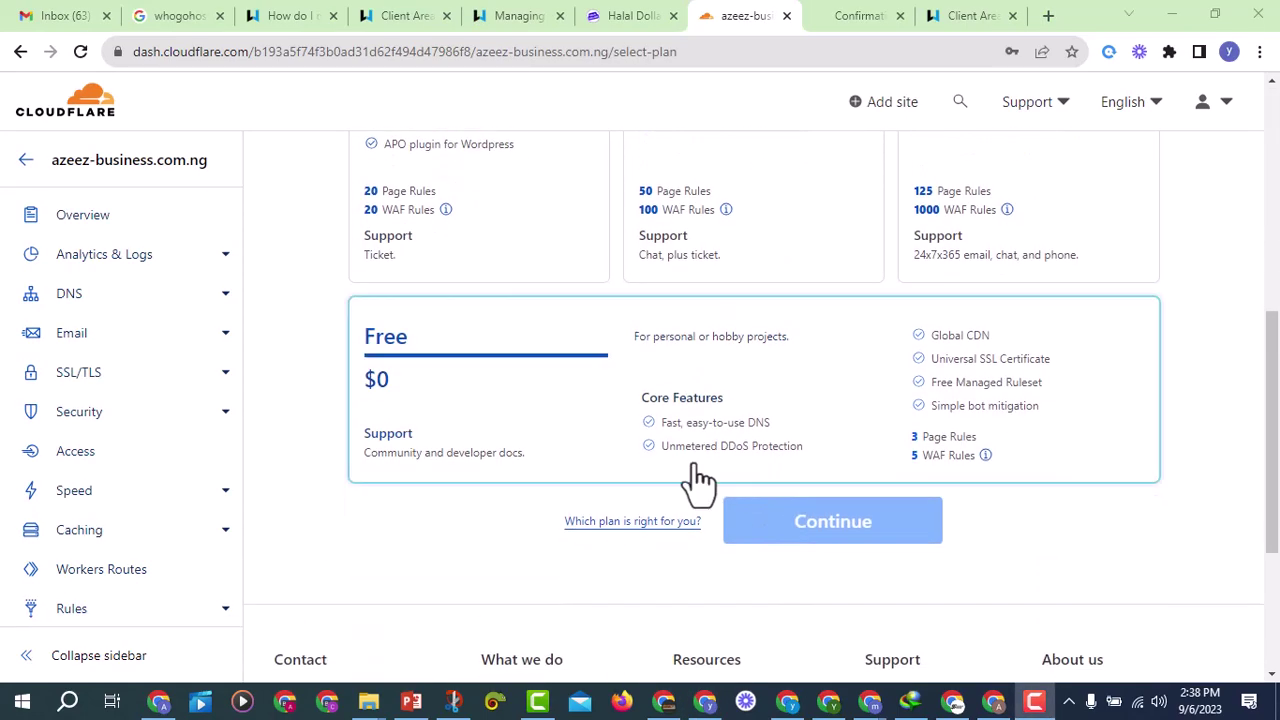
{"action": "left_click", "coordinate": [755, 390]}
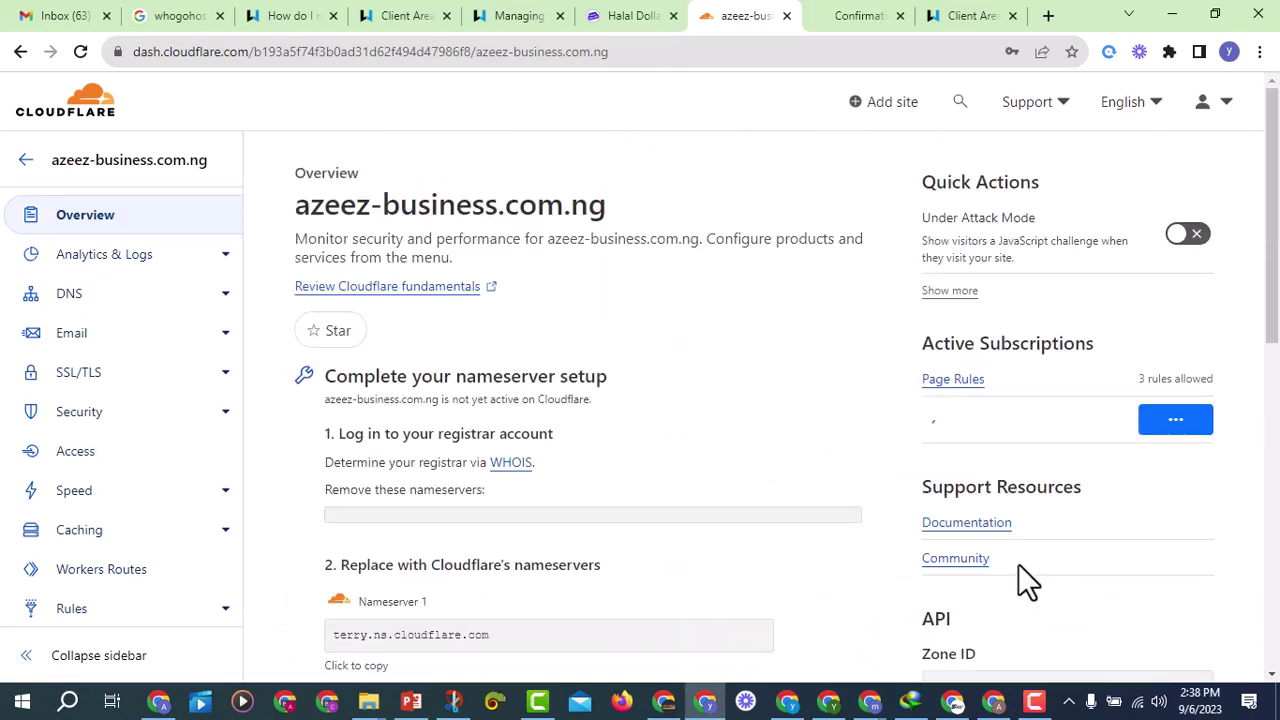
Step: Find Cloudflare's replacement nameservers in the setup instructions and copy the first one, terry.ns.cloudflare.com
{"action": "scroll", "coordinate": [745, 472], "scroll_direction": "down", "scroll_amount": 5}
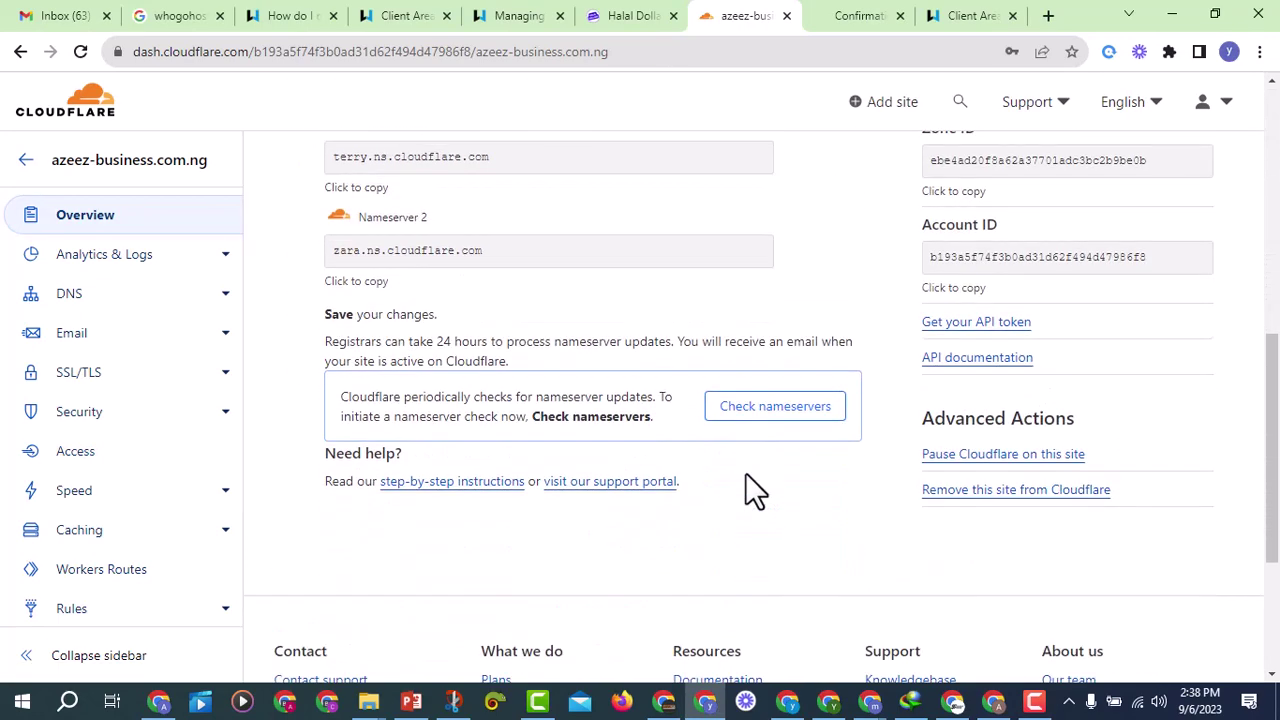
{"action": "scroll", "coordinate": [745, 472], "scroll_direction": "up", "scroll_amount": 2}
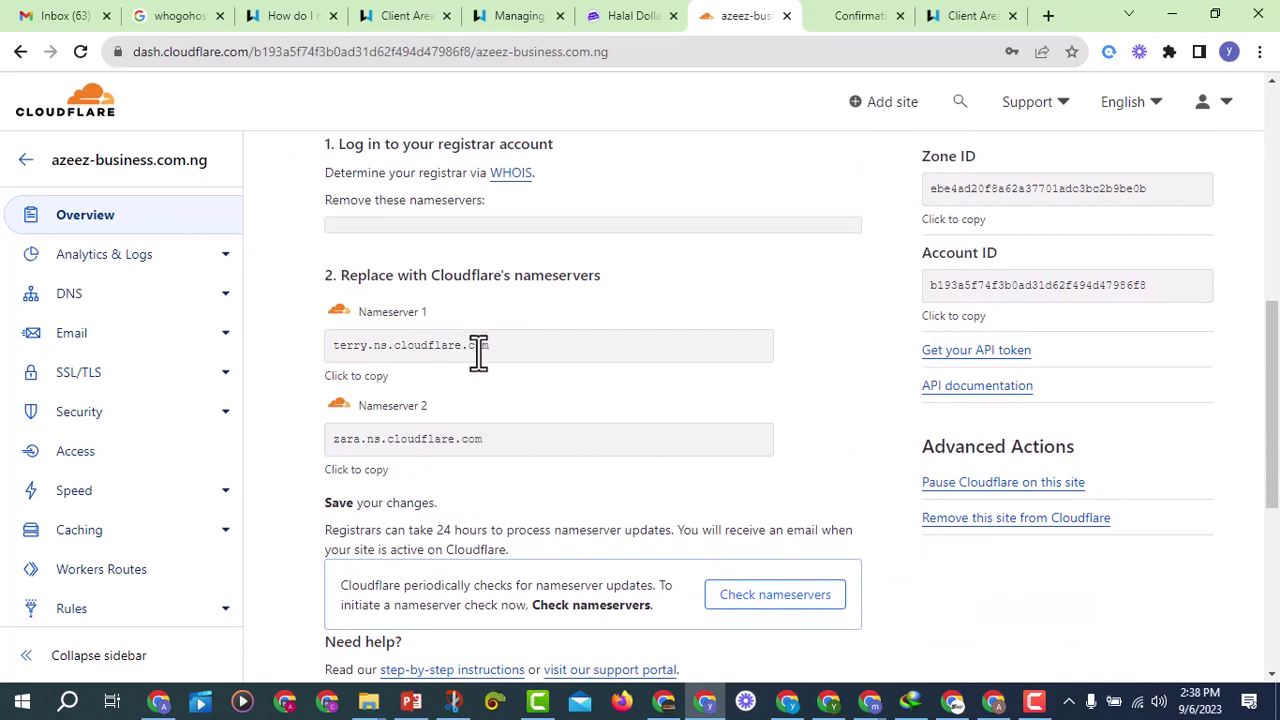
{"action": "scroll", "coordinate": [478, 350], "scroll_direction": "up", "scroll_amount": 1}
{"action": "left_click_drag", "start_coordinate": [514, 439], "coordinate": [329, 438]}
{"action": "key", "text": "ctrl+c"}
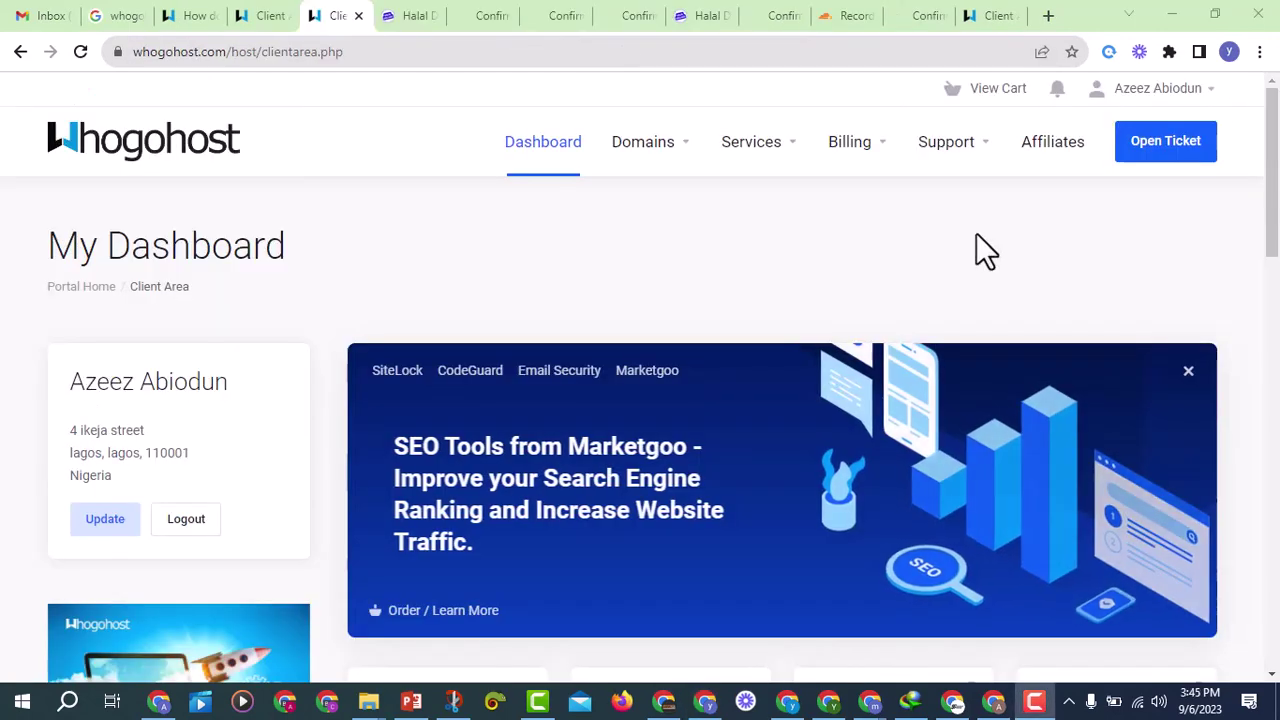
Step: Switch to the WhoGoHost client area and open the management page of azeez-business.com.ng from the domain list
{"action": "left_click", "coordinate": [650, 143]}
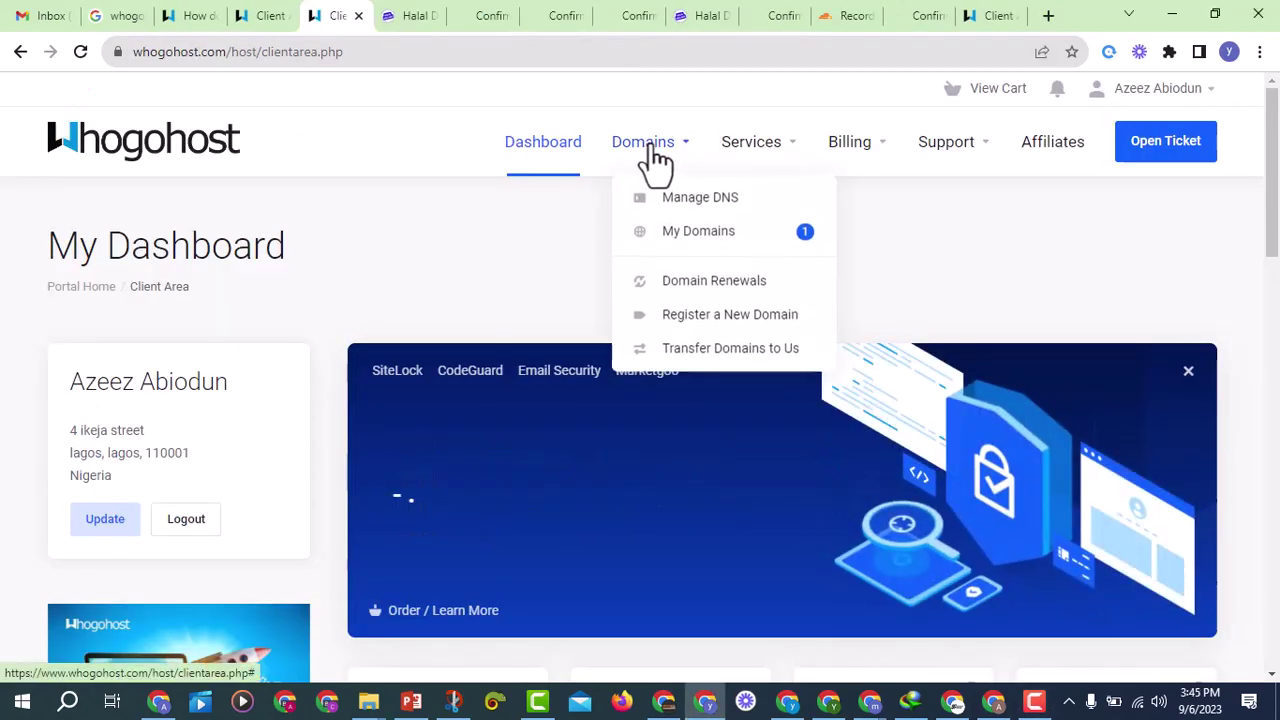
{"action": "left_click", "coordinate": [690, 232]}
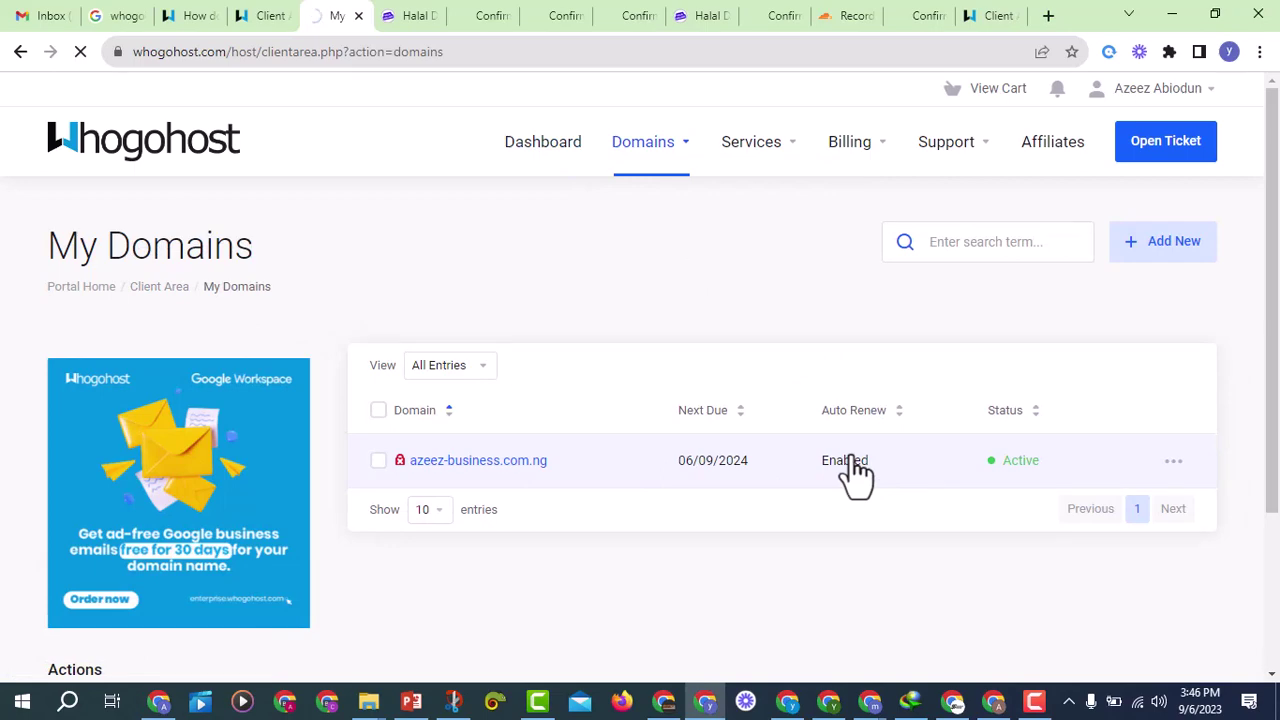
{"action": "scroll", "coordinate": [600, 470], "scroll_direction": "down", "scroll_amount": 1}
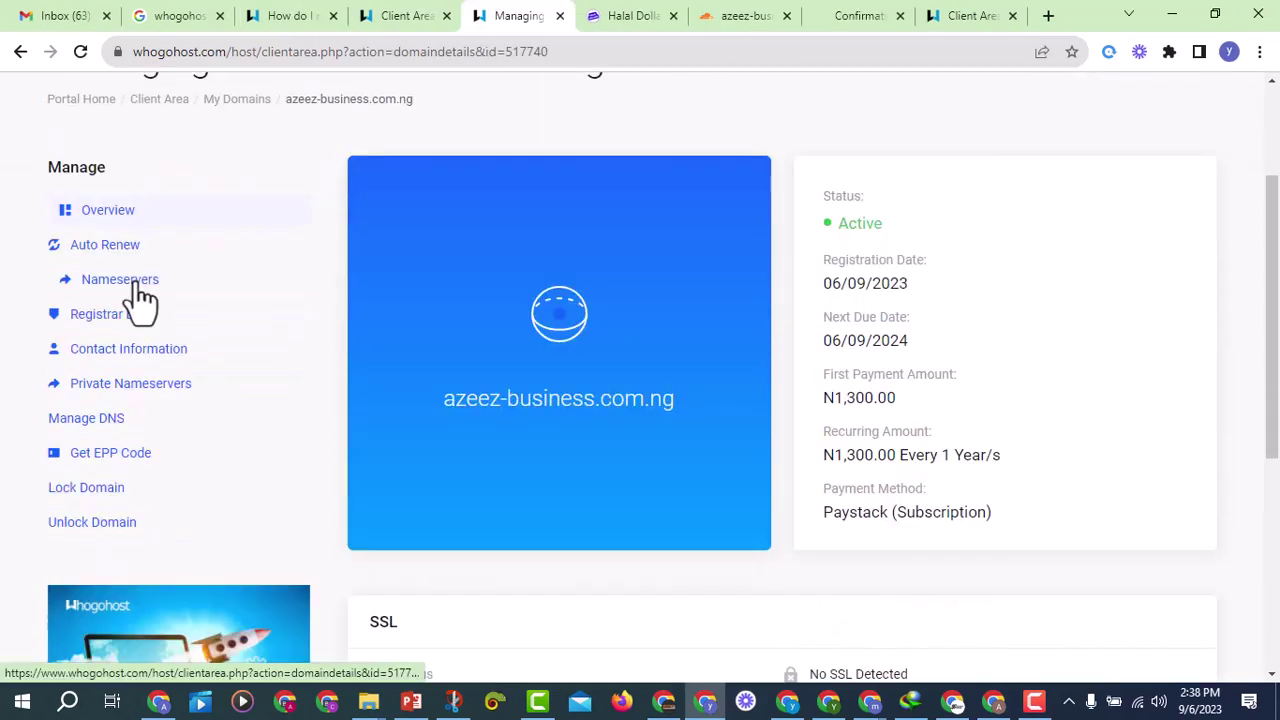
Step: Switch azeez-business.com.ng to custom nameservers and replace Nameserver 1 with the copied terry.ns.cloudflare.com
{"action": "left_click", "coordinate": [135, 290]}
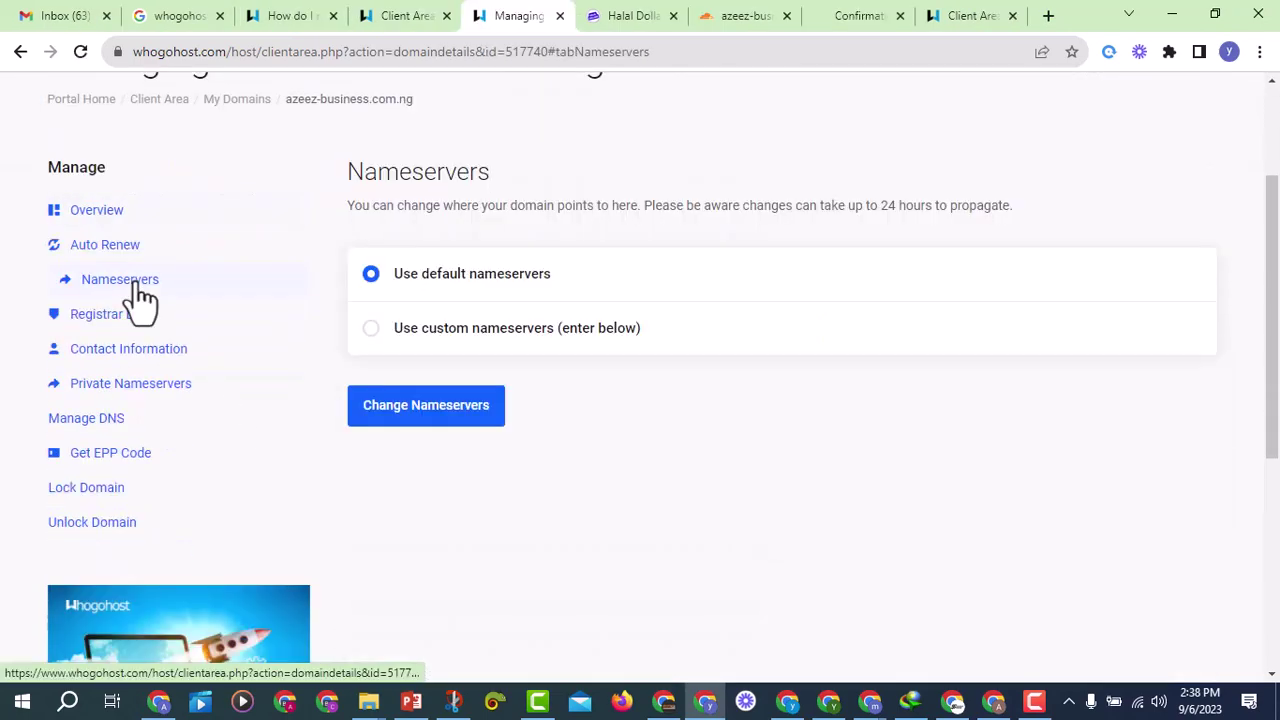
{"action": "left_click", "coordinate": [369, 330]}
{"action": "left_click_drag", "start_coordinate": [530, 433], "coordinate": [343, 440]}
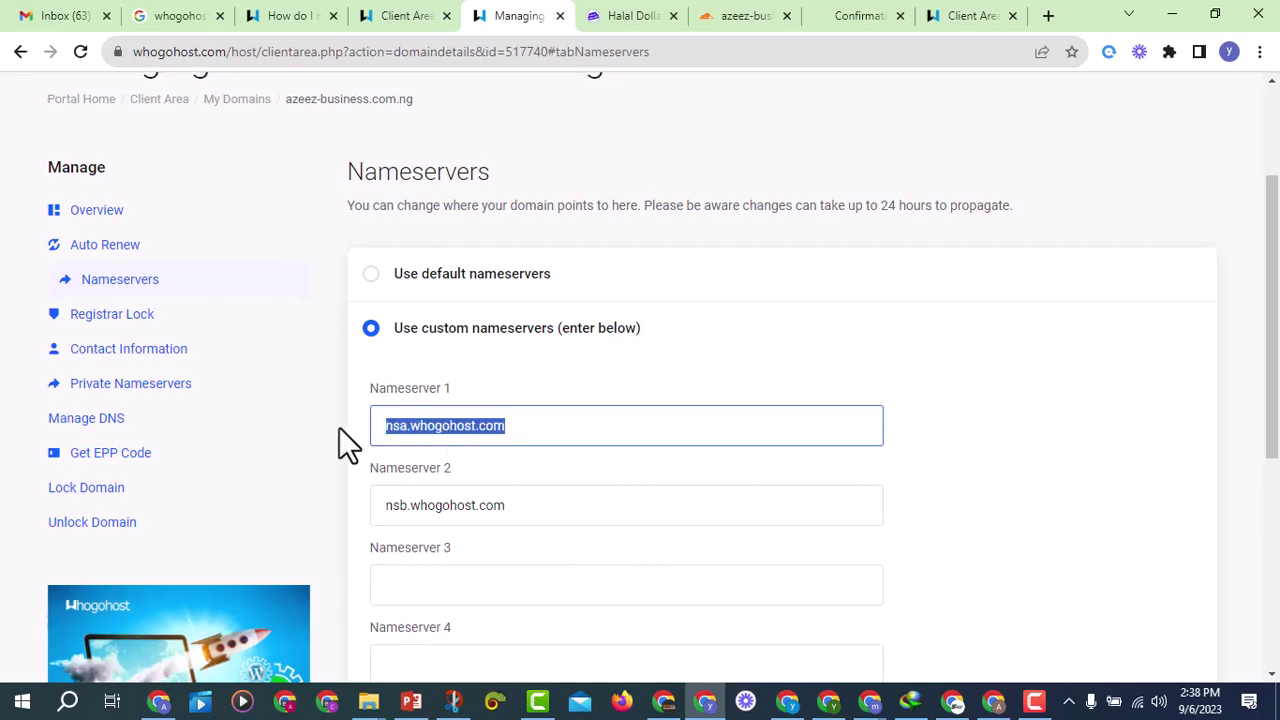
{"action": "right_click", "coordinate": [420, 428]}
{"action": "left_click", "coordinate": [501, 201]}
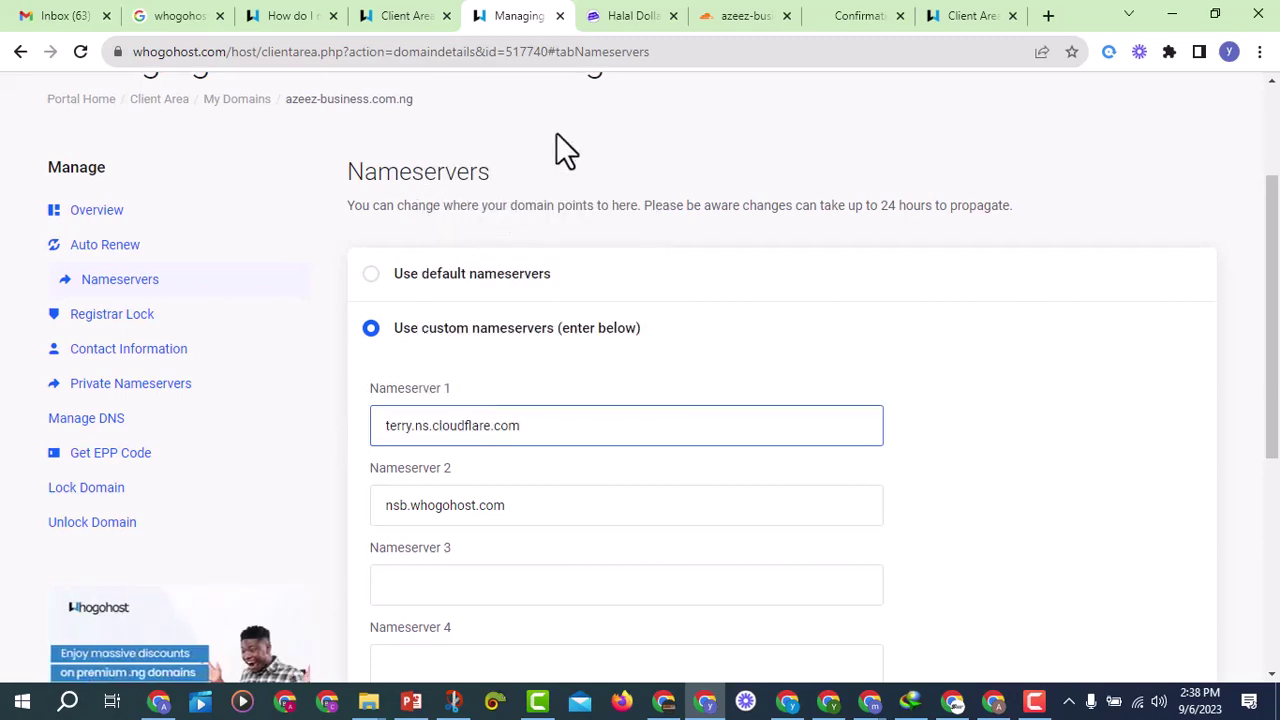
Step: Copy zara.ns.cloudflare.com from Cloudflare into Nameserver 2 of the WhoGoHost domain and save the nameserver change
{"action": "left_click", "coordinate": [723, 15]}
{"action": "scroll", "coordinate": [400, 452], "scroll_direction": "down", "scroll_amount": 1}
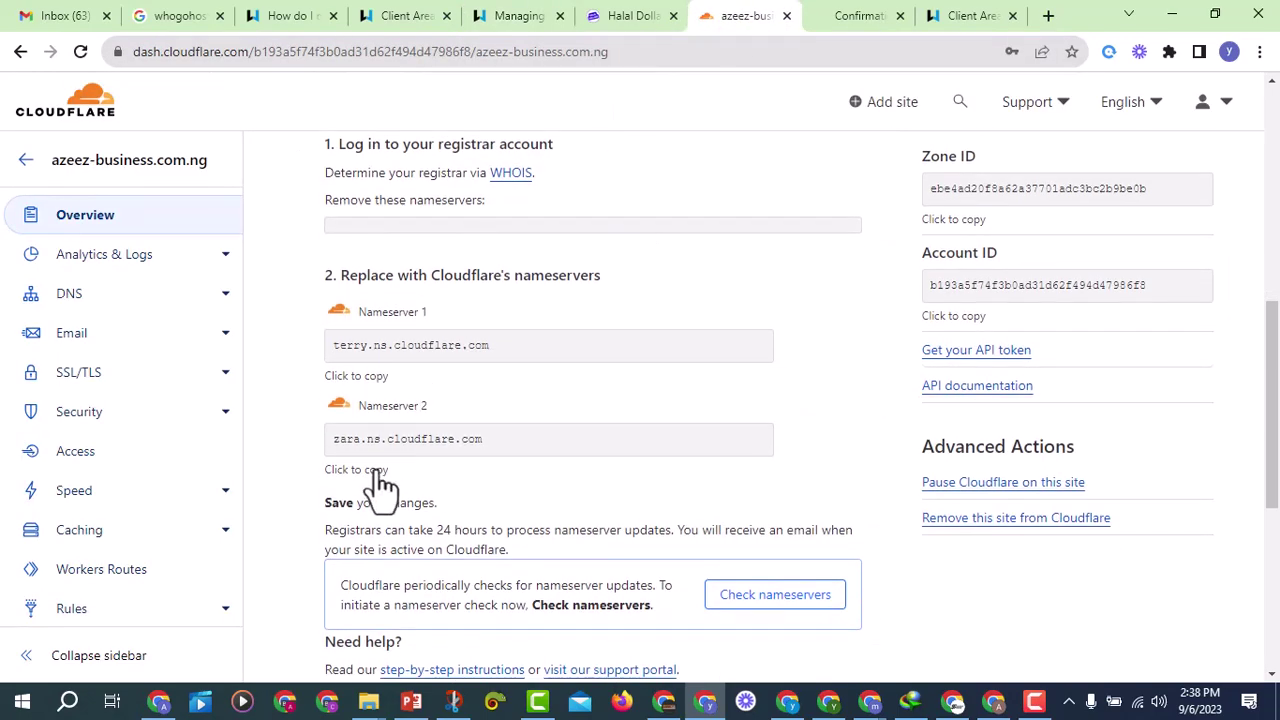
{"action": "left_click", "coordinate": [519, 15]}
{"action": "left_click_drag", "start_coordinate": [523, 506], "coordinate": [363, 507]}
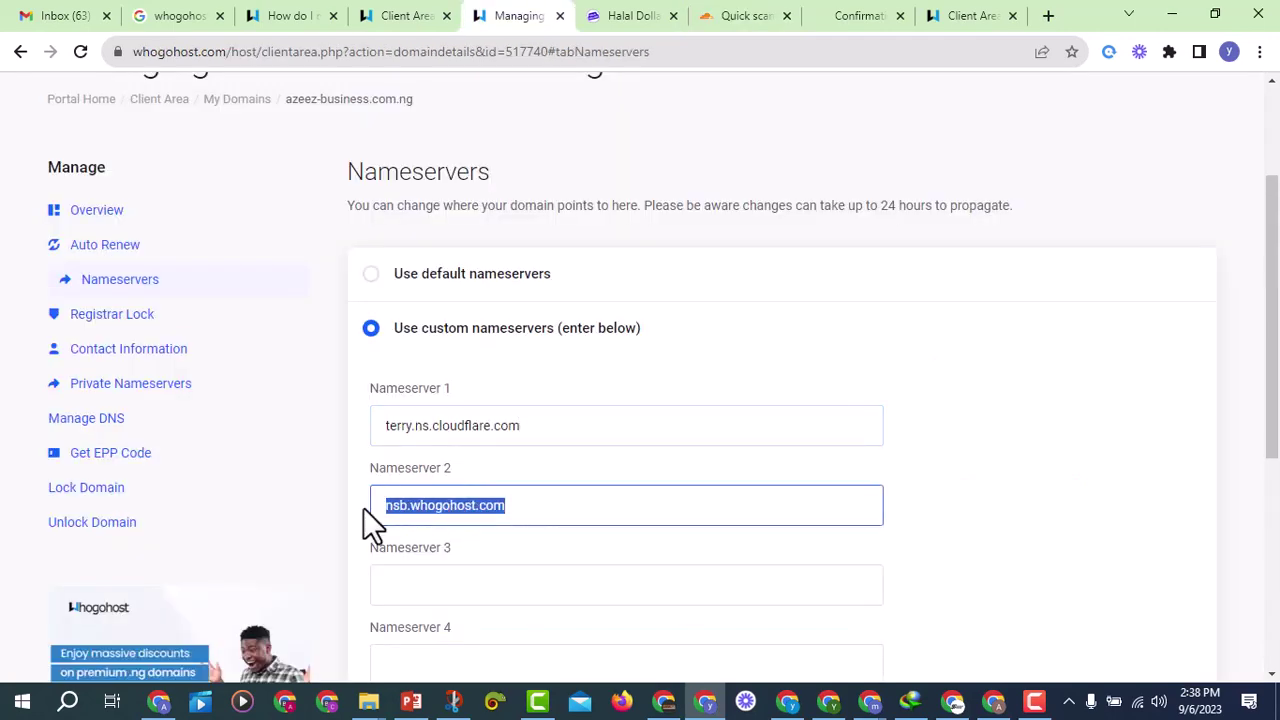
{"action": "right_click", "coordinate": [402, 507]}
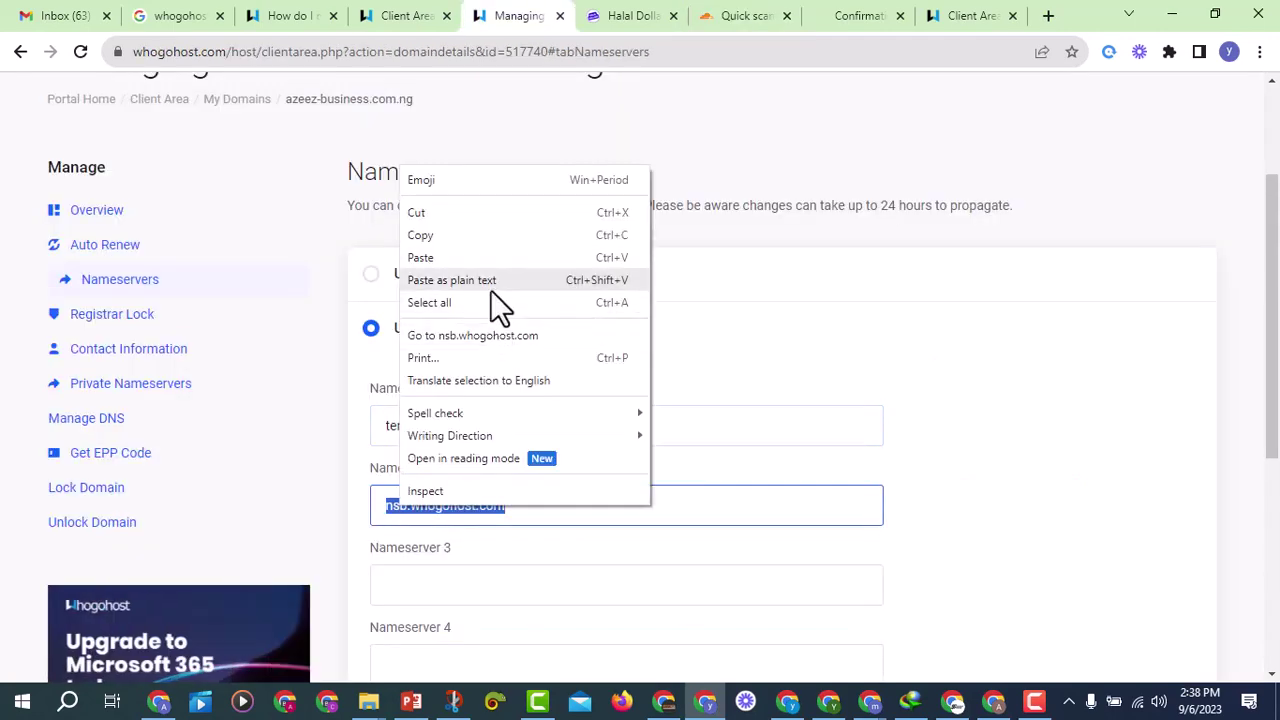
{"action": "left_click", "coordinate": [492, 284]}
{"action": "scroll", "coordinate": [600, 480], "scroll_direction": "down", "scroll_amount": 3}
{"action": "left_click", "coordinate": [472, 575]}
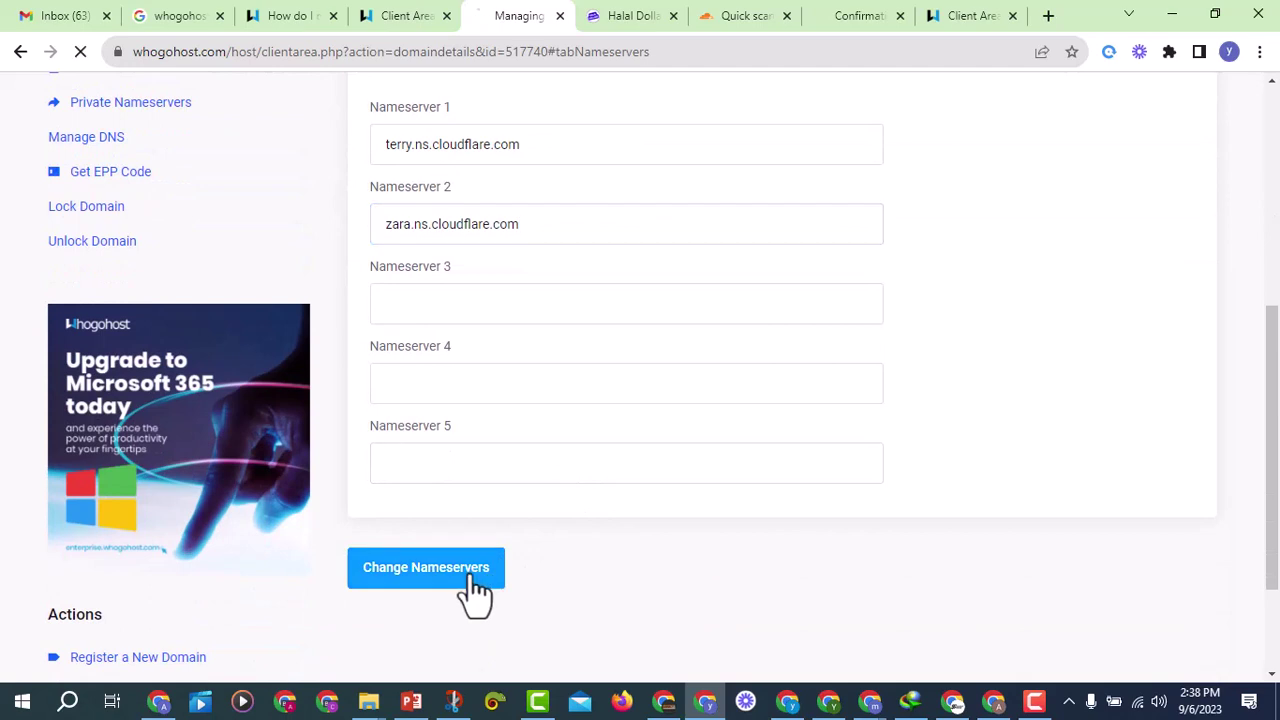
{"action": "scroll", "coordinate": [730, 447], "scroll_direction": "up", "scroll_amount": 1}
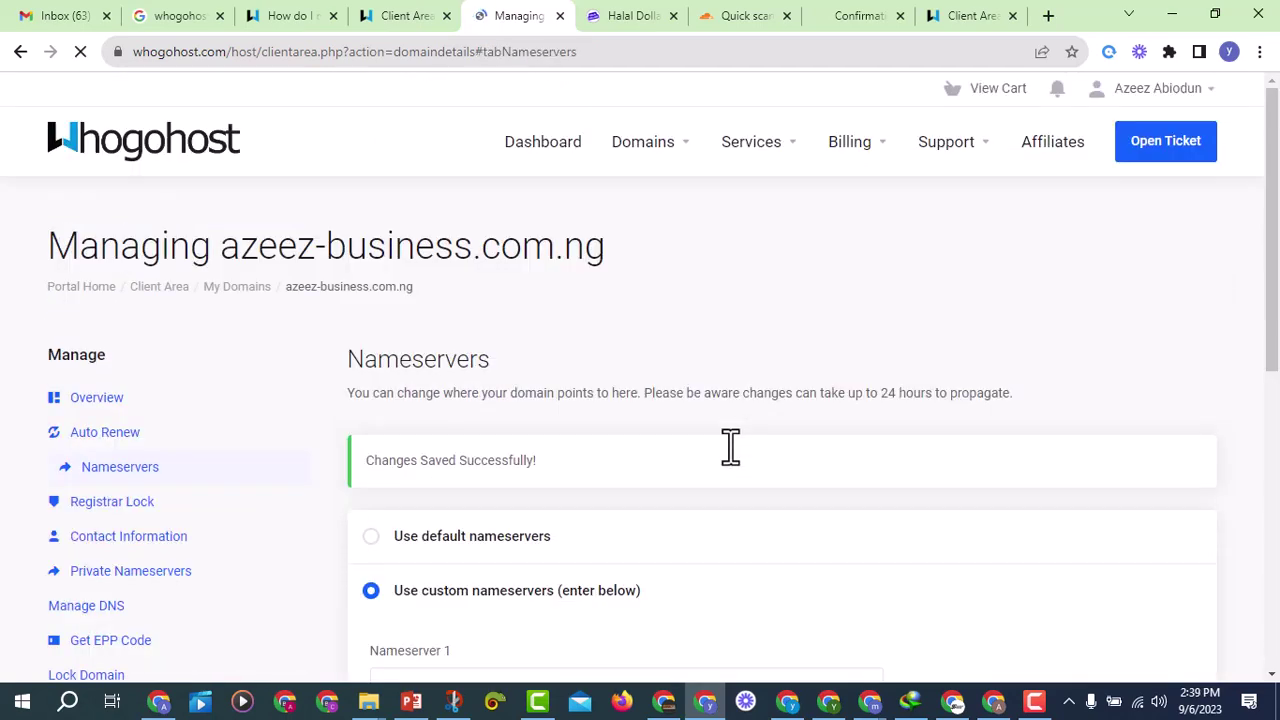
{"action": "scroll", "coordinate": [730, 447], "scroll_direction": "down", "scroll_amount": 2}
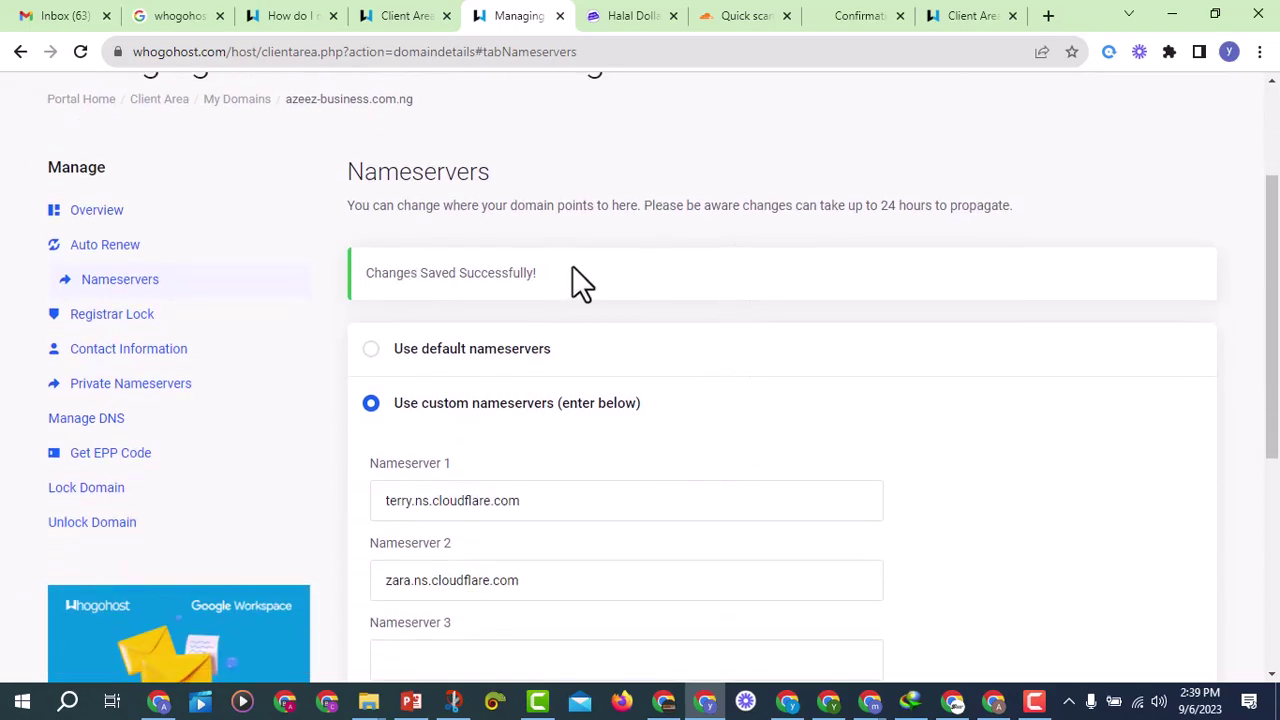
Step: Switch to Cloudflare, review the scanned DNS records of azeez-business.com.ng and continue to the nameserver instructions
{"action": "left_click", "coordinate": [737, 15]}
{"action": "scroll", "coordinate": [596, 450], "scroll_direction": "up", "scroll_amount": 2}
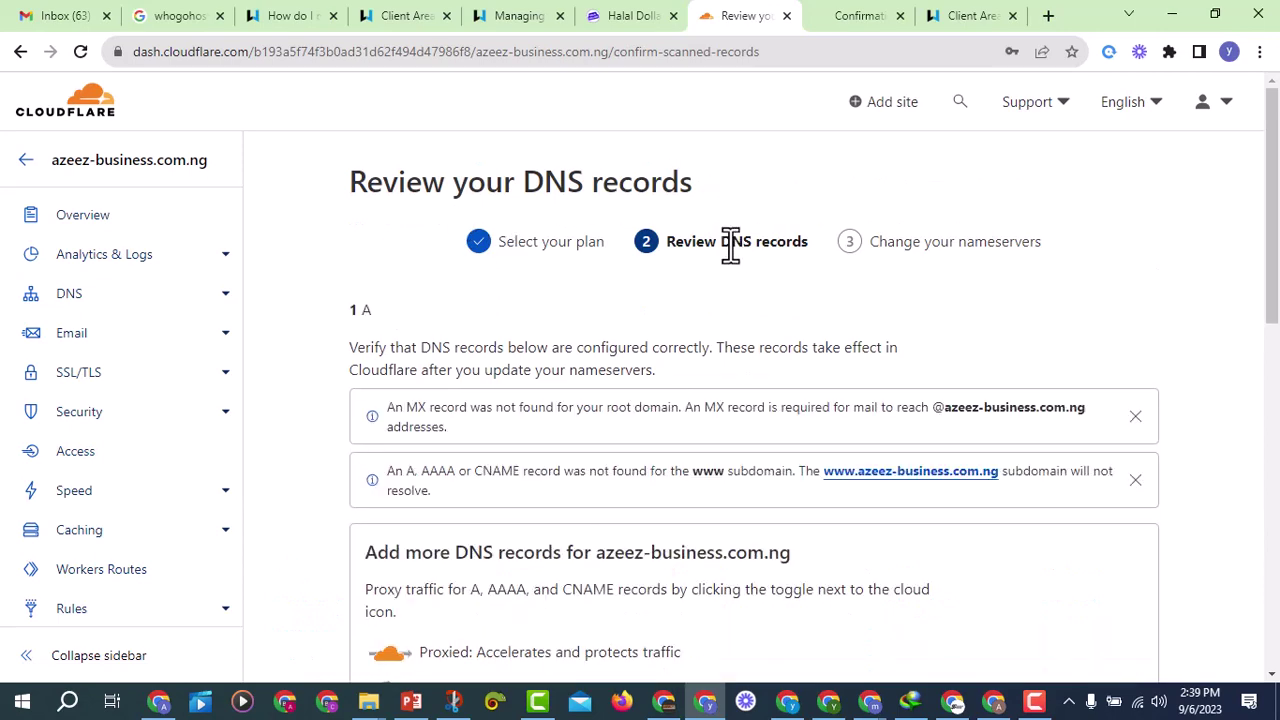
{"action": "scroll", "coordinate": [724, 384], "scroll_direction": "down", "scroll_amount": 2}
{"action": "scroll", "coordinate": [722, 385], "scroll_direction": "down", "scroll_amount": 4}
{"action": "scroll", "coordinate": [707, 390], "scroll_direction": "up", "scroll_amount": 3}
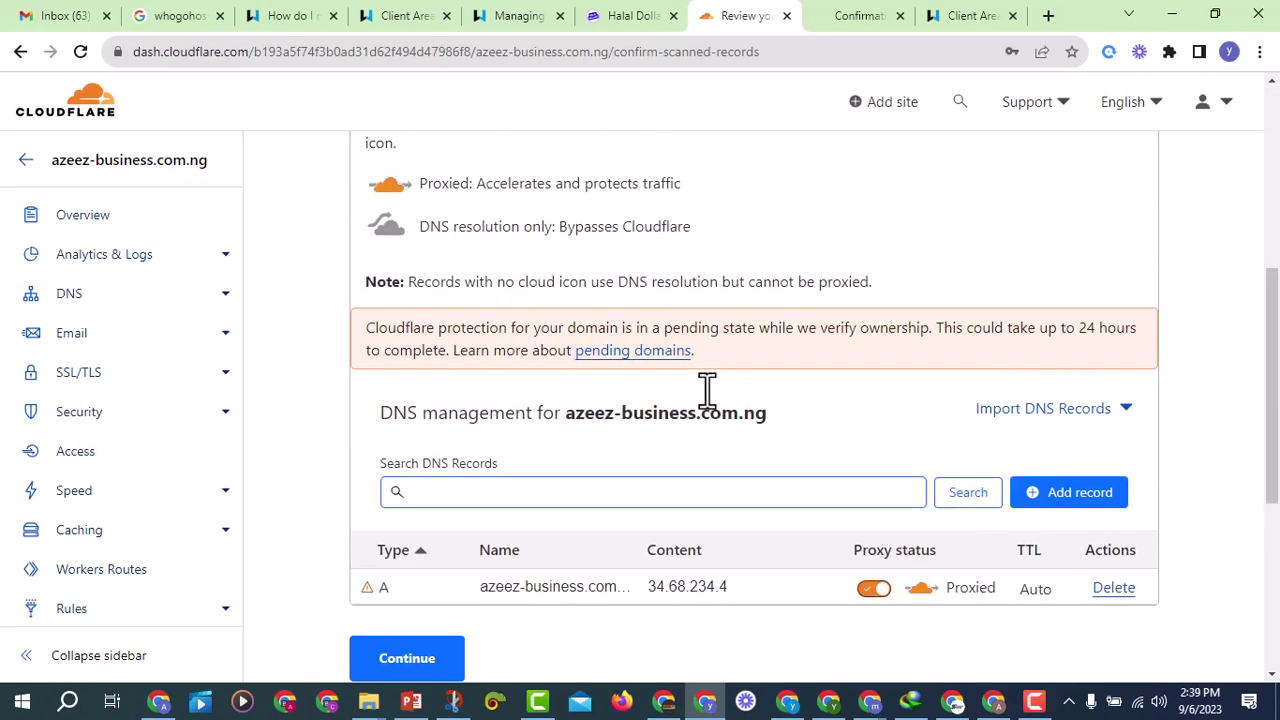
{"action": "scroll", "coordinate": [697, 393], "scroll_direction": "up", "scroll_amount": 3}
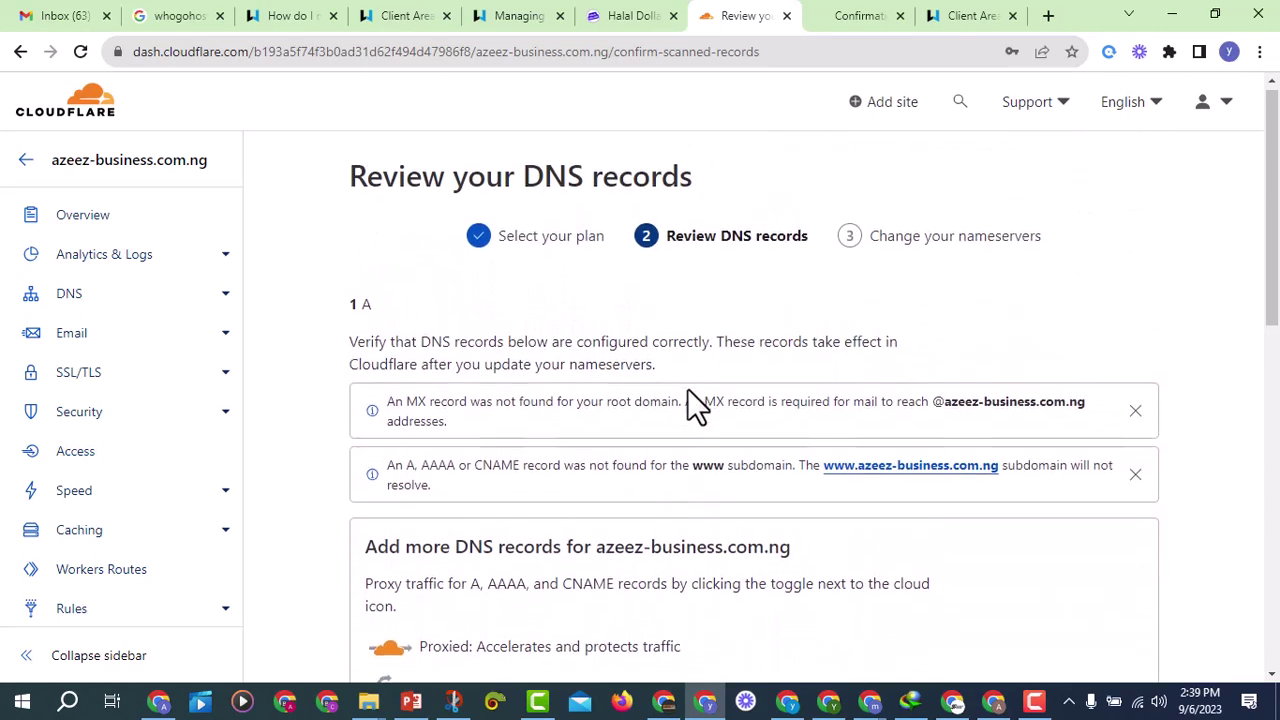
{"action": "scroll", "coordinate": [688, 398], "scroll_direction": "down", "scroll_amount": 6}
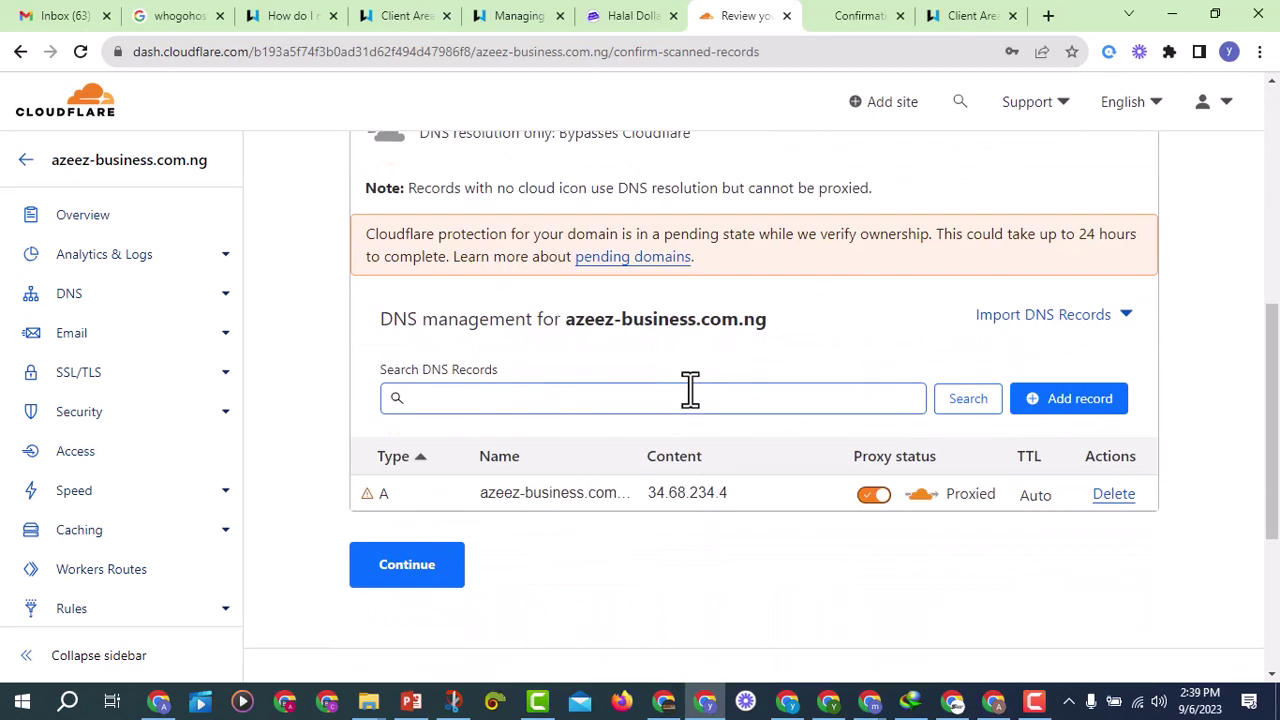
{"action": "left_click", "coordinate": [428, 572]}
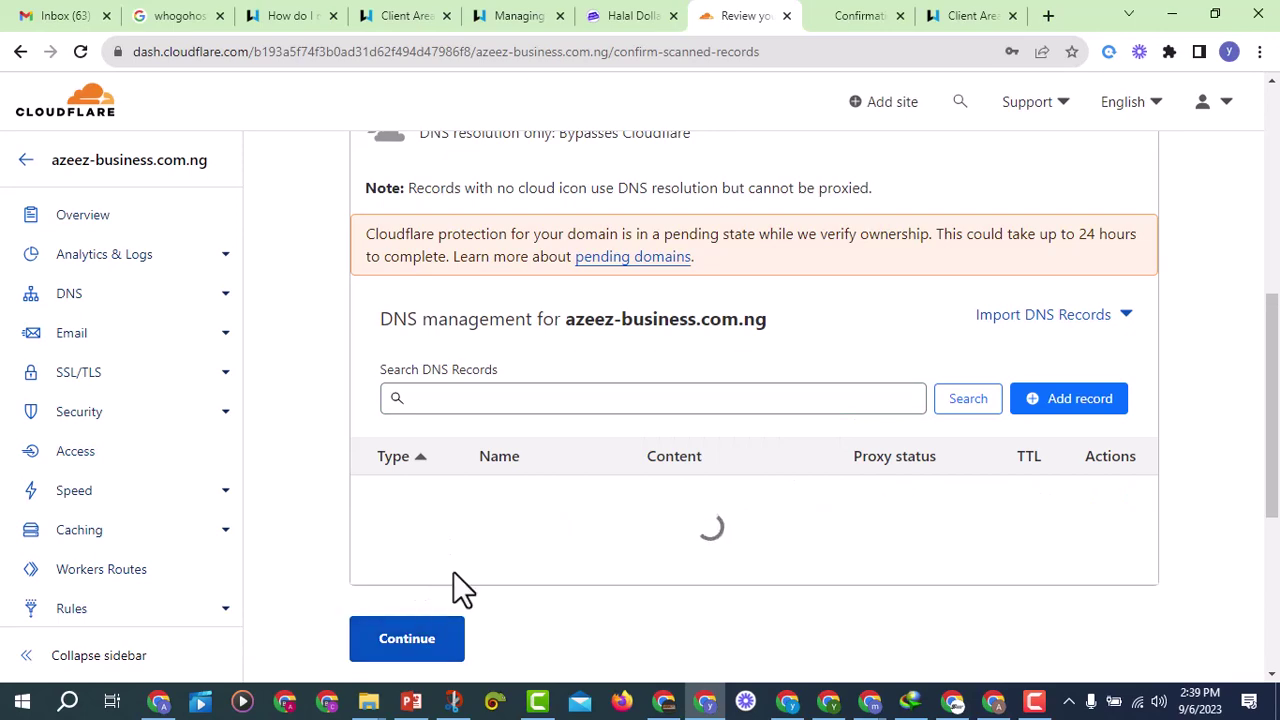
Step: Confirm in Cloudflare's setup instructions that the nameservers are changed and request a nameserver check
{"action": "scroll", "coordinate": [465, 560], "scroll_direction": "down", "scroll_amount": 4}
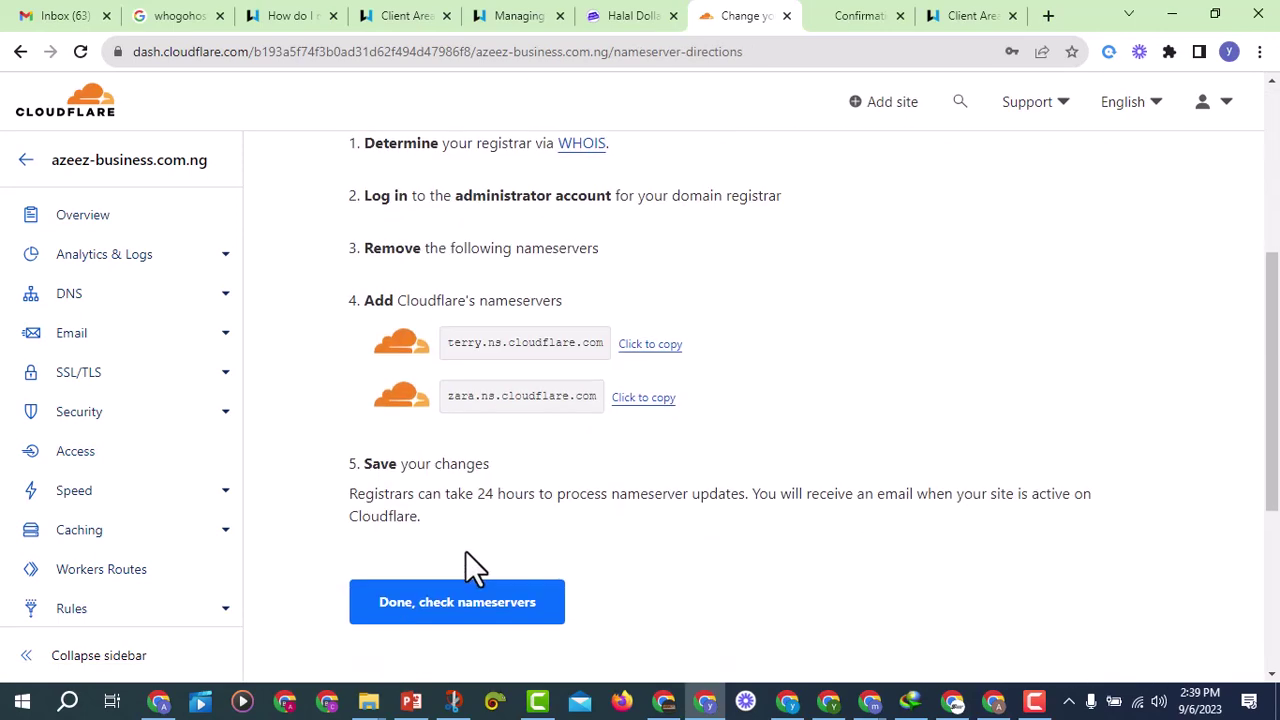
{"action": "scroll", "coordinate": [465, 551], "scroll_direction": "down", "scroll_amount": 3}
{"action": "left_click", "coordinate": [483, 345]}
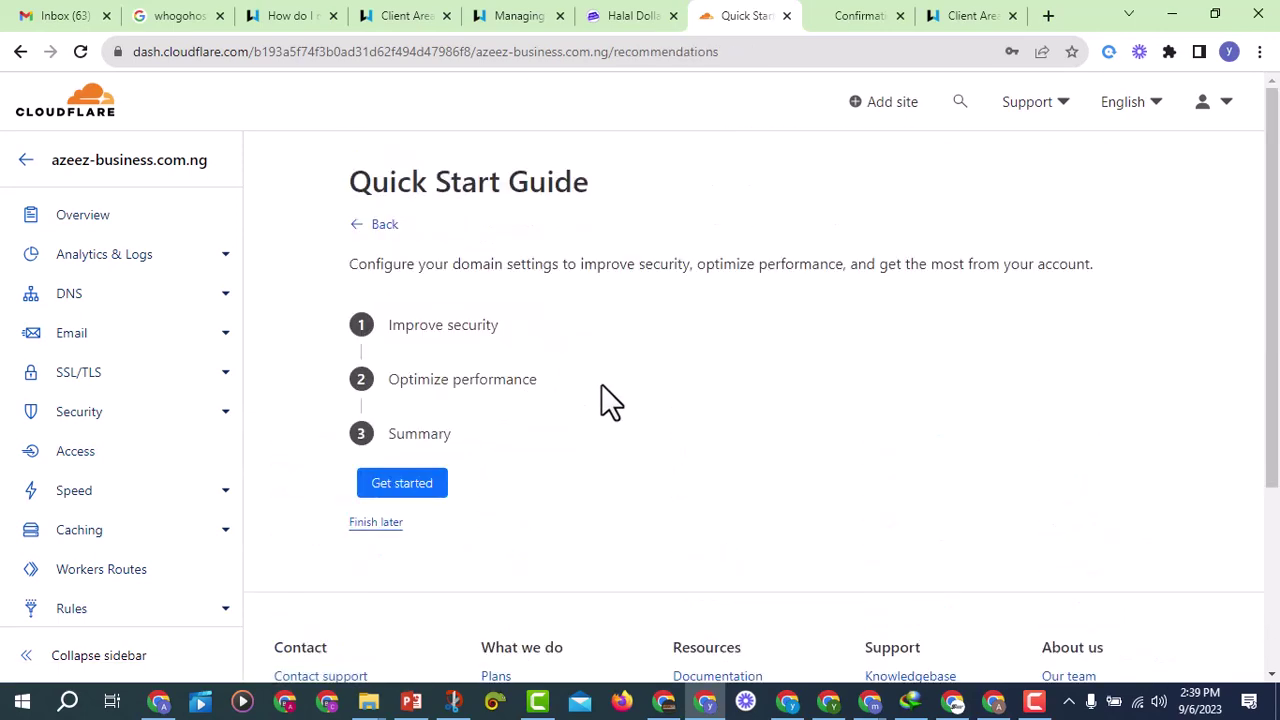
Step: Start the Quick Start Guide and save Automatic HTTPS Rewrites as enabled
{"action": "left_click", "coordinate": [418, 490]}
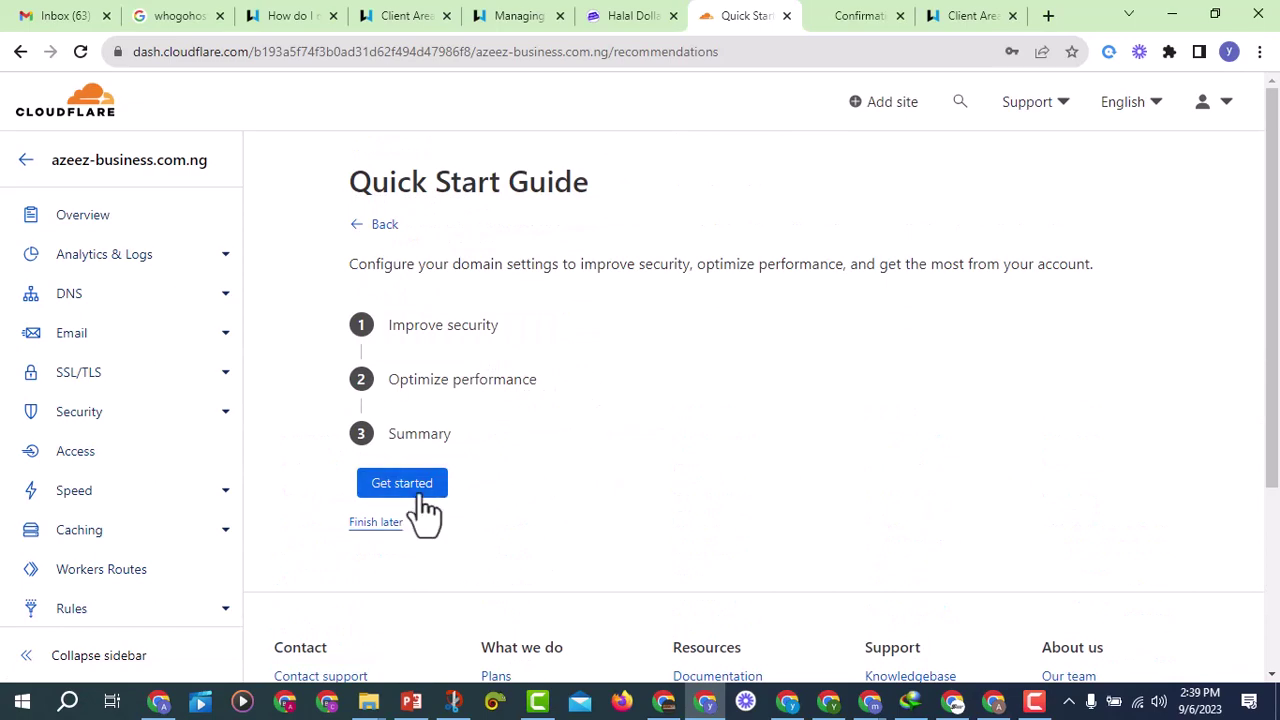
{"action": "scroll", "coordinate": [486, 480], "scroll_direction": "down", "scroll_amount": 3}
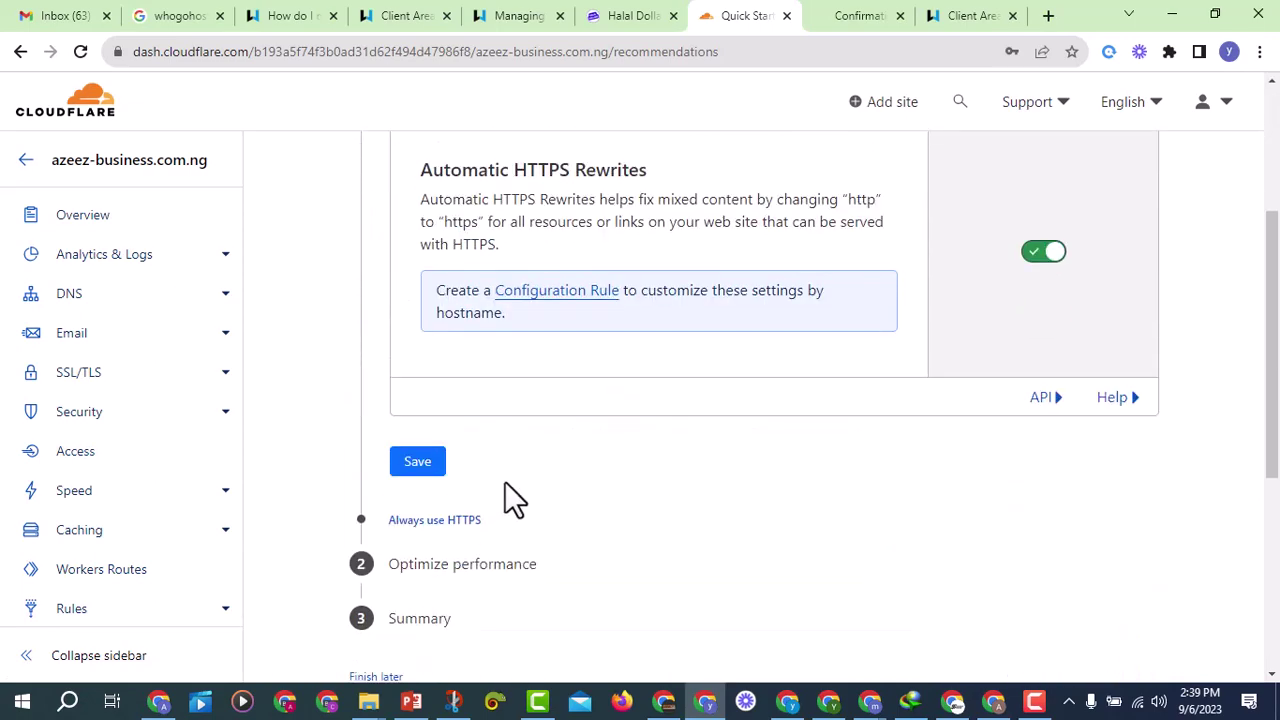
{"action": "scroll", "coordinate": [504, 481], "scroll_direction": "down", "scroll_amount": 3}
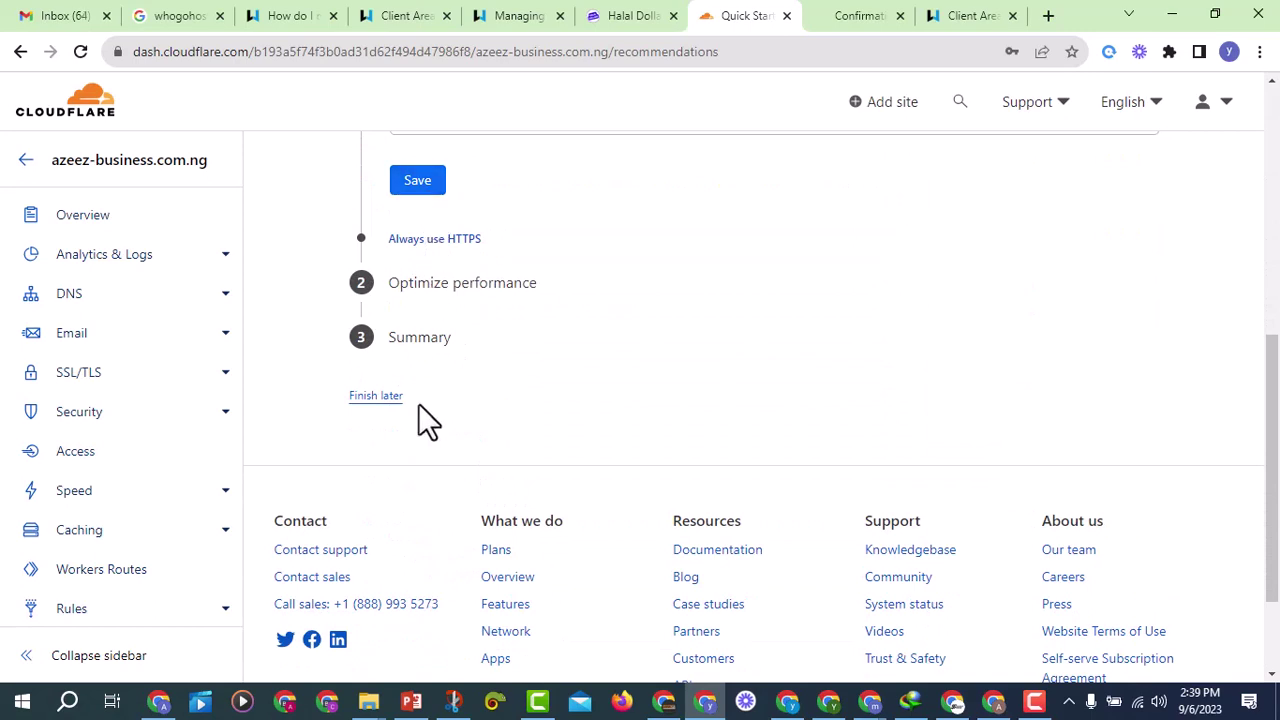
{"action": "scroll", "coordinate": [418, 404], "scroll_direction": "up", "scroll_amount": 2}
{"action": "left_click", "coordinate": [418, 368]}
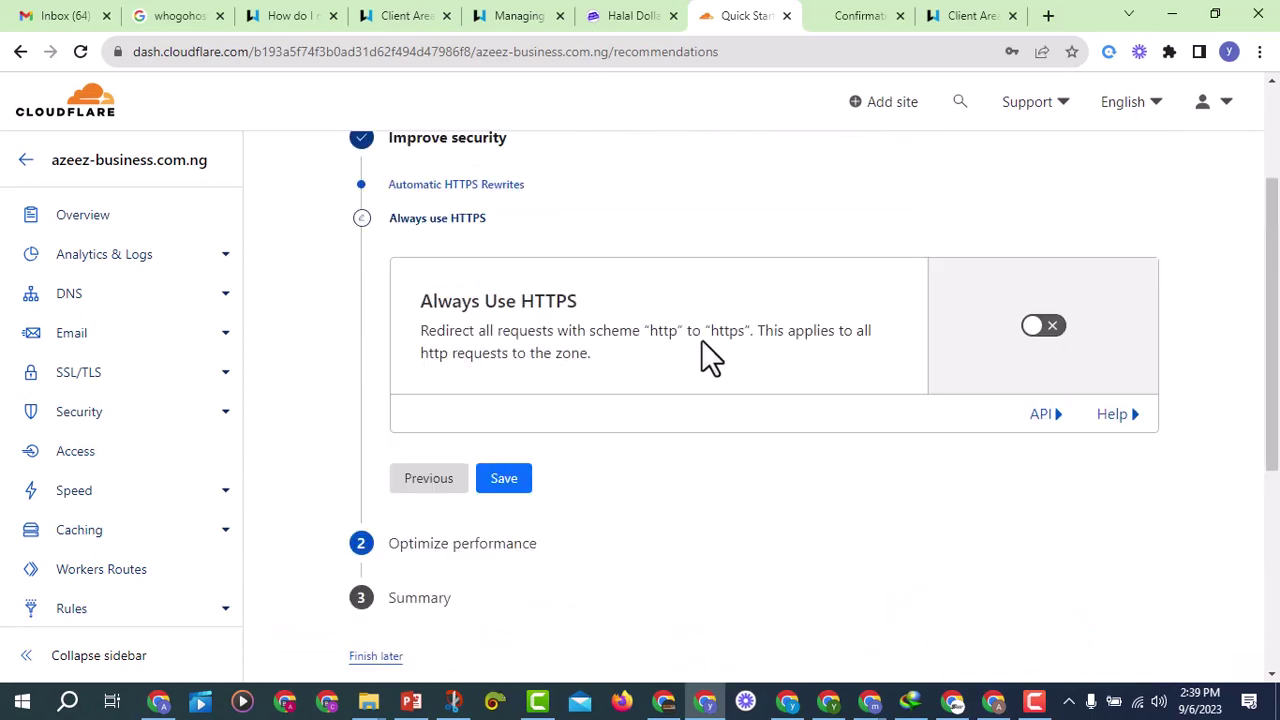
Step: Turn on Always Use HTTPS, save it along with the enabled Brotli setting, and finish the Quick Start Guide
{"action": "left_click", "coordinate": [1046, 336]}
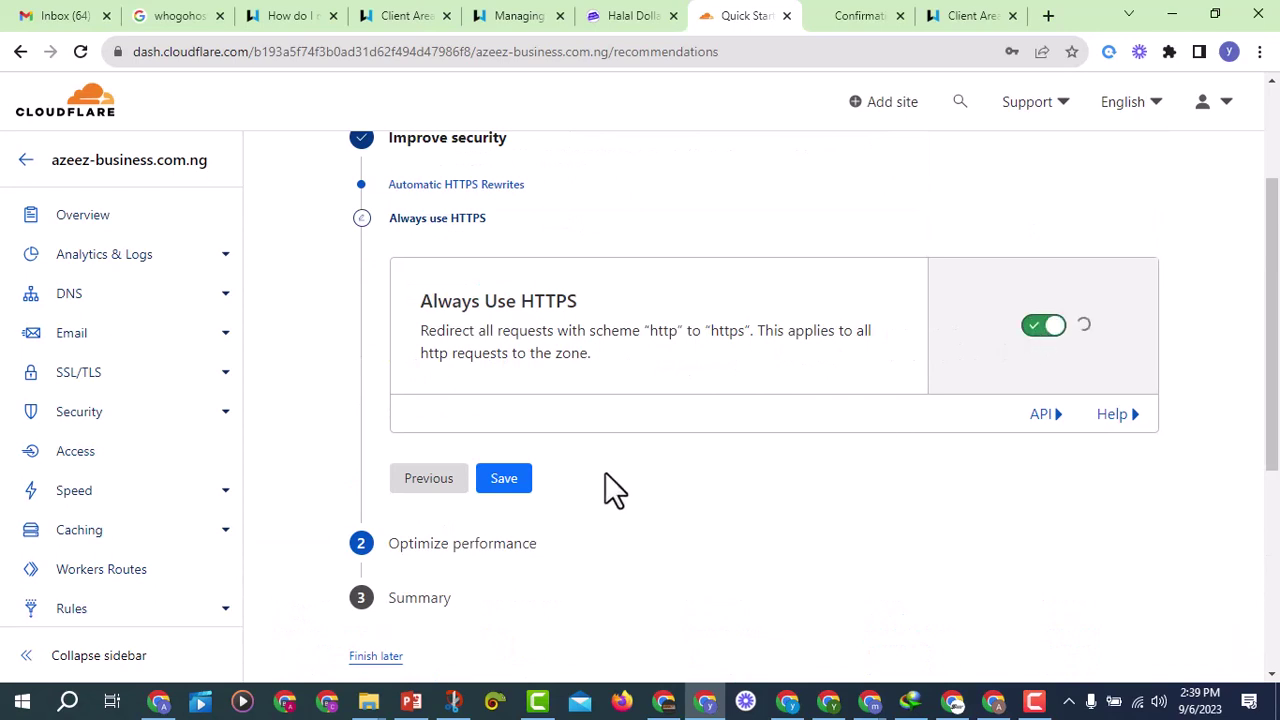
{"action": "left_click", "coordinate": [502, 514]}
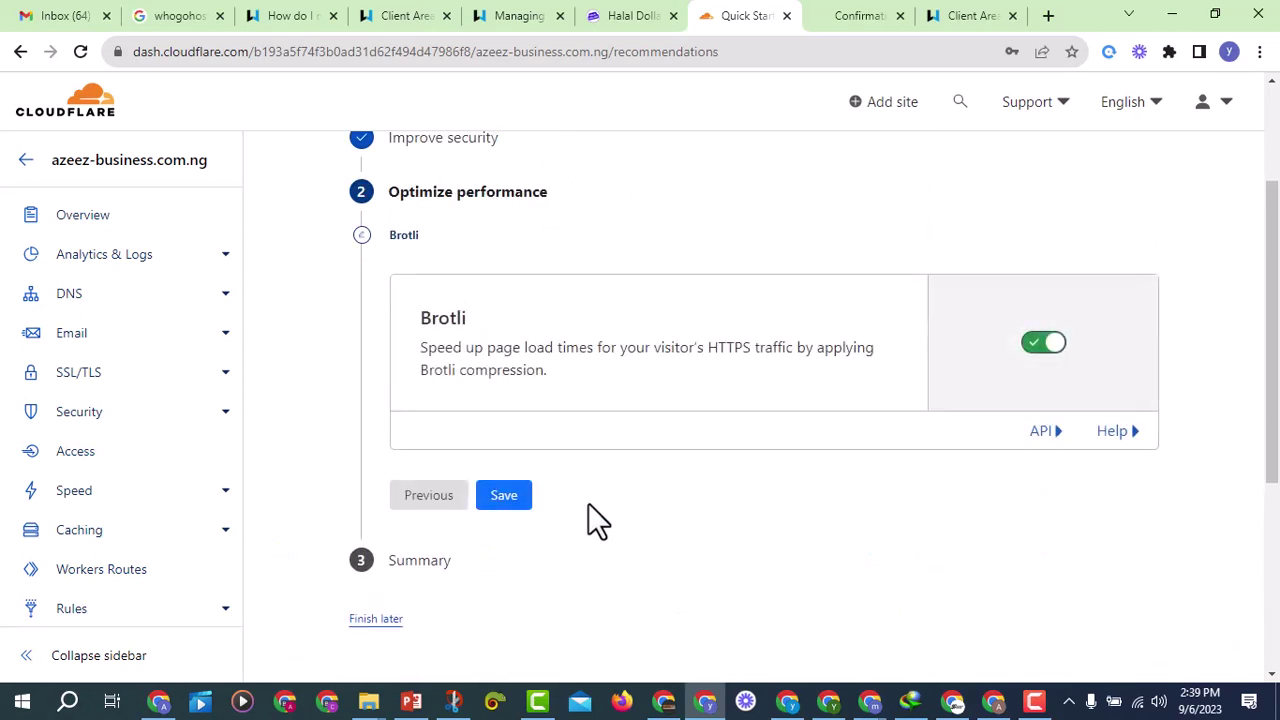
{"action": "left_click", "coordinate": [503, 505]}
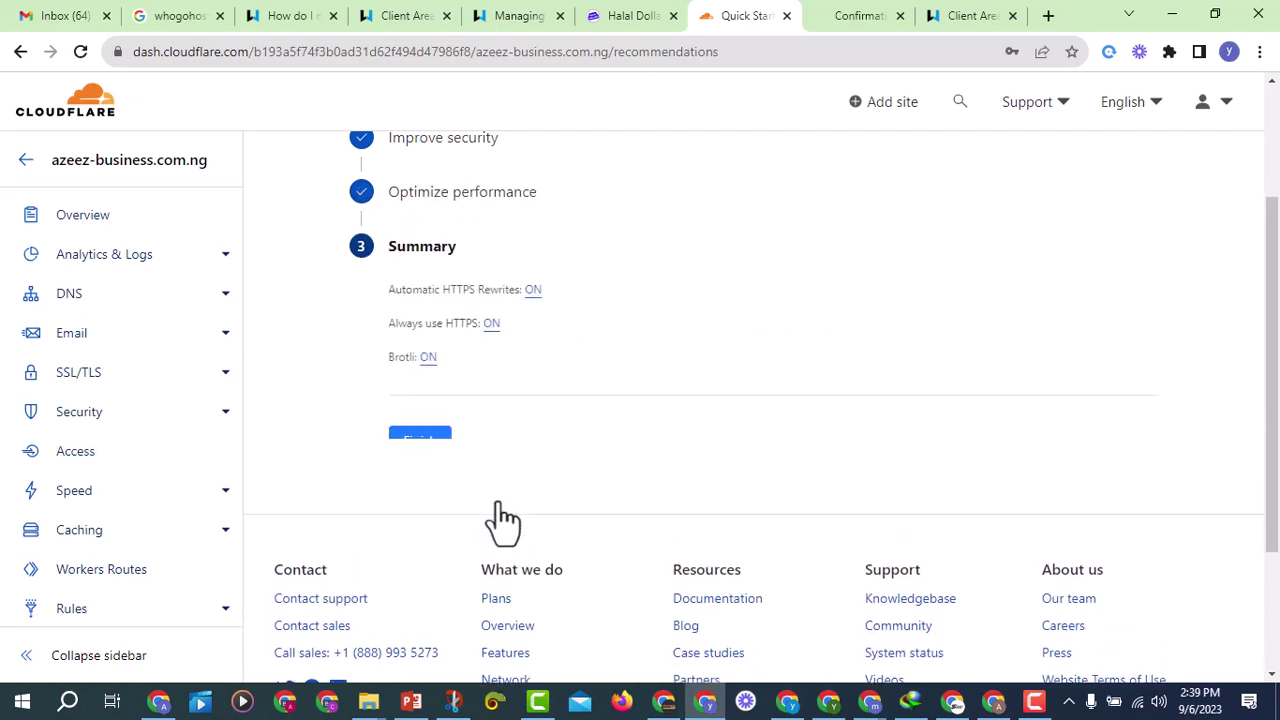
{"action": "left_click", "coordinate": [430, 449]}
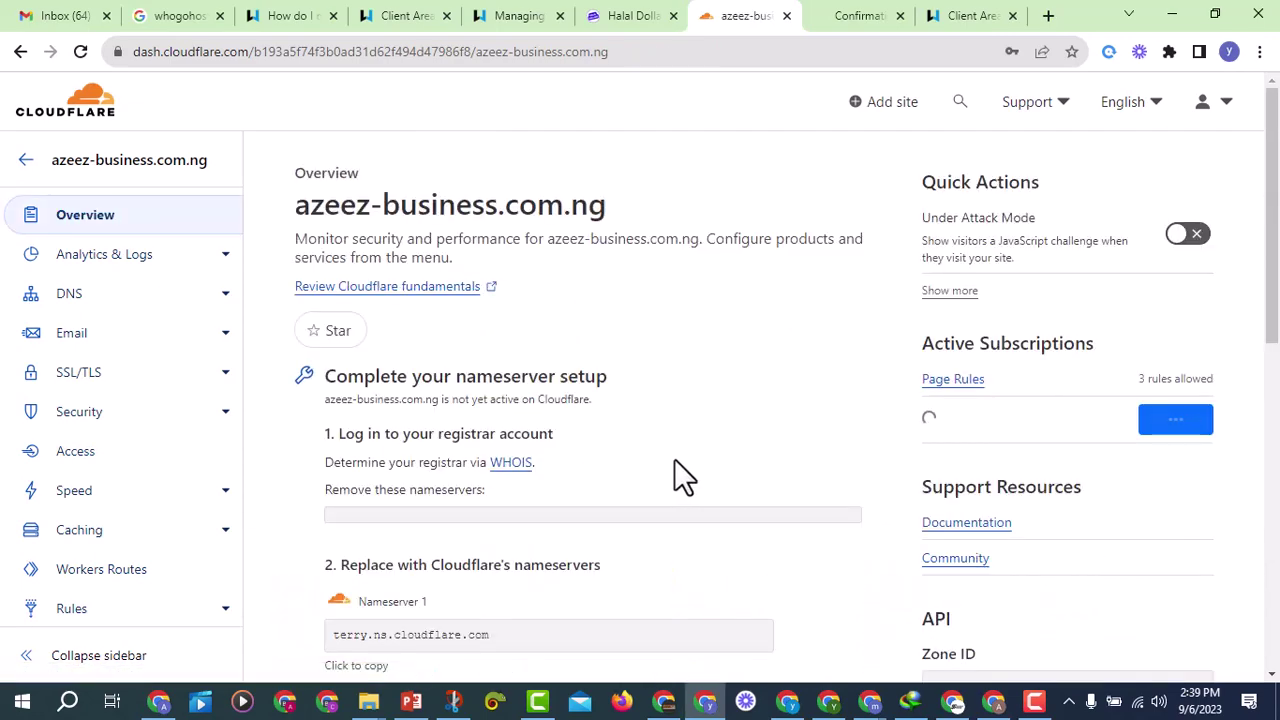
Step: Look over the site's overview and open the DNS records management for azeez-business.com.ng
{"action": "scroll", "coordinate": [674, 458], "scroll_direction": "down", "scroll_amount": 4}
{"action": "scroll", "coordinate": [674, 460], "scroll_direction": "down", "scroll_amount": 3}
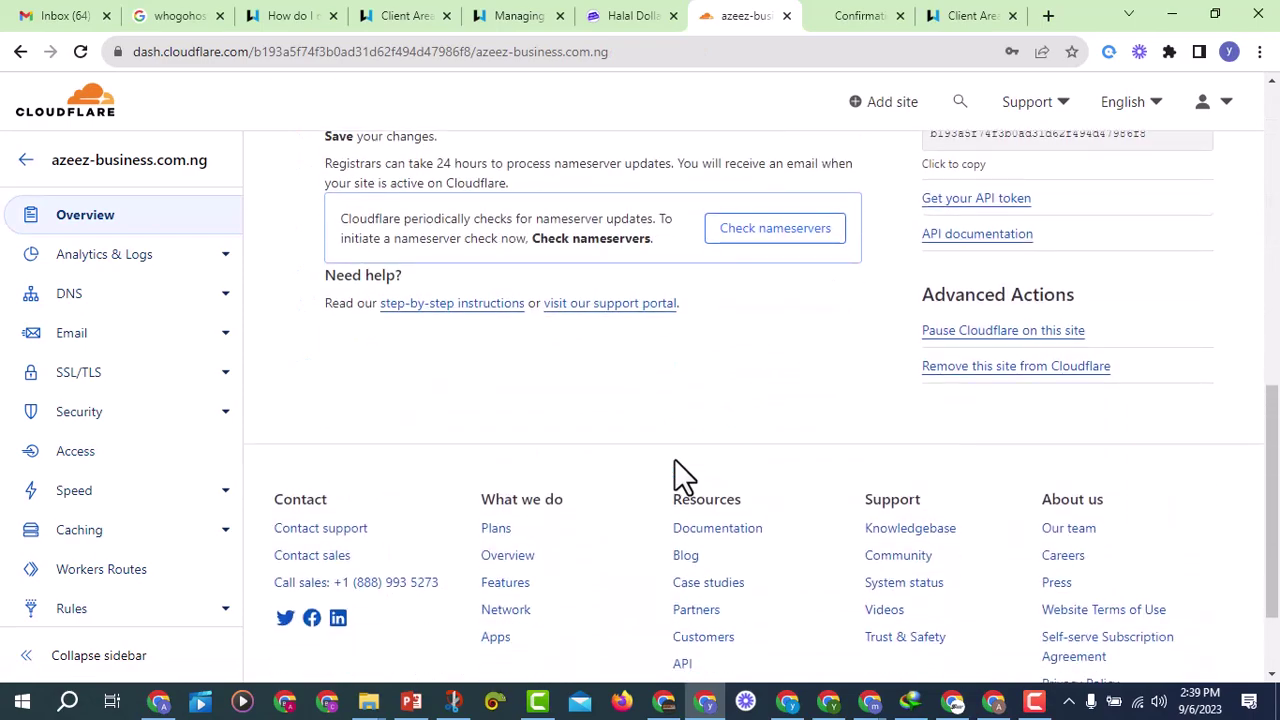
{"action": "scroll", "coordinate": [674, 460], "scroll_direction": "up", "scroll_amount": 5}
{"action": "scroll", "coordinate": [674, 458], "scroll_direction": "up", "scroll_amount": 3}
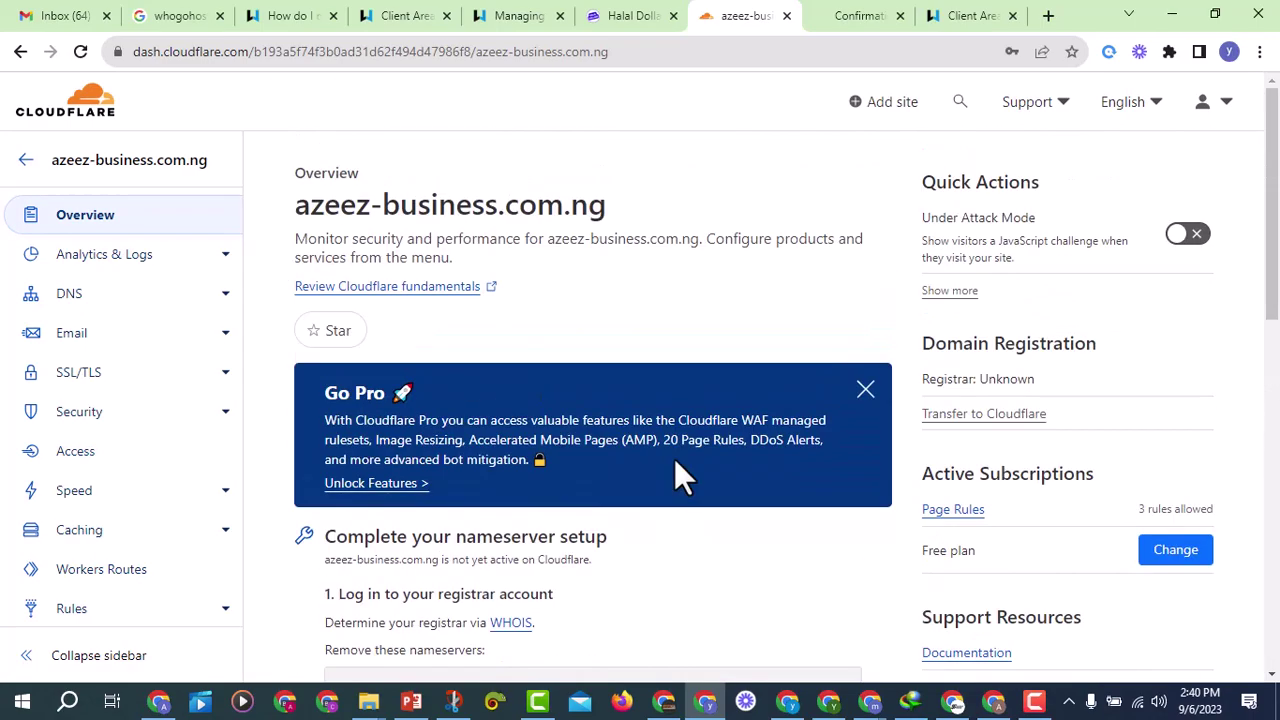
{"action": "scroll", "coordinate": [674, 458], "scroll_direction": "down", "scroll_amount": 2}
{"action": "scroll", "coordinate": [674, 478], "scroll_direction": "up", "scroll_amount": 2}
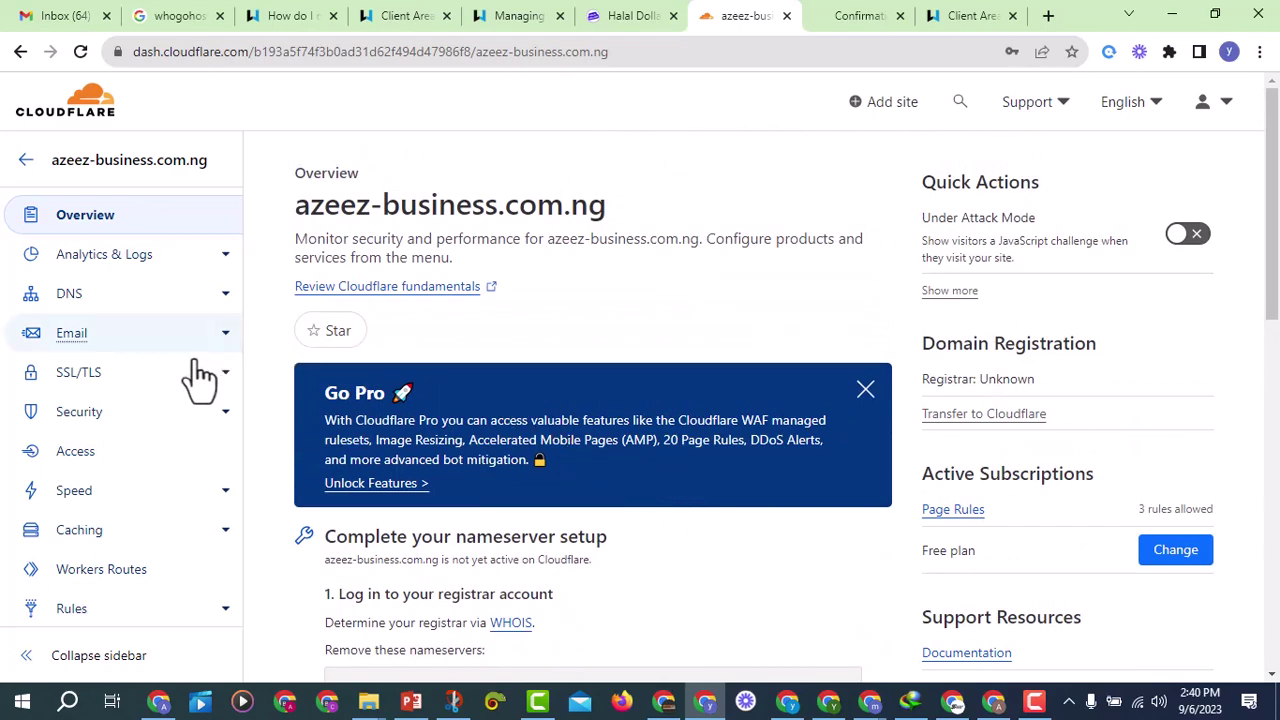
{"action": "left_click", "coordinate": [125, 310]}
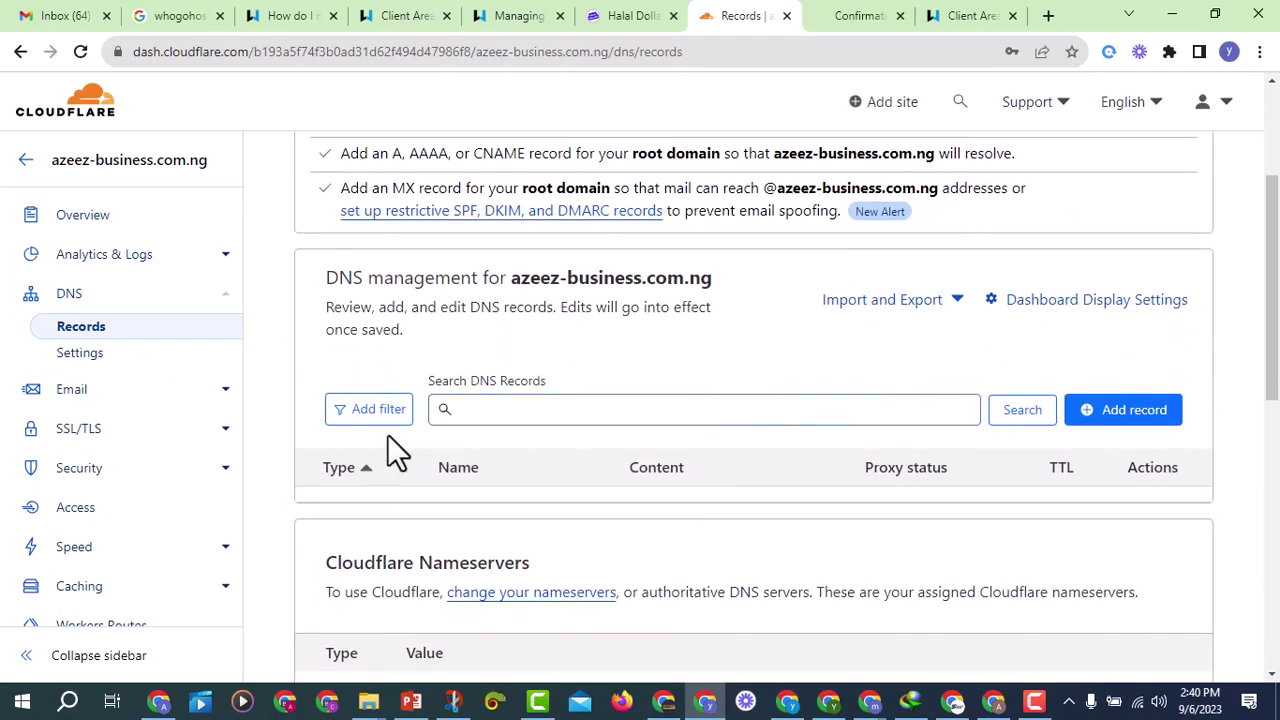
{"action": "left_click_drag", "start_coordinate": [330, 285], "coordinate": [734, 297]}
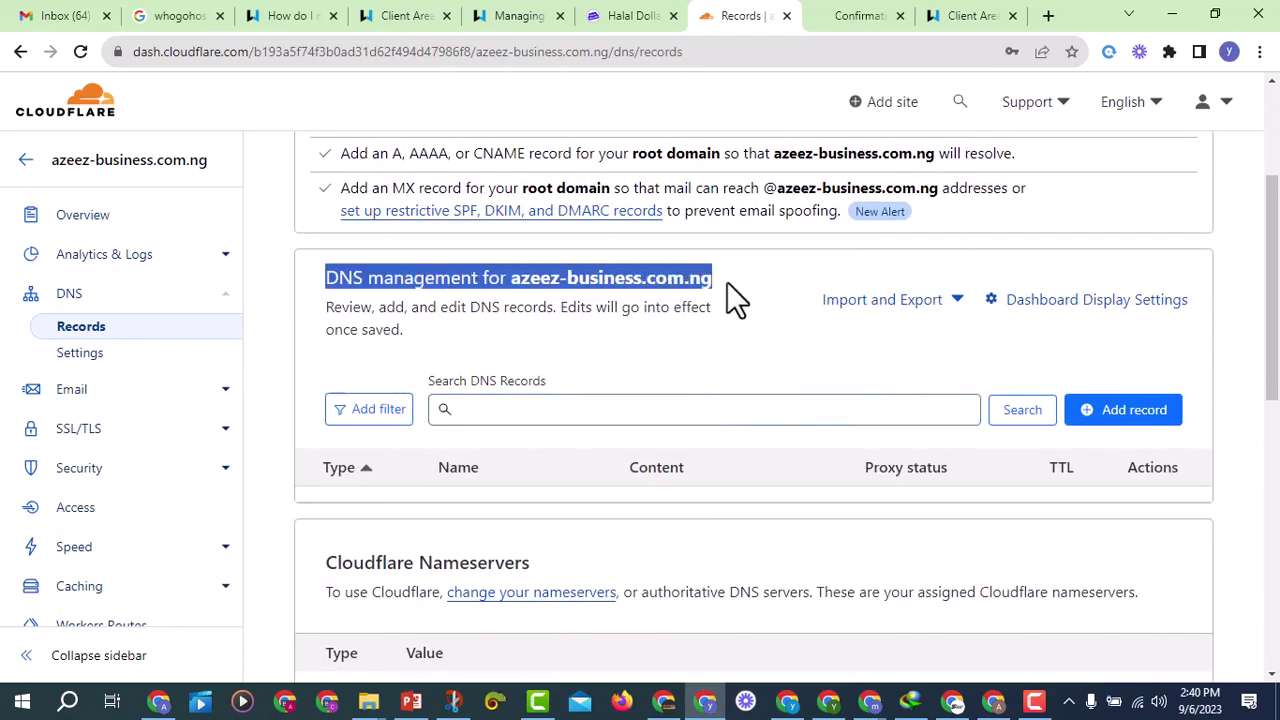
{"action": "left_click", "coordinate": [697, 310]}
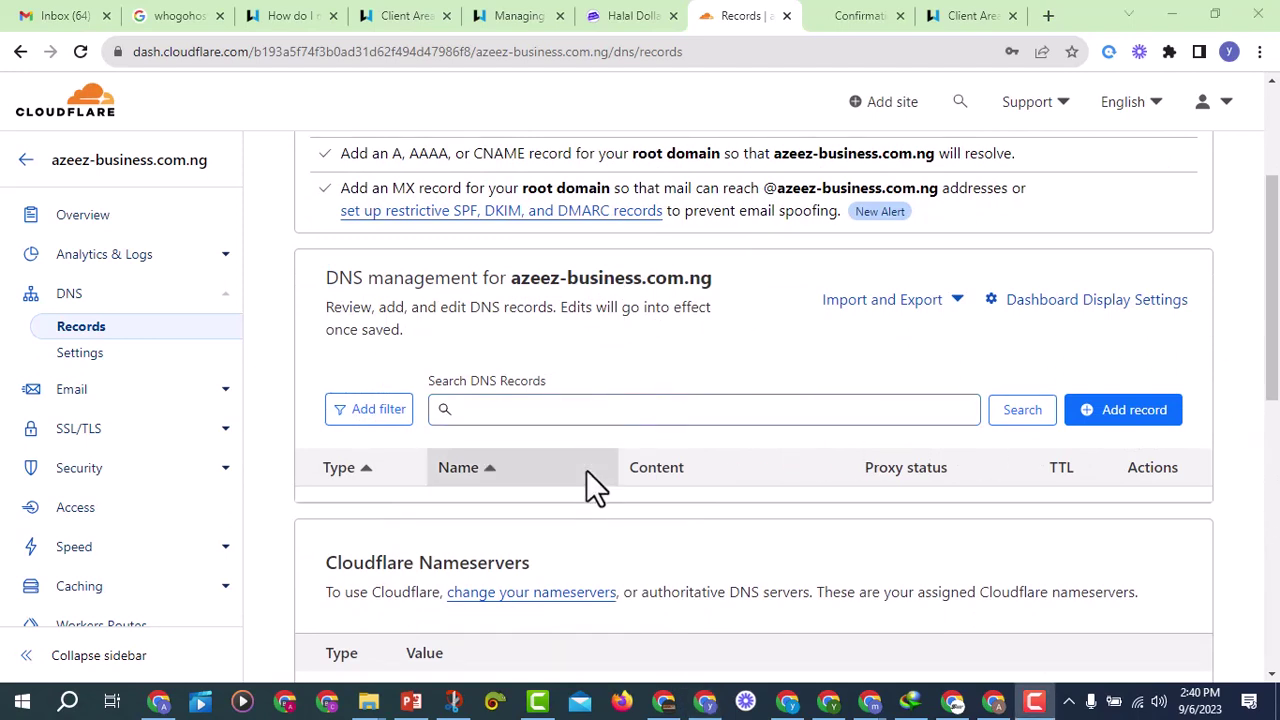
Step: Switch to Halal Dollars and reopen the Domains page in its settings
{"action": "left_click", "coordinate": [632, 18]}
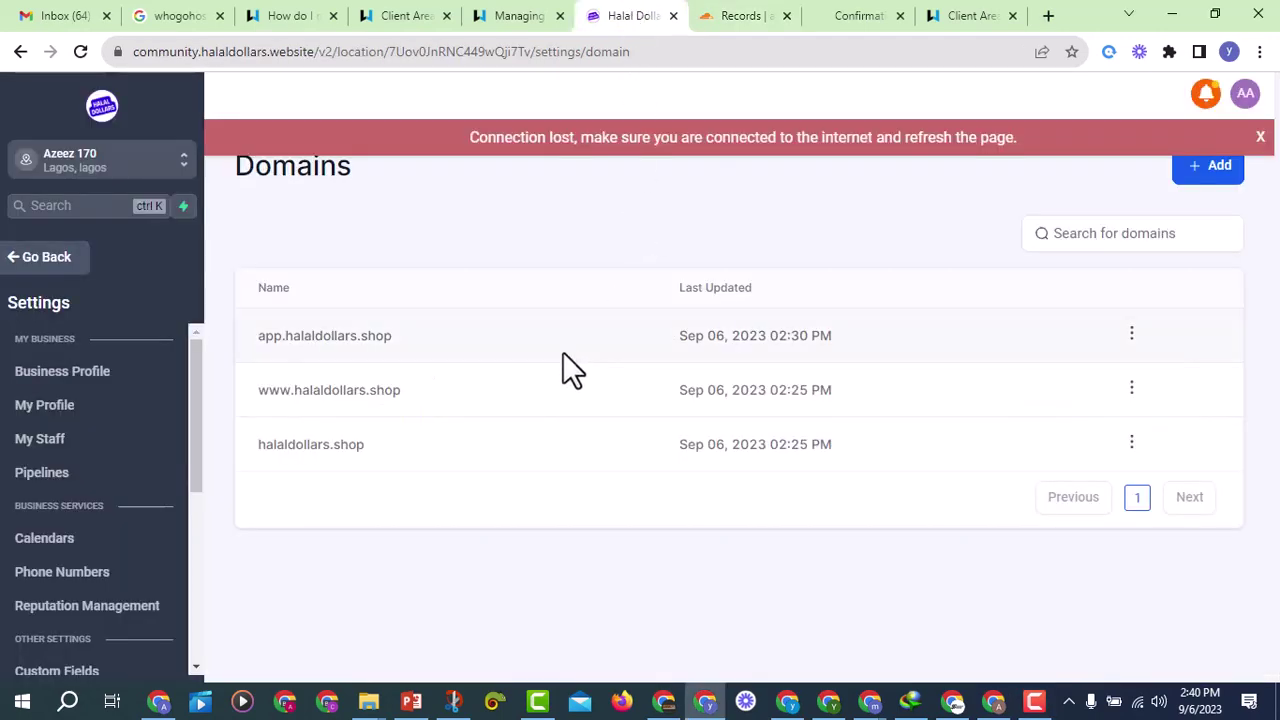
{"action": "left_click", "coordinate": [40, 262]}
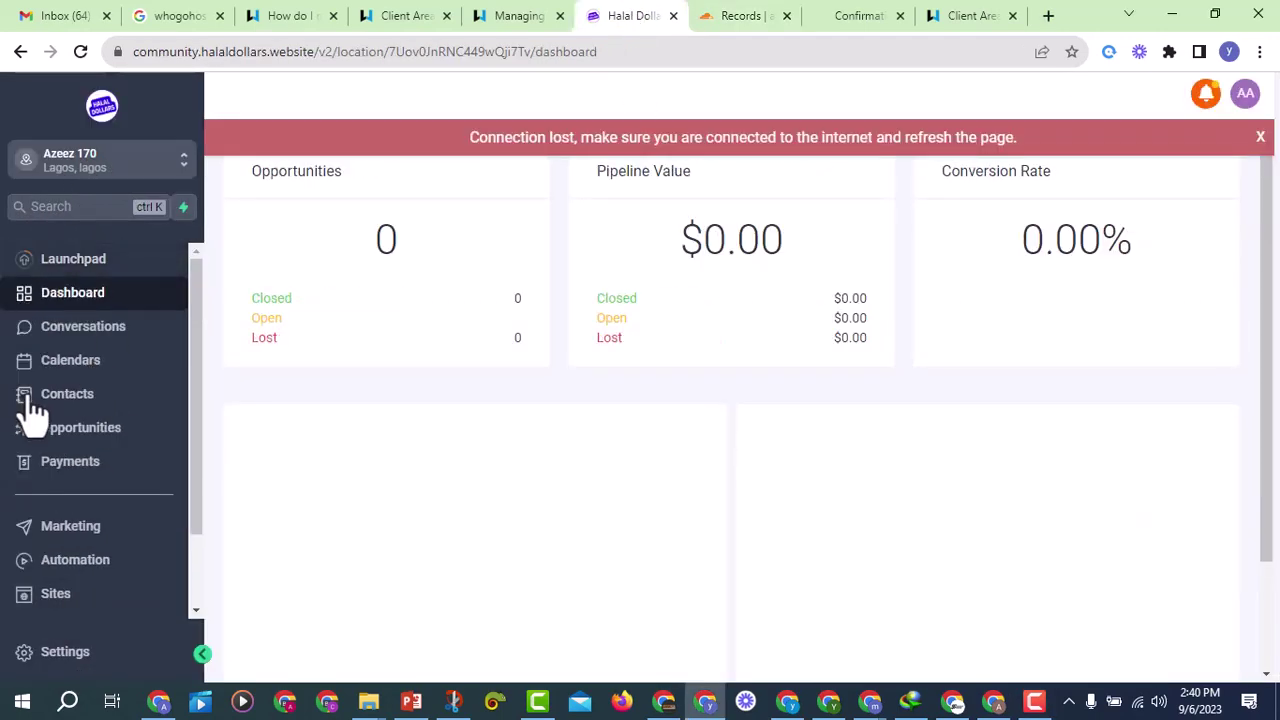
{"action": "scroll", "coordinate": [29, 414], "scroll_direction": "down", "scroll_amount": 2}
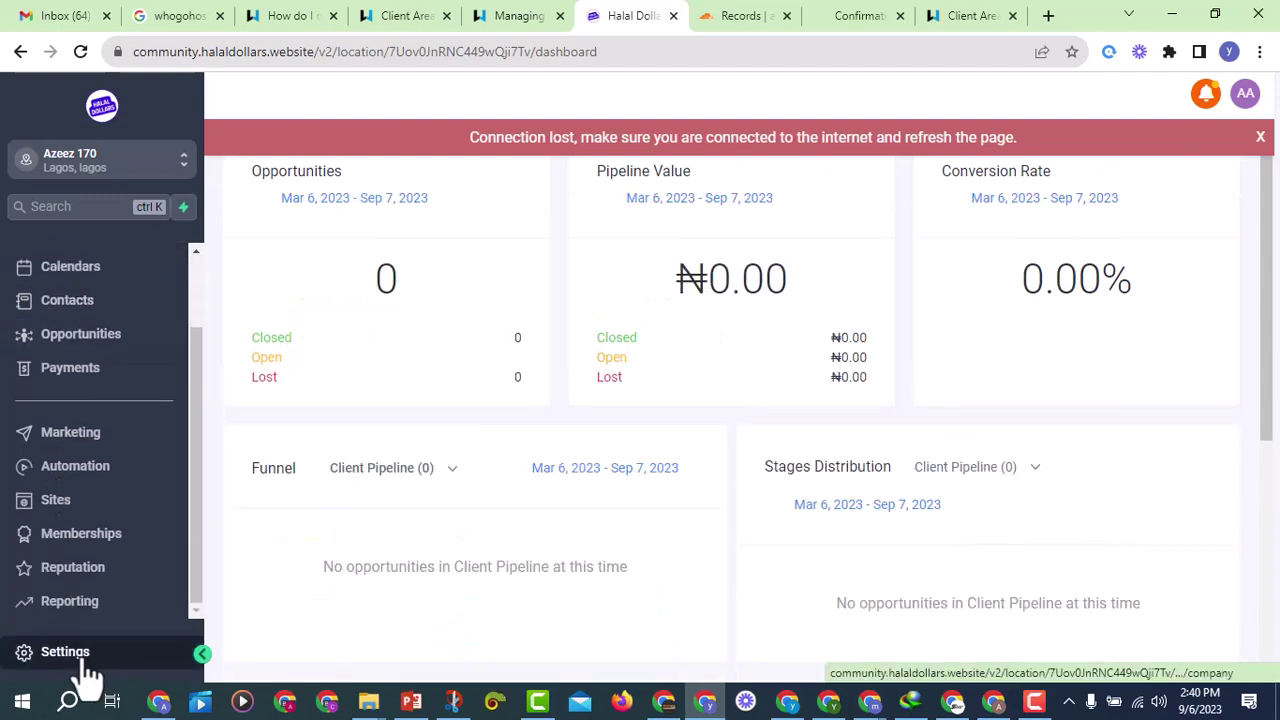
{"action": "left_click", "coordinate": [88, 677]}
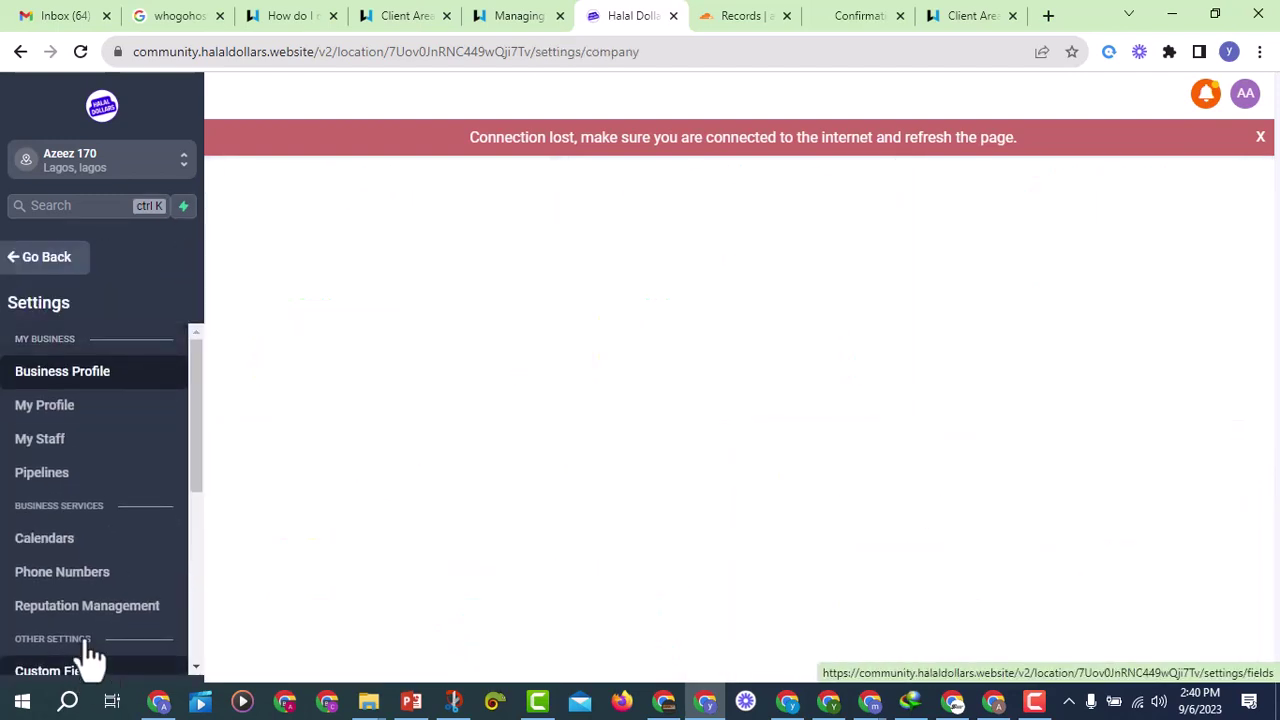
{"action": "scroll", "coordinate": [100, 457], "scroll_direction": "down", "scroll_amount": 1}
{"action": "scroll", "coordinate": [92, 515], "scroll_direction": "down", "scroll_amount": 3}
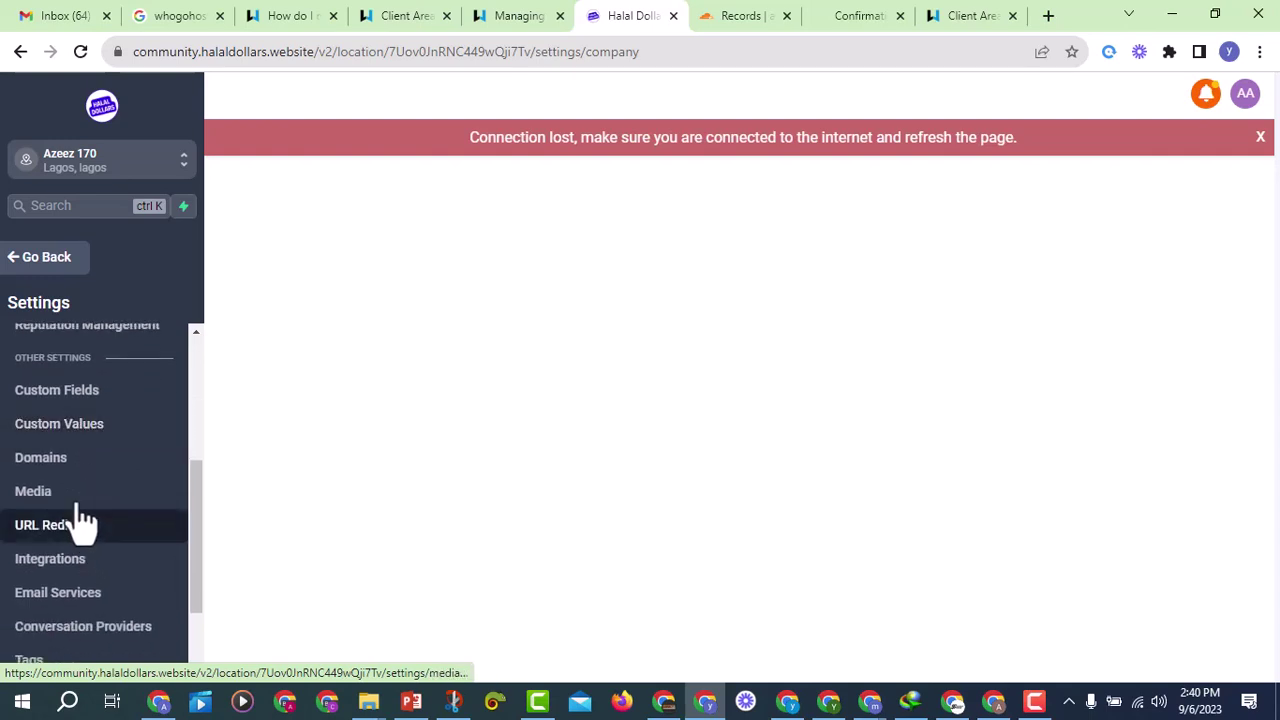
{"action": "left_click", "coordinate": [90, 460]}
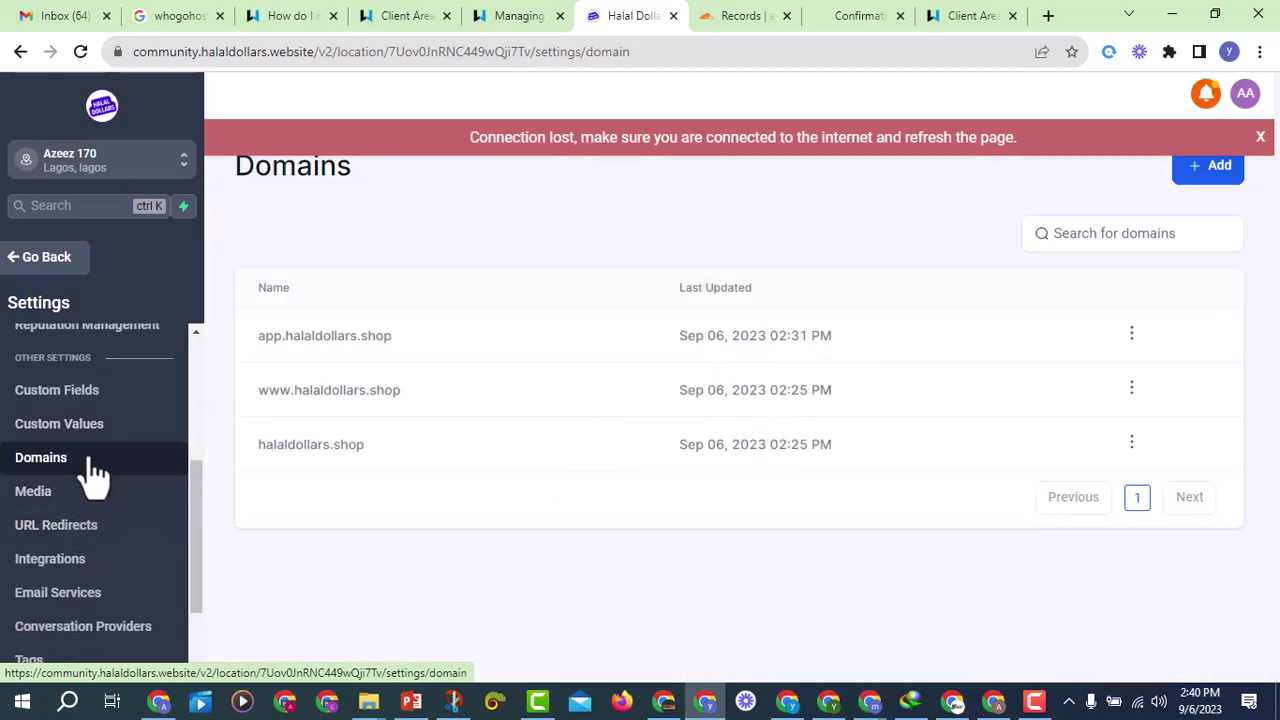
Step: Dismiss the connection warning, start adding azeez-business.com.ng together with its www version, and choose to add the records manually
{"action": "left_click", "coordinate": [1260, 137]}
{"action": "left_click", "coordinate": [1208, 170]}
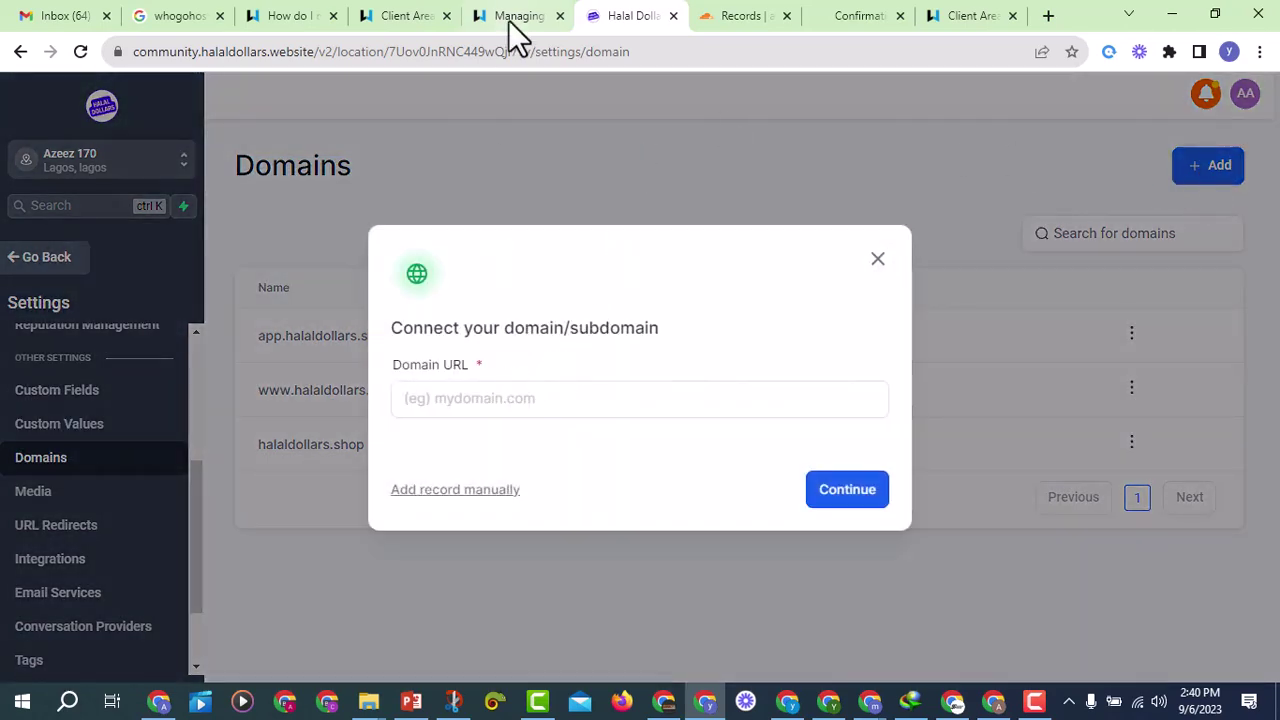
{"action": "left_click", "coordinate": [446, 398]}
{"action": "right_click", "coordinate": [446, 398]}
{"action": "left_click", "coordinate": [470, 220]}
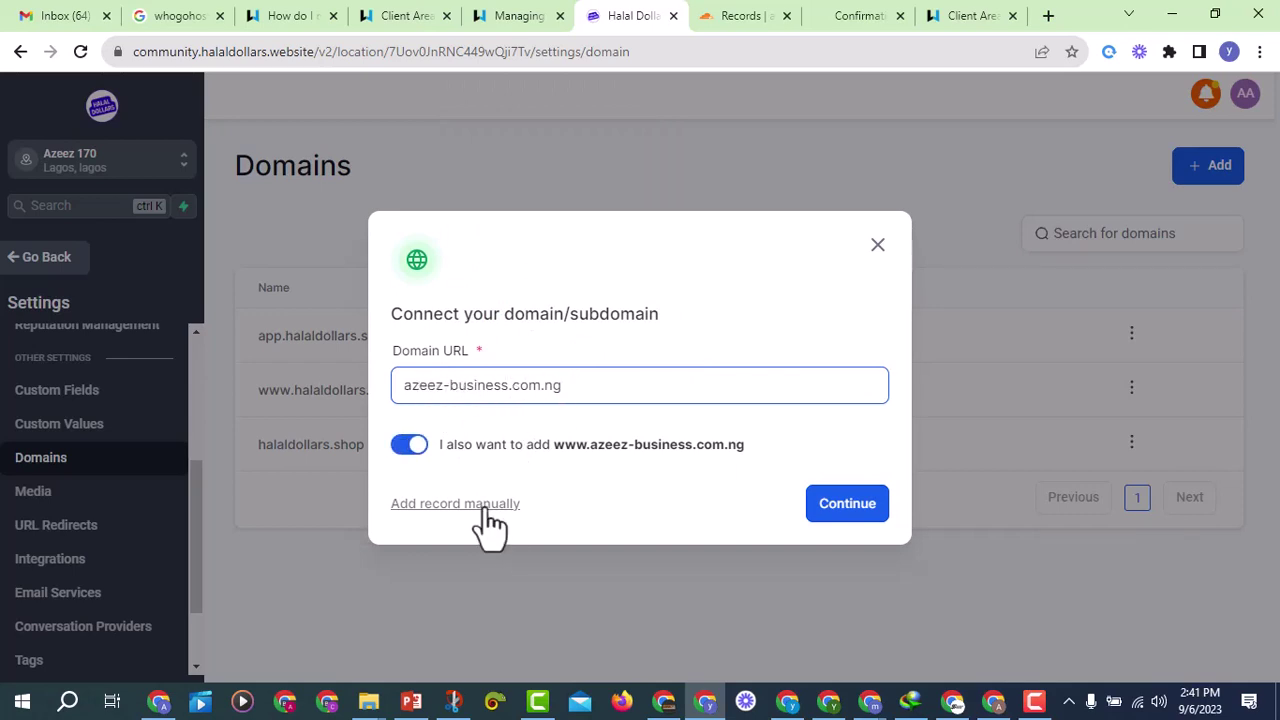
{"action": "left_click", "coordinate": [436, 505]}
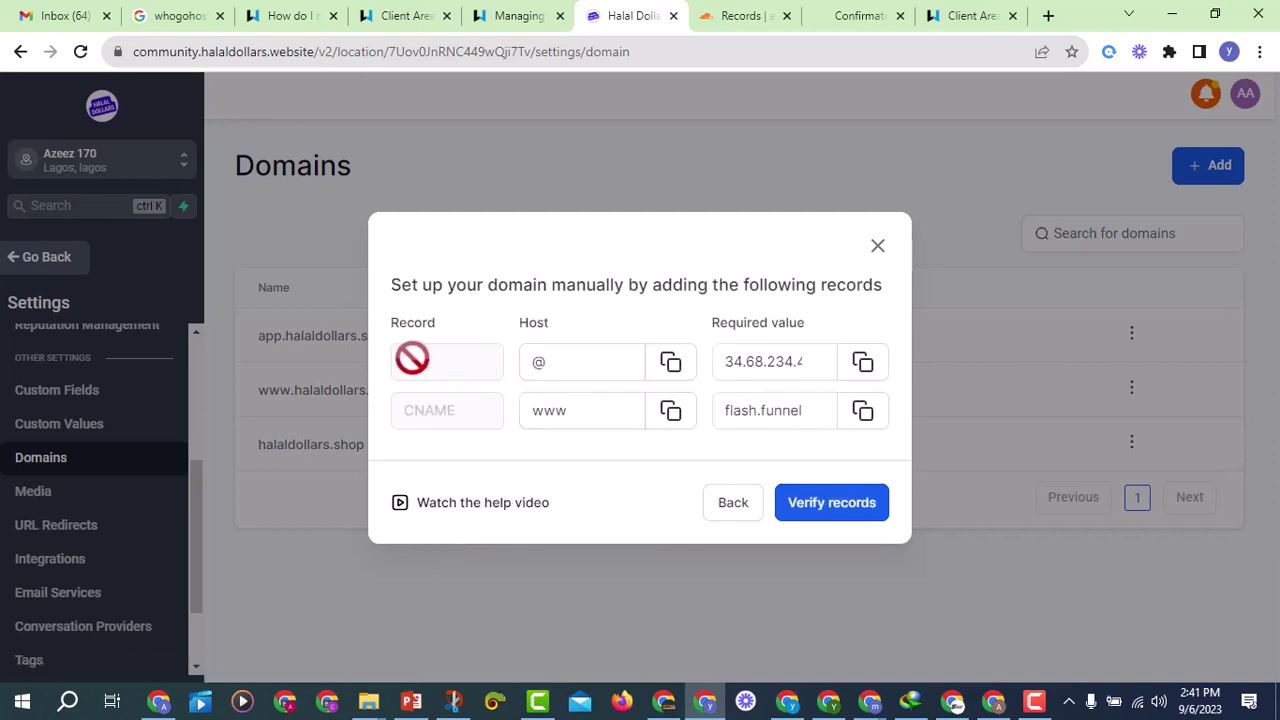
Step: Copy the required value of the A record with host @
{"action": "left_click", "coordinate": [538, 364]}
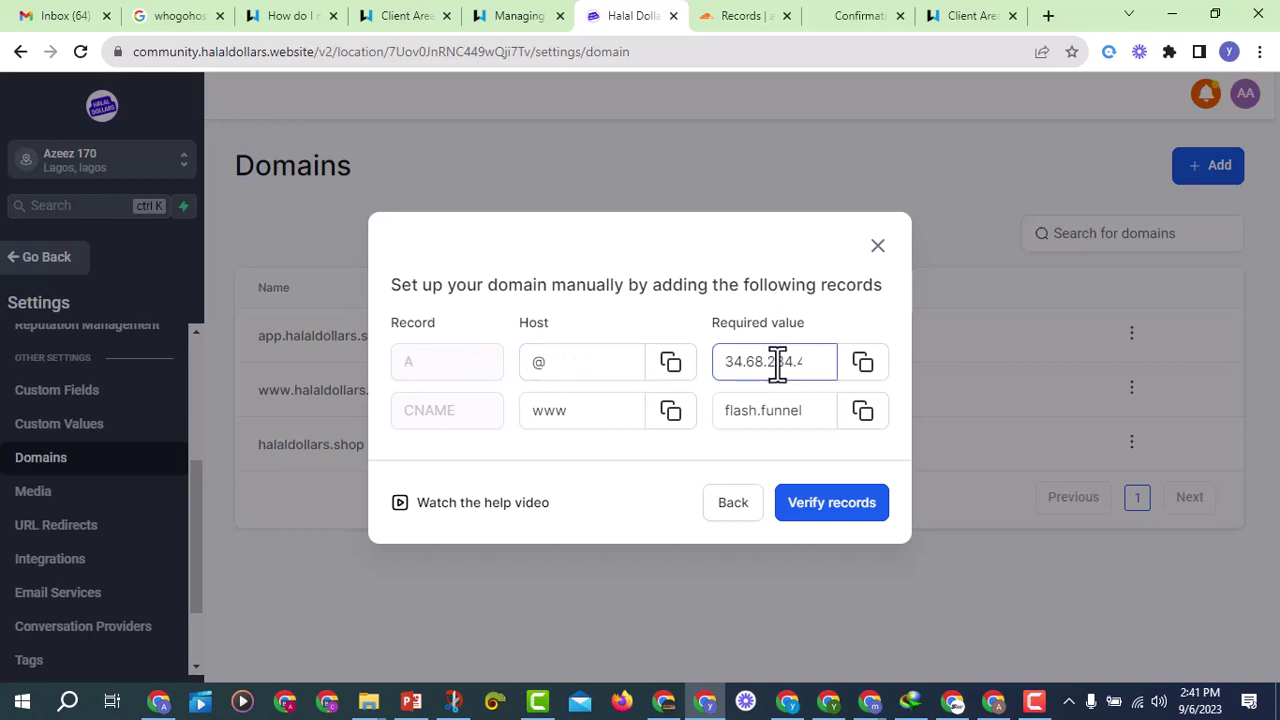
{"action": "left_click", "coordinate": [867, 365]}
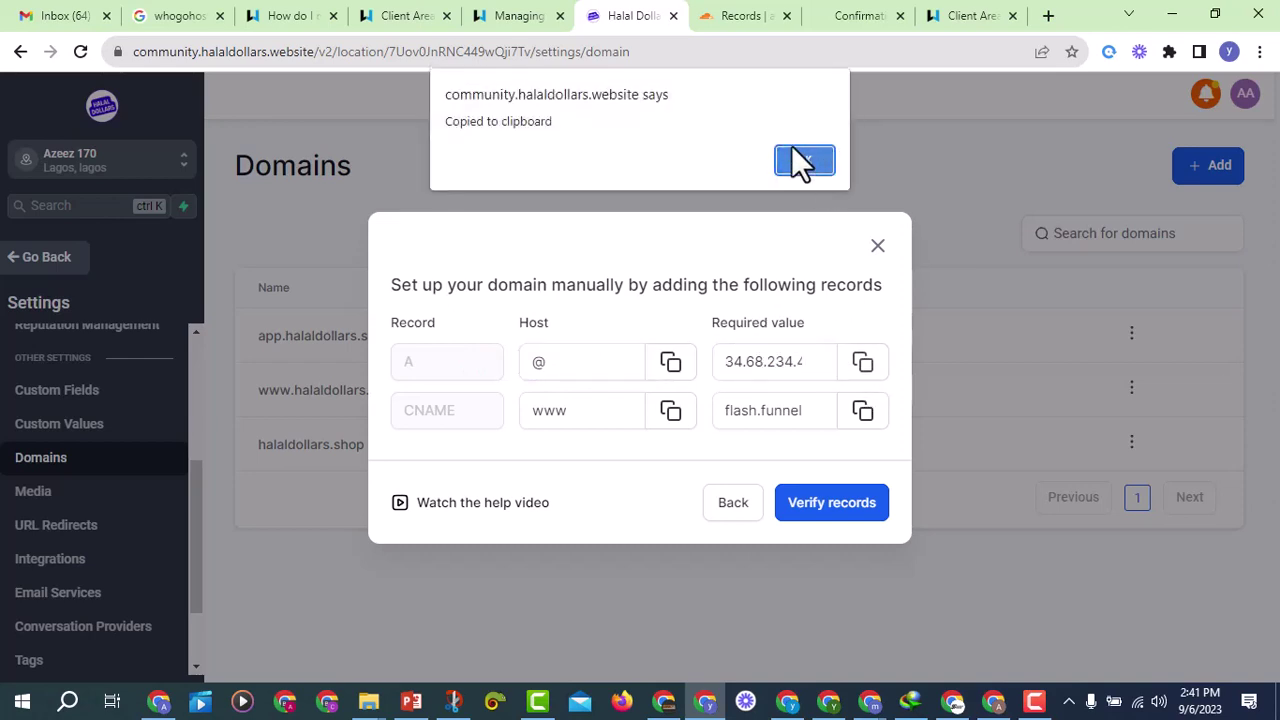
{"action": "key", "text": "Return"}
Step: Switch to Cloudflare and save an A record named @ pointing to 34.68.234.4 with the proxy set to DNS only
{"action": "left_click", "coordinate": [737, 18]}
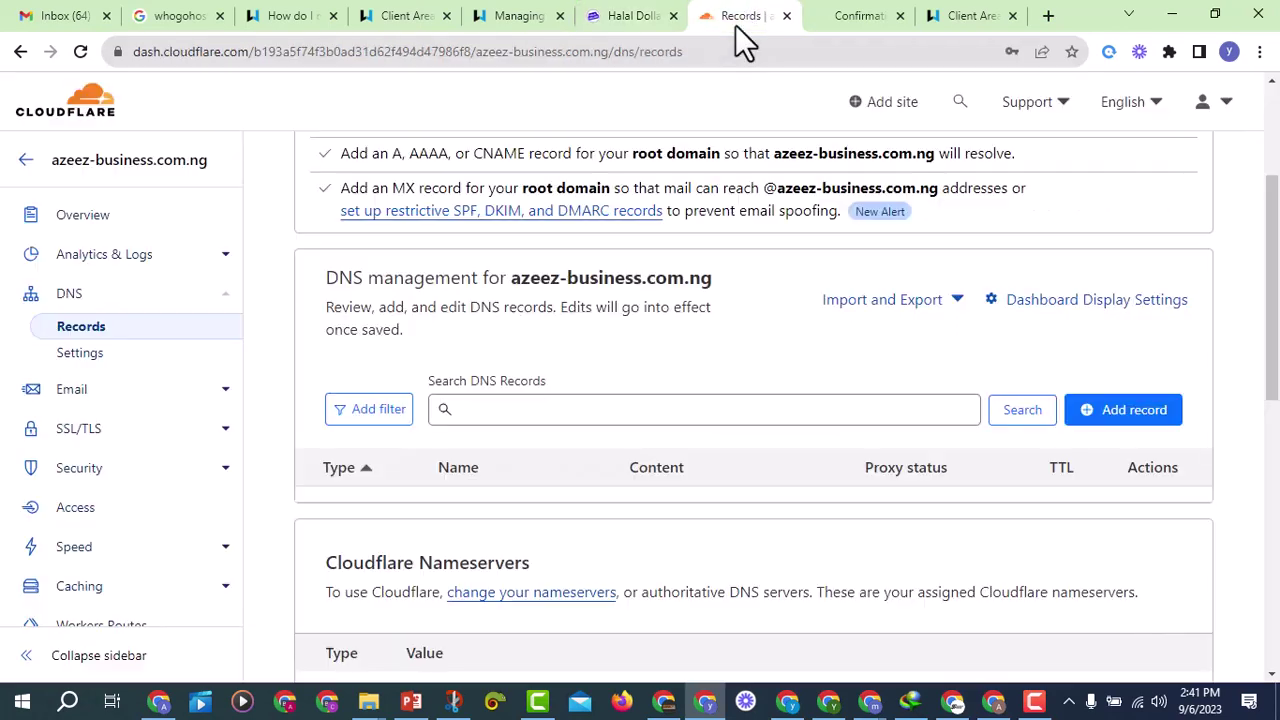
{"action": "left_click", "coordinate": [1121, 428]}
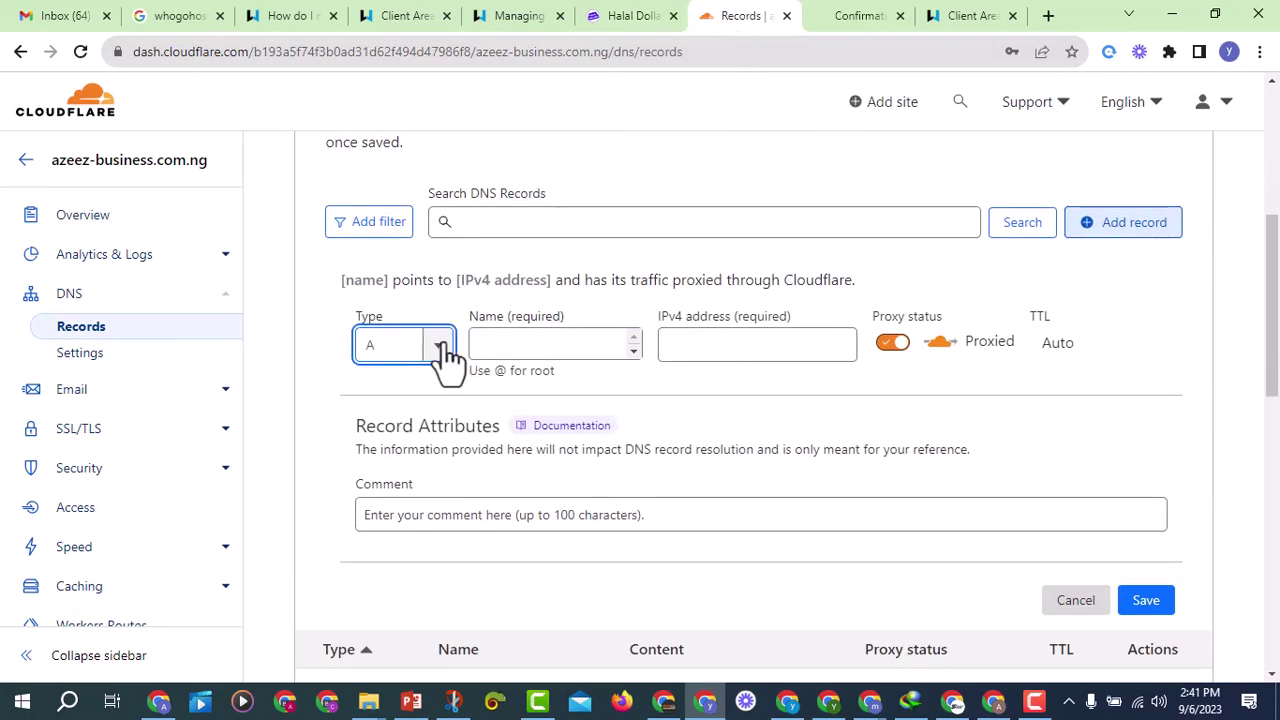
{"action": "left_click", "coordinate": [543, 343]}
{"action": "type", "text": "@"}
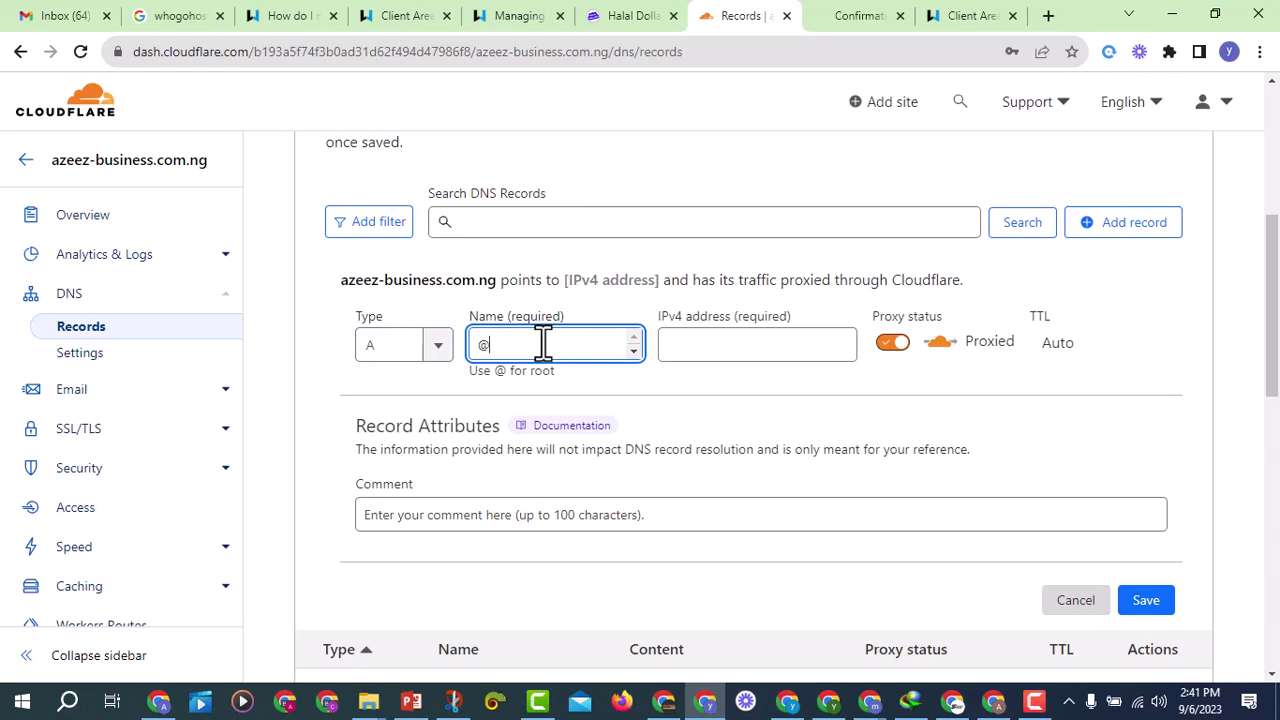
{"action": "right_click", "coordinate": [752, 350]}
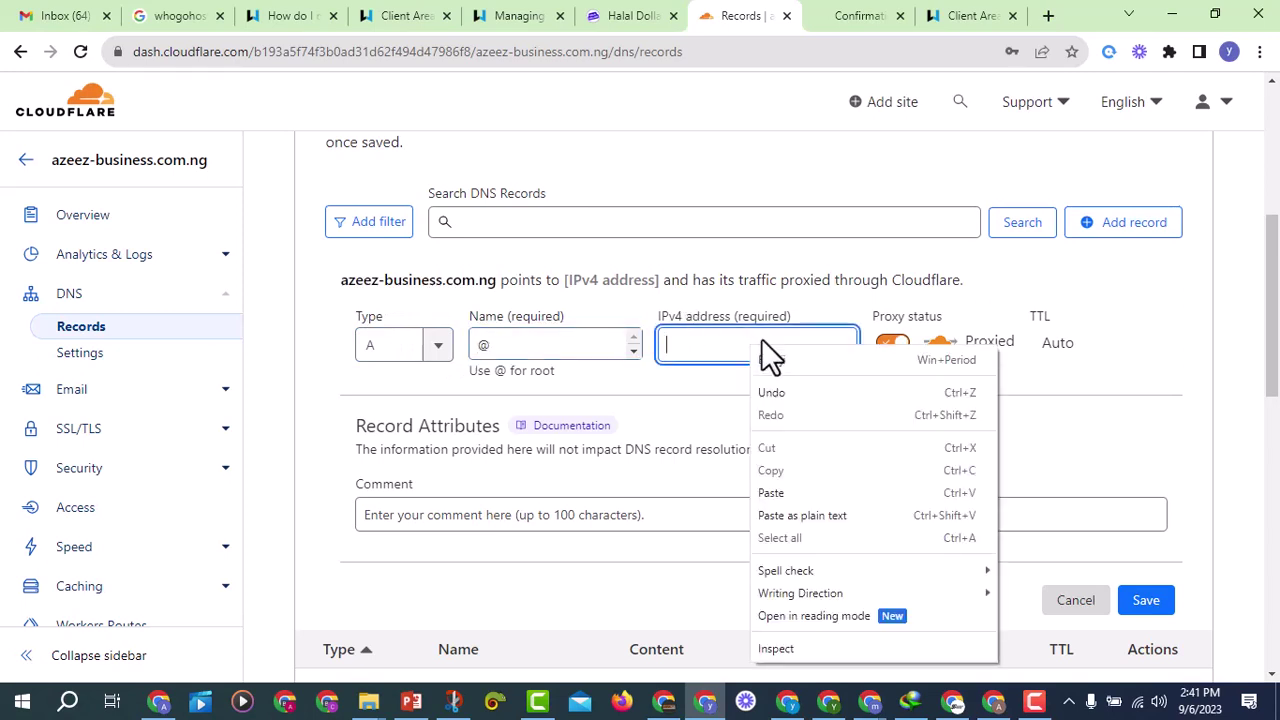
{"action": "left_click", "coordinate": [799, 490]}
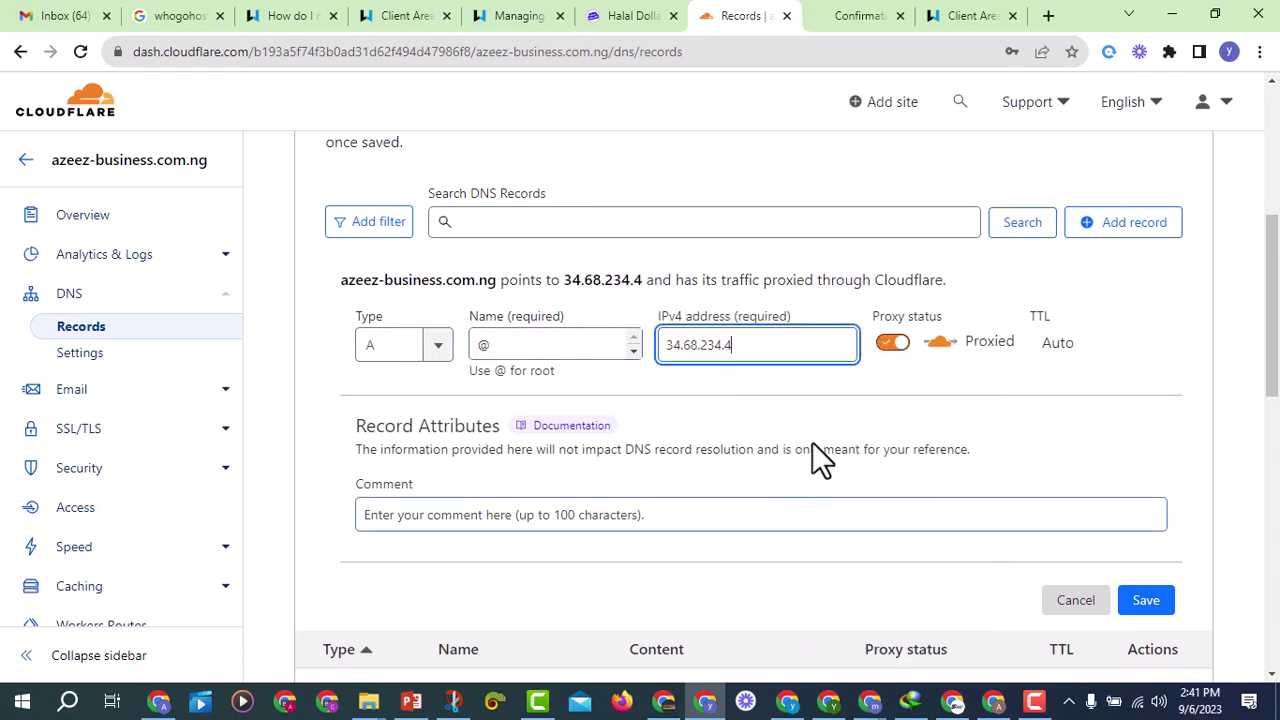
{"action": "left_click", "coordinate": [887, 343]}
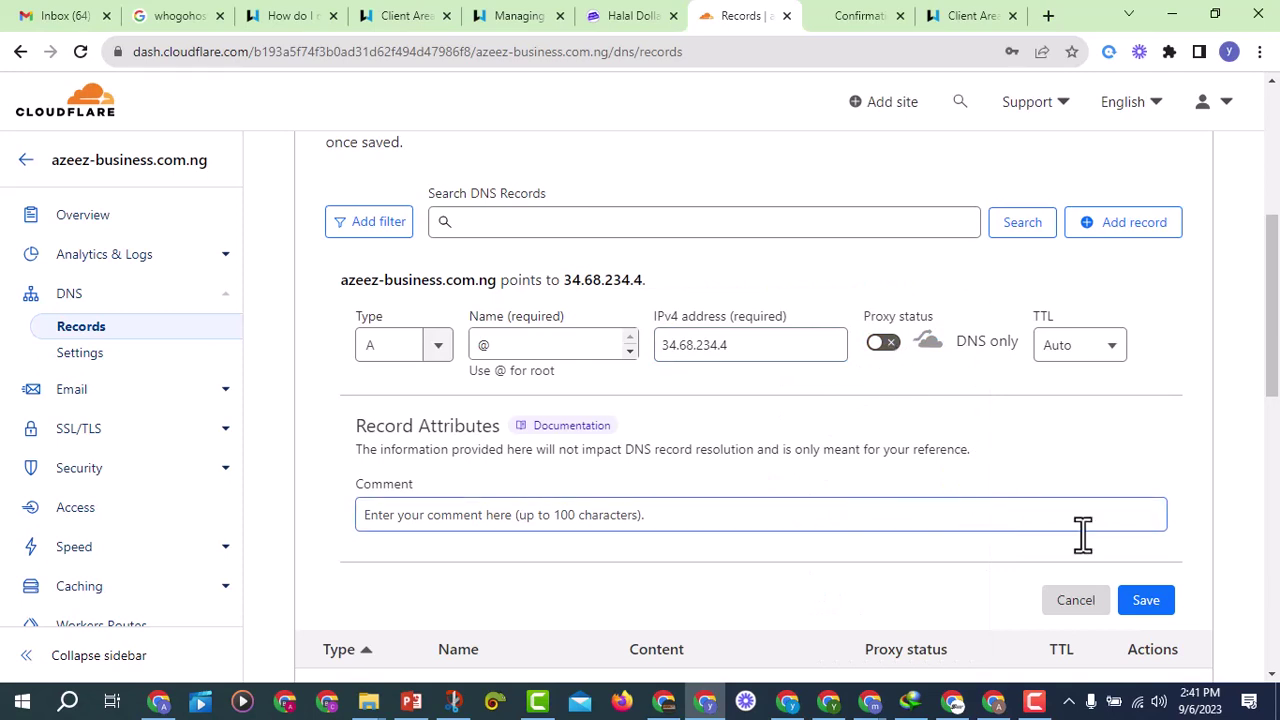
{"action": "left_click", "coordinate": [1148, 602]}
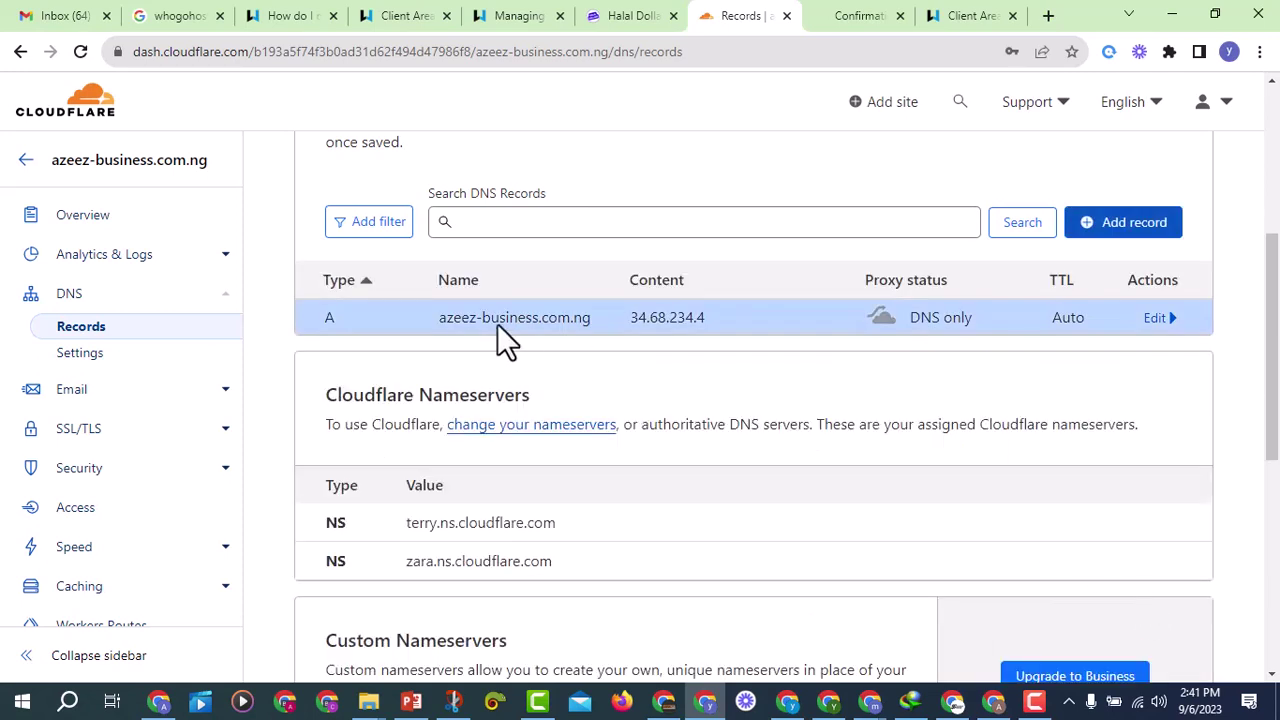
{"action": "left_click", "coordinate": [625, 17]}
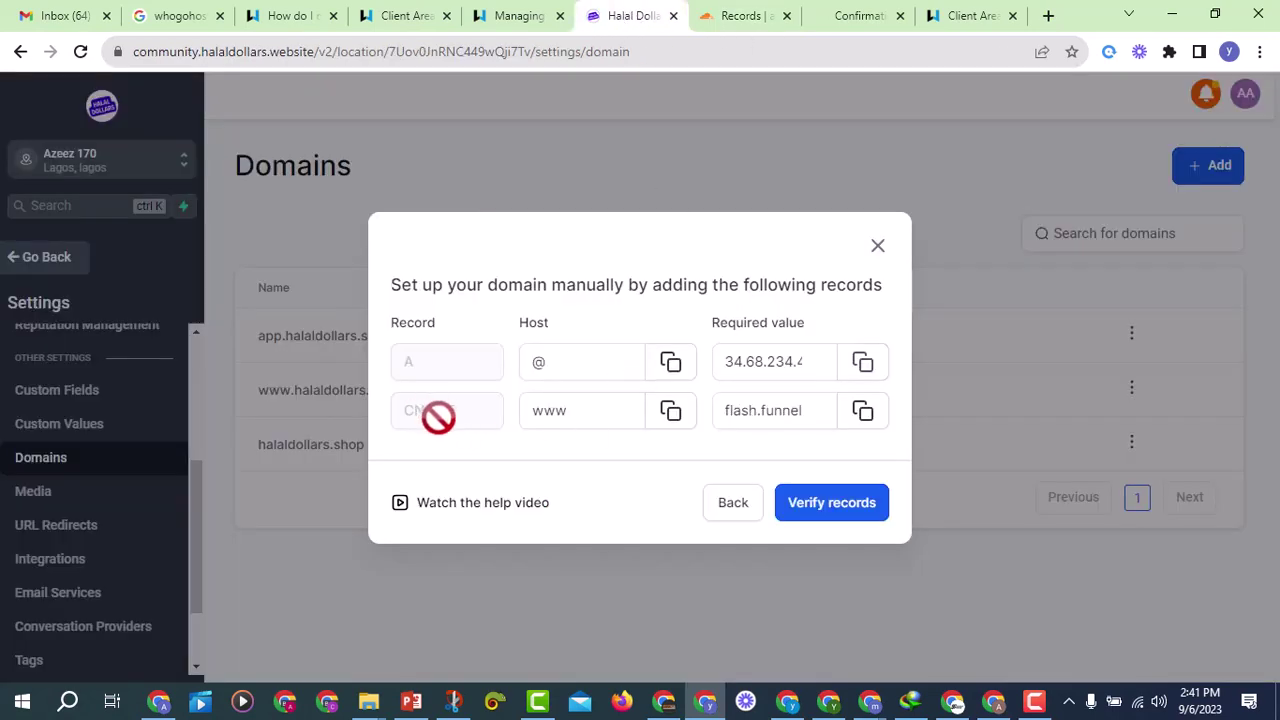
{"action": "left_click", "coordinate": [550, 415]}
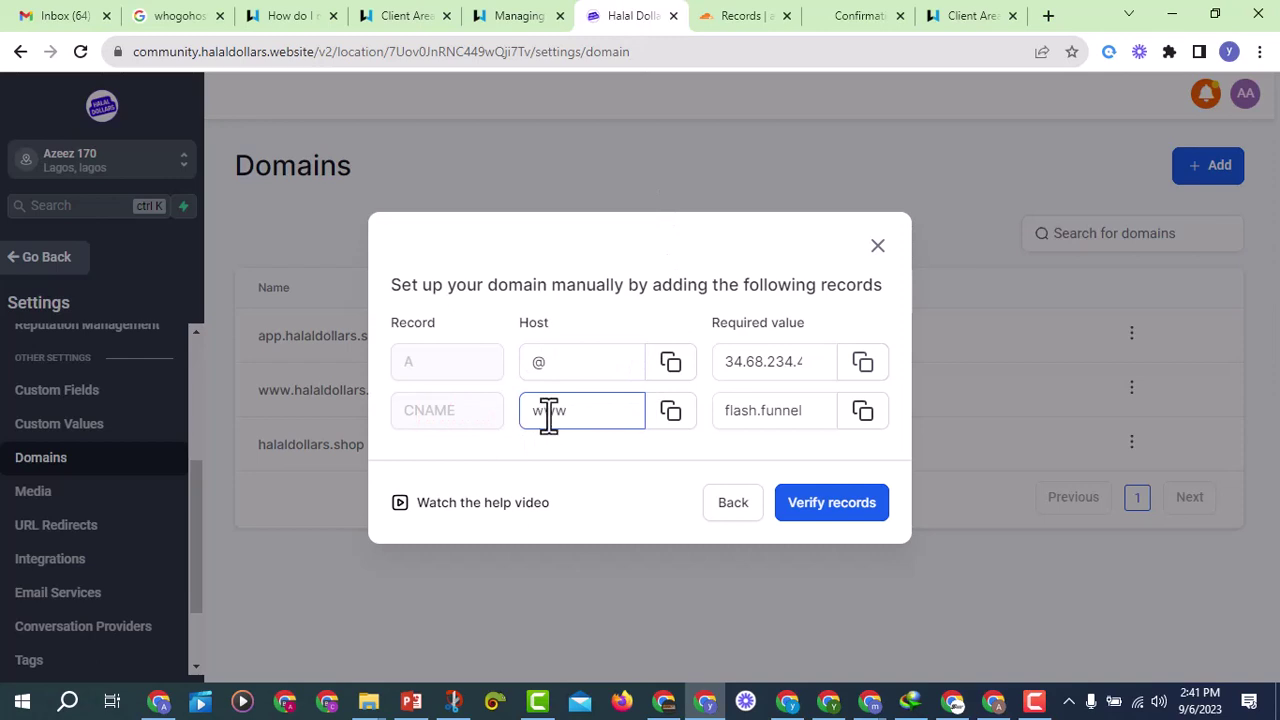
{"action": "left_click", "coordinate": [800, 408]}
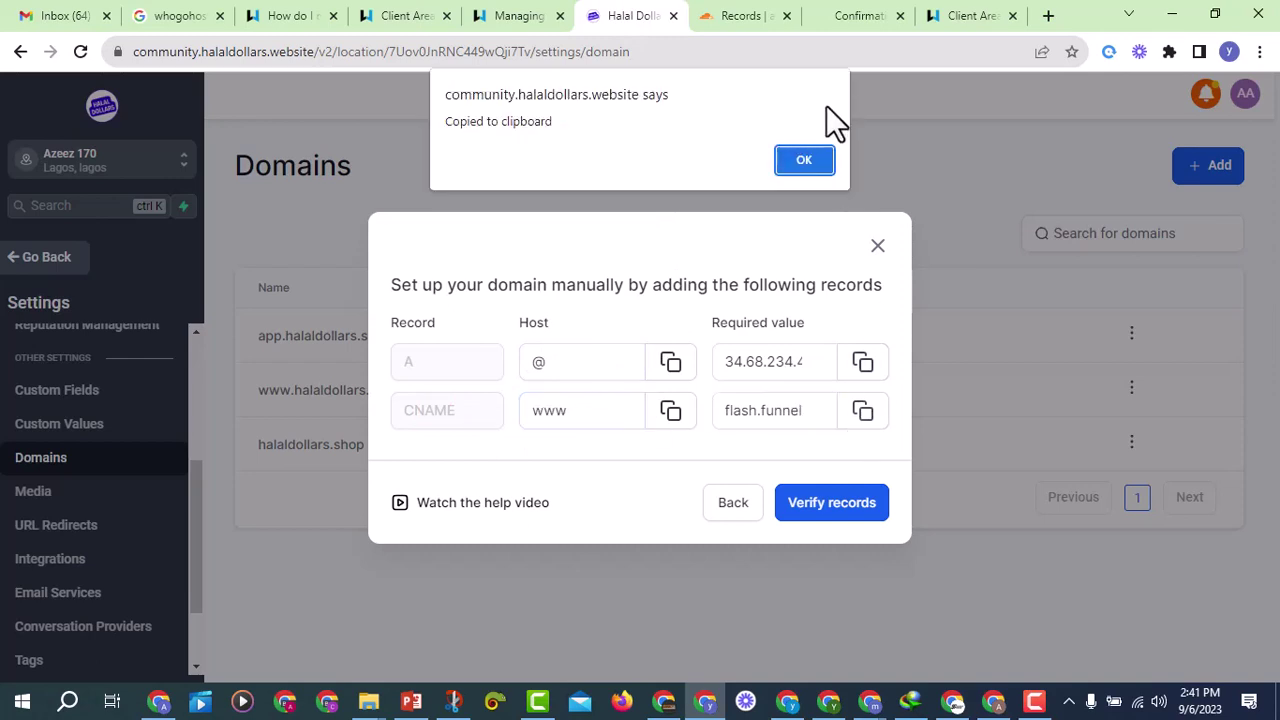
{"action": "left_click", "coordinate": [815, 155]}
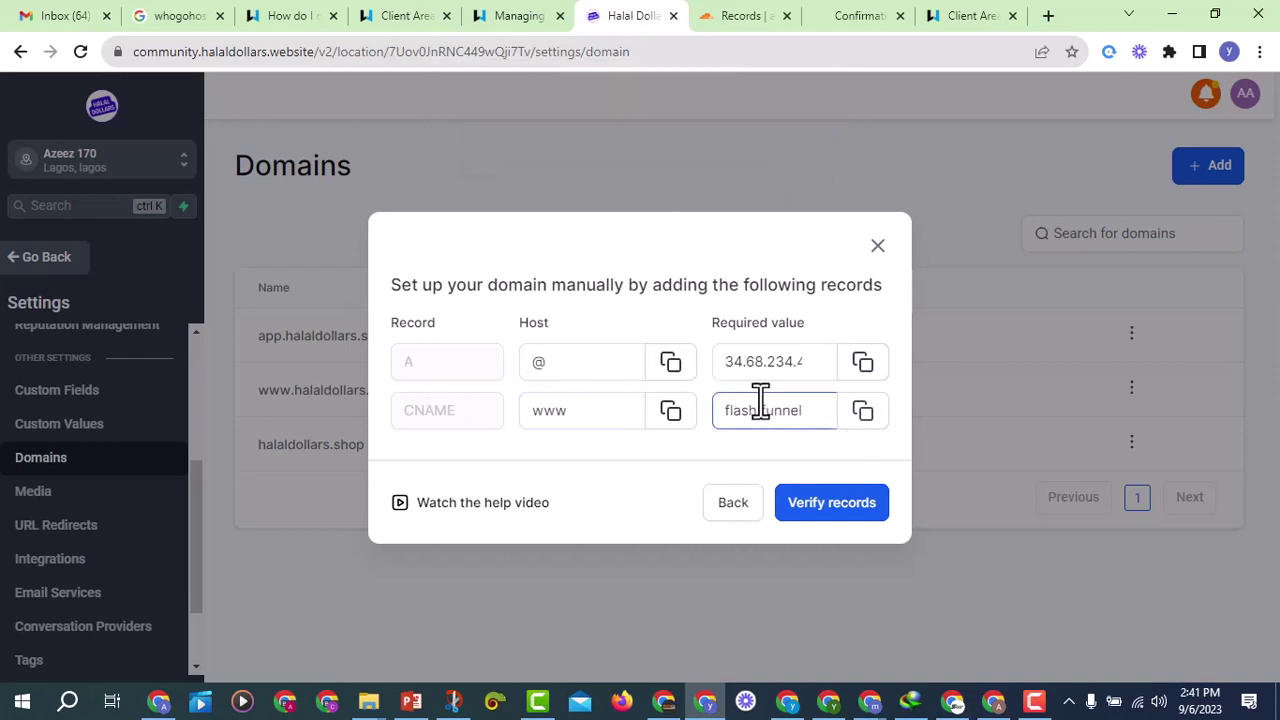
Step: In Cloudflare, save a CNAME record named www targeting flash.funnels.msgsndr.com with the proxy set to DNS only
{"action": "left_click", "coordinate": [746, 15]}
{"action": "scroll", "coordinate": [740, 395], "scroll_direction": "down", "scroll_amount": 1}
{"action": "scroll", "coordinate": [791, 387], "scroll_direction": "up", "scroll_amount": 2}
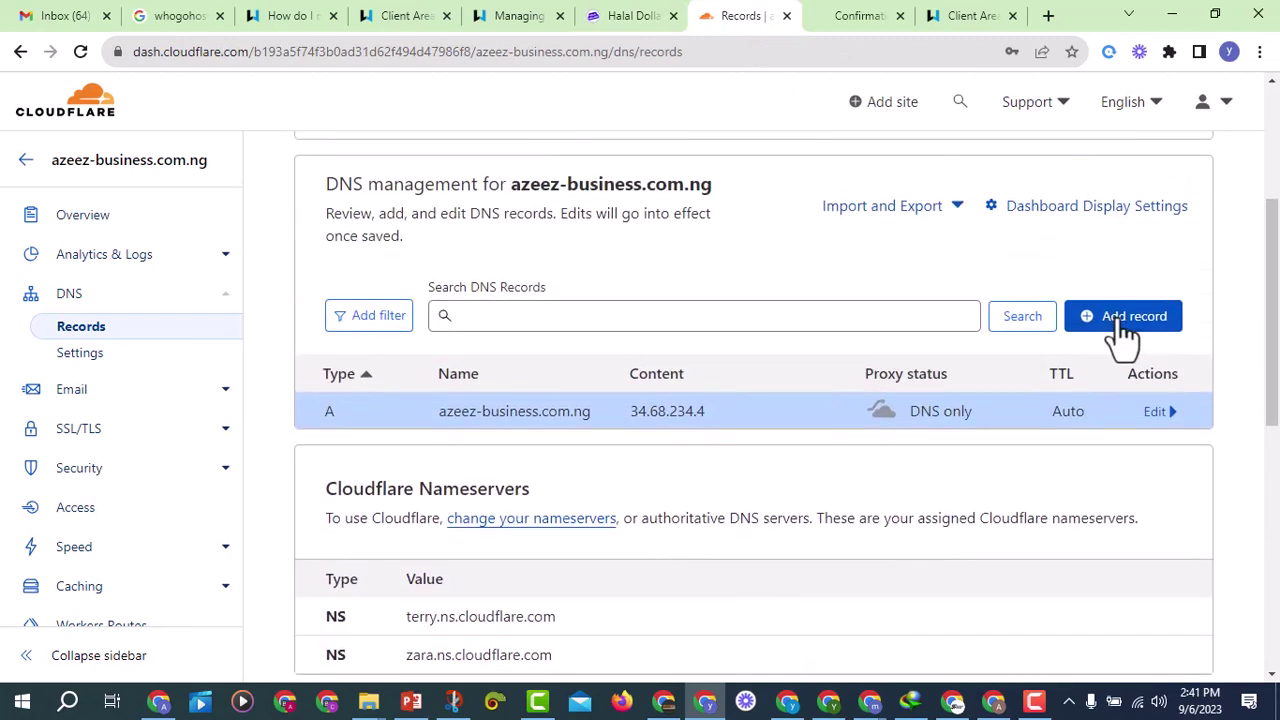
{"action": "left_click", "coordinate": [1119, 322]}
{"action": "left_click", "coordinate": [432, 448]}
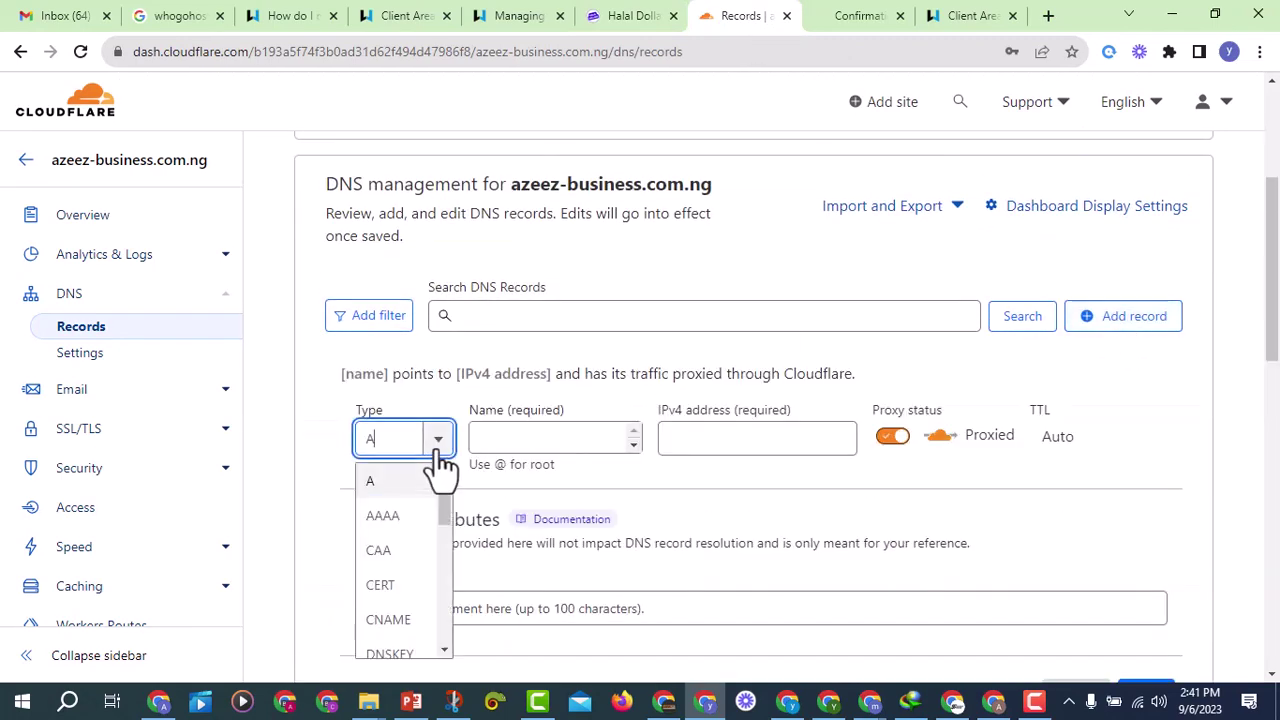
{"action": "left_click", "coordinate": [403, 621]}
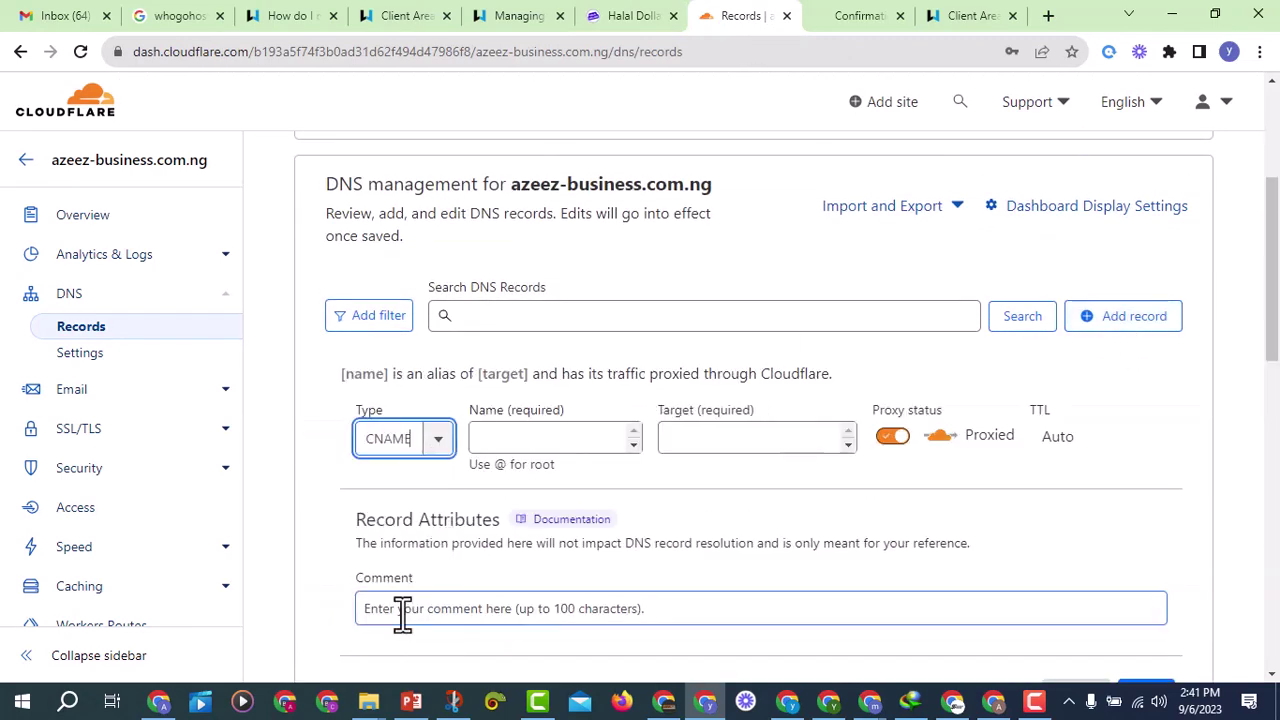
{"action": "left_click", "coordinate": [512, 432]}
{"action": "type", "text": "www"}
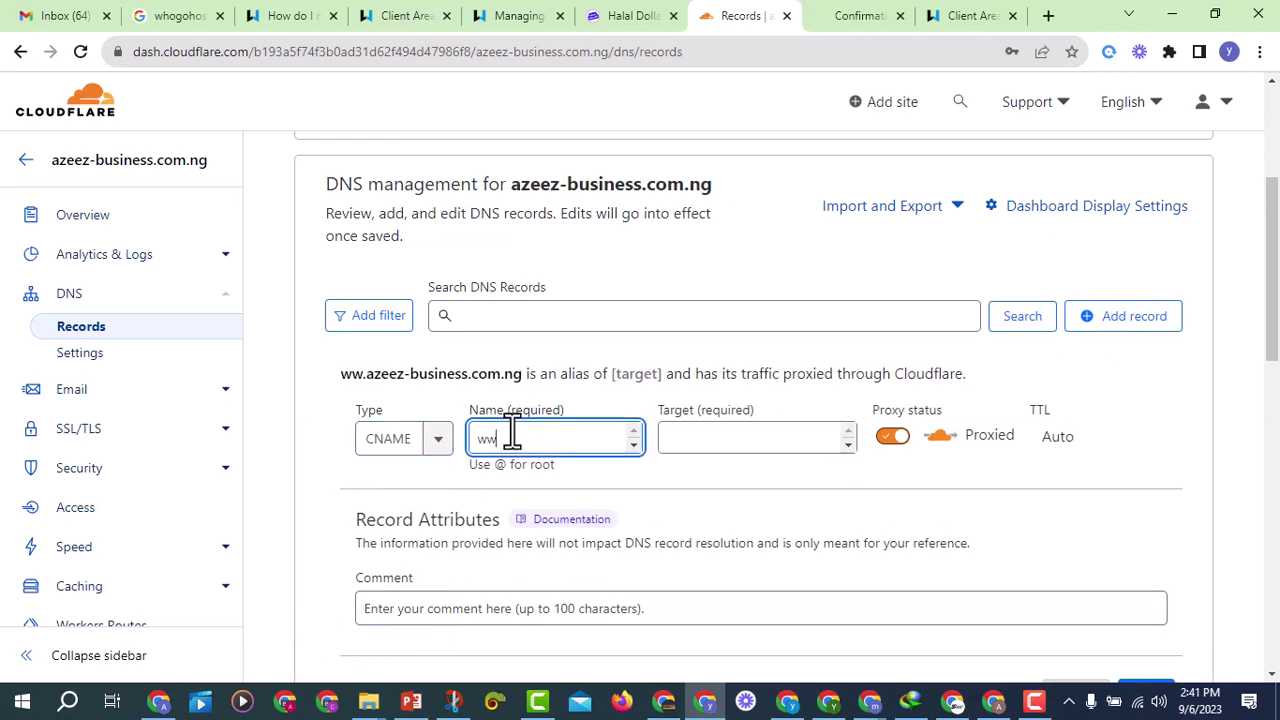
{"action": "left_click", "coordinate": [729, 438]}
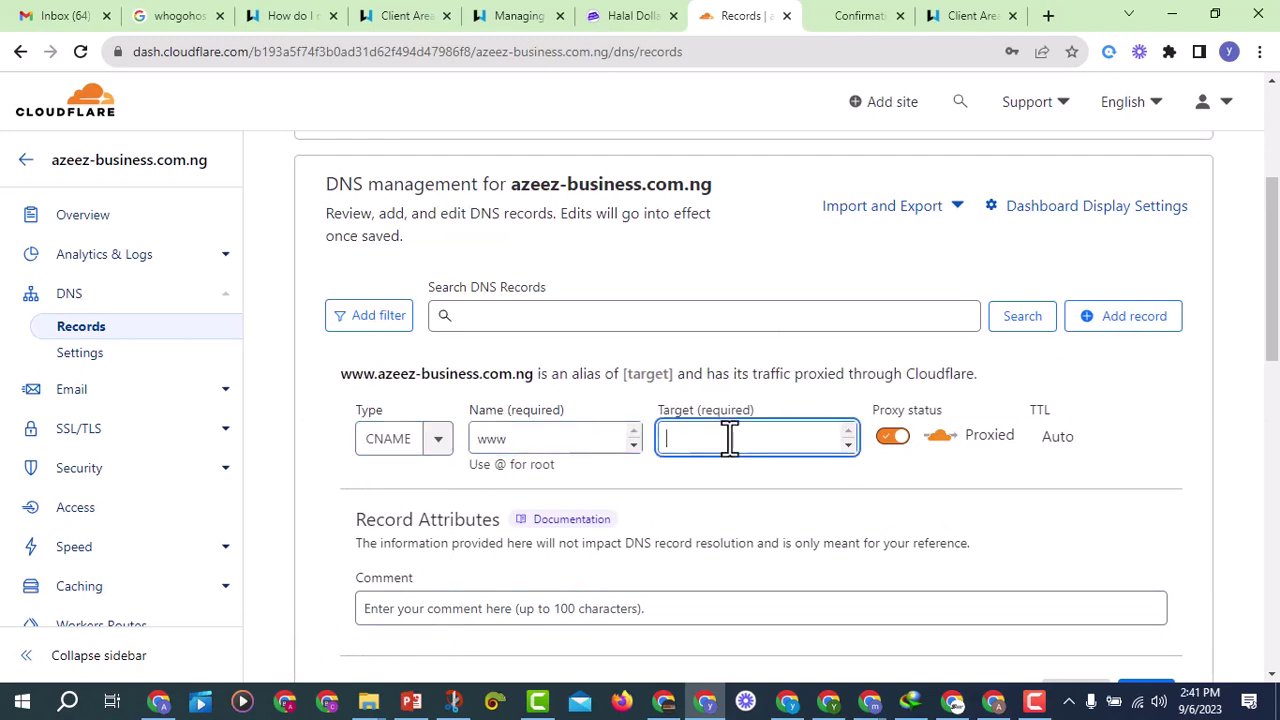
{"action": "right_click", "coordinate": [728, 438]}
{"action": "left_click", "coordinate": [772, 267]}
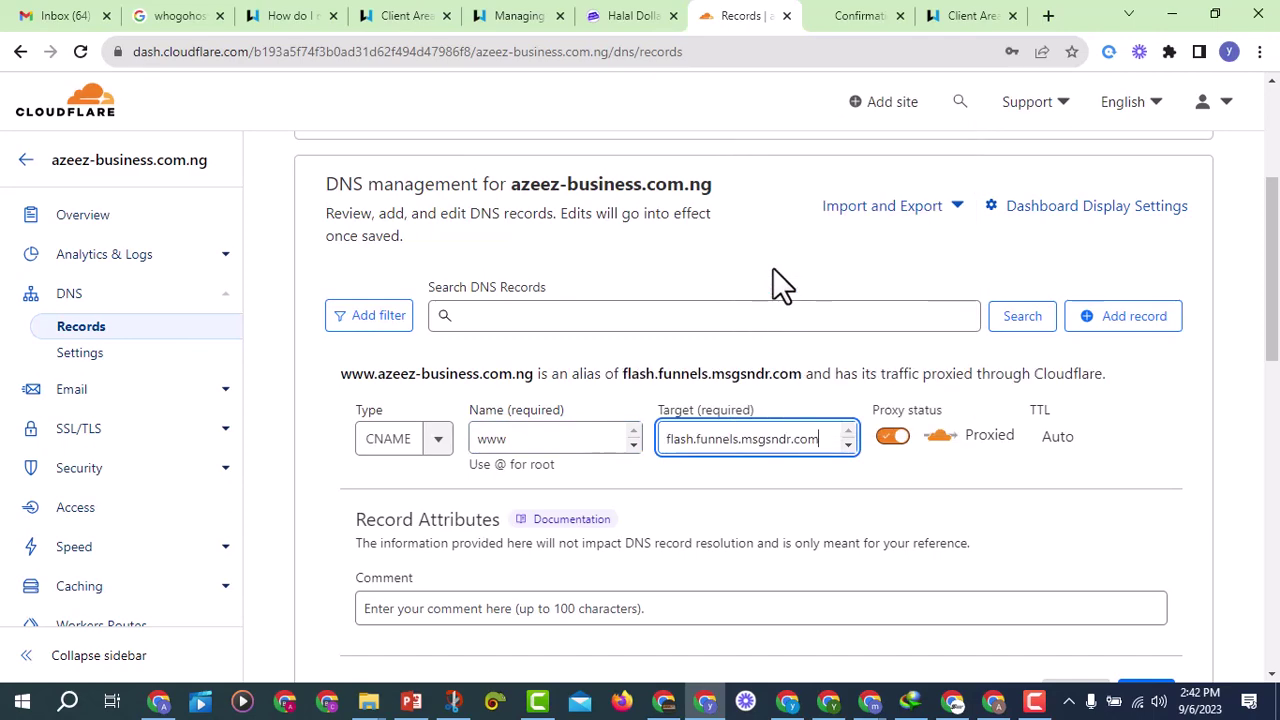
{"action": "left_click", "coordinate": [893, 440]}
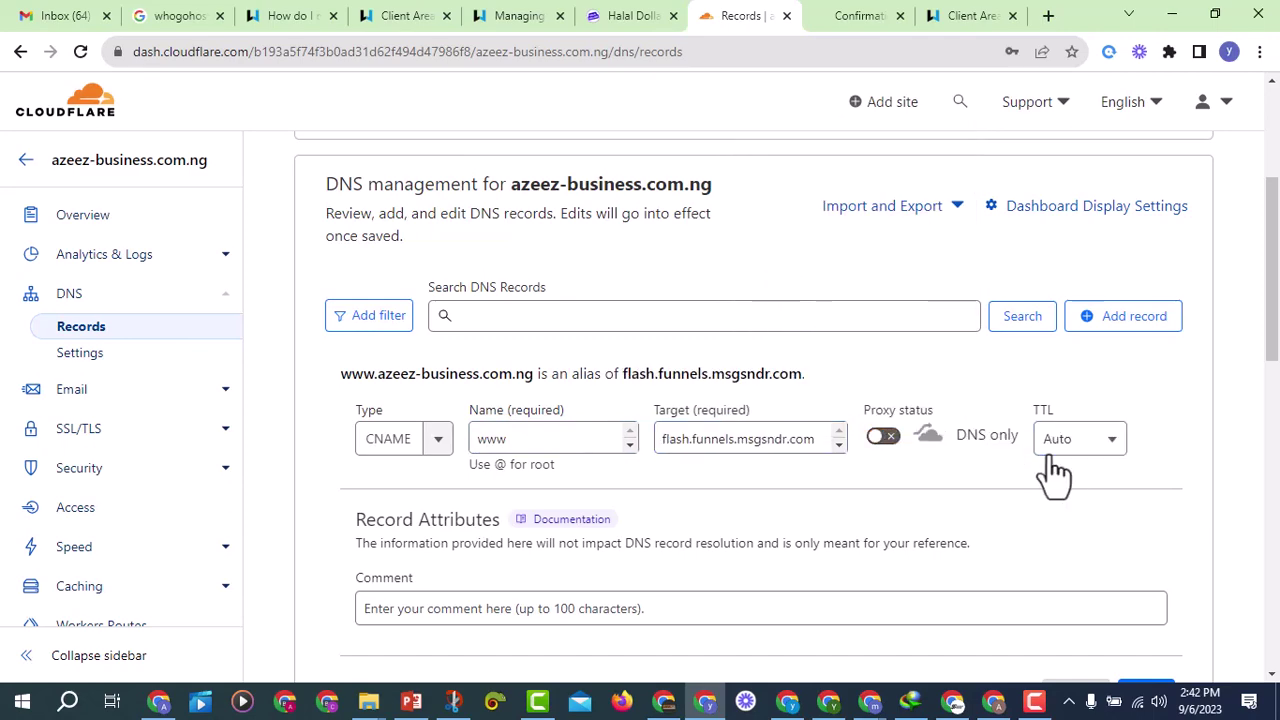
{"action": "scroll", "coordinate": [1051, 474], "scroll_direction": "down", "scroll_amount": 3}
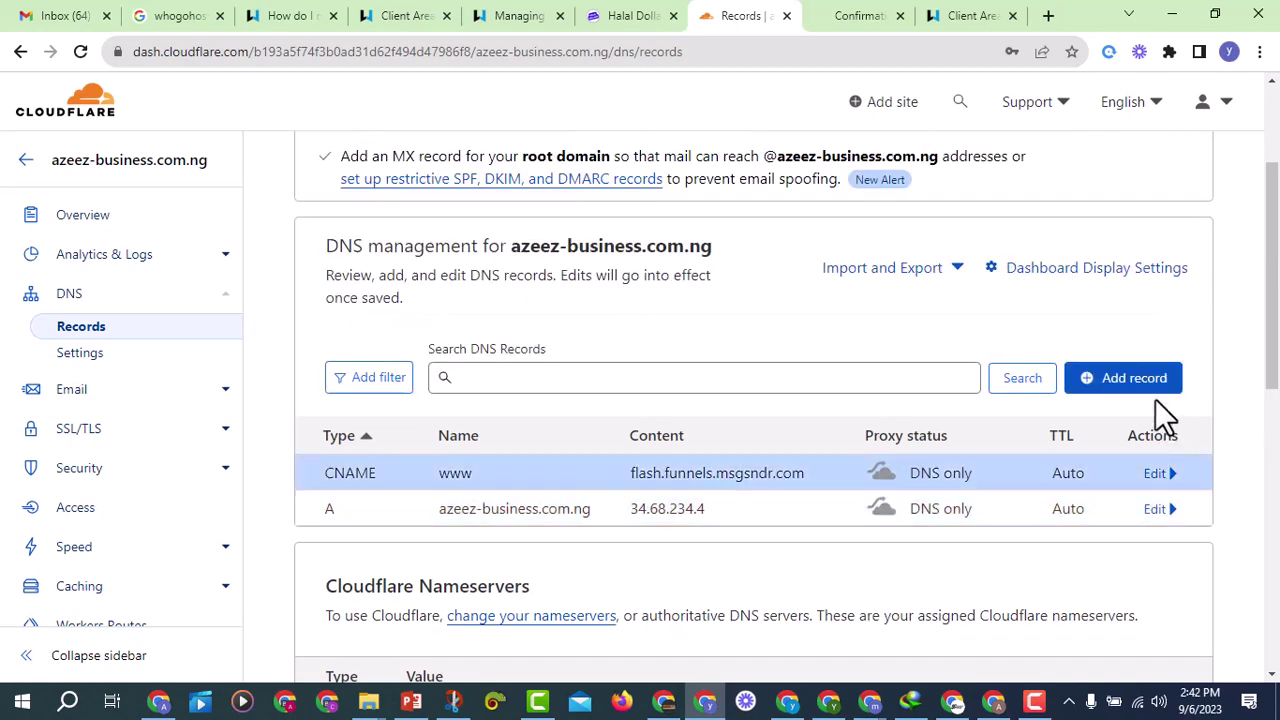
Step: Return to Halal Dollars, verify the DNS records, and link the domain to the N8 Ultra funnel with N8 Ultra plus as default step
{"action": "left_click", "coordinate": [638, 16]}
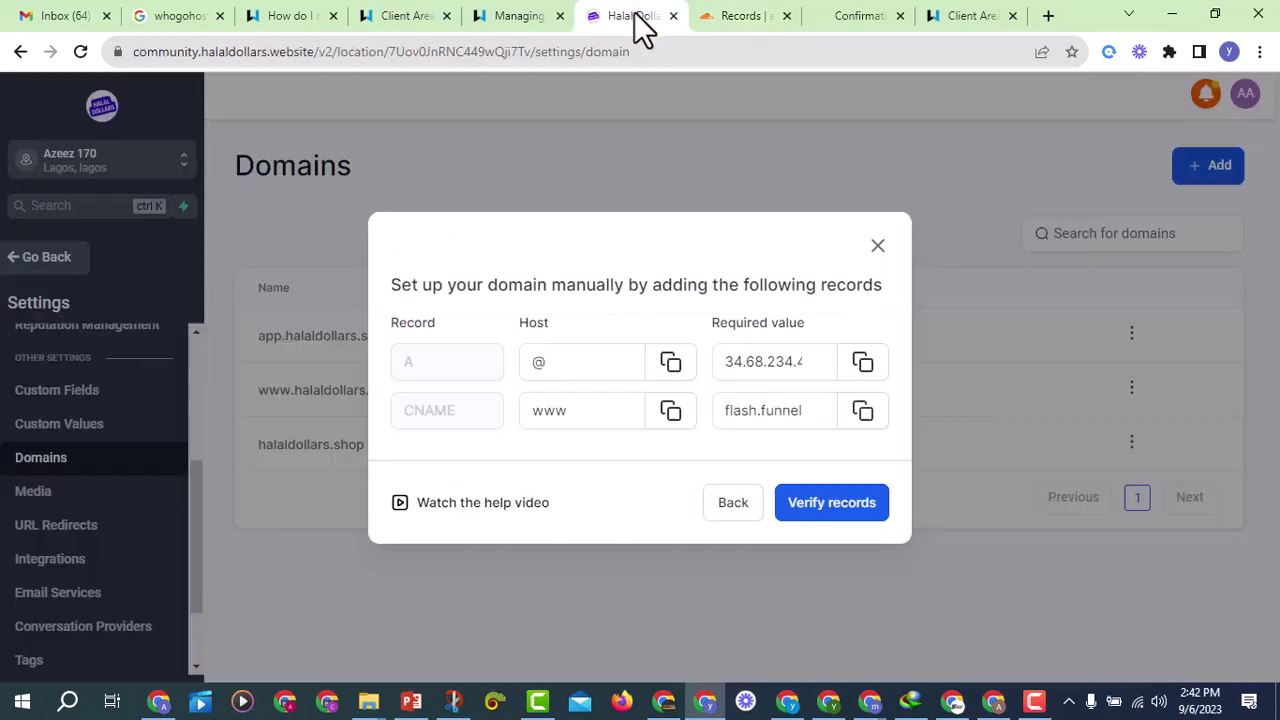
{"action": "left_click", "coordinate": [841, 518]}
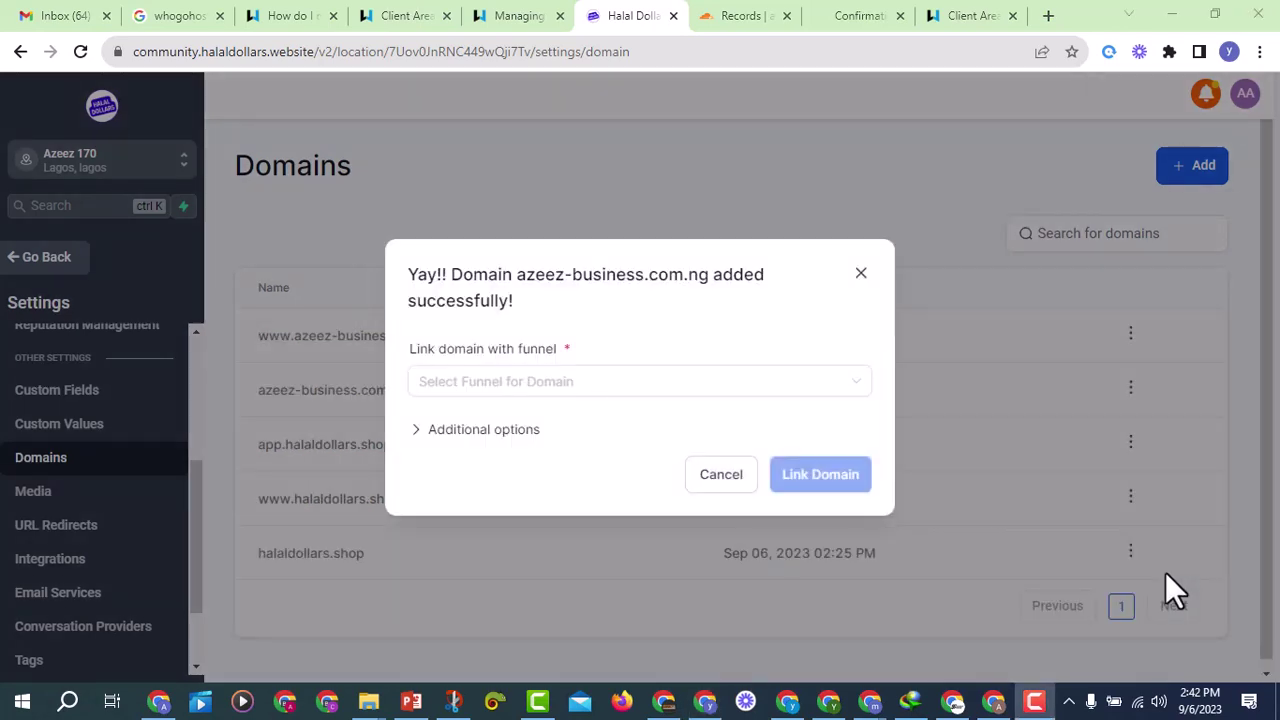
{"action": "left_click", "coordinate": [518, 390]}
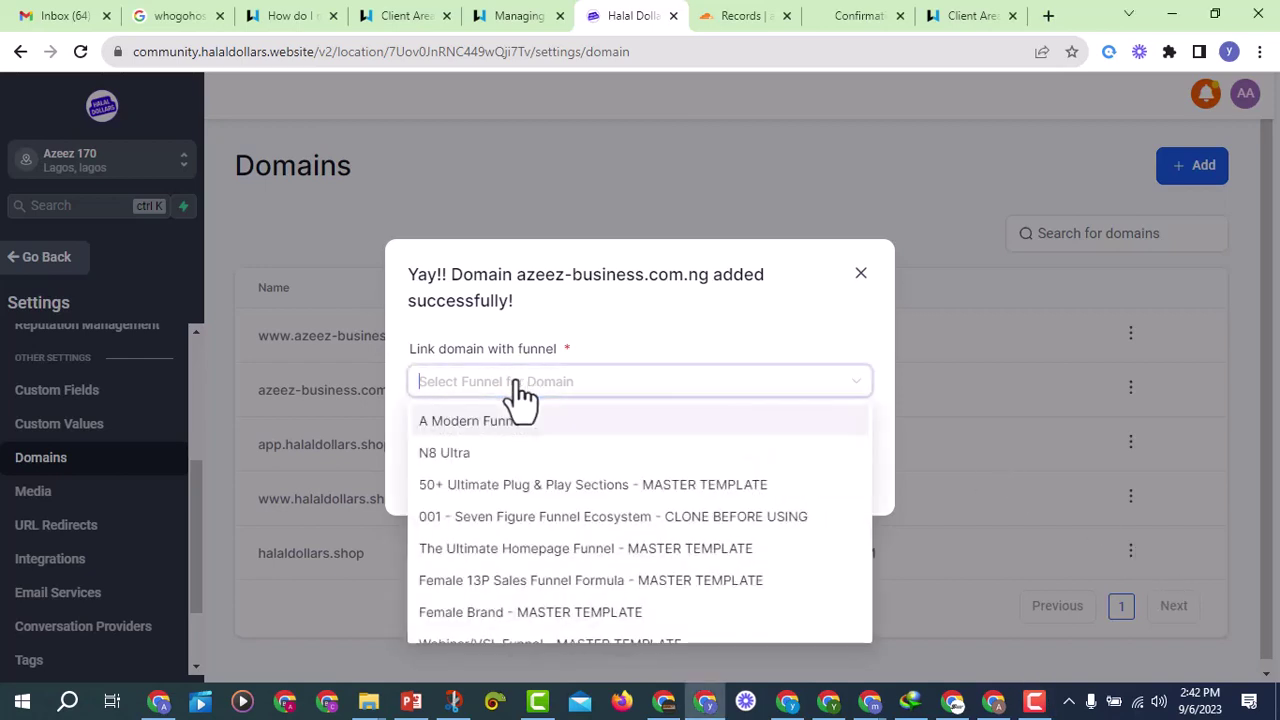
{"action": "left_click", "coordinate": [462, 458]}
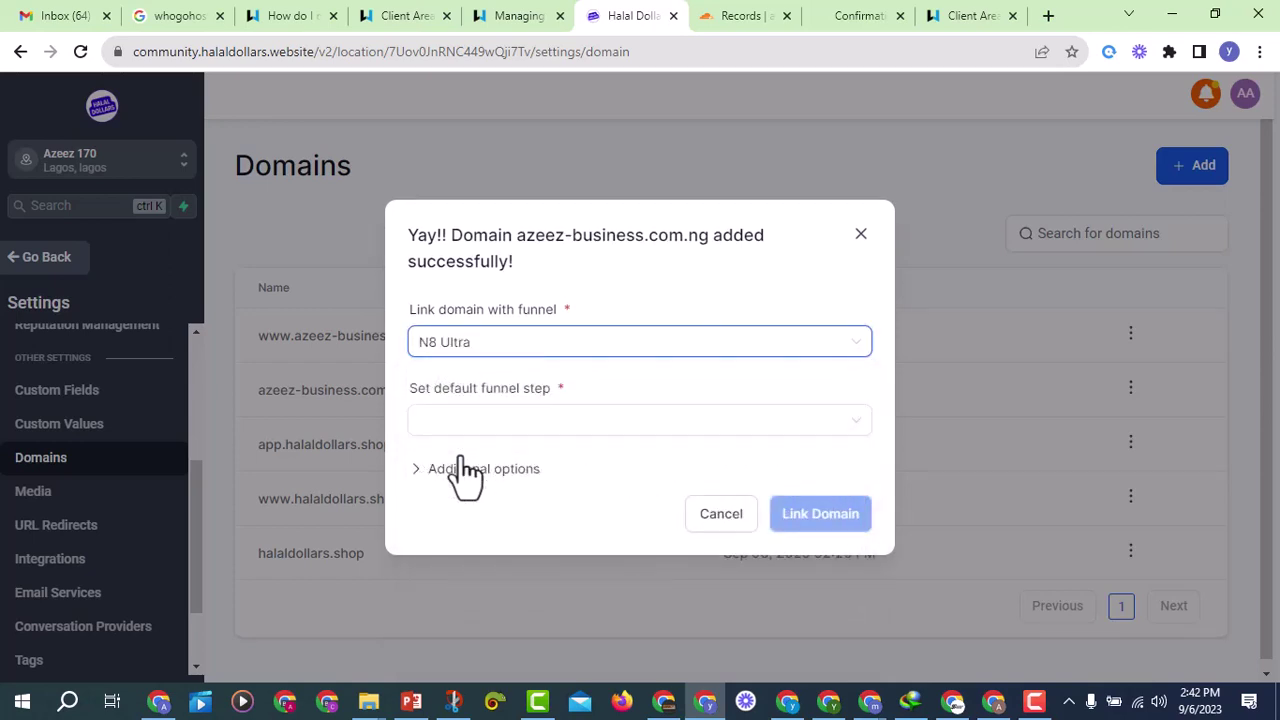
{"action": "left_click", "coordinate": [478, 428]}
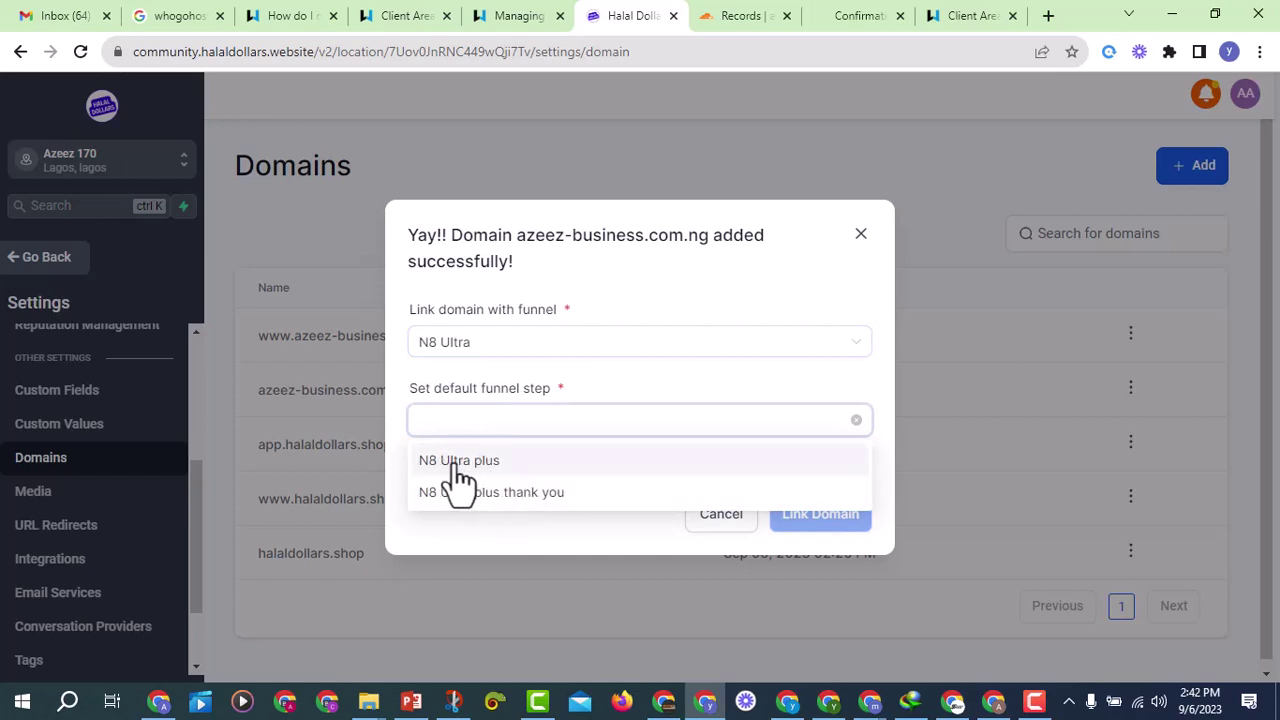
{"action": "left_click", "coordinate": [460, 462]}
{"action": "left_click", "coordinate": [822, 536]}
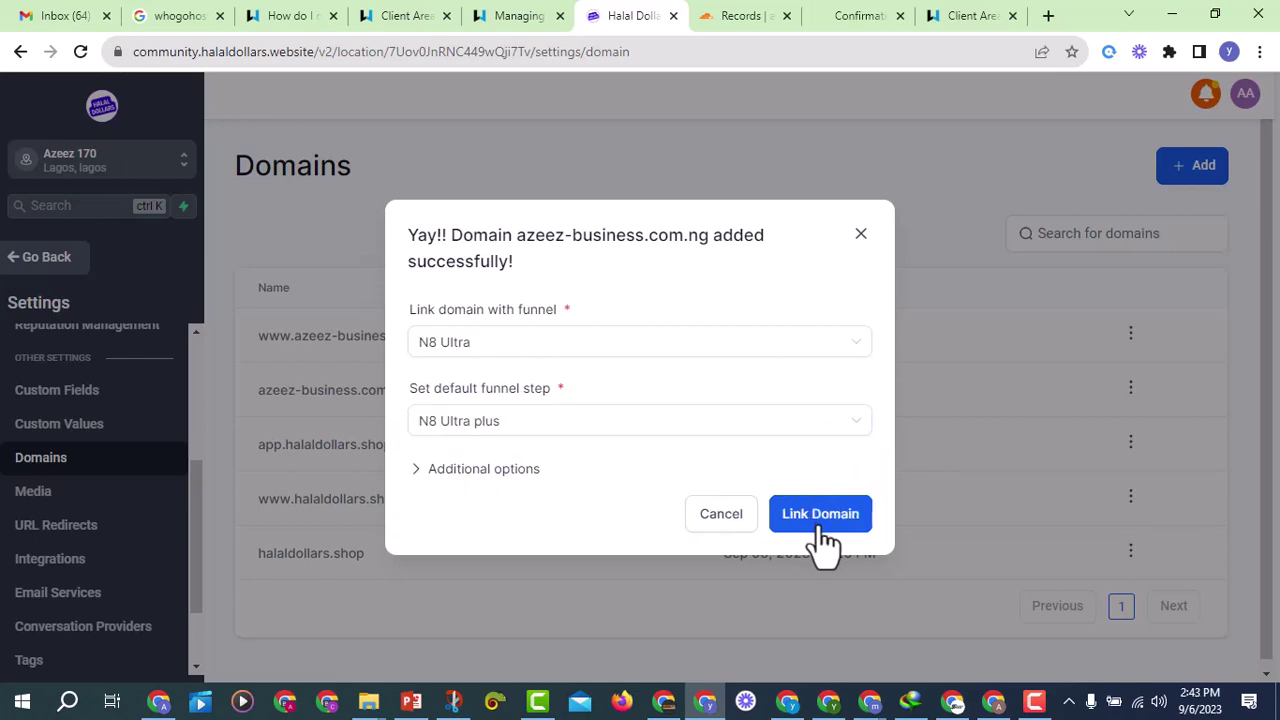
{"action": "left_click", "coordinate": [860, 234]}
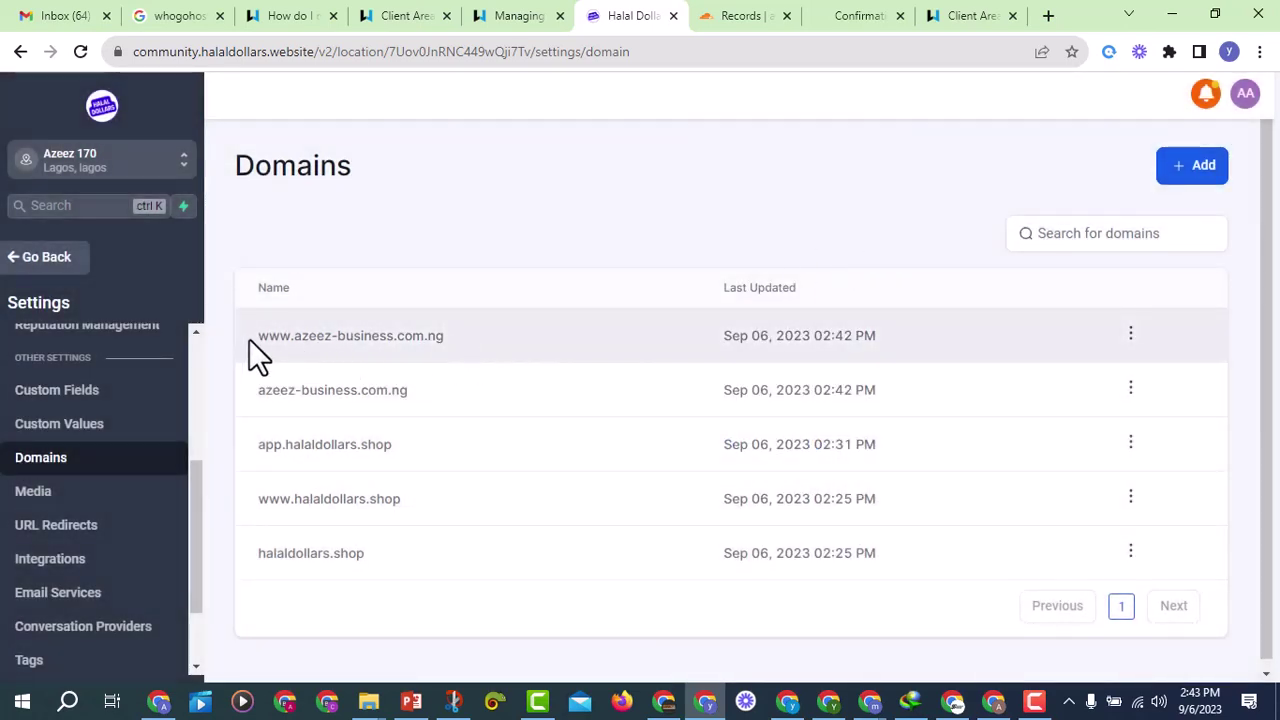
{"action": "left_click_drag", "start_coordinate": [250, 339], "coordinate": [446, 337]}
{"action": "left_click", "coordinate": [450, 288]}
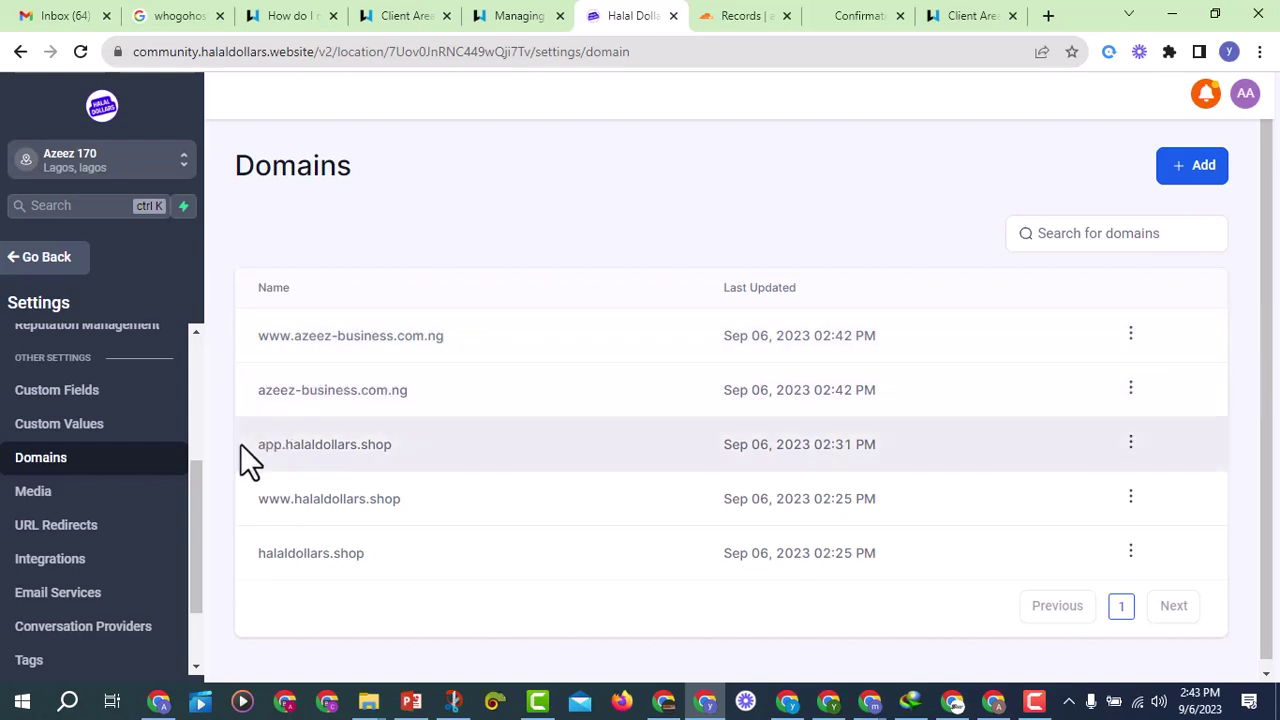
{"action": "left_click_drag", "start_coordinate": [245, 444], "coordinate": [403, 444]}
{"action": "left_click", "coordinate": [246, 440]}
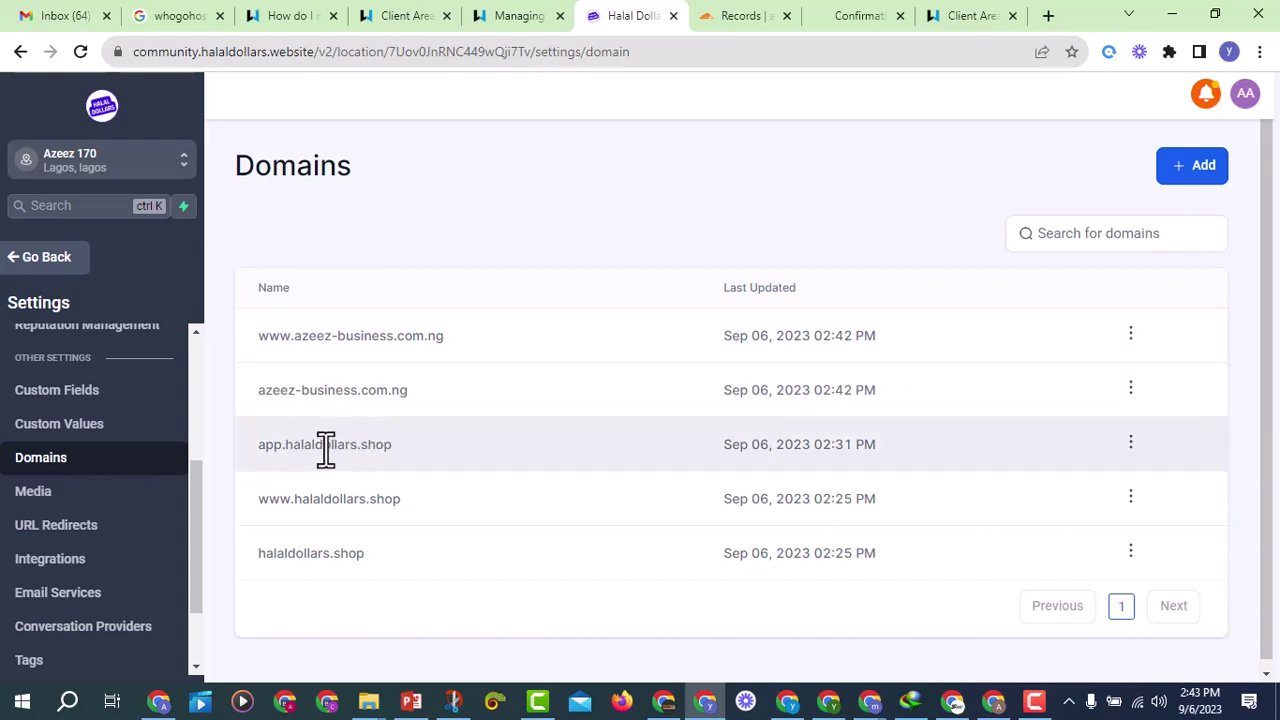
{"action": "left_click_drag", "start_coordinate": [260, 498], "coordinate": [391, 500]}
{"action": "left_click_drag", "start_coordinate": [258, 553], "coordinate": [381, 594]}
{"action": "left_click", "coordinate": [379, 606]}
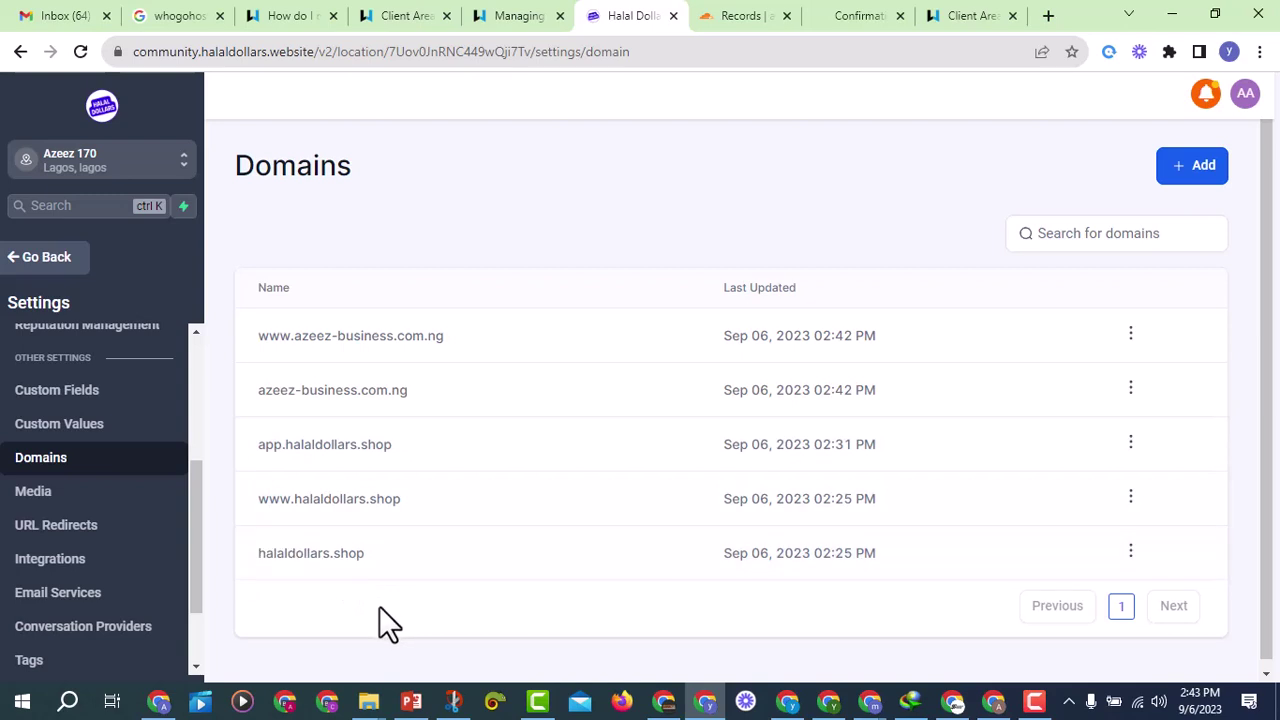
{"action": "left_click_drag", "start_coordinate": [249, 440], "coordinate": [490, 558]}
{"action": "left_click_drag", "start_coordinate": [669, 576], "coordinate": [909, 581]}
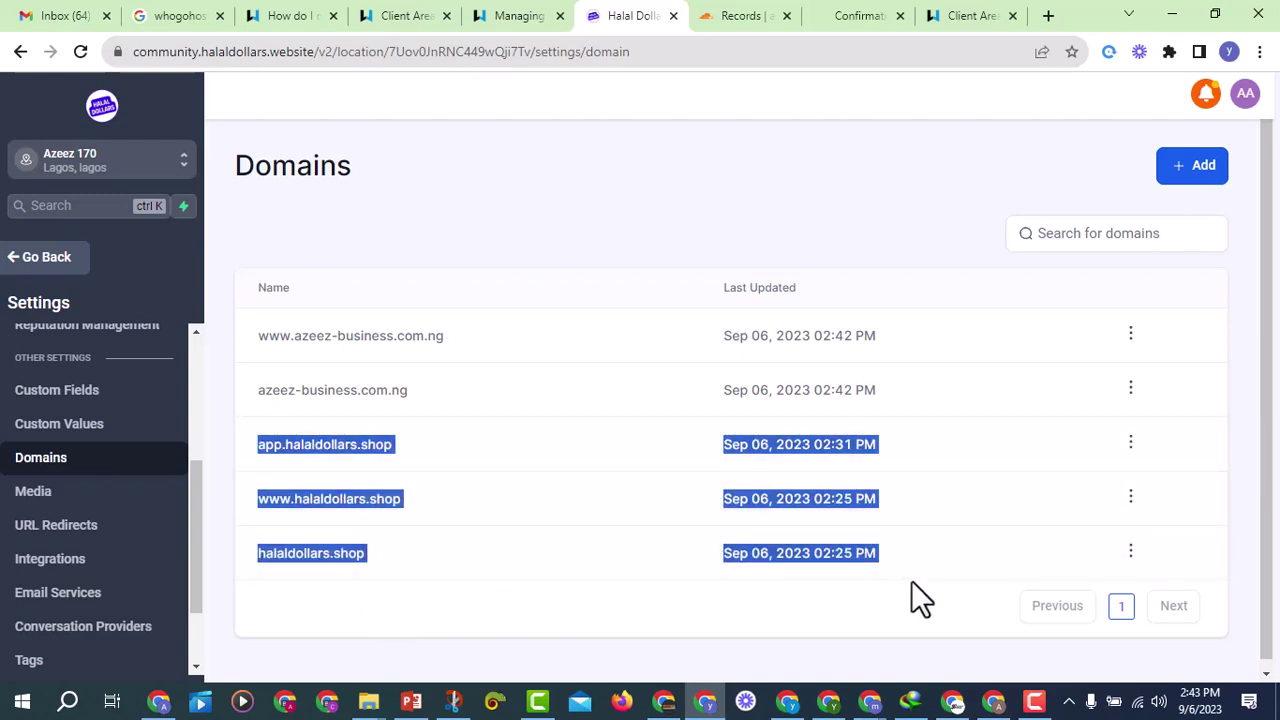
{"action": "left_click", "coordinate": [664, 617]}
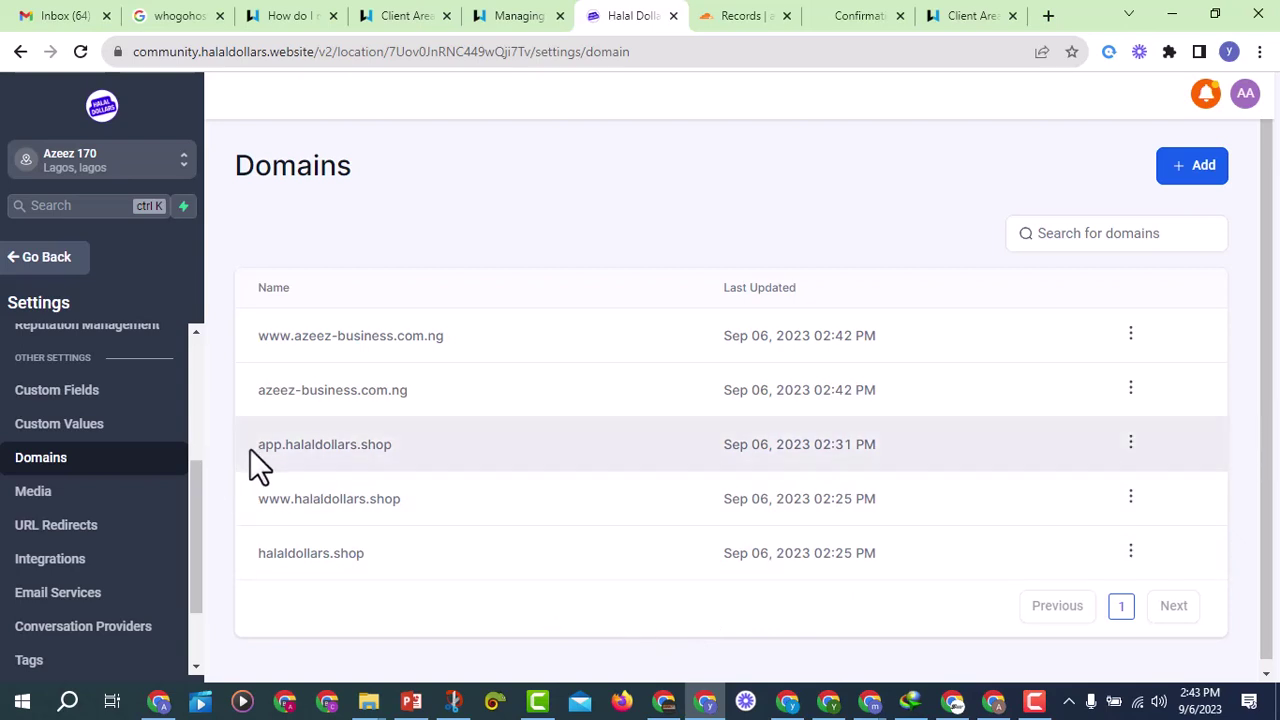
{"action": "left_click_drag", "start_coordinate": [250, 448], "coordinate": [415, 585]}
{"action": "left_click", "coordinate": [415, 585]}
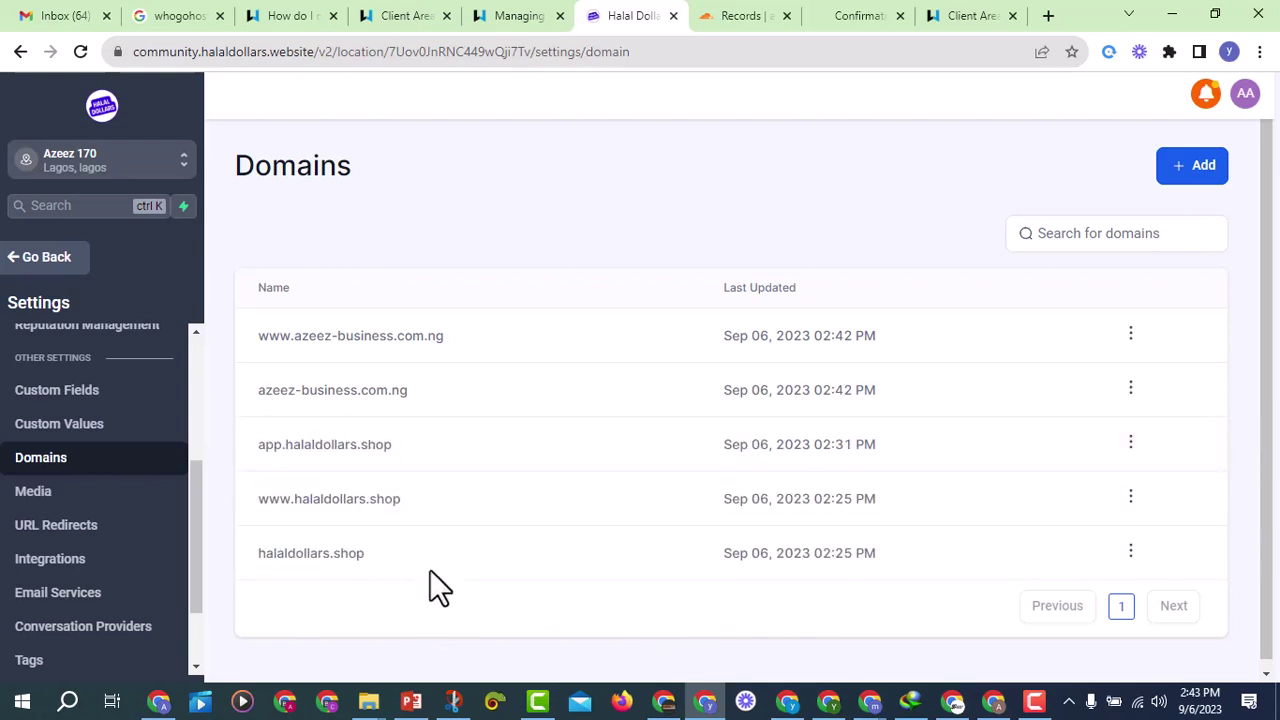
Step: Switch to Whogohost, open its client dashboard, and look over the azeez-business.com.ng DNS records in Cloudflare
{"action": "key", "text": "ctrl+shift+Tab"}
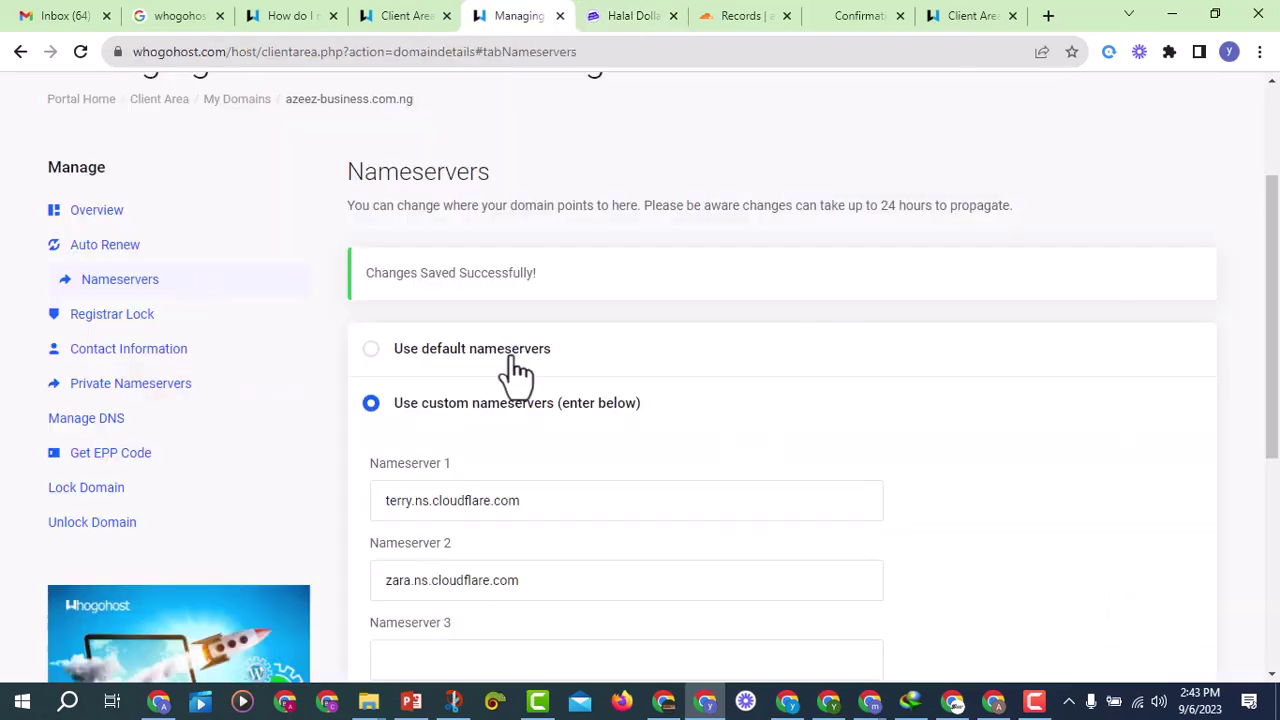
{"action": "scroll", "coordinate": [243, 306], "scroll_direction": "up", "scroll_amount": 2}
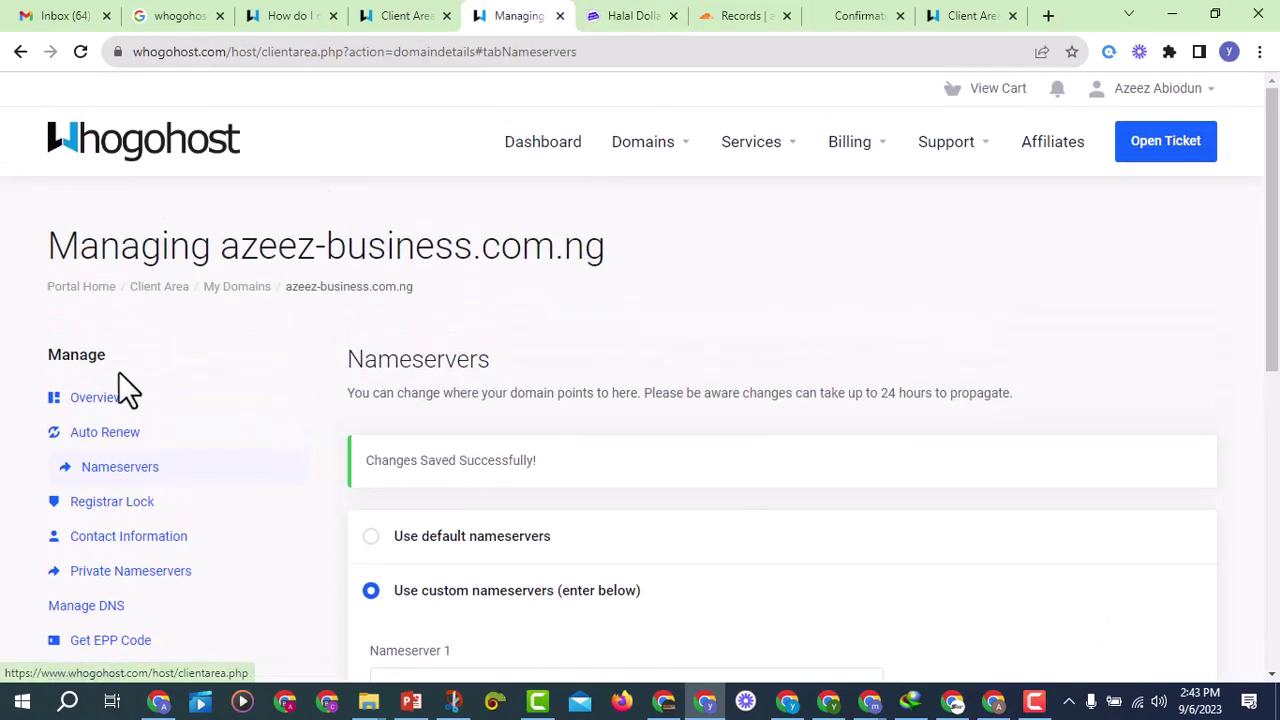
{"action": "left_click", "coordinate": [530, 158]}
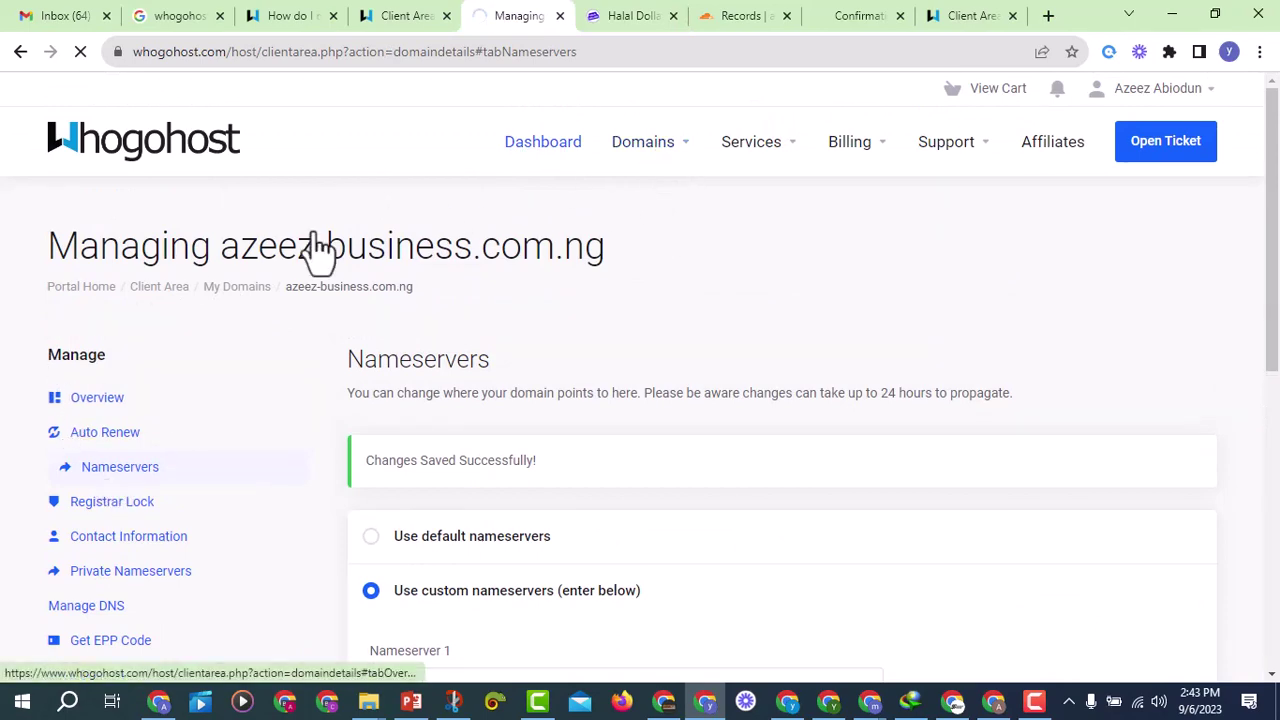
{"action": "left_click", "coordinate": [738, 18]}
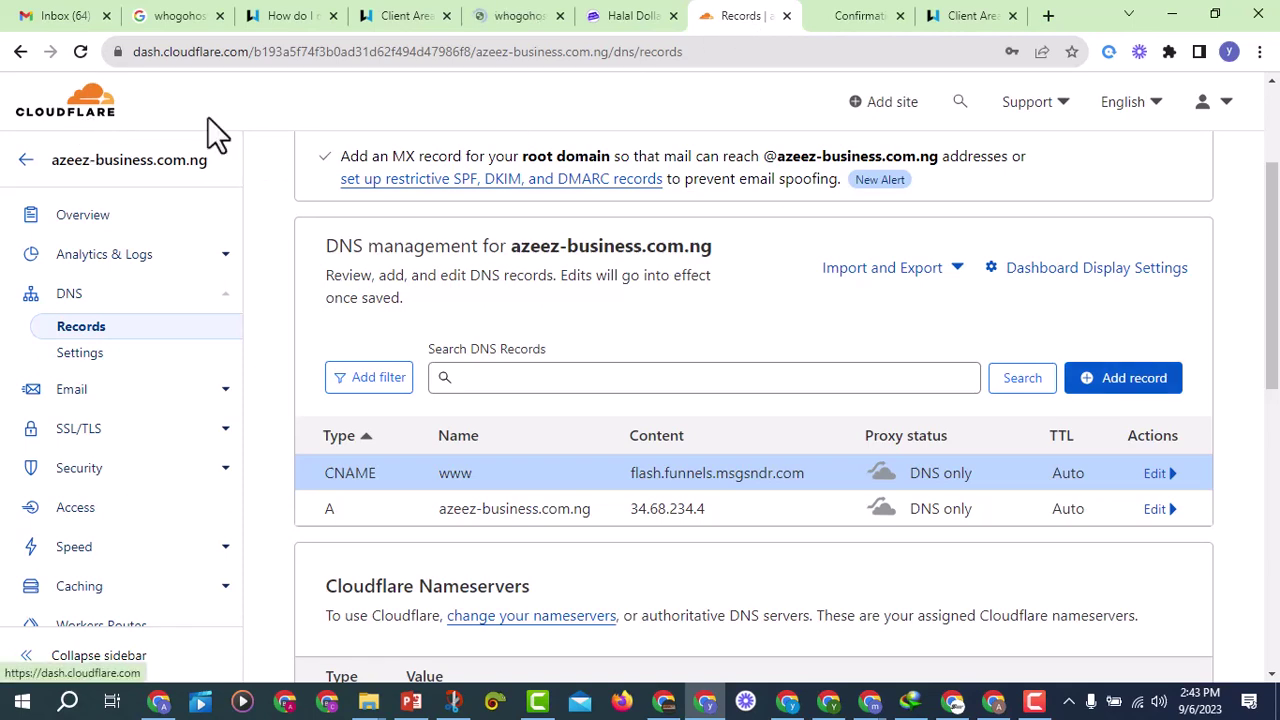
{"action": "left_click", "coordinate": [526, 18]}
Step: Return to Halal Dollars, leave the settings, and open the N8 Ultra funnel from the Sites funnel list
{"action": "left_click", "coordinate": [626, 18]}
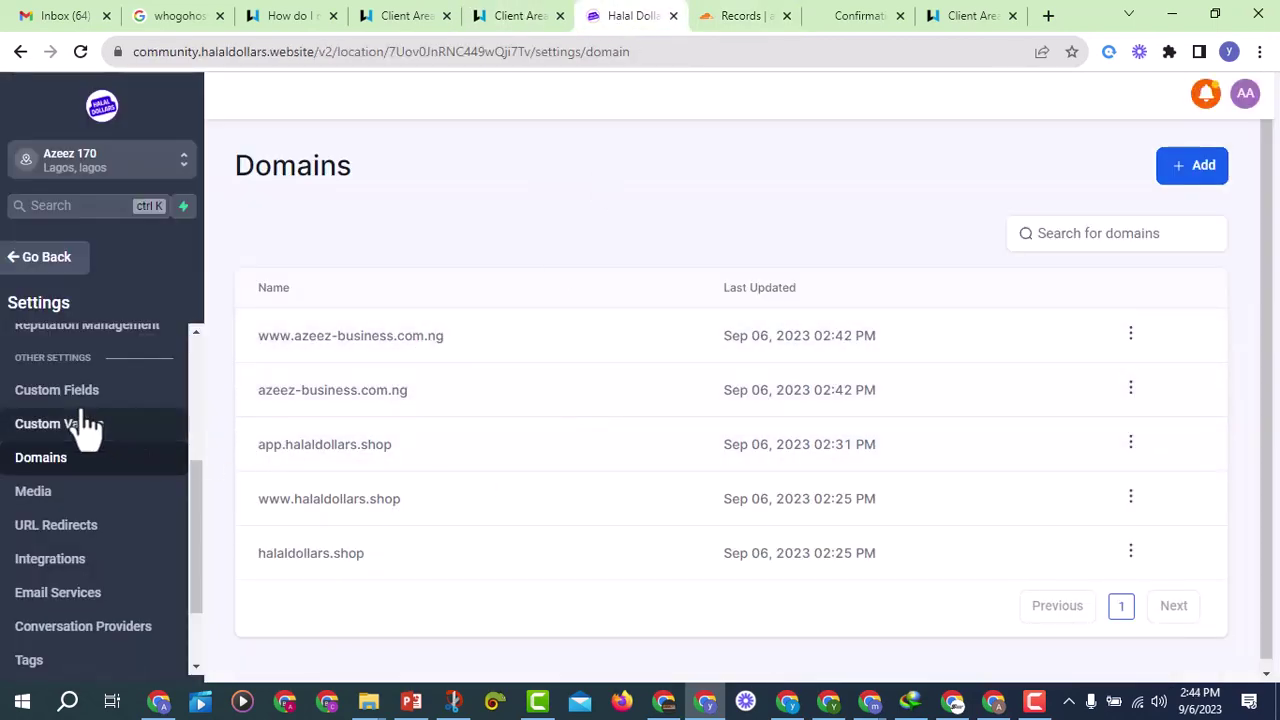
{"action": "left_click", "coordinate": [60, 259]}
{"action": "scroll", "coordinate": [109, 586], "scroll_direction": "down", "scroll_amount": 2}
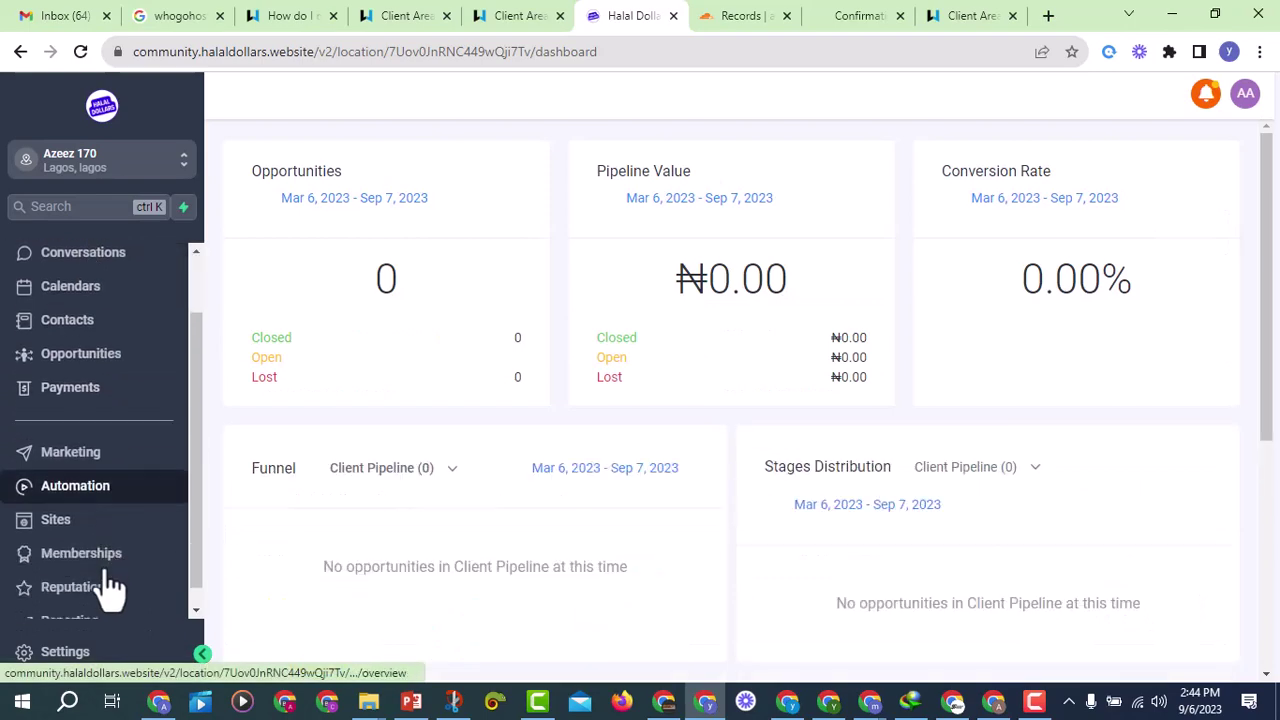
{"action": "left_click", "coordinate": [92, 508]}
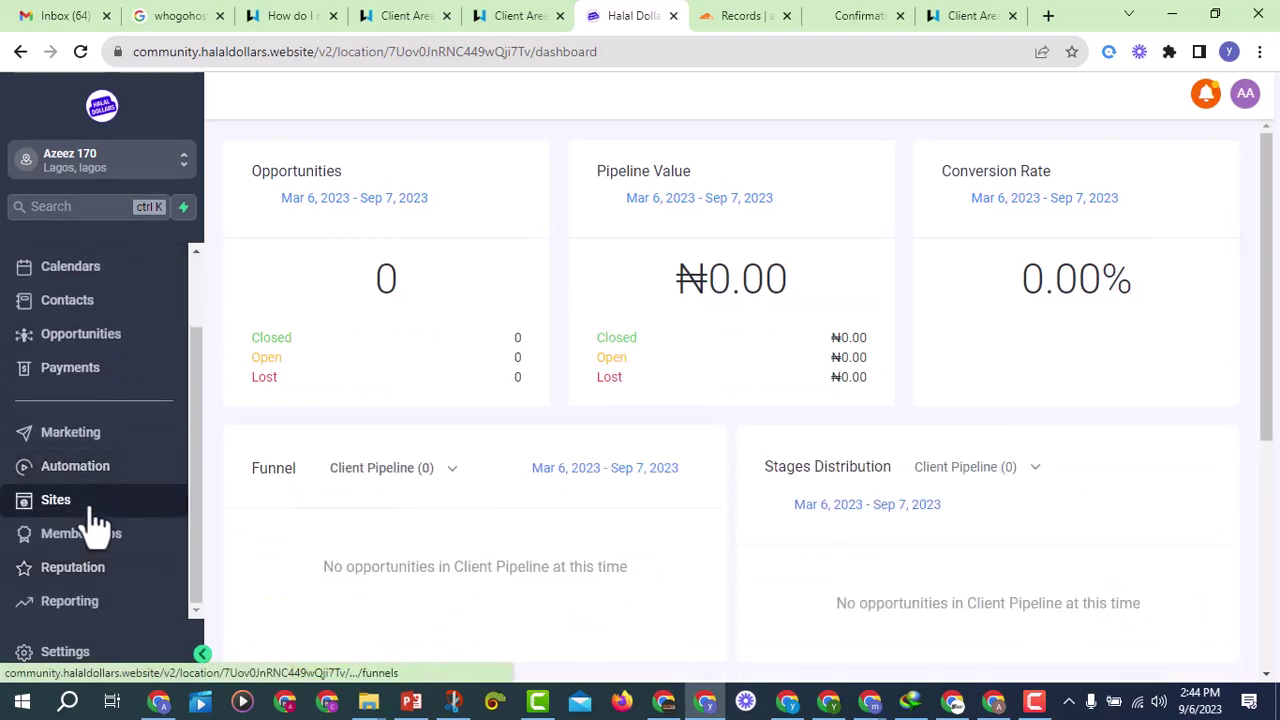
{"action": "left_click", "coordinate": [925, 205]}
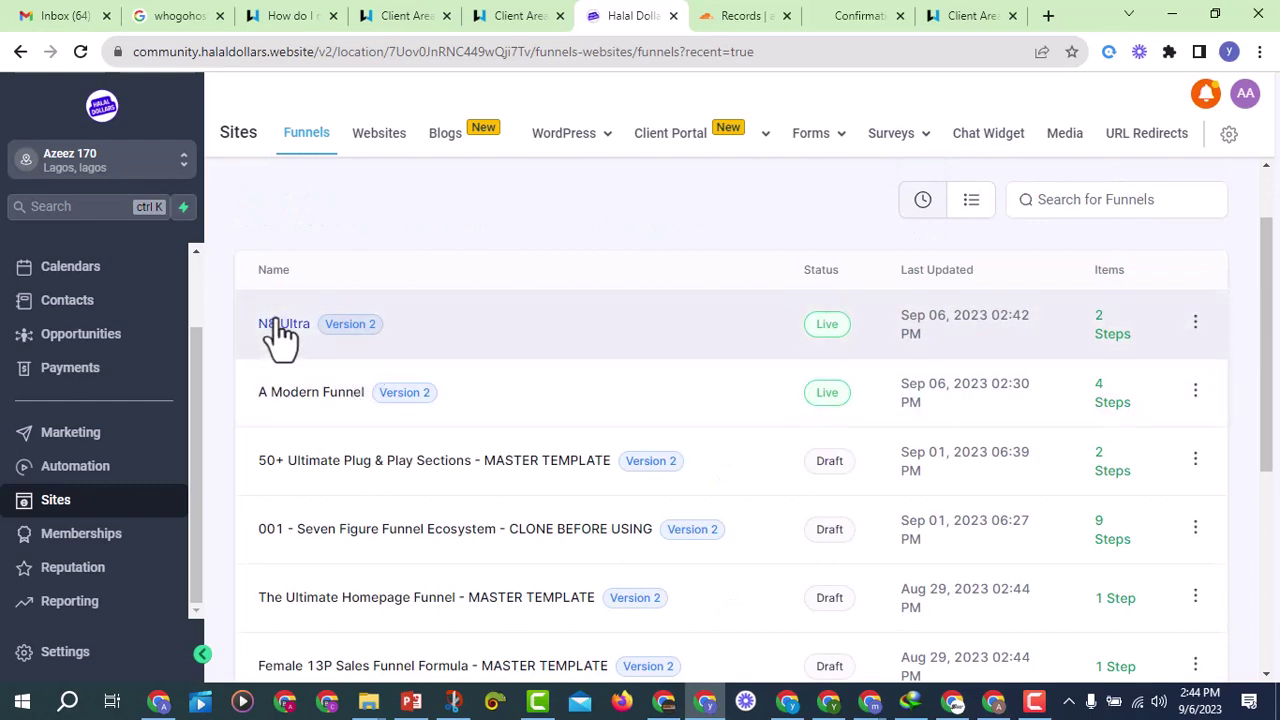
{"action": "left_click", "coordinate": [282, 325]}
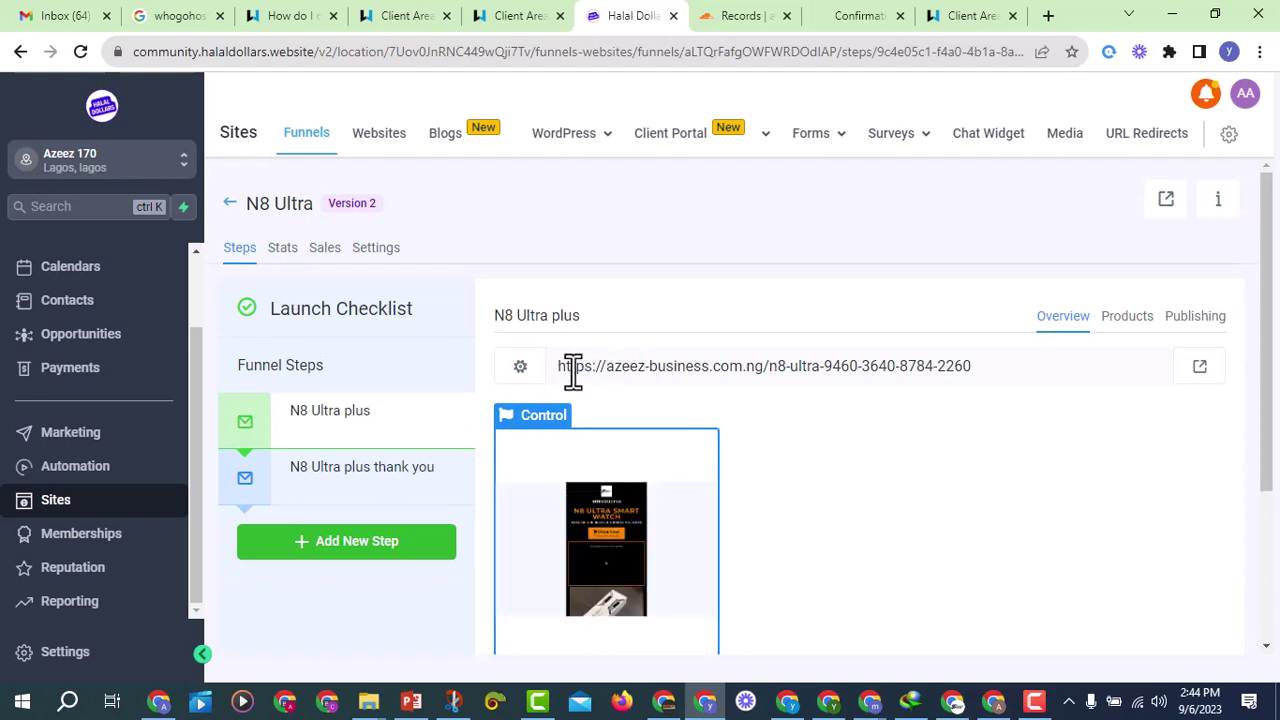
Step: Examine the domain in the page URLs of the N8 Ultra plus and N8 Ultra plus thank you steps
{"action": "left_click_drag", "start_coordinate": [566, 366], "coordinate": [900, 383]}
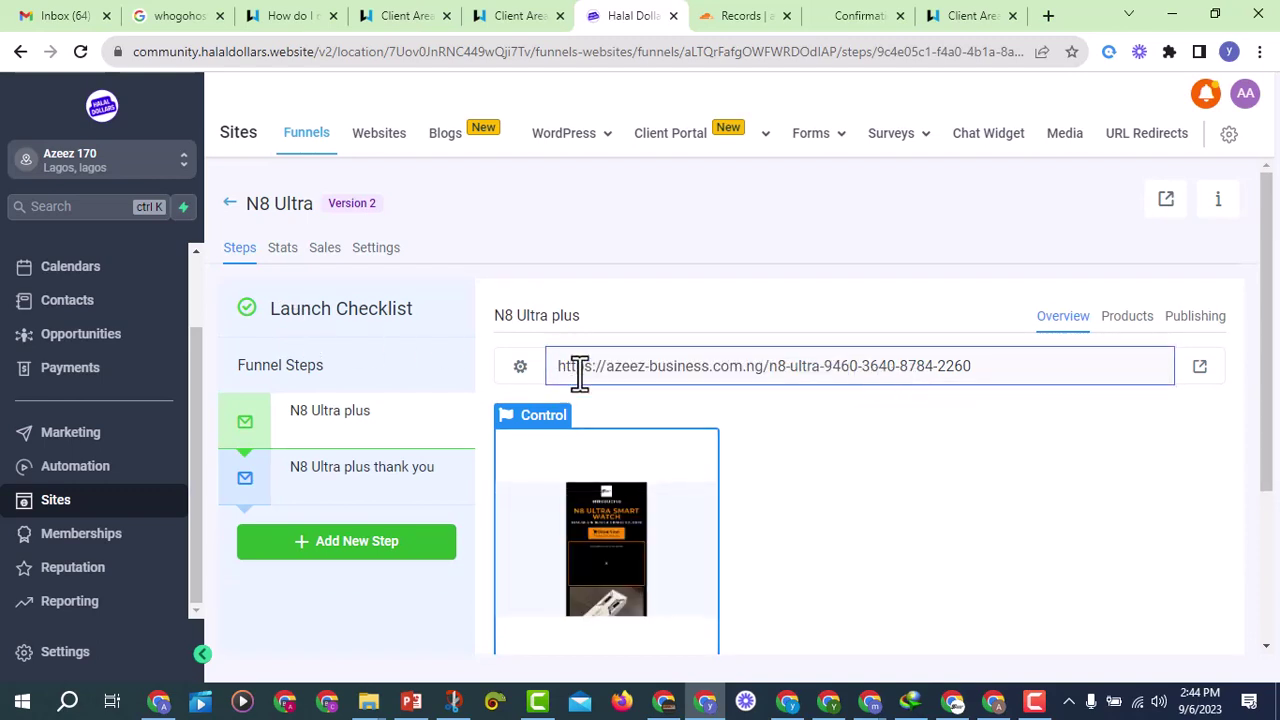
{"action": "left_click_drag", "start_coordinate": [584, 366], "coordinate": [851, 377]}
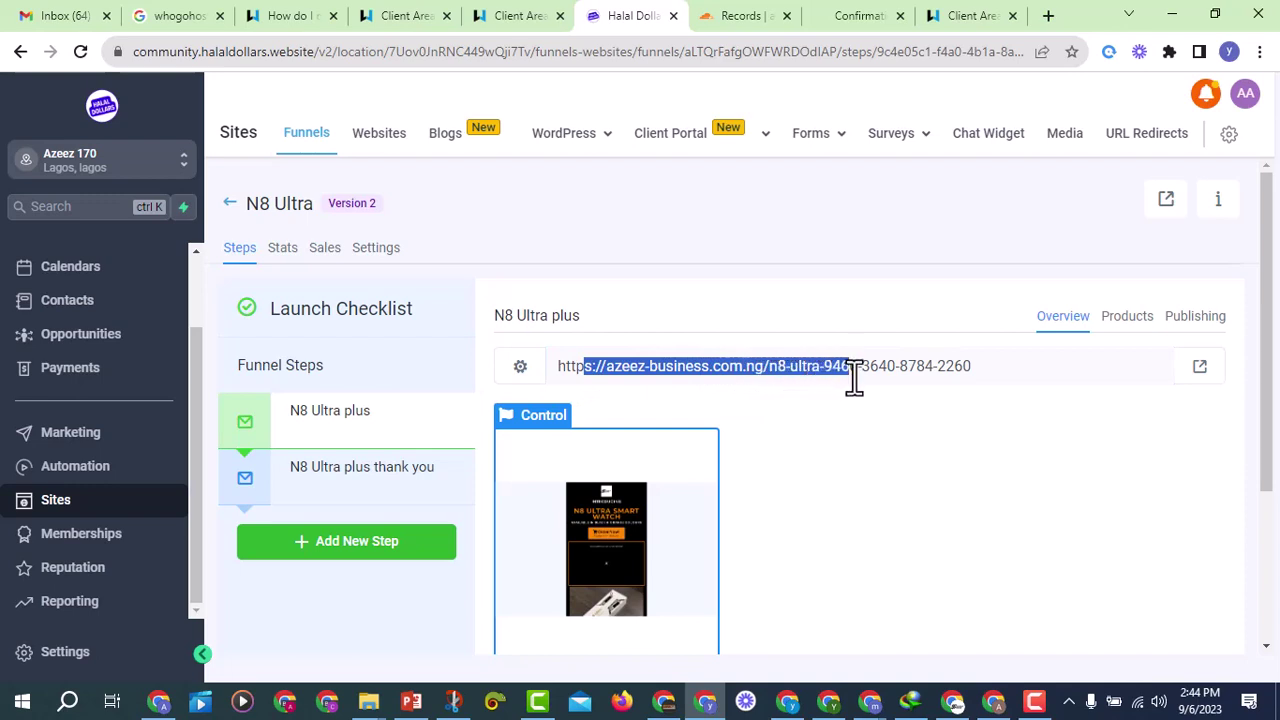
{"action": "left_click", "coordinate": [755, 367]}
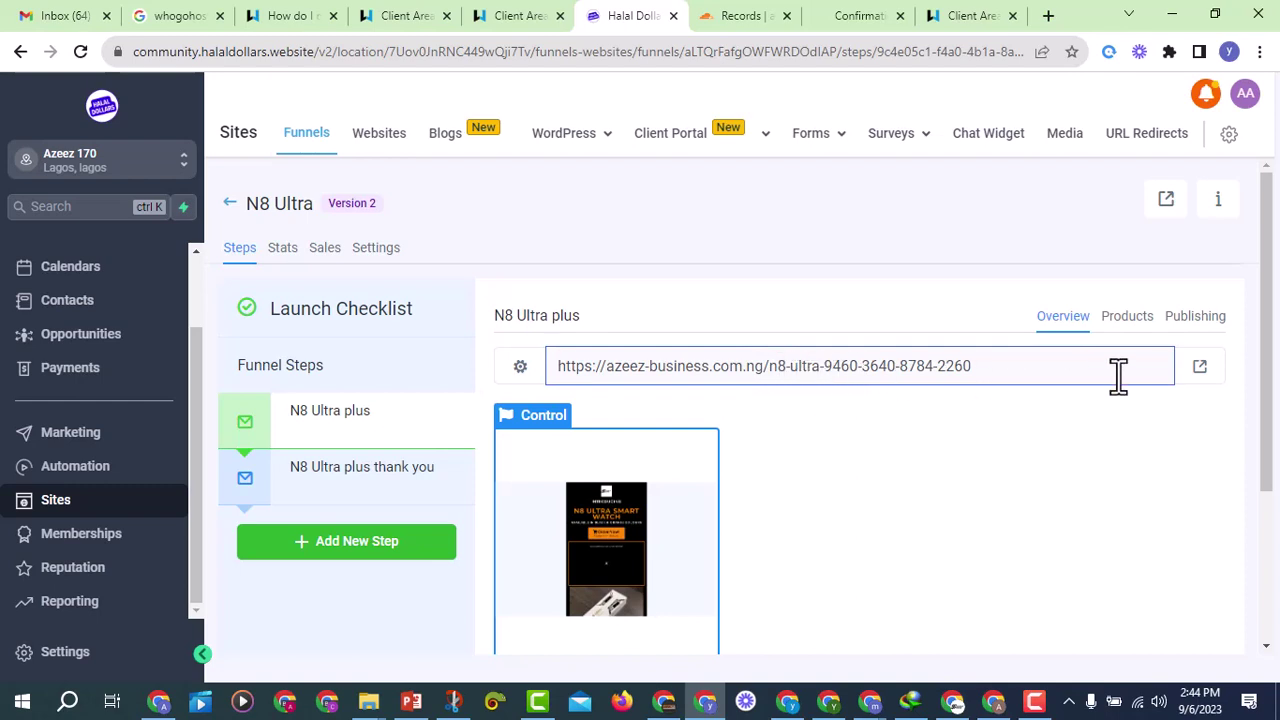
{"action": "left_click", "coordinate": [388, 502]}
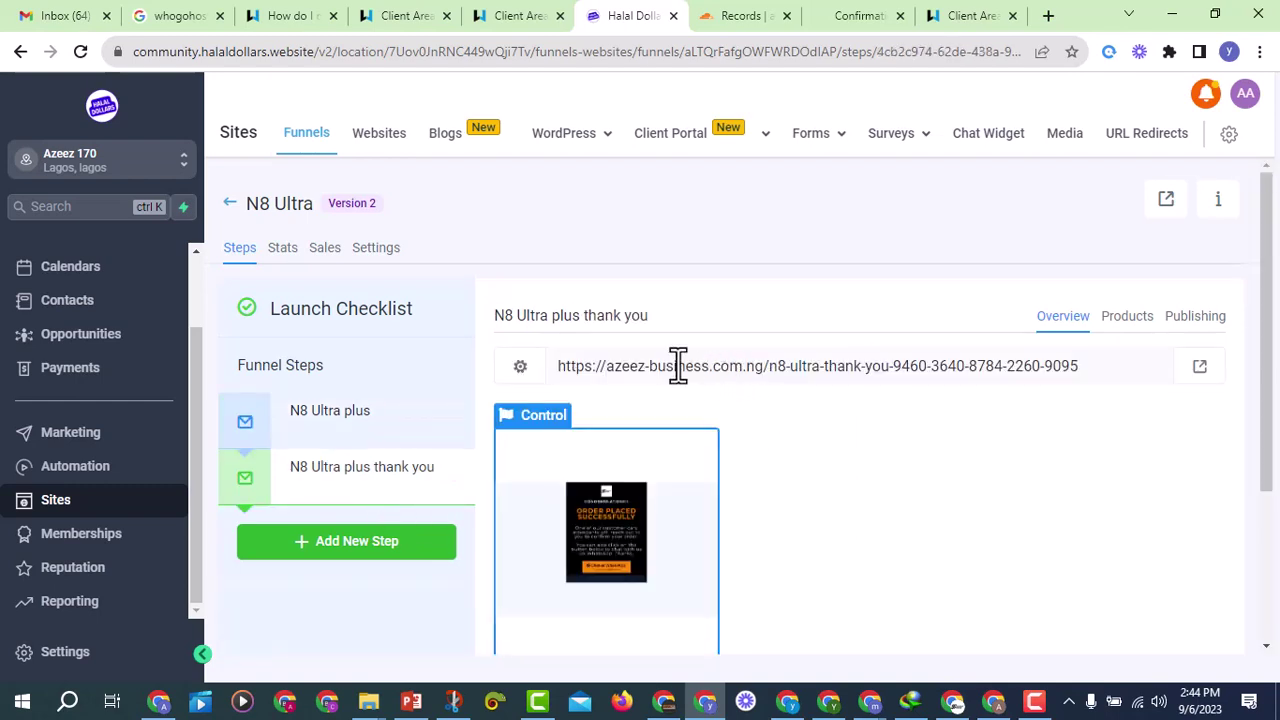
{"action": "left_click_drag", "start_coordinate": [674, 366], "coordinate": [861, 366]}
{"action": "left_click", "coordinate": [896, 410]}
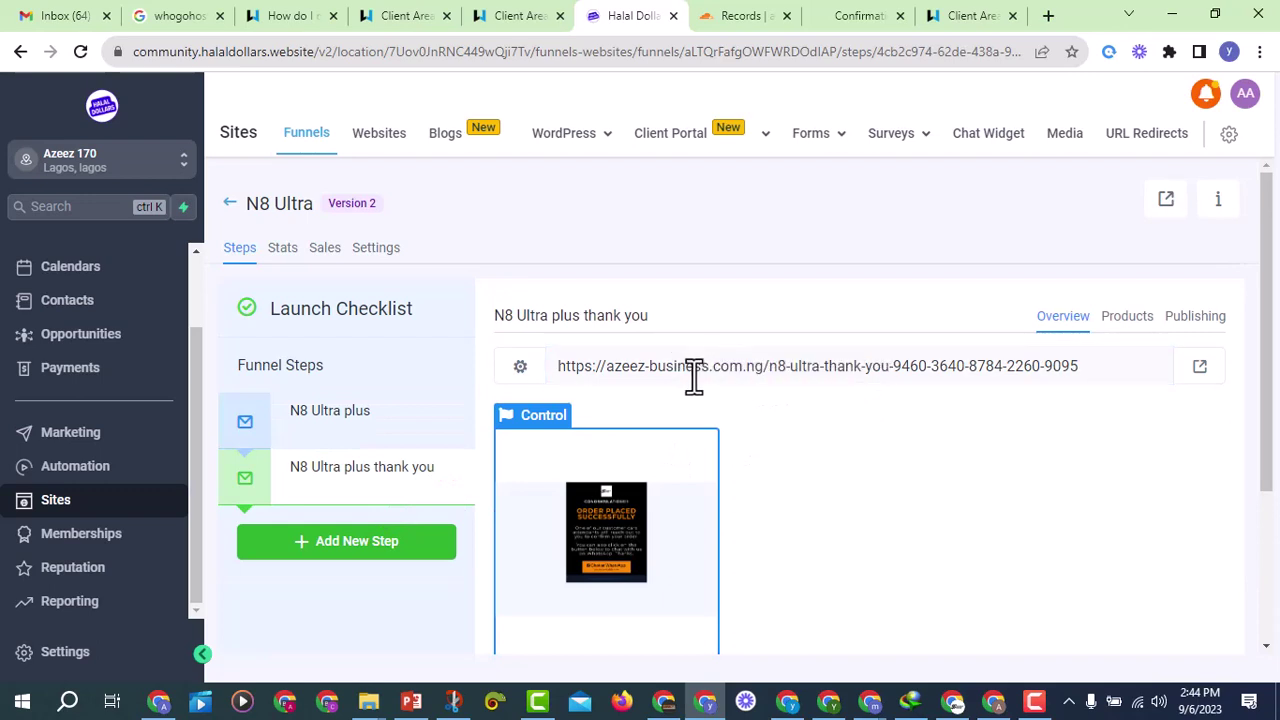
{"action": "left_click_drag", "start_coordinate": [687, 368], "coordinate": [873, 380]}
{"action": "left_click", "coordinate": [880, 420]}
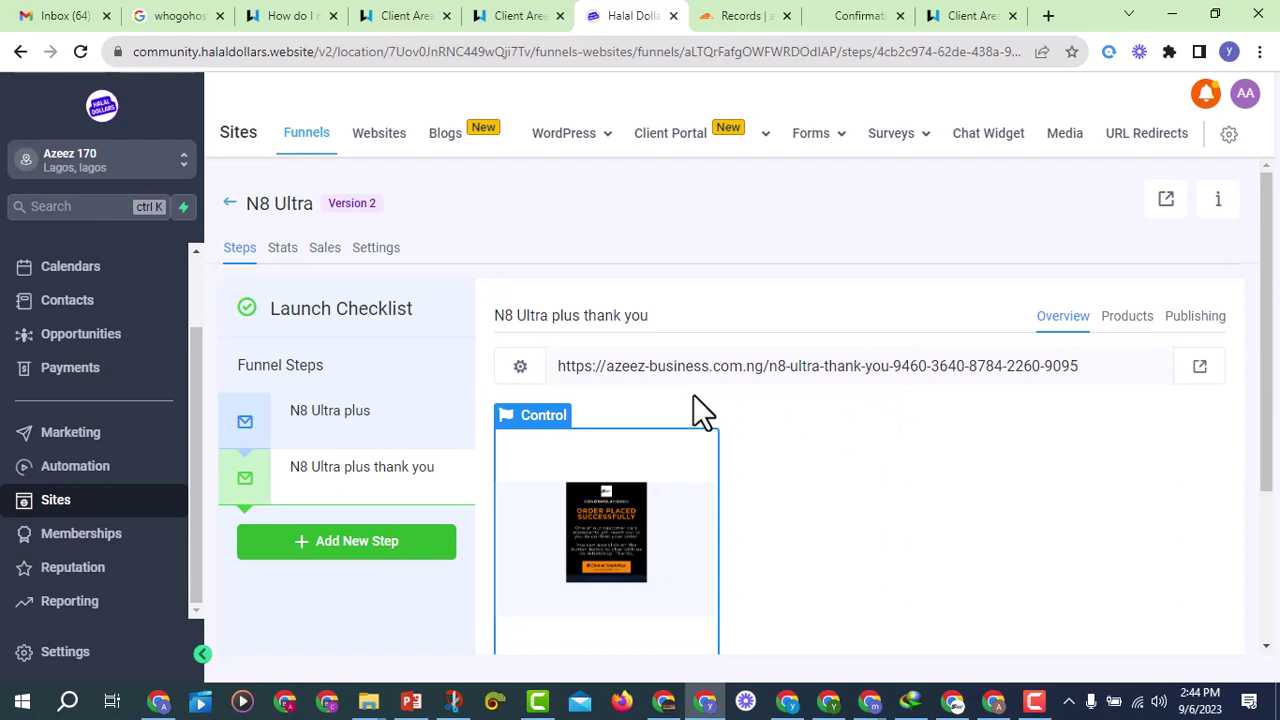
{"action": "left_click_drag", "start_coordinate": [611, 366], "coordinate": [803, 366]}
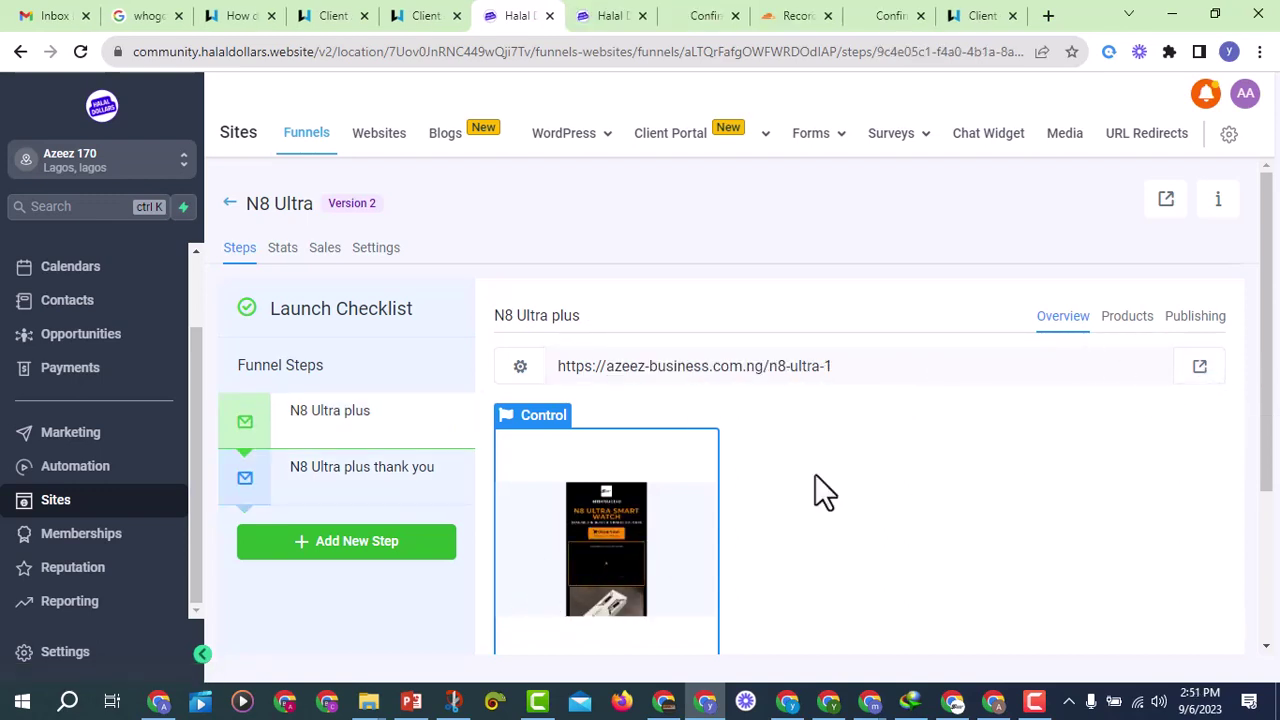
Step: Preview the live page of the N8 Ultra plus step at azeez-business.com.ng/n8-ultra-1 and close it
{"action": "left_click", "coordinate": [1203, 376]}
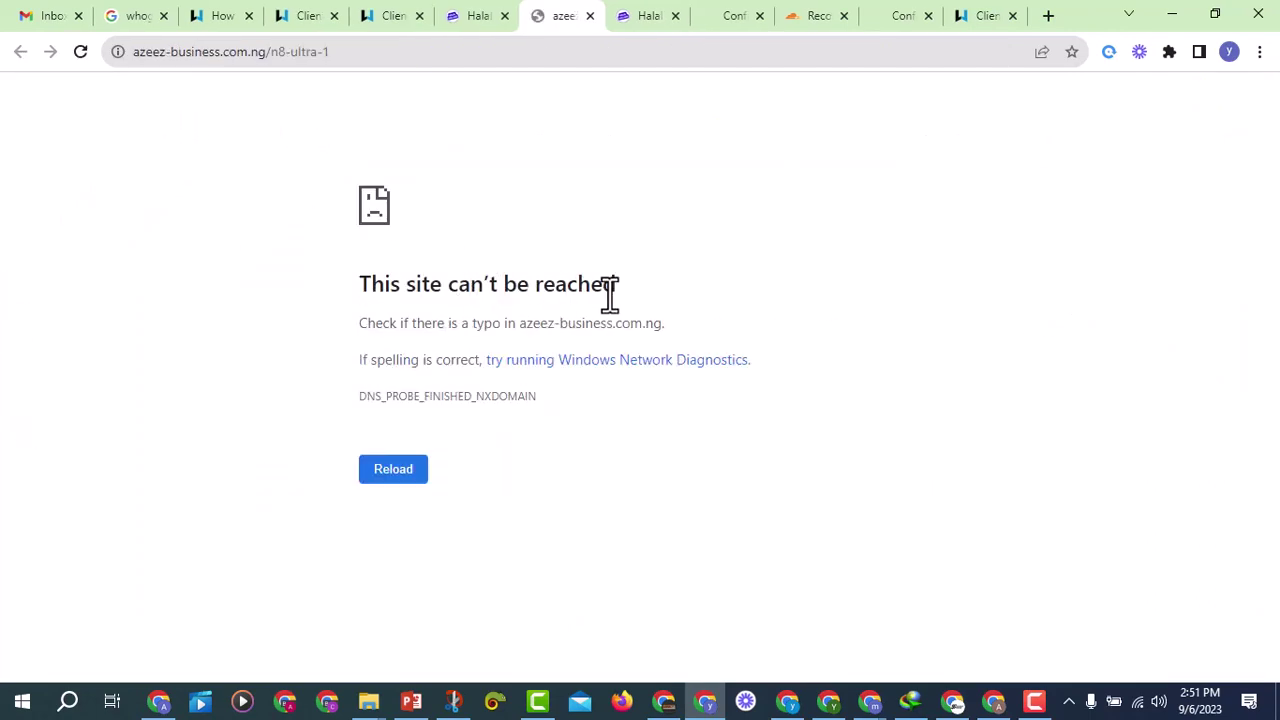
{"action": "left_click", "coordinate": [590, 16]}
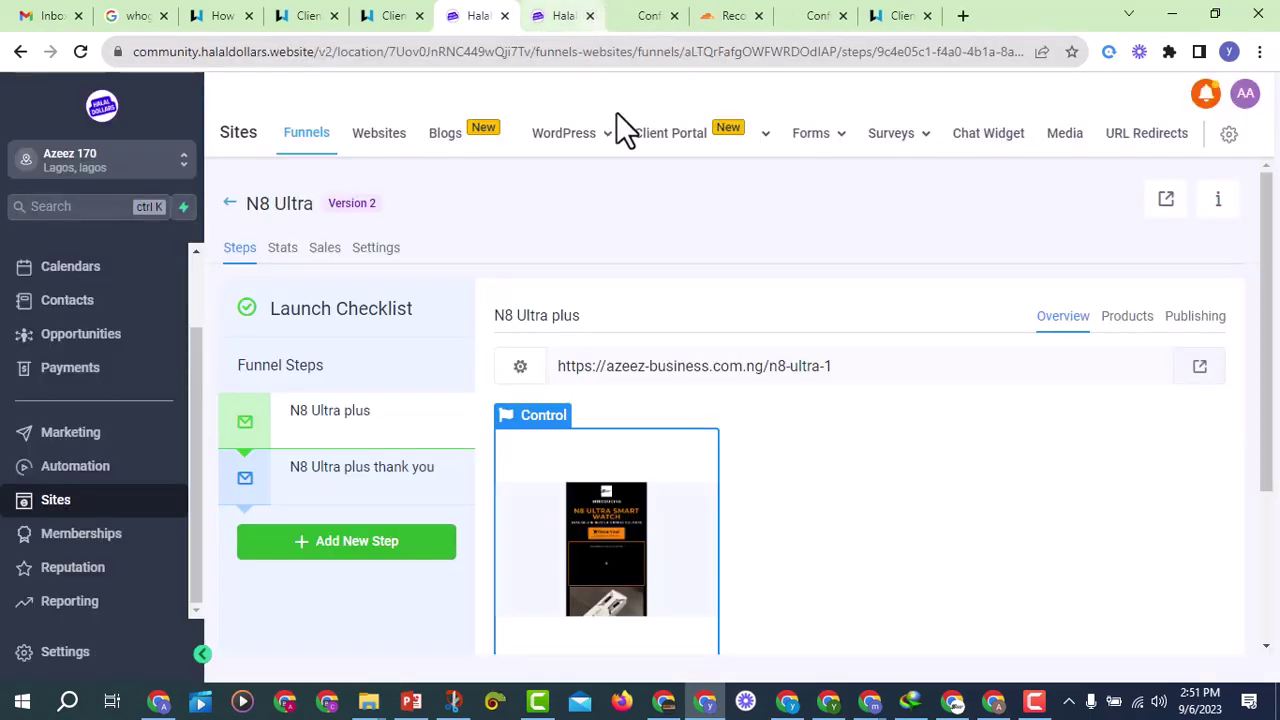
{"action": "left_click", "coordinate": [371, 247]}
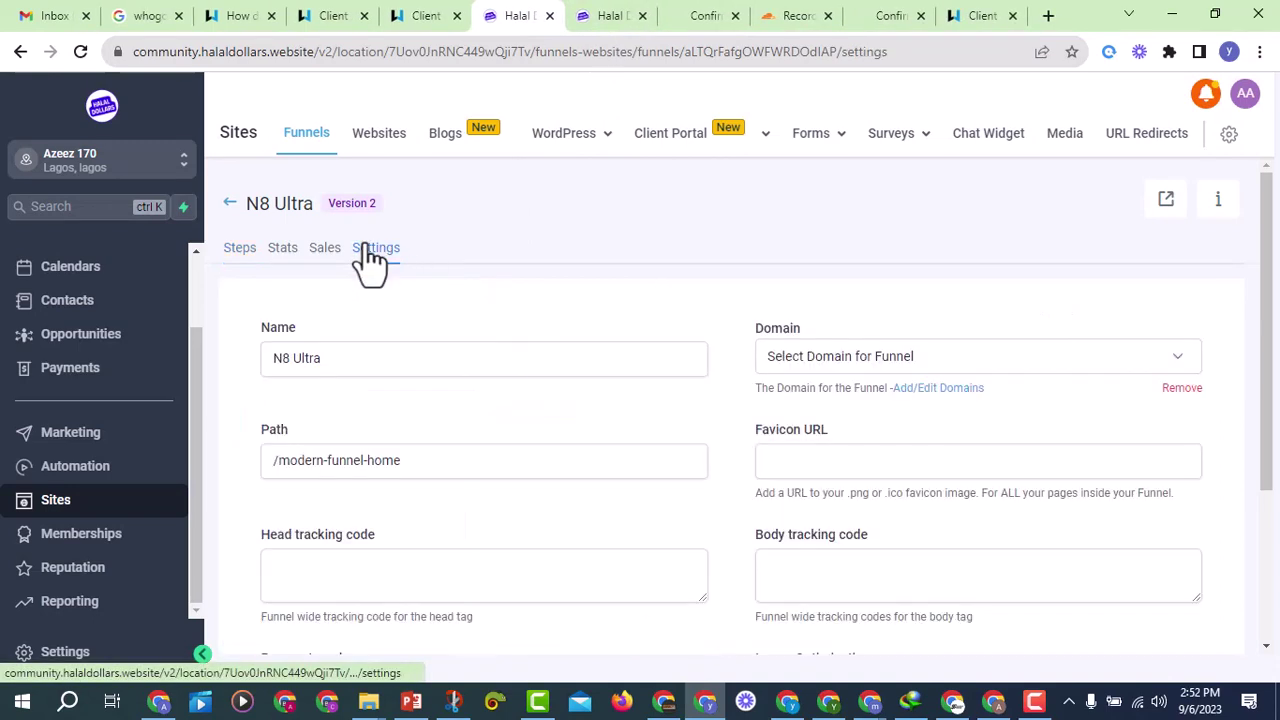
{"action": "left_click", "coordinate": [893, 360]}
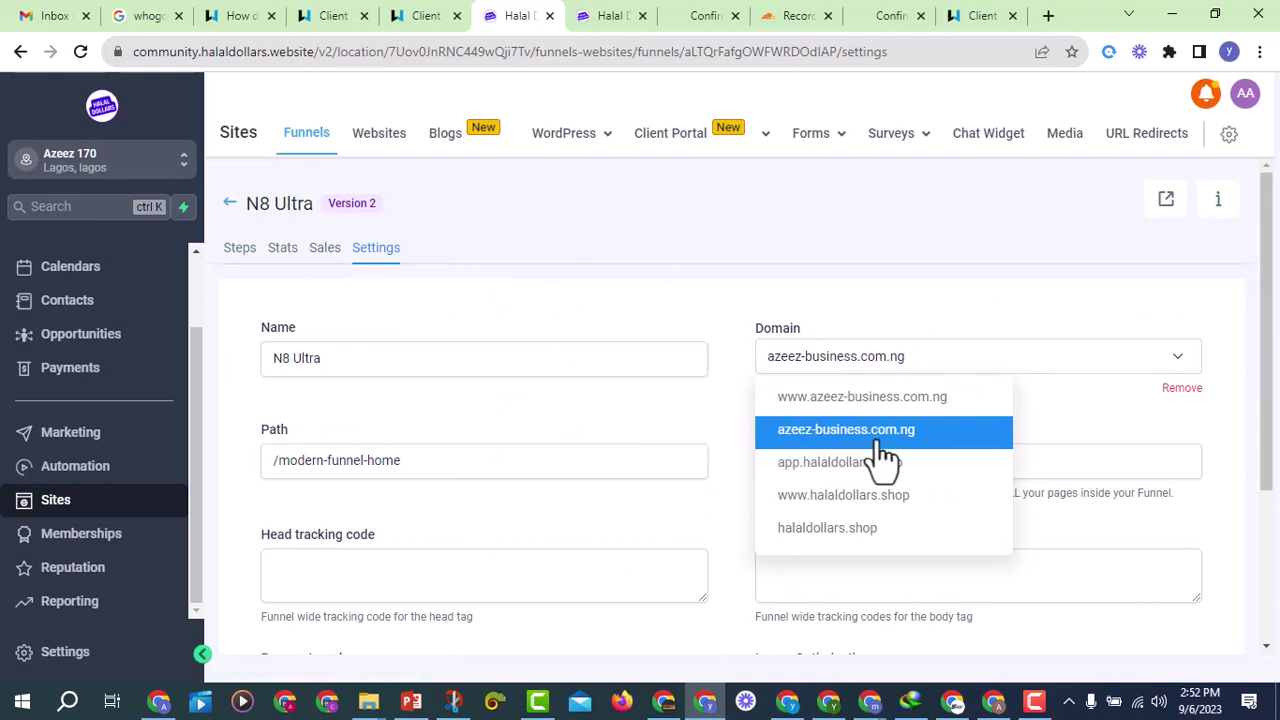
{"action": "left_click", "coordinate": [803, 398]}
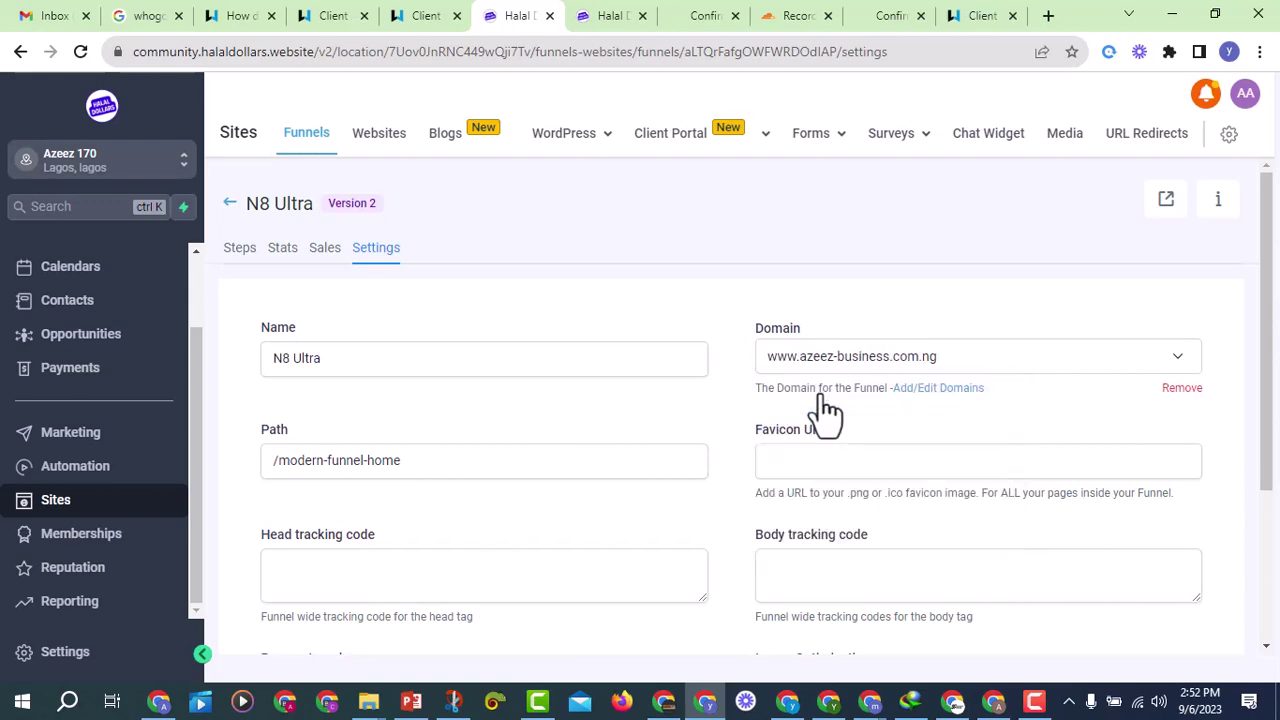
{"action": "scroll", "coordinate": [960, 374], "scroll_direction": "down", "scroll_amount": 3}
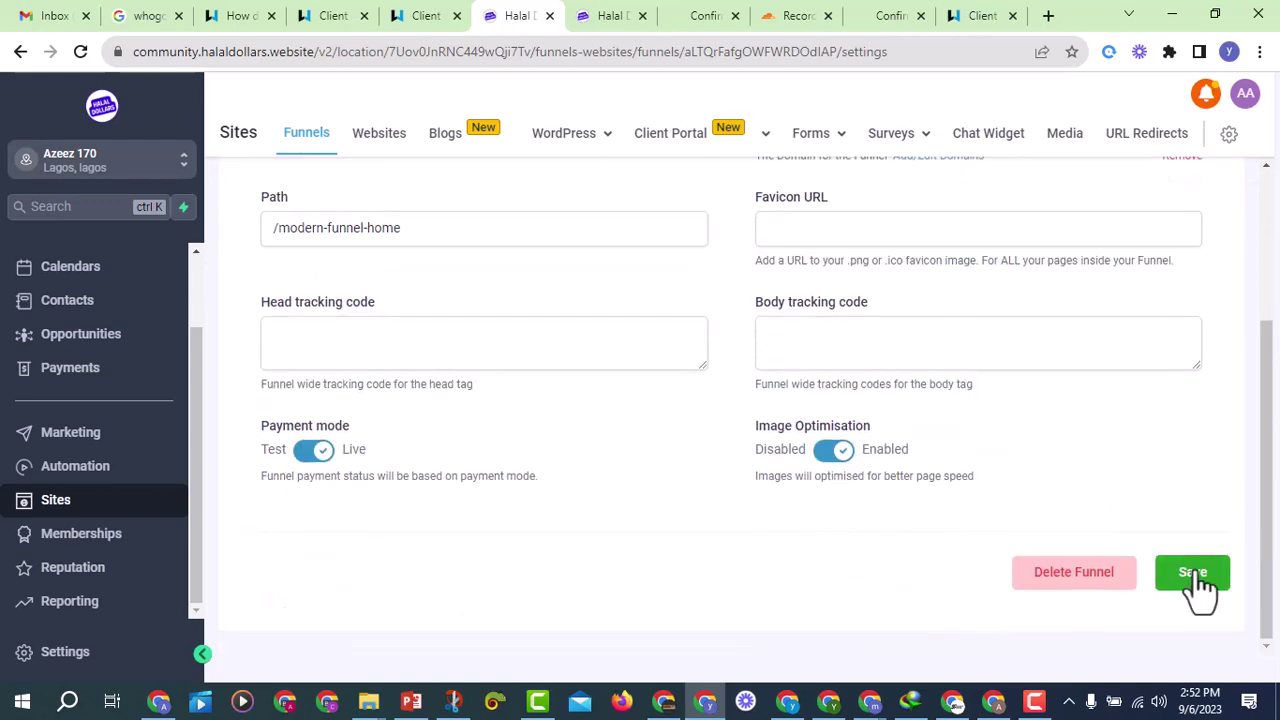
{"action": "left_click", "coordinate": [1190, 572]}
Step: Confirm the funnel's domain change by entering the confirmation word CHANGE
{"action": "left_click", "coordinate": [803, 337]}
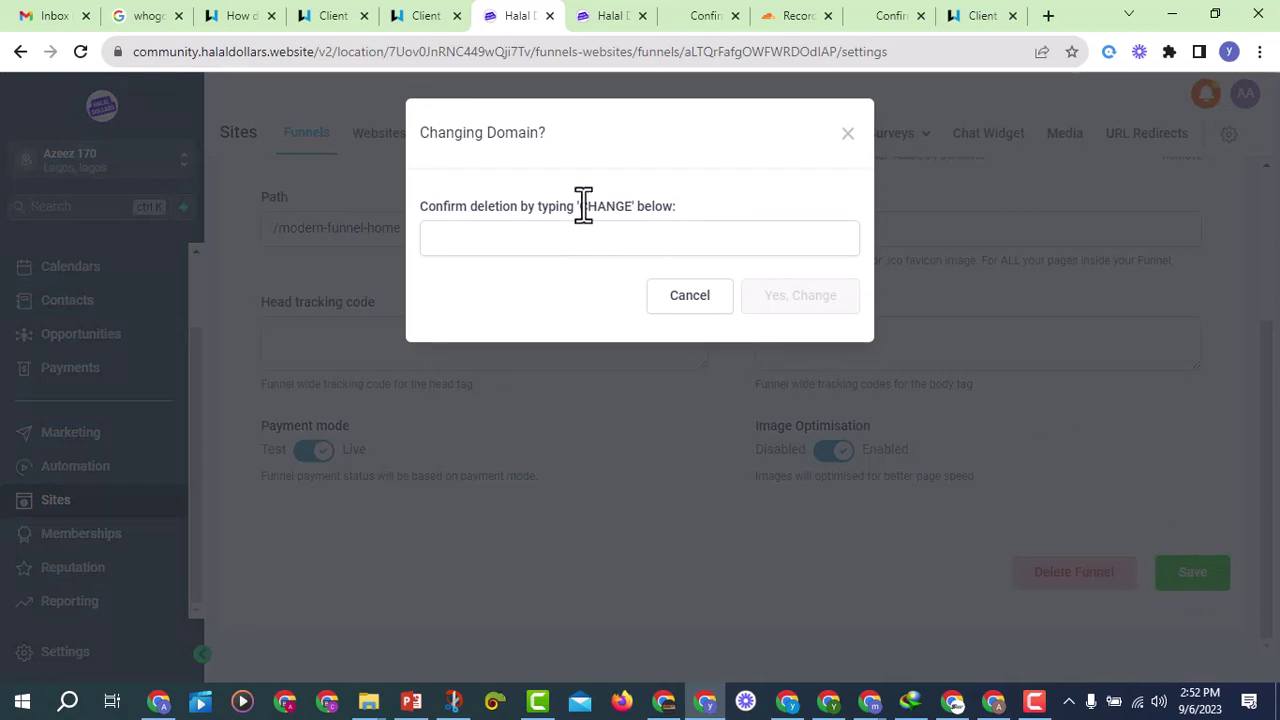
{"action": "left_click_drag", "start_coordinate": [580, 207], "coordinate": [646, 208]}
{"action": "right_click", "coordinate": [624, 212]}
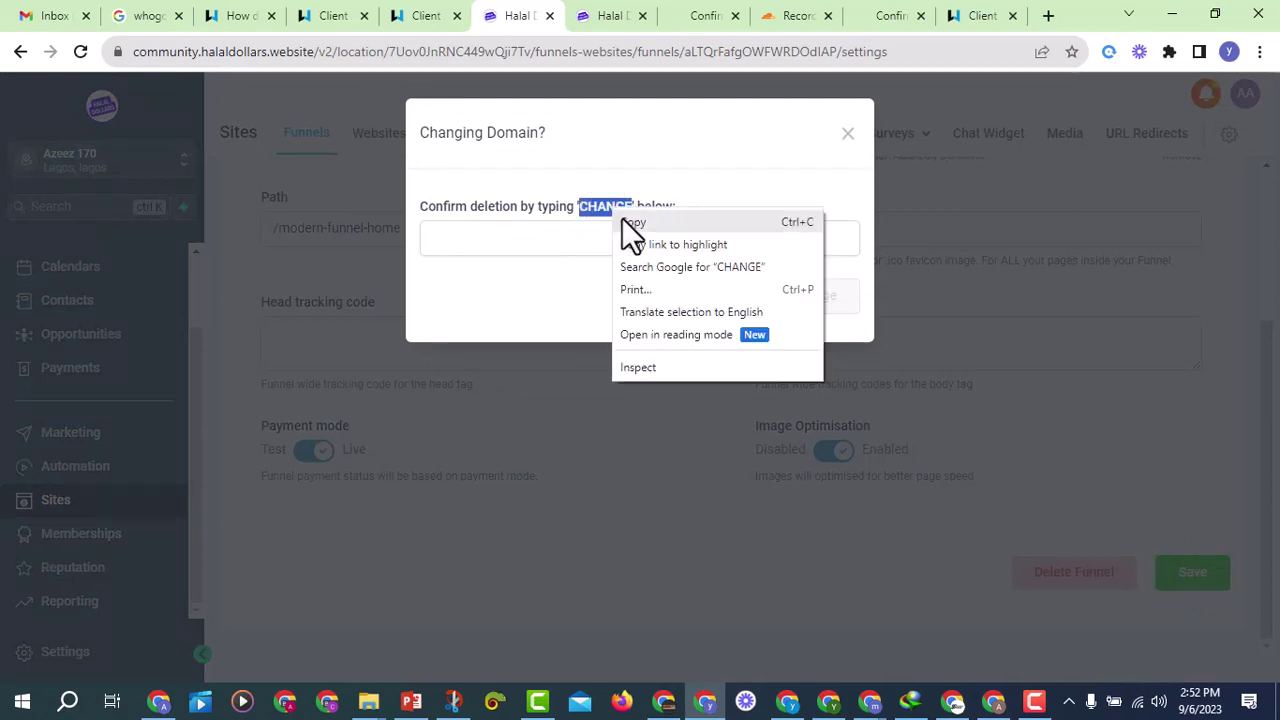
{"action": "left_click", "coordinate": [640, 221]}
{"action": "right_click", "coordinate": [541, 242]}
{"action": "left_click", "coordinate": [588, 393]}
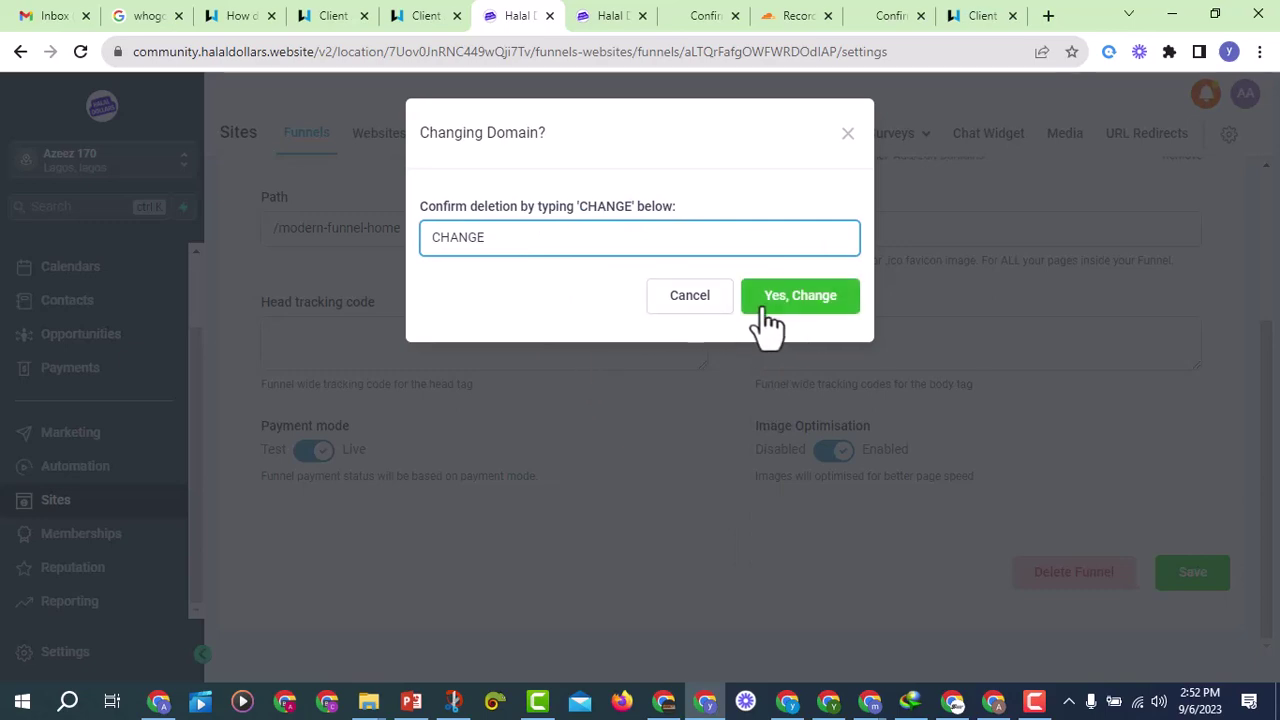
{"action": "left_click", "coordinate": [762, 306]}
{"action": "left_click", "coordinate": [792, 308]}
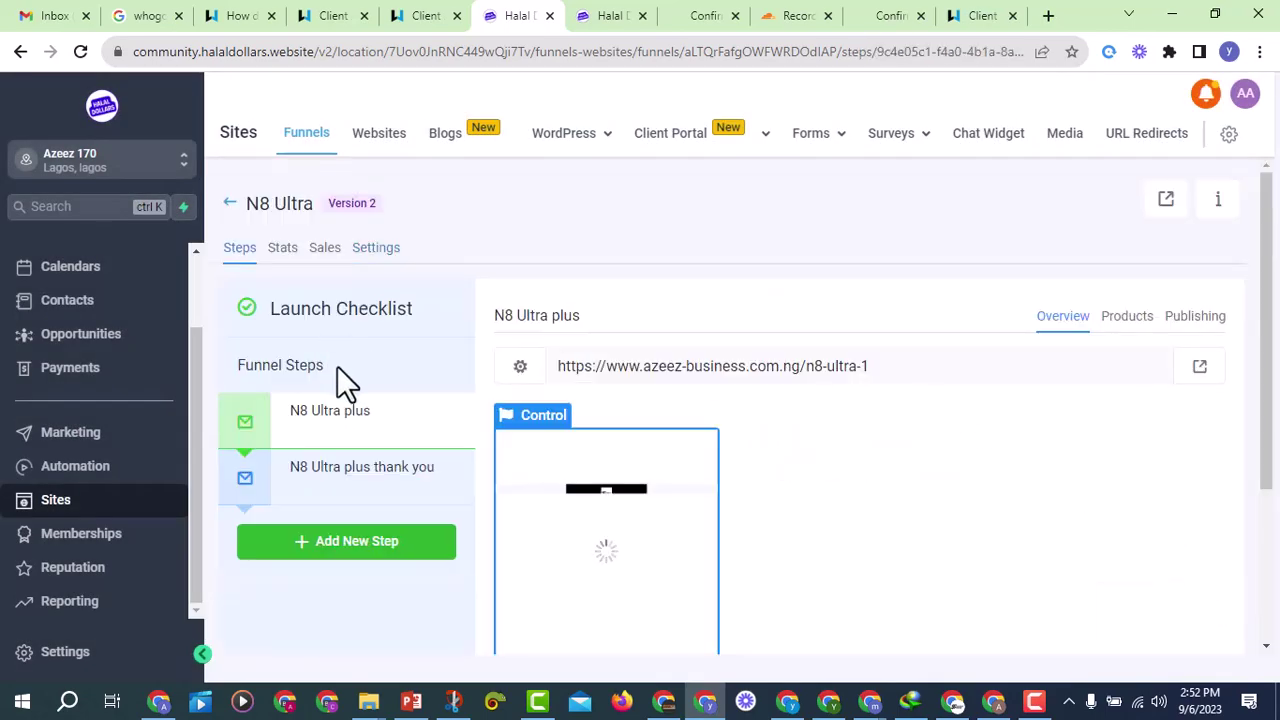
Step: Preview the live pages of the N8 Ultra plus and N8 Ultra plus thank you steps, then return to the funnel
{"action": "left_click", "coordinate": [1200, 376]}
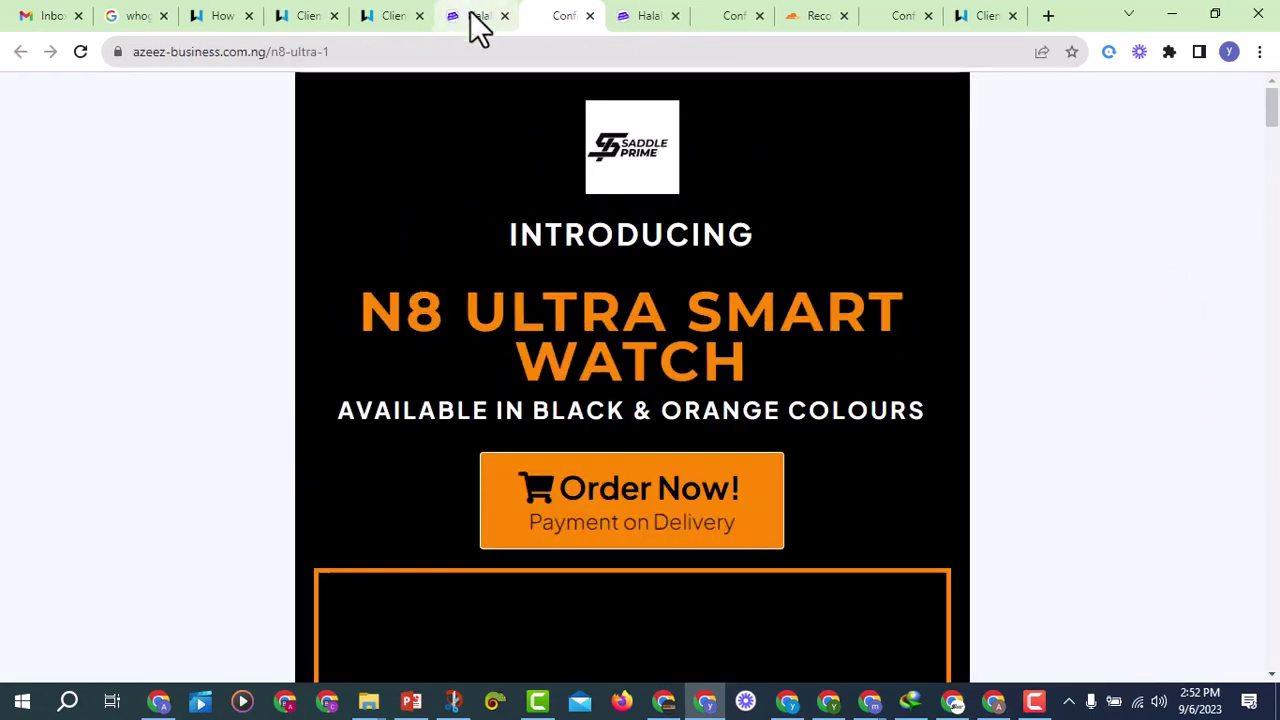
{"action": "left_click", "coordinate": [472, 16]}
{"action": "left_click", "coordinate": [386, 495]}
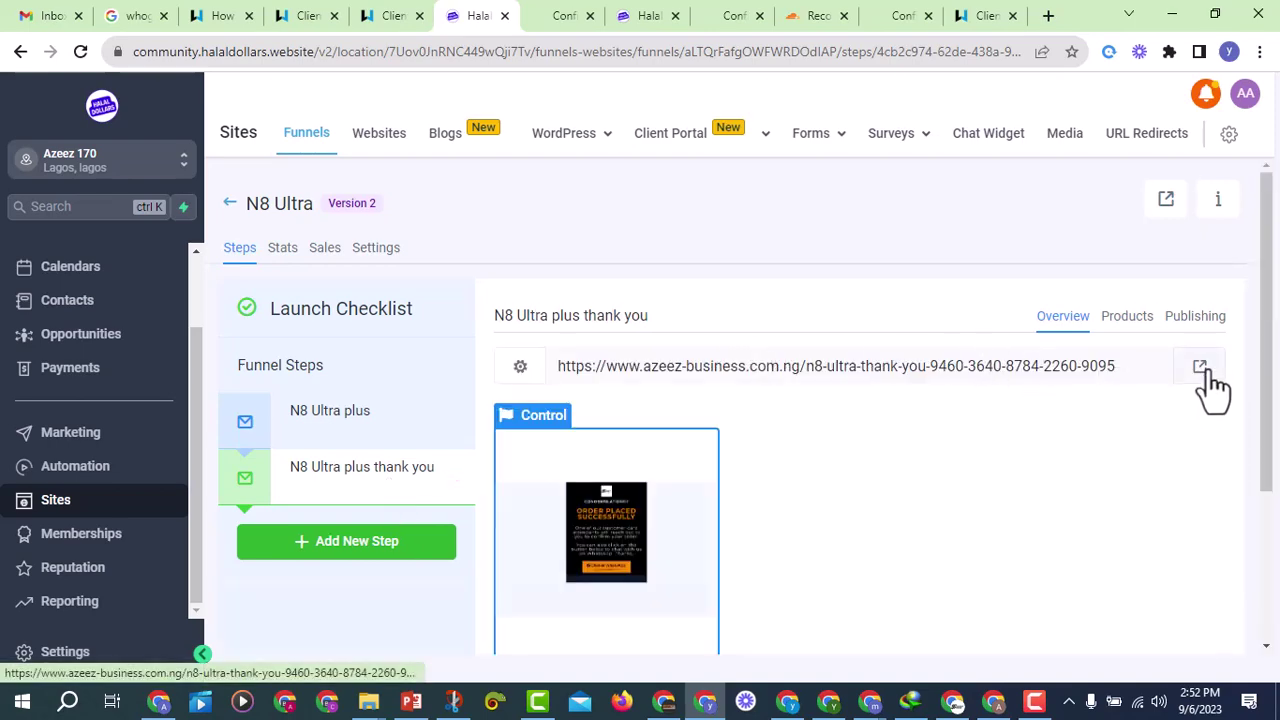
{"action": "left_click", "coordinate": [1200, 368]}
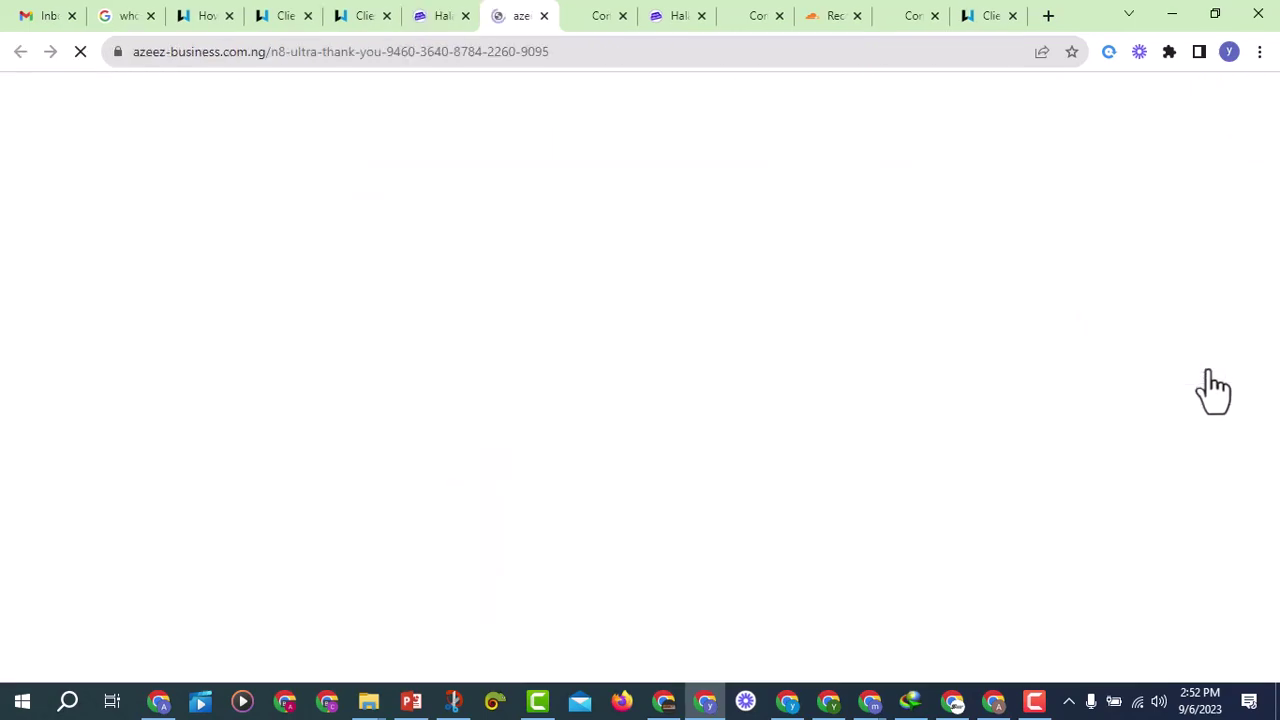
{"action": "scroll", "coordinate": [458, 305], "scroll_direction": "down", "scroll_amount": 1}
{"action": "scroll", "coordinate": [458, 305], "scroll_direction": "down", "scroll_amount": 2}
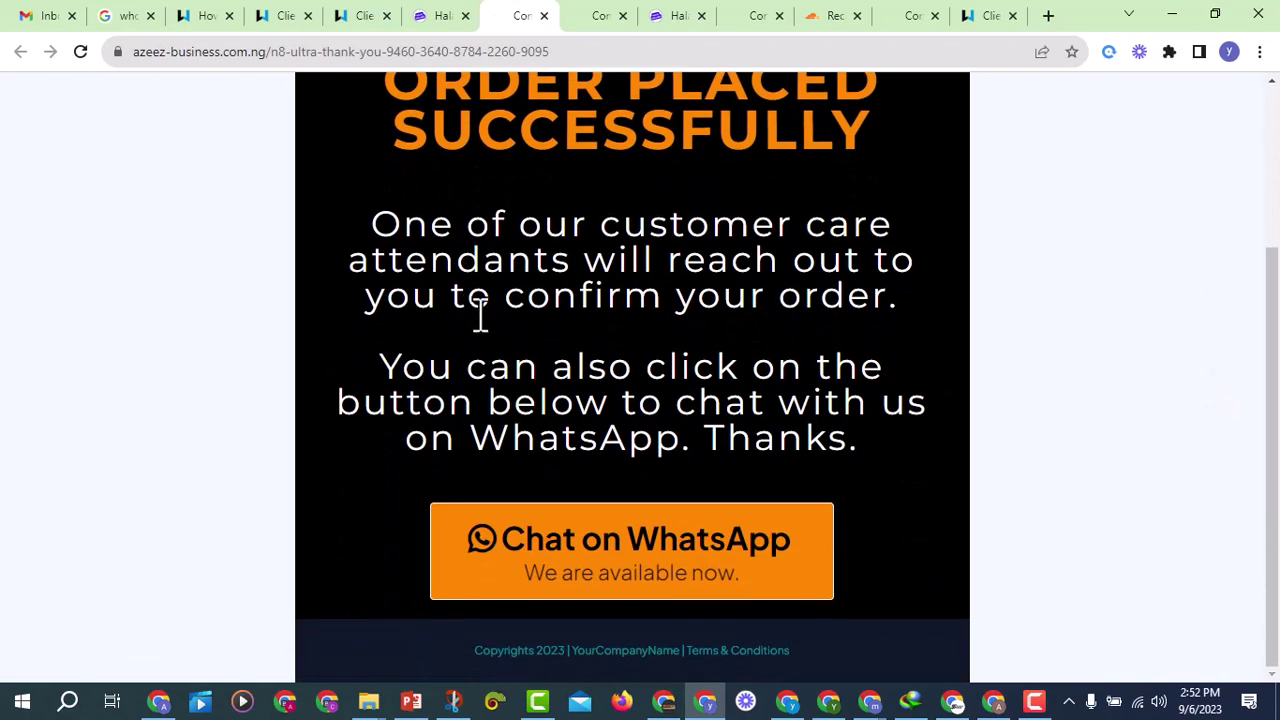
{"action": "scroll", "coordinate": [480, 314], "scroll_direction": "up", "scroll_amount": 2}
{"action": "left_click", "coordinate": [434, 23]}
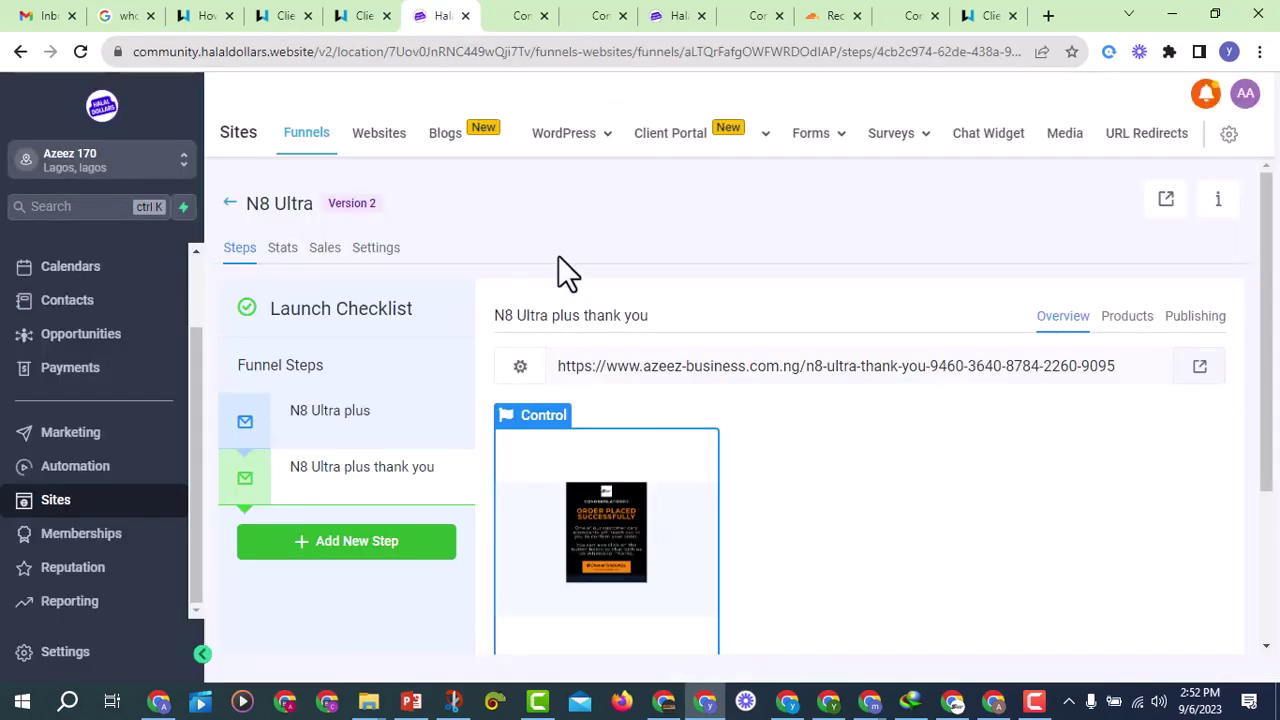
Step: Change the N8 Ultra plus step's path to /n8-ultra-112 and update the step
{"action": "left_click", "coordinate": [382, 425]}
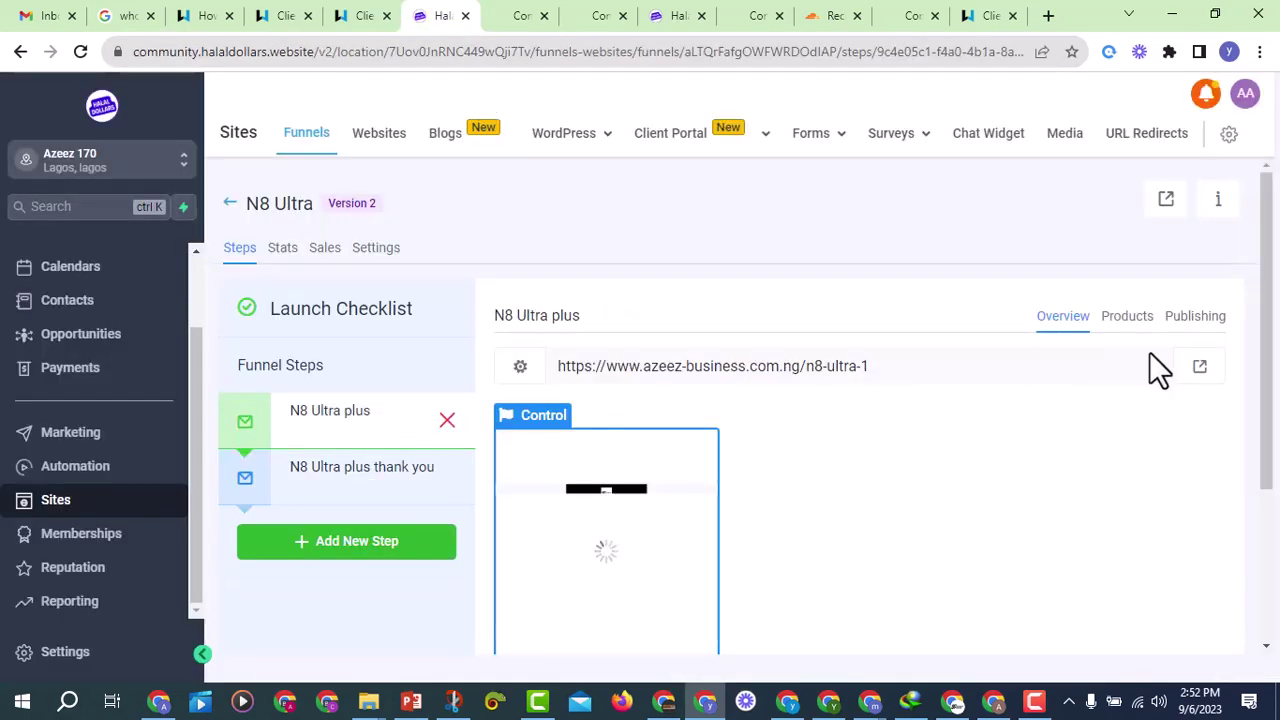
{"action": "left_click", "coordinate": [519, 368]}
{"action": "left_click", "coordinate": [729, 486]}
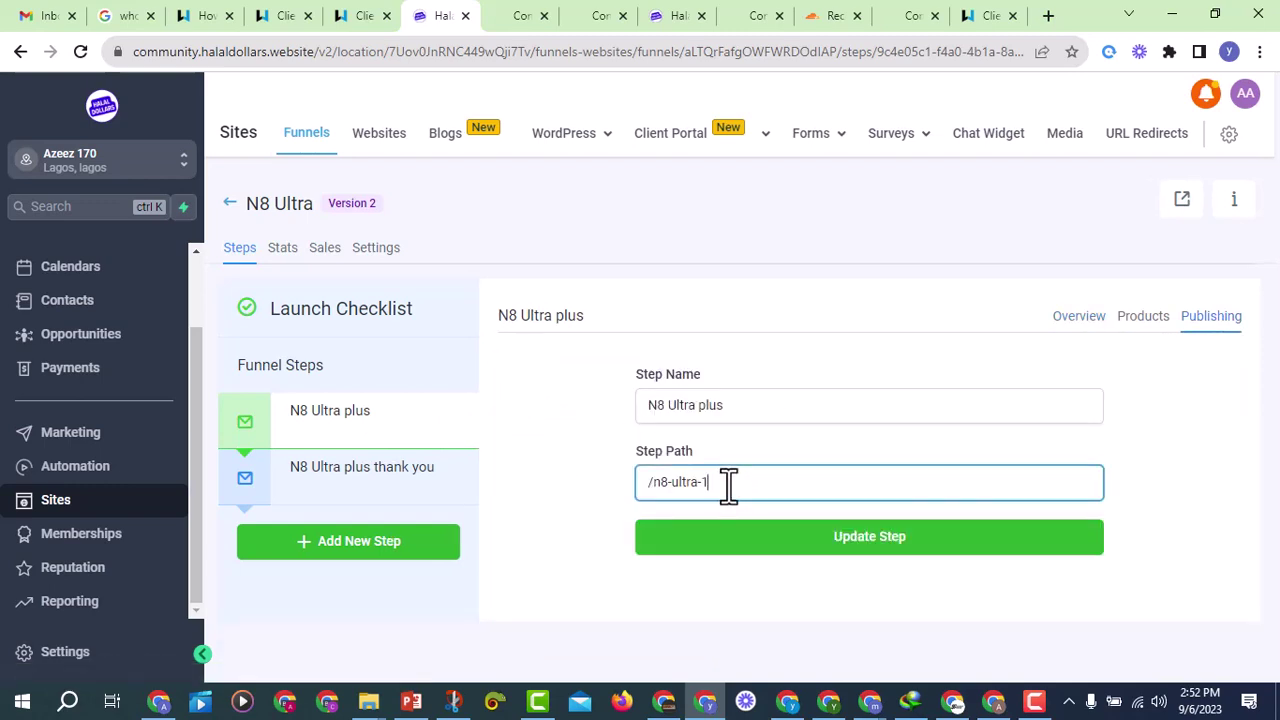
{"action": "type", "text": "12"}
{"action": "left_click", "coordinate": [766, 540]}
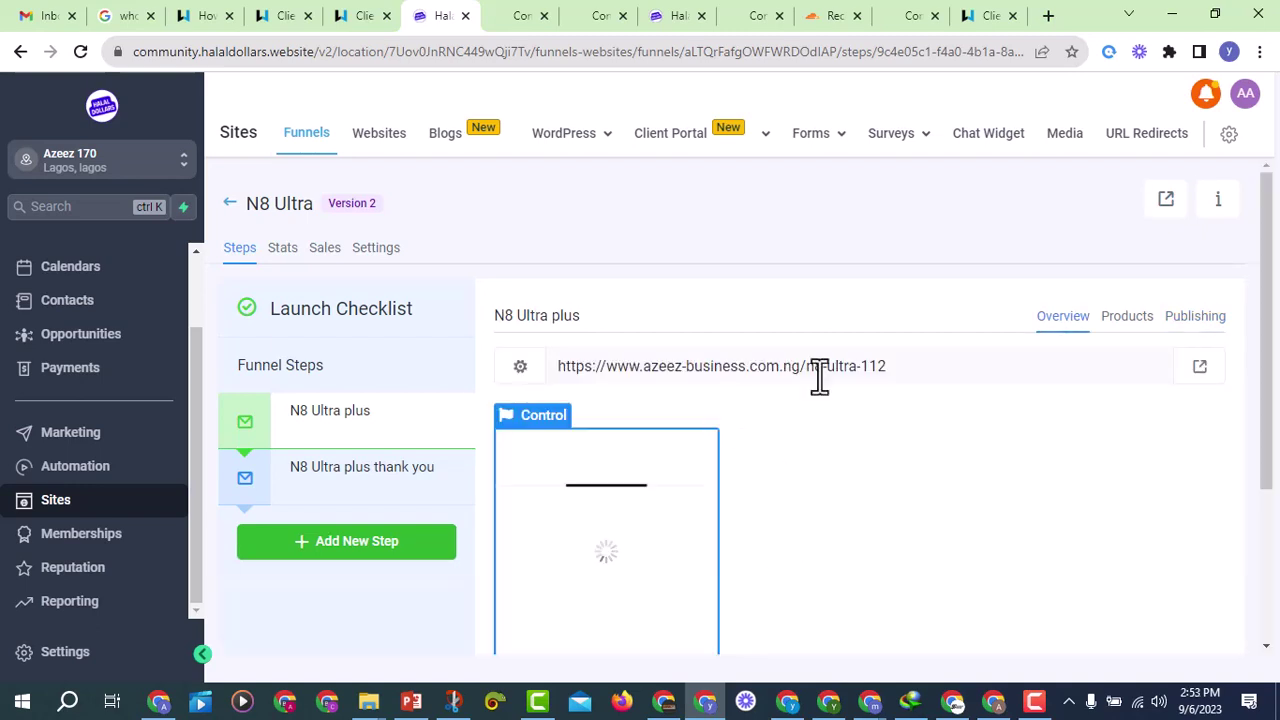
Step: Preview the live N8 Ultra plus page, check its full web address, and return to the funnel
{"action": "left_click", "coordinate": [1203, 370]}
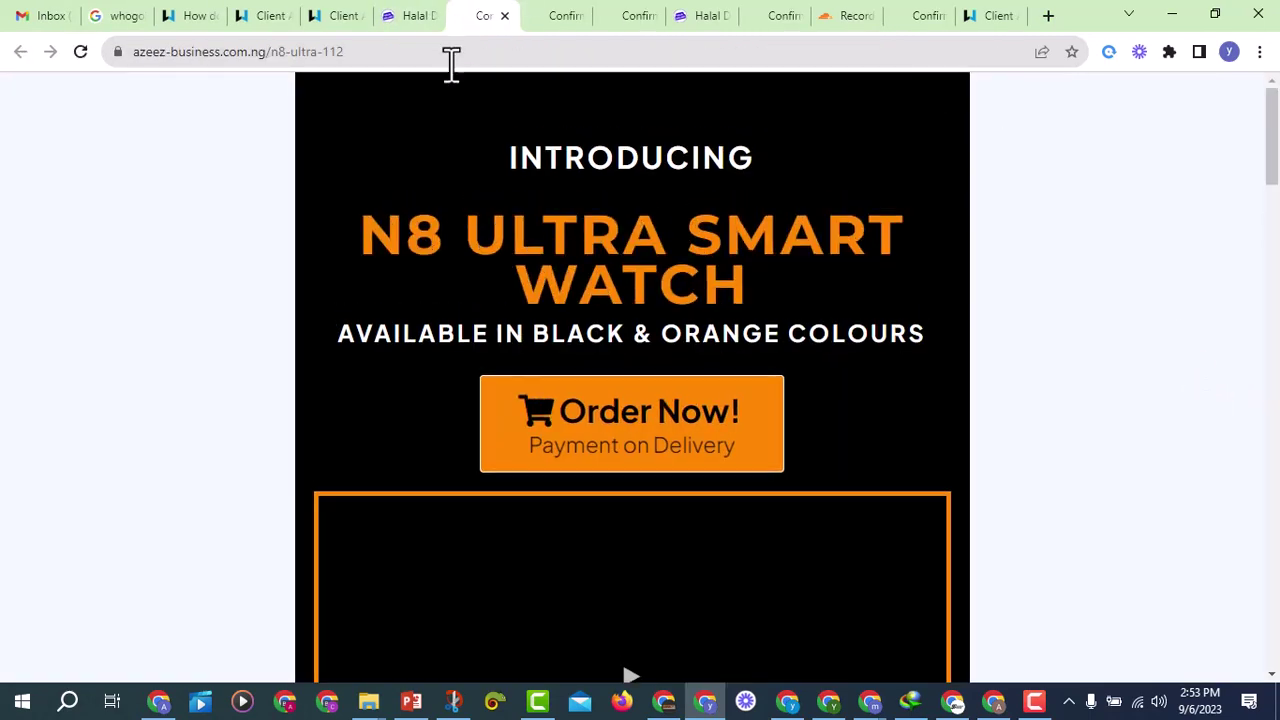
{"action": "left_click", "coordinate": [171, 51]}
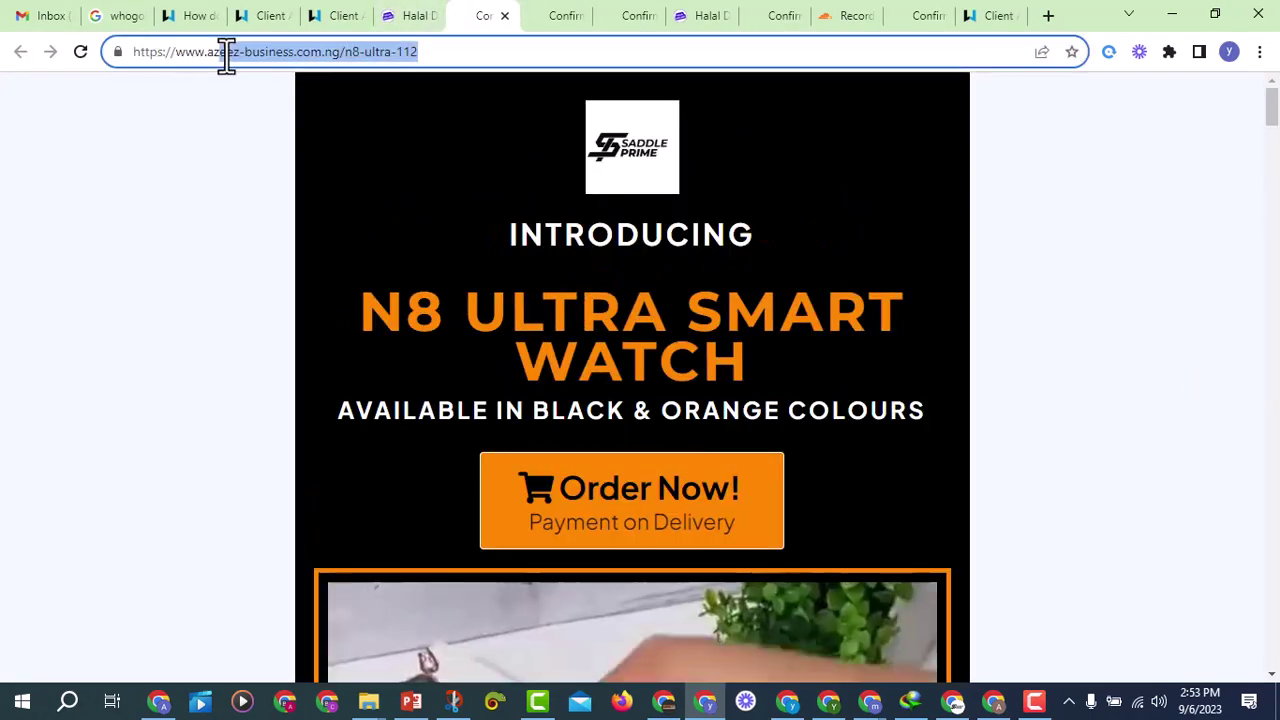
{"action": "left_click", "coordinate": [479, 45]}
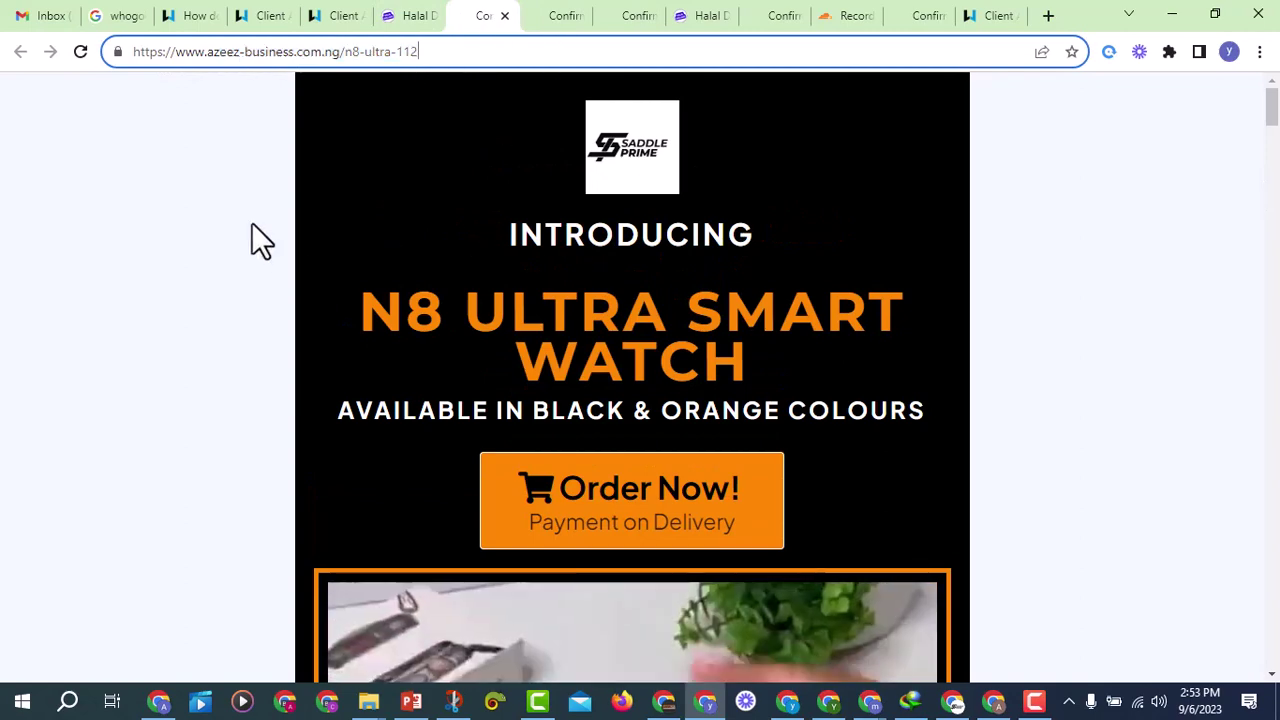
{"action": "left_click", "coordinate": [730, 408]}
{"action": "scroll", "coordinate": [730, 408], "scroll_direction": "down", "scroll_amount": 10}
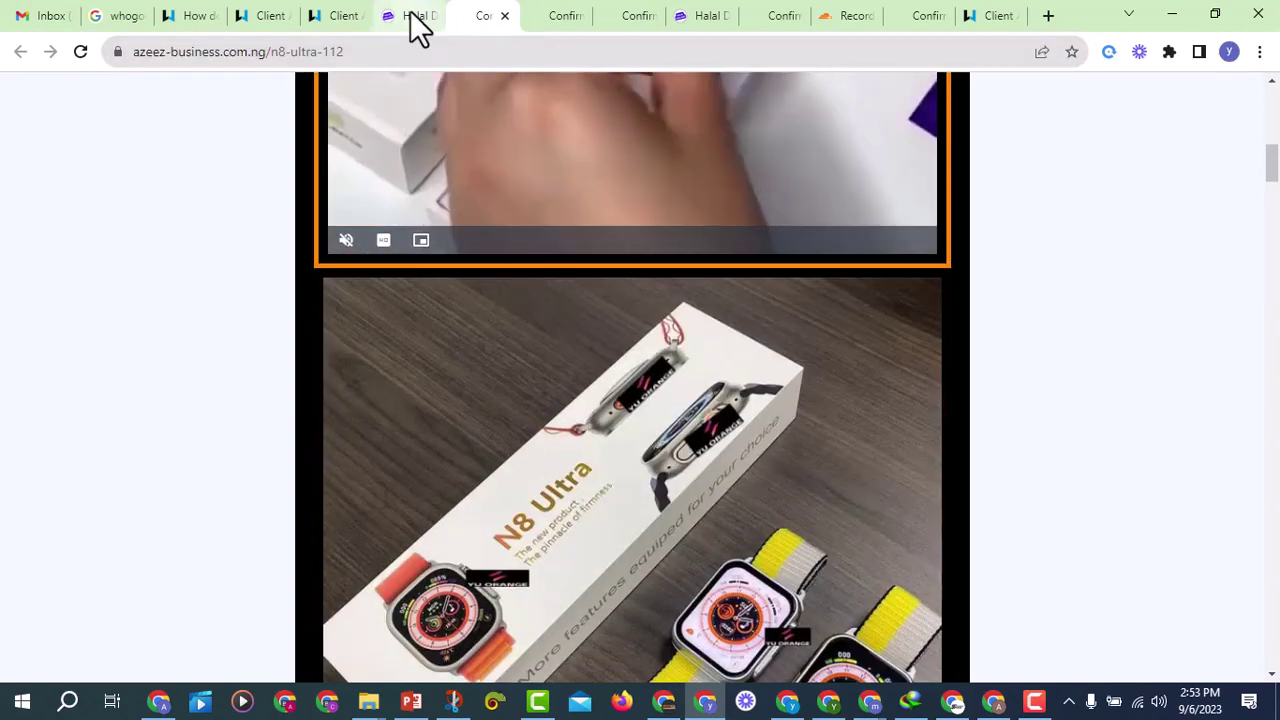
{"action": "left_click", "coordinate": [410, 15]}
Step: Review the N8 Ultra plus step overview and the domain chosen in the funnel settings, then return to the funnel steps
{"action": "scroll", "coordinate": [588, 330], "scroll_direction": "down", "scroll_amount": 2}
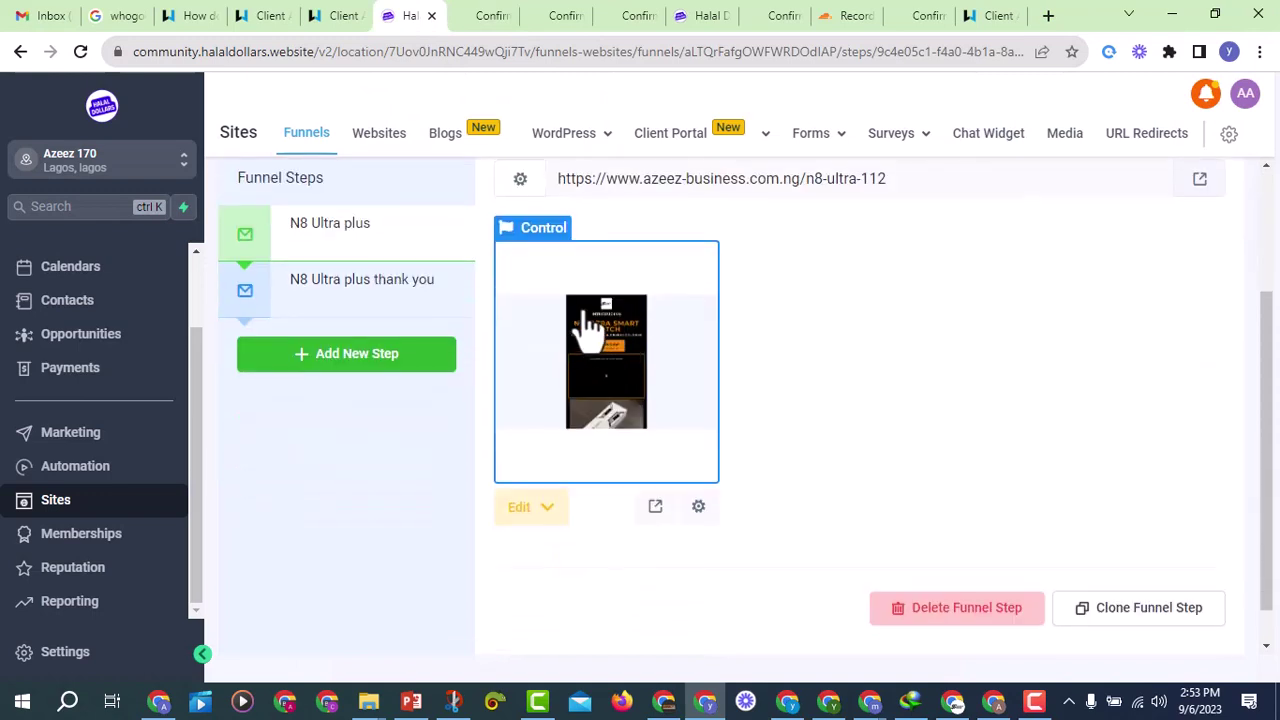
{"action": "scroll", "coordinate": [588, 328], "scroll_direction": "up", "scroll_amount": 2}
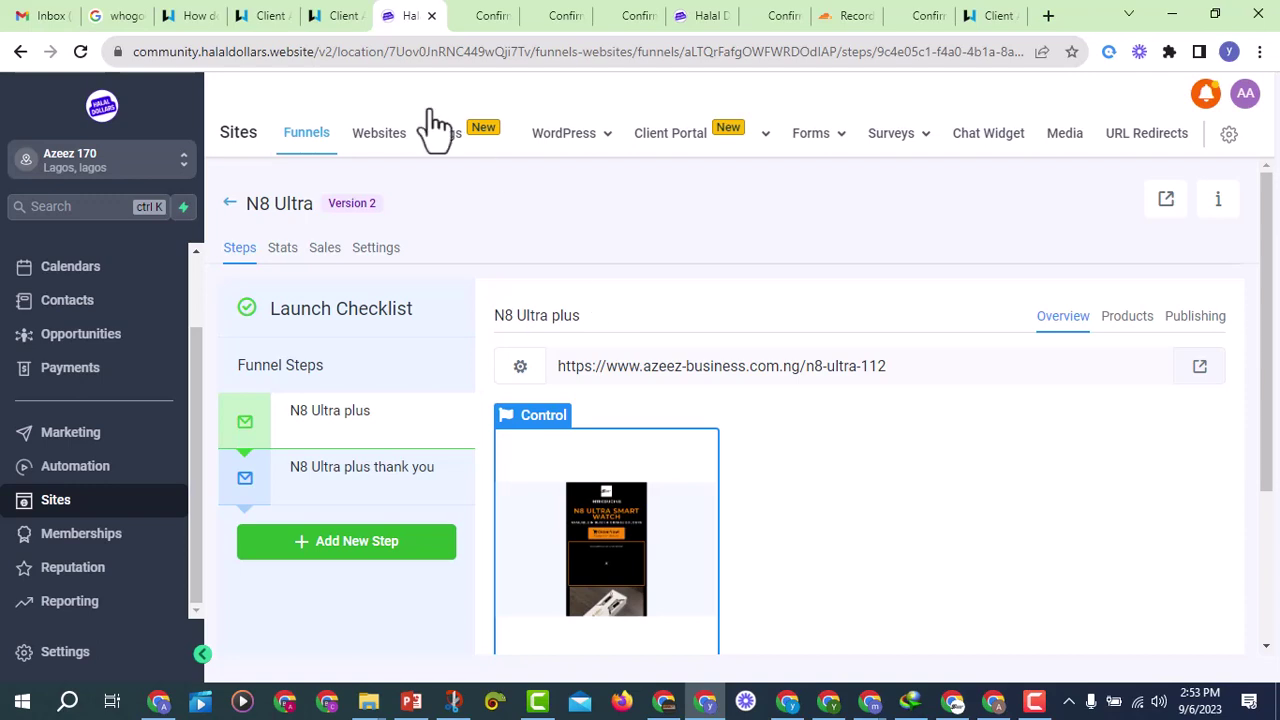
{"action": "left_click", "coordinate": [378, 250]}
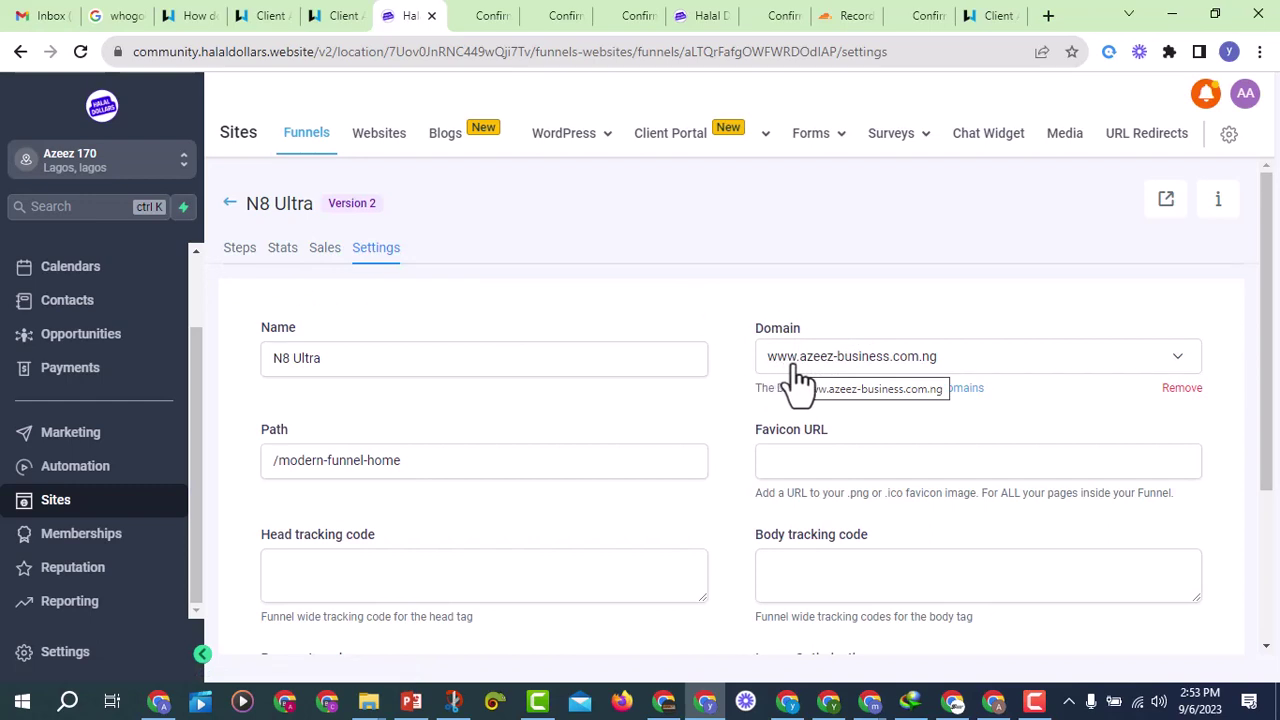
{"action": "left_click", "coordinate": [240, 250]}
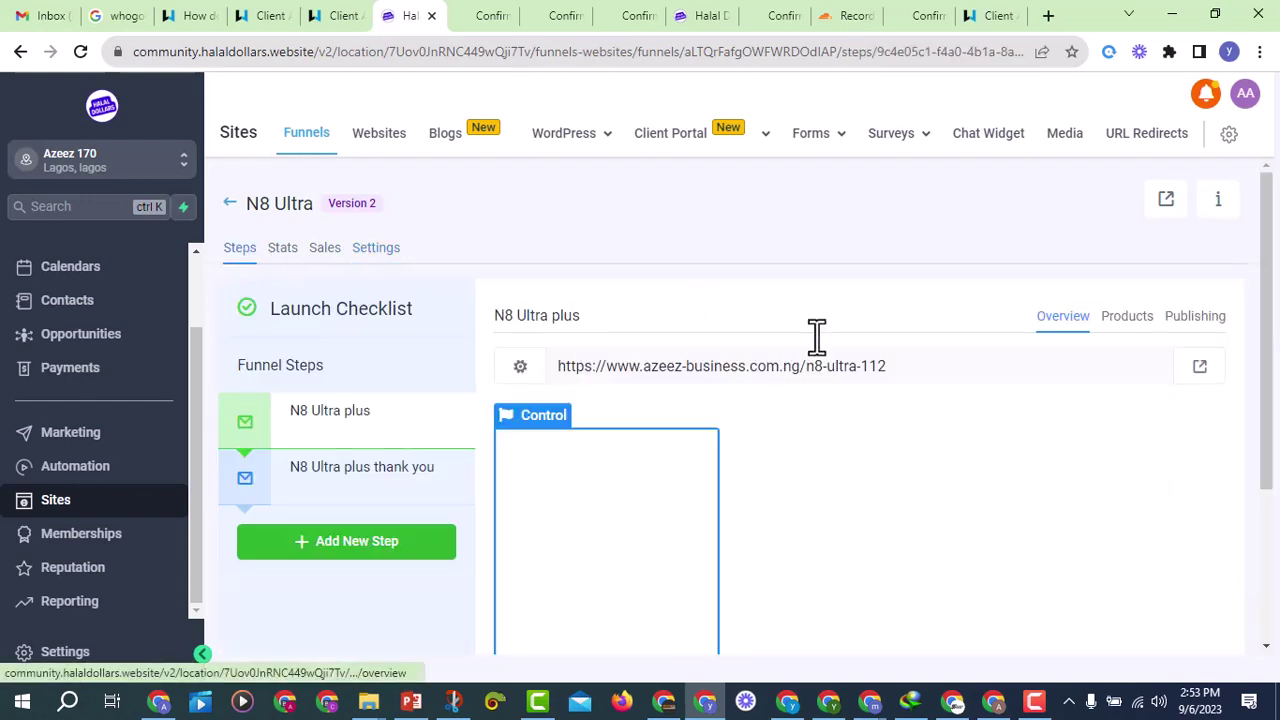
{"action": "scroll", "coordinate": [694, 443], "scroll_direction": "down", "scroll_amount": 2}
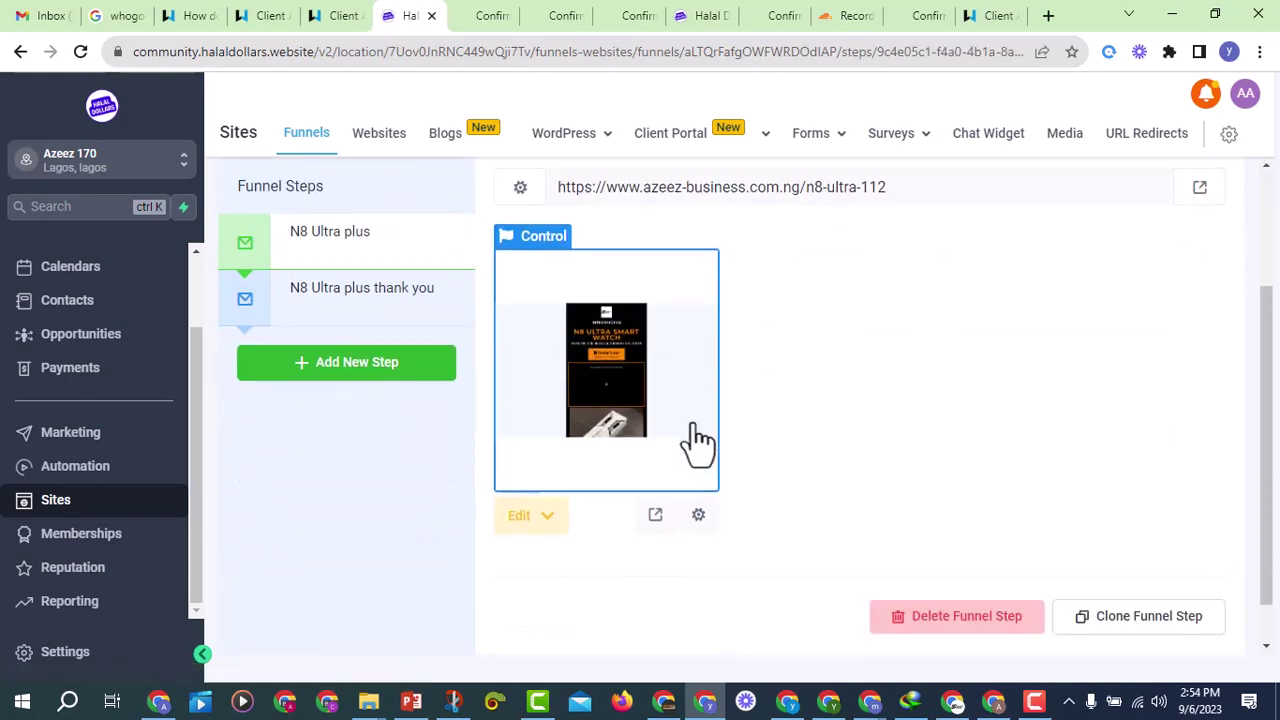